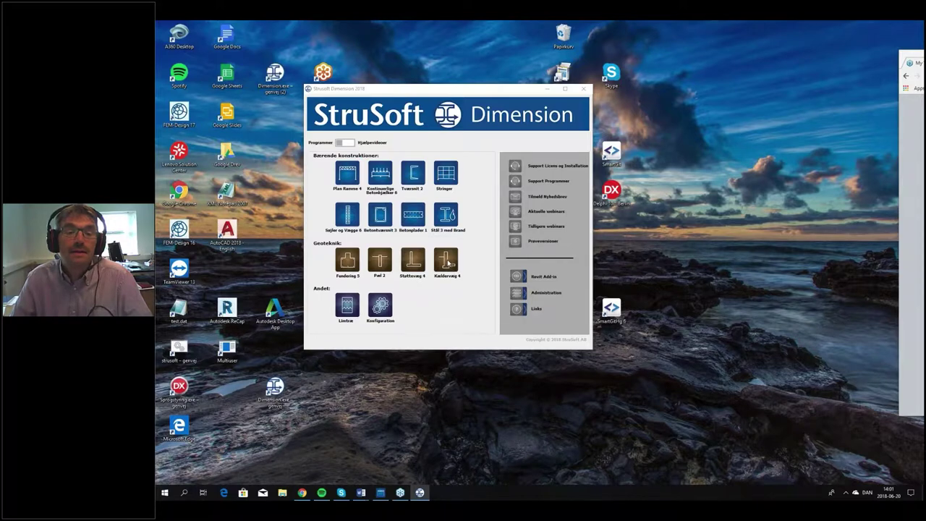
Step: Start a new project in Kældervæg 4 and set the wall's width to 300 mm and its height to 5000 mm
{"action": "left_click", "coordinate": [449, 264]}
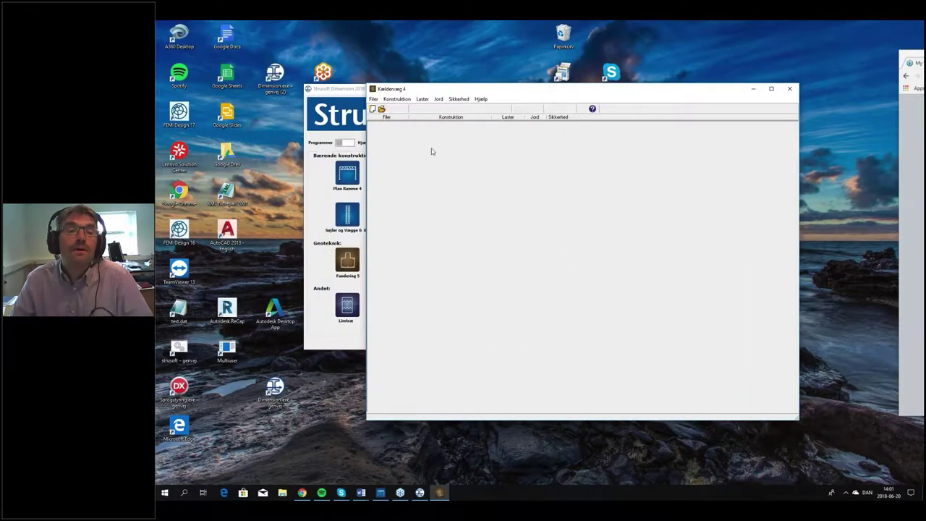
{"action": "left_click", "coordinate": [372, 108]}
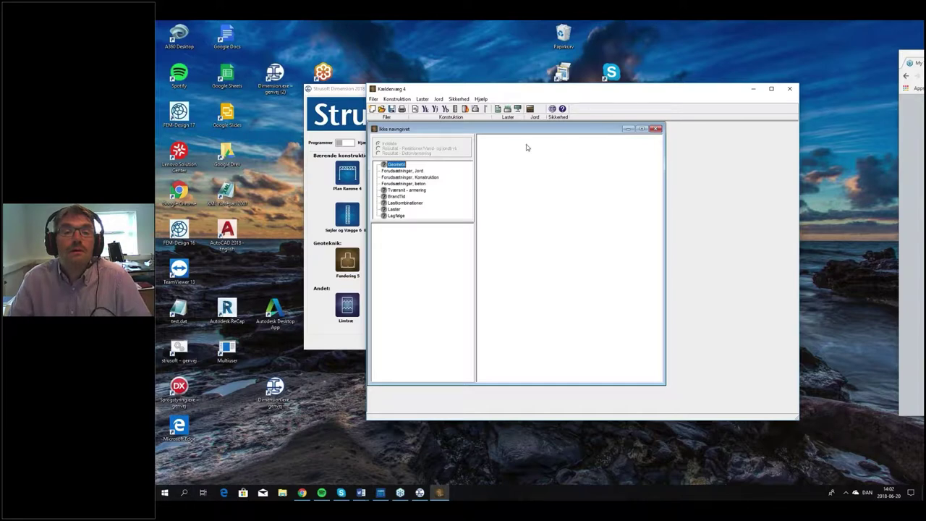
{"action": "left_click", "coordinate": [476, 109]}
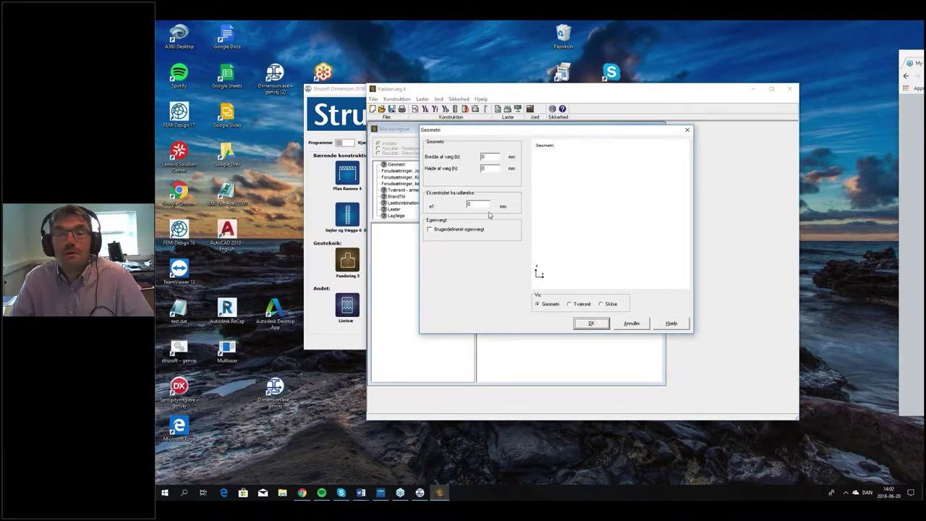
{"action": "left_click", "coordinate": [489, 157]}
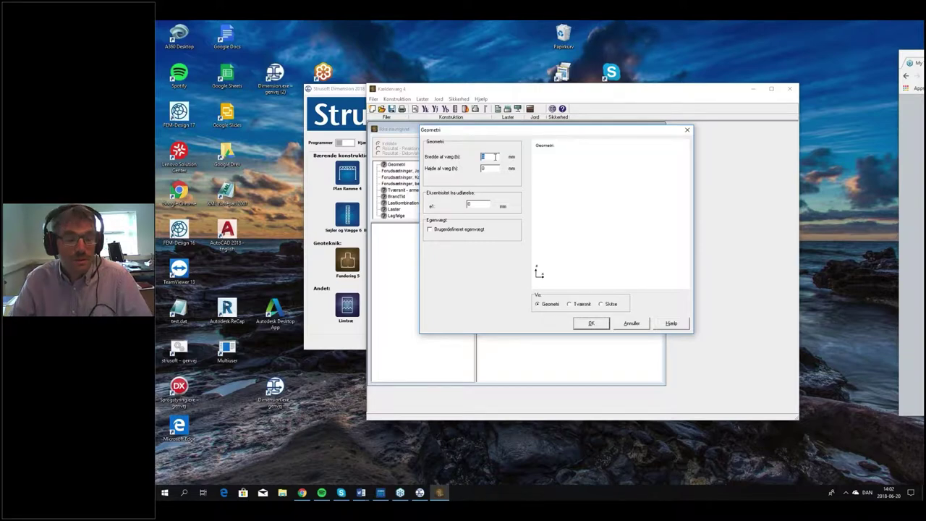
{"action": "type", "text": "3"}
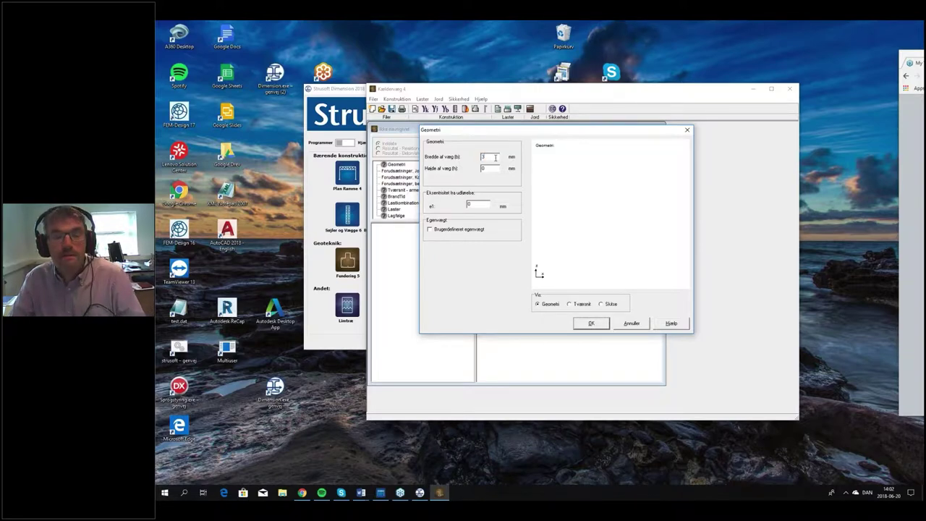
{"action": "type", "text": "00"}
{"action": "left_click", "coordinate": [485, 169]}
{"action": "type", "text": "5"}
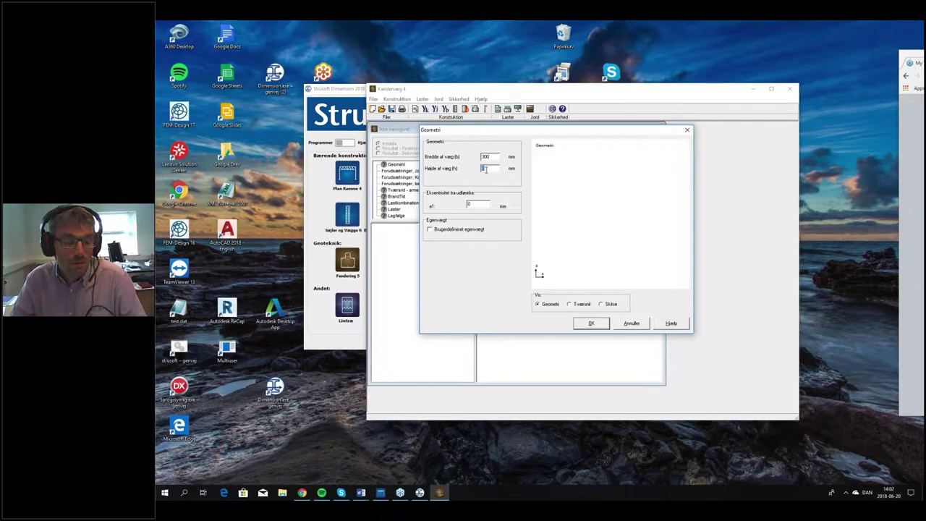
{"action": "type", "text": "000"}
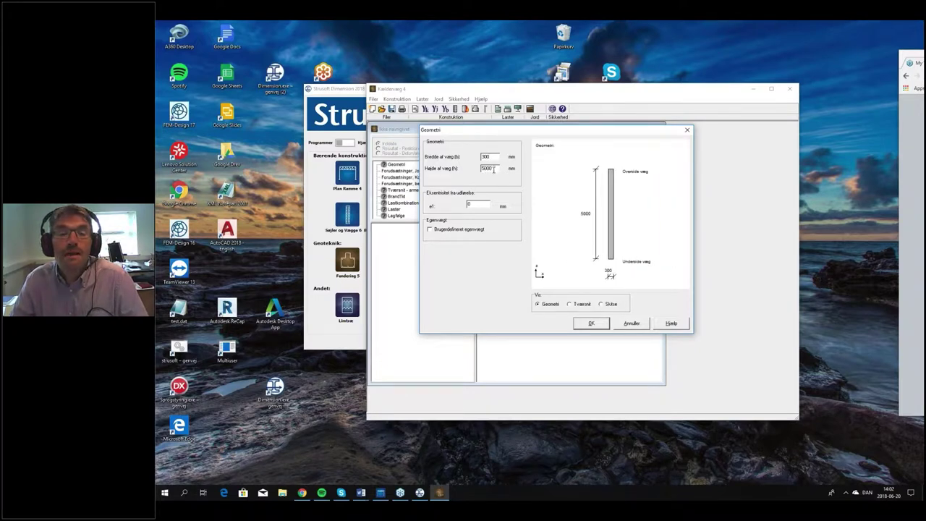
Step: Review the eccentricity and self-weight settings, preview the wall's Tværsnit and Skitse drawings, and accept the geometry
{"action": "left_click", "coordinate": [477, 205]}
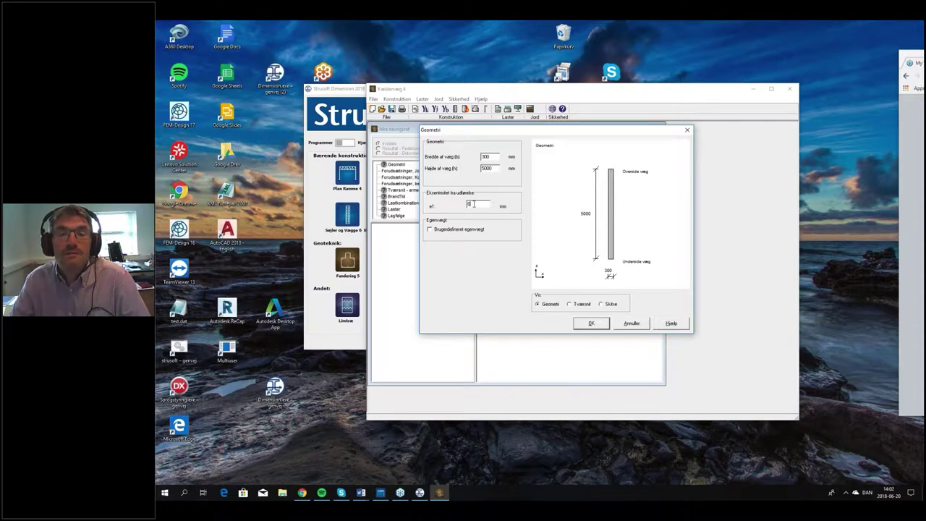
{"action": "double_click", "coordinate": [473, 205]}
{"action": "left_click", "coordinate": [473, 205]}
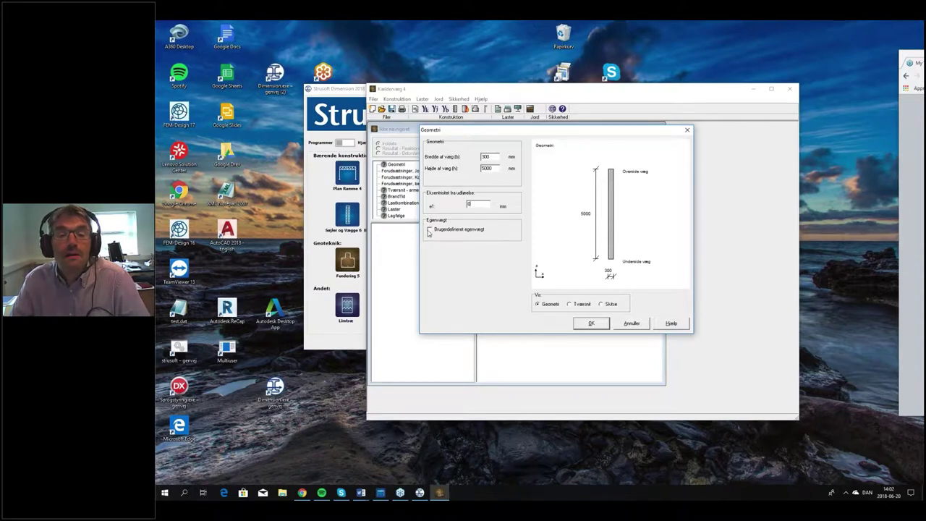
{"action": "left_click", "coordinate": [430, 230]}
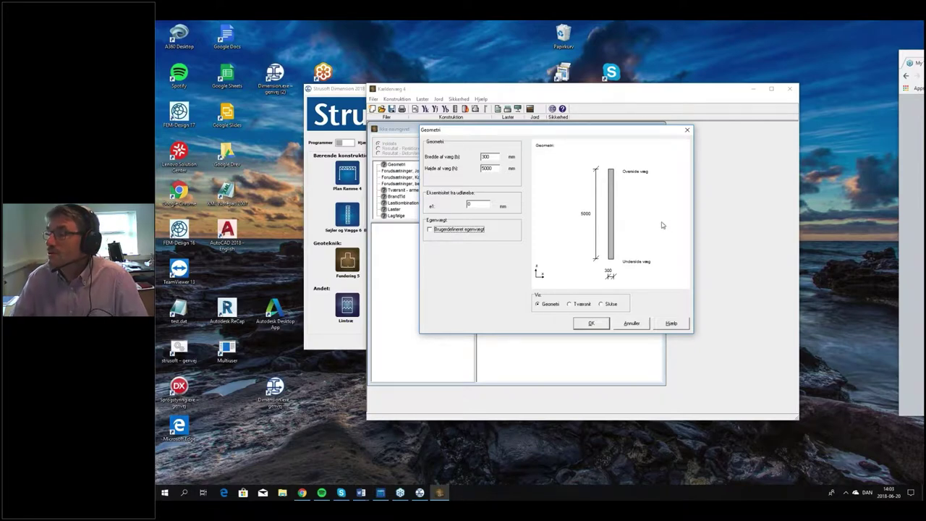
{"action": "left_click", "coordinate": [575, 307]}
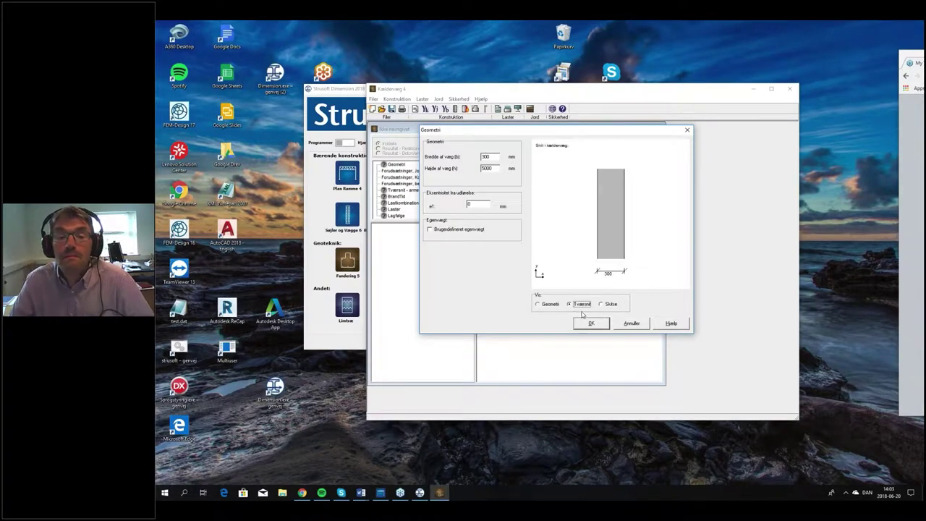
{"action": "left_click", "coordinate": [610, 305]}
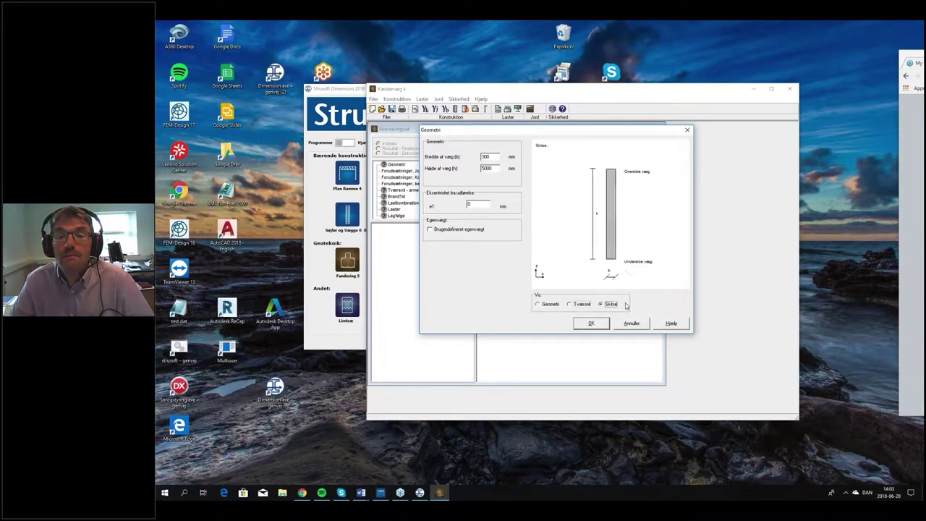
{"action": "left_click", "coordinate": [548, 304]}
{"action": "left_click", "coordinate": [595, 325]}
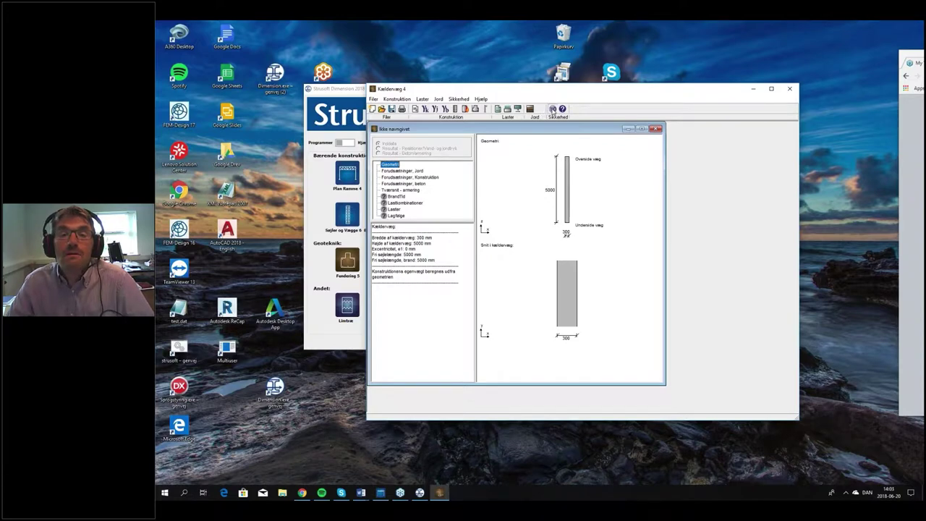
Step: Inspect the EuroCode EN1990 variant with user-defined partial coefficients, return to plain EuroCode EN1990 and accept the design norm
{"action": "left_click", "coordinate": [552, 109]}
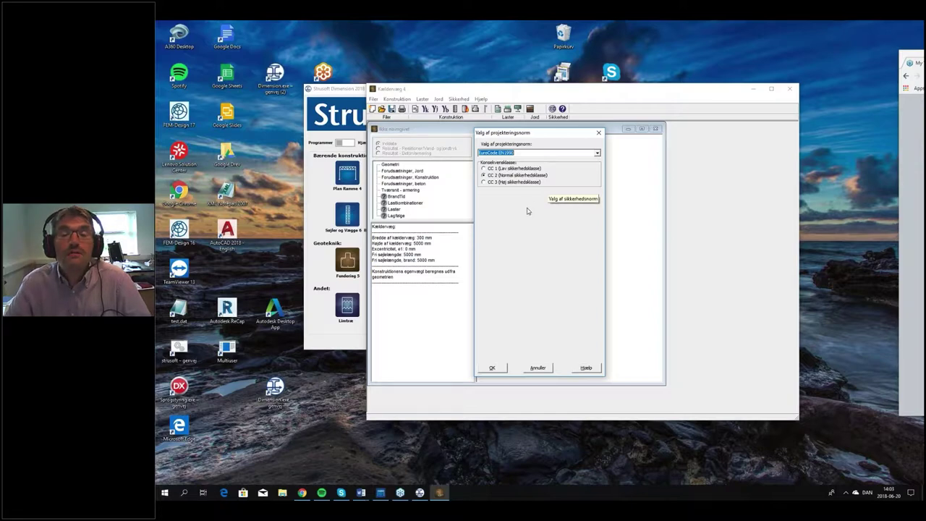
{"action": "left_click", "coordinate": [597, 154]}
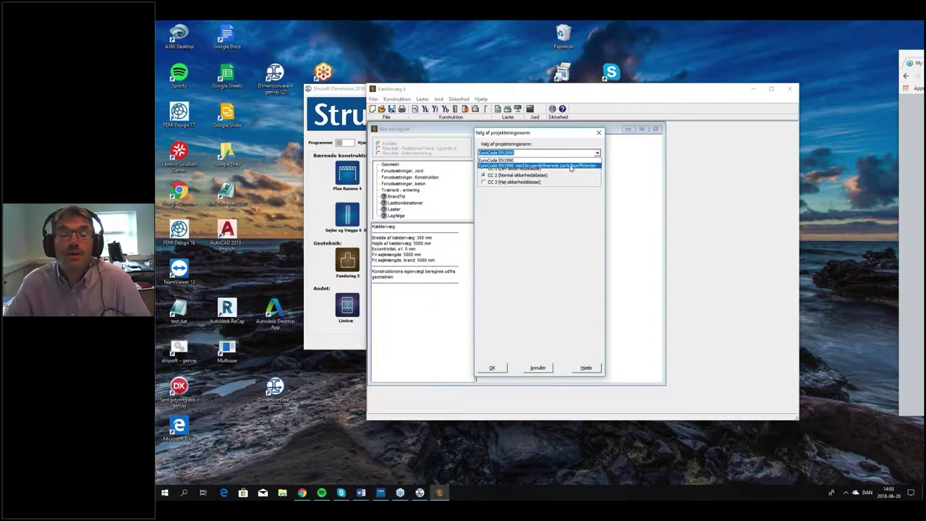
{"action": "left_click", "coordinate": [583, 167]}
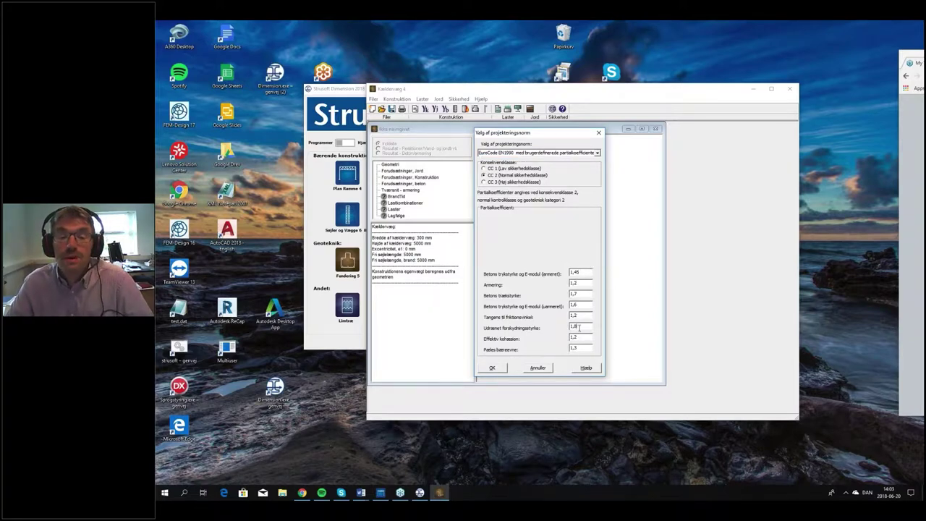
{"action": "left_click", "coordinate": [583, 349]}
{"action": "left_click", "coordinate": [597, 152]}
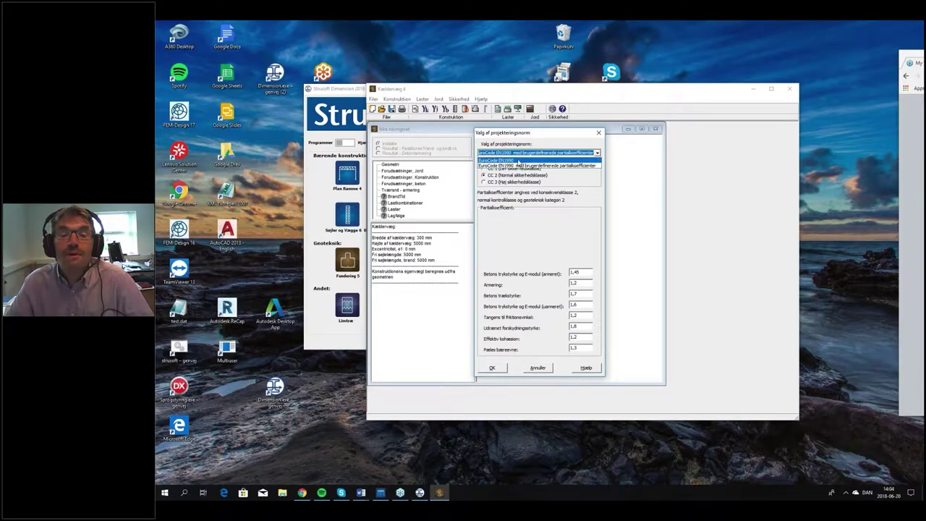
{"action": "left_click", "coordinate": [520, 160]}
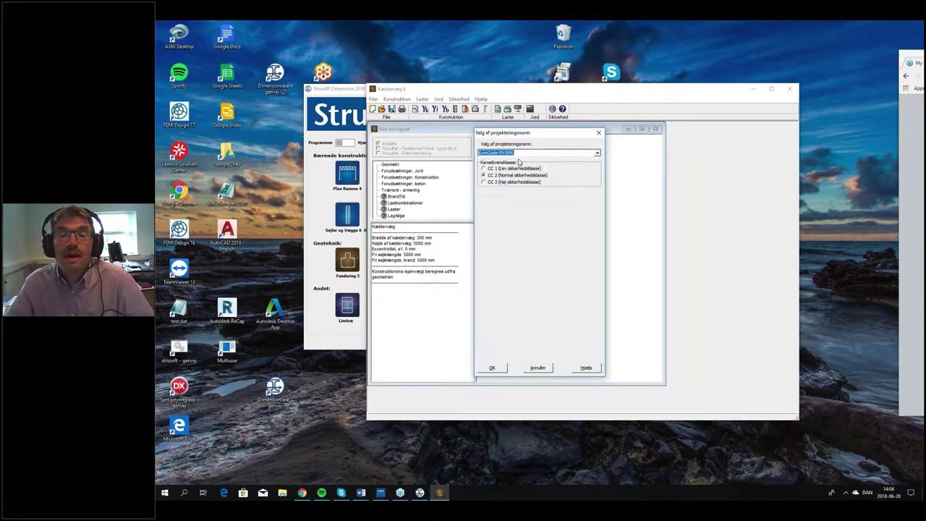
{"action": "left_click", "coordinate": [492, 369]}
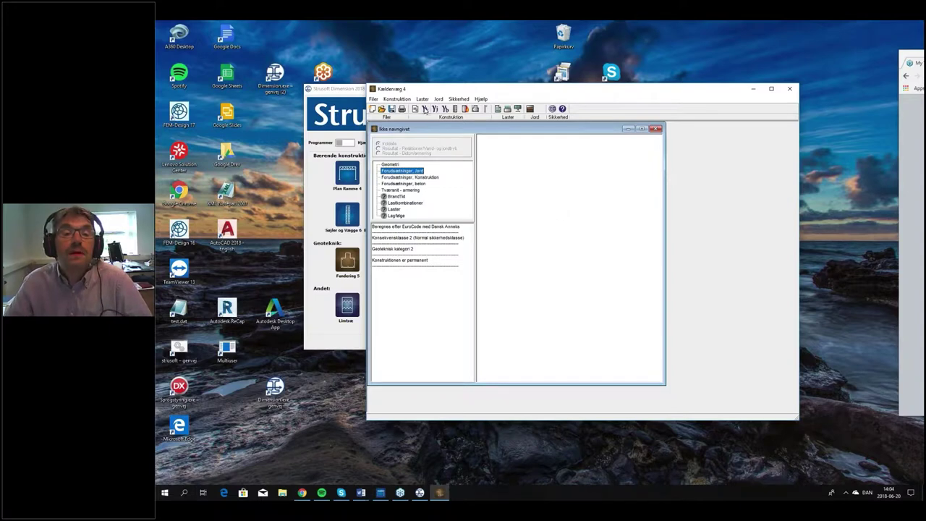
Step: Set the basement wall's unit weight to 24 kN/m³ in the foundation assumptions and accept them
{"action": "left_click", "coordinate": [425, 109]}
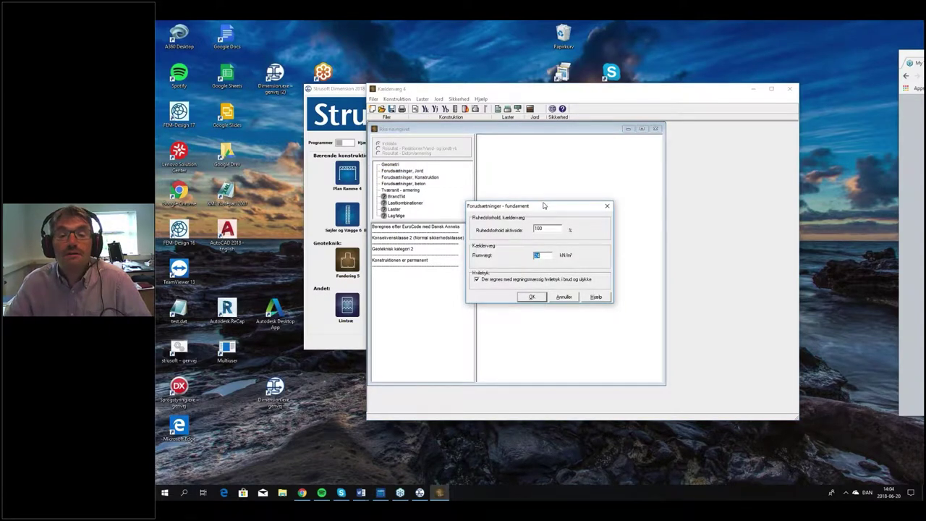
{"action": "mouse_move", "coordinate": [542, 212]}
{"action": "left_mouse_down"}
{"action": "mouse_move", "coordinate": [548, 192]}
{"action": "mouse_move", "coordinate": [551, 218]}
{"action": "left_mouse_up"}
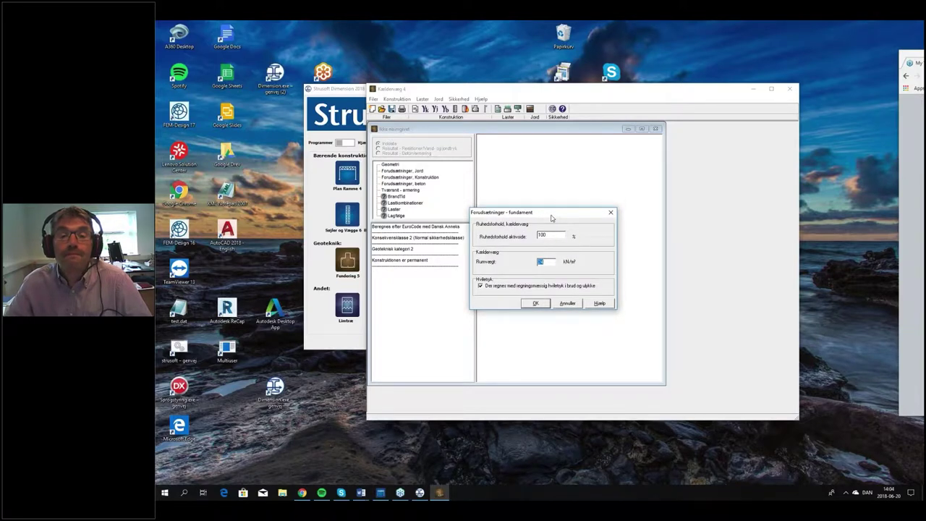
{"action": "type", "text": "24"}
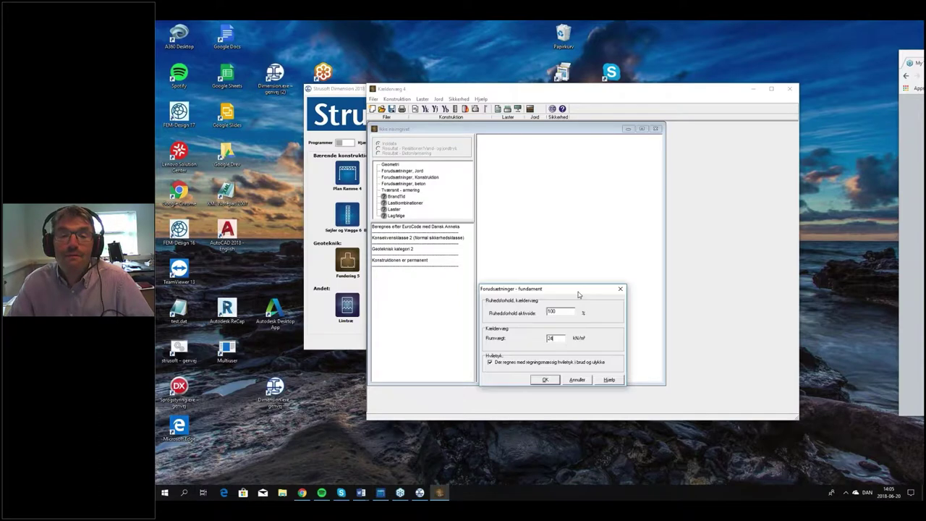
{"action": "left_click_drag", "start_coordinate": [573, 218], "coordinate": [584, 256]}
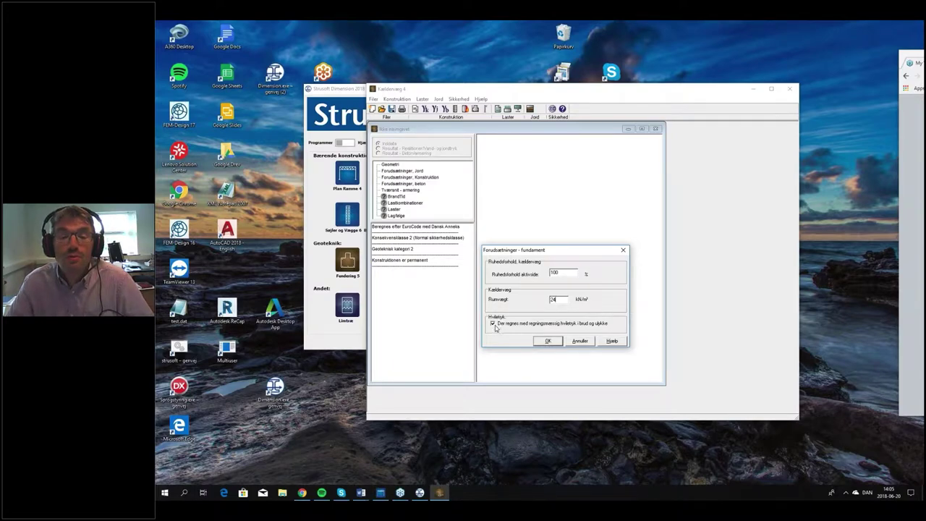
{"action": "left_click", "coordinate": [548, 341]}
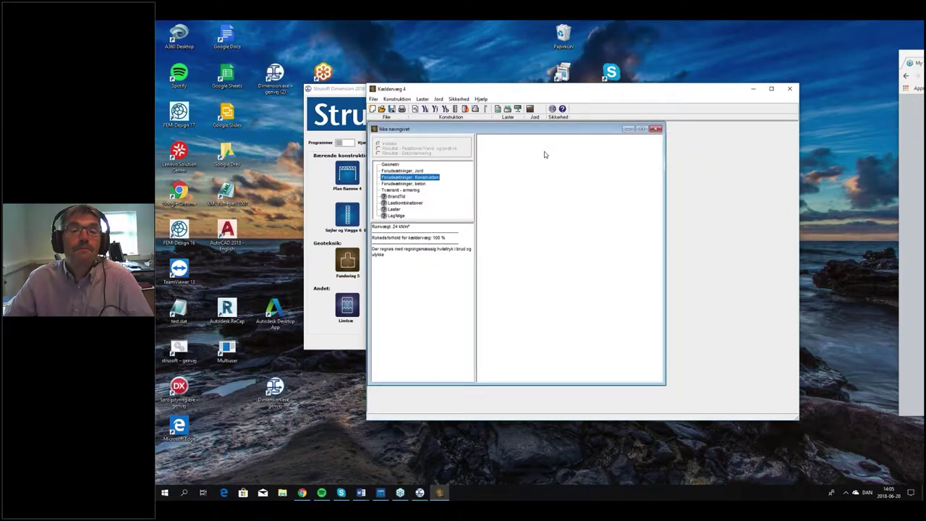
Step: Set the geotechnical category to 2 in the soil assumptions and accept them
{"action": "left_click", "coordinate": [431, 107]}
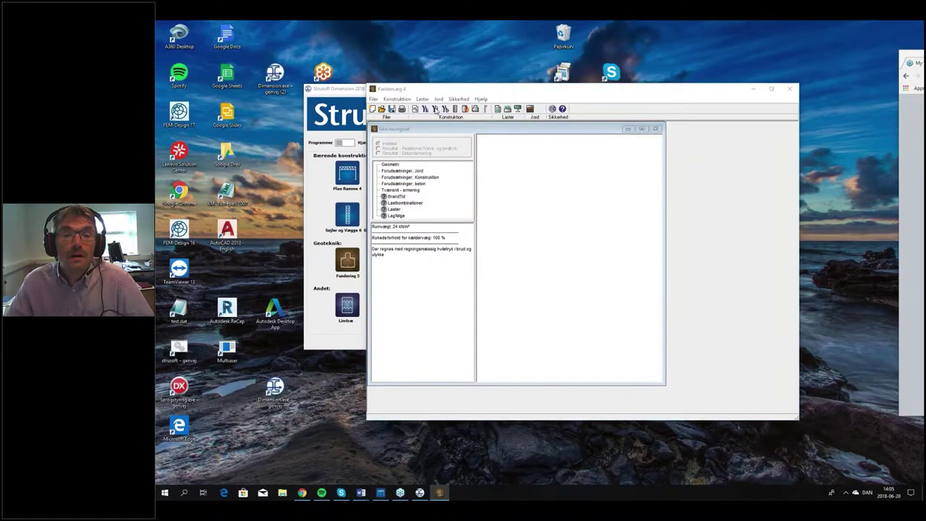
{"action": "left_click_drag", "start_coordinate": [544, 221], "coordinate": [576, 218]}
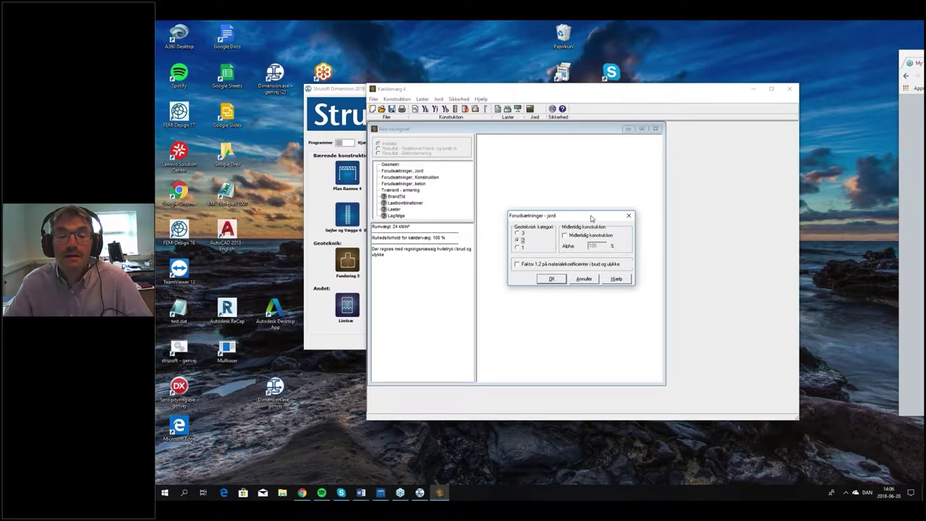
{"action": "left_click", "coordinate": [518, 247]}
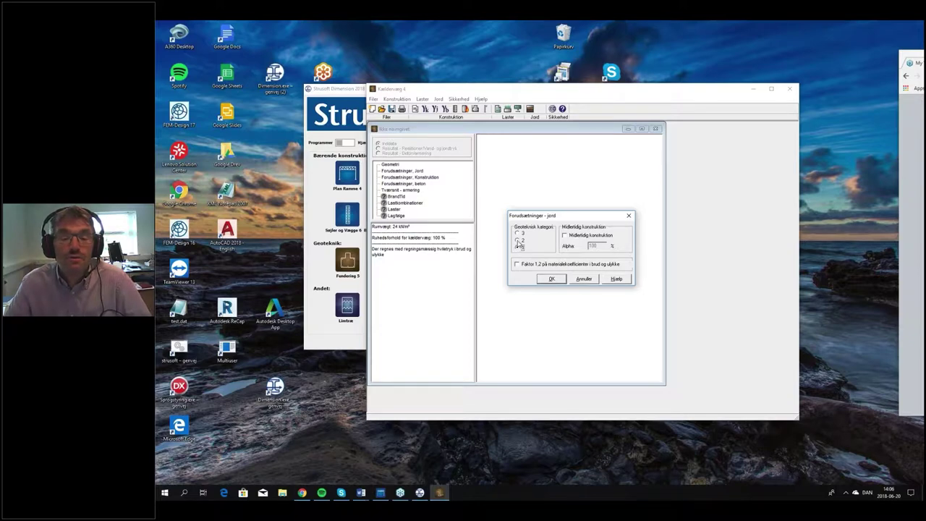
{"action": "left_click", "coordinate": [517, 240]}
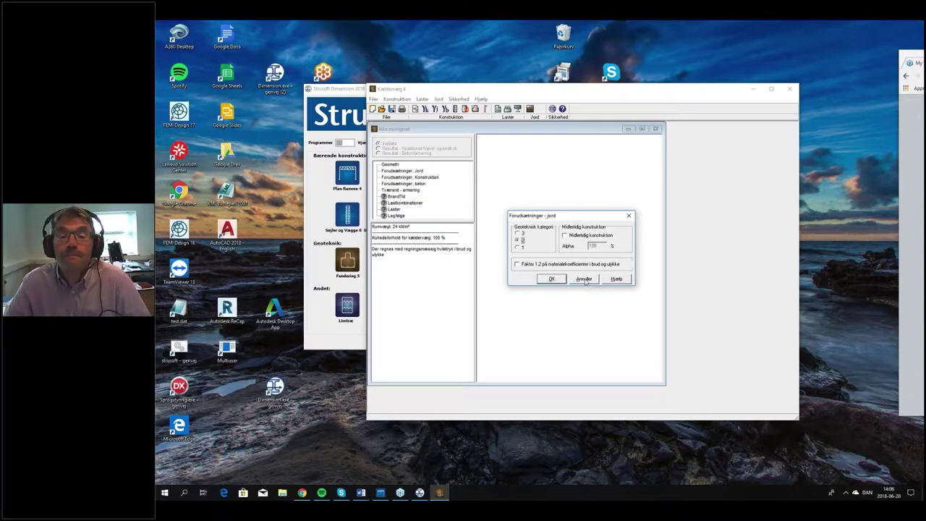
{"action": "left_click", "coordinate": [551, 279]}
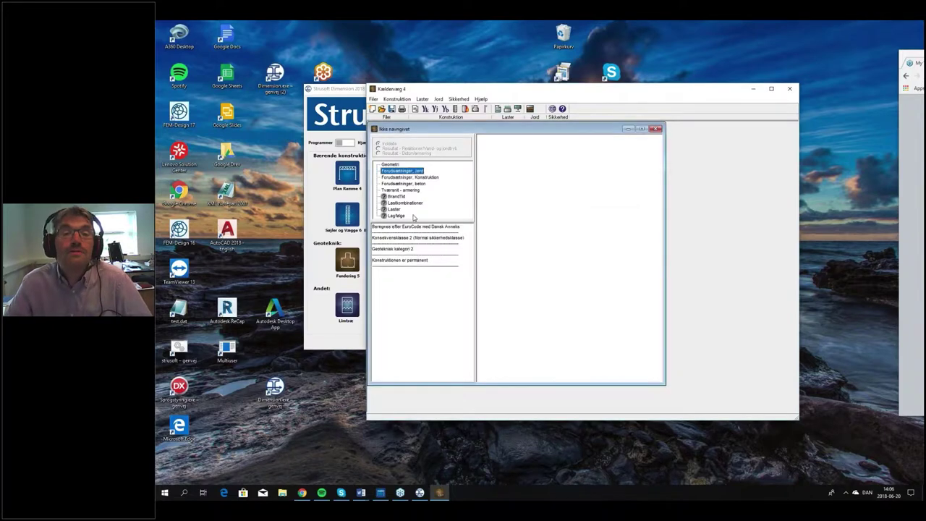
Step: Review the strength options and creep numbers in the concrete assumptions, keep the strength at 25 MPa and accept them
{"action": "left_click", "coordinate": [446, 109]}
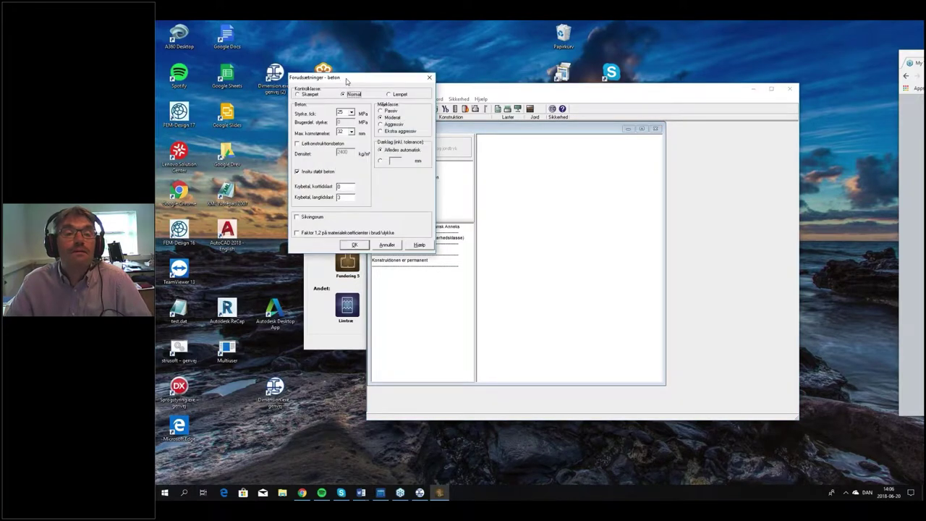
{"action": "left_click_drag", "start_coordinate": [344, 80], "coordinate": [562, 173]}
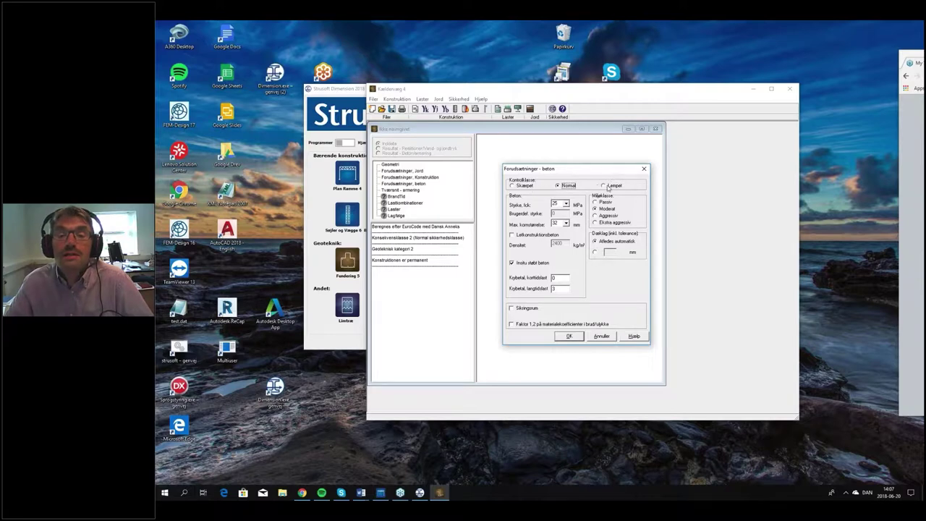
{"action": "left_click", "coordinate": [565, 204]}
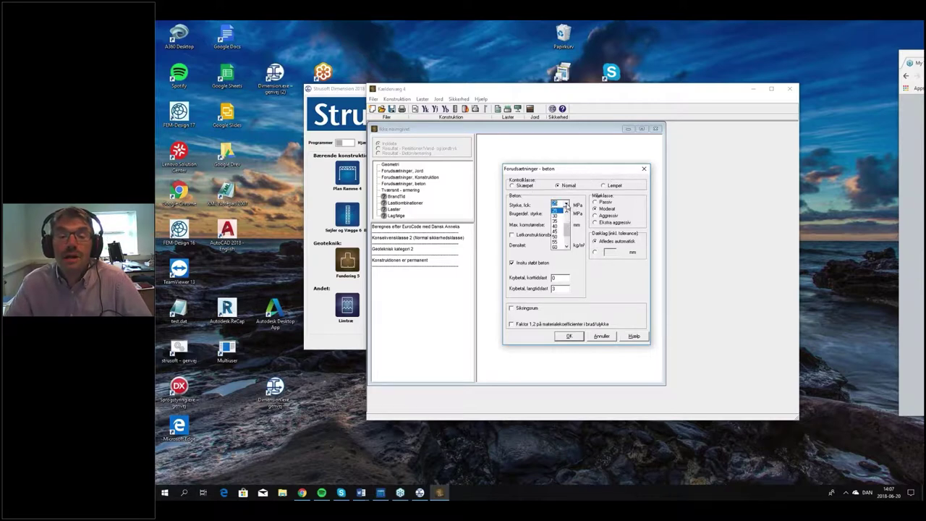
{"action": "left_click", "coordinate": [566, 207]}
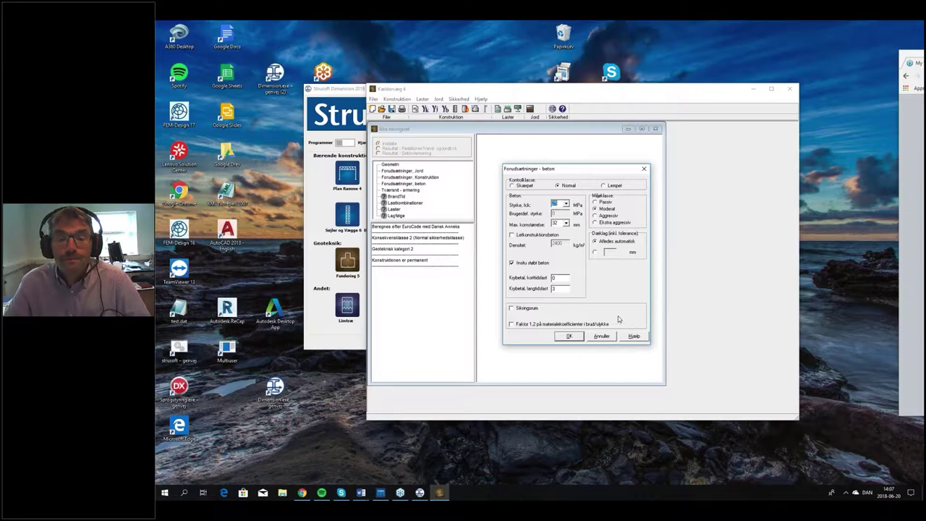
{"action": "left_click", "coordinate": [565, 279]}
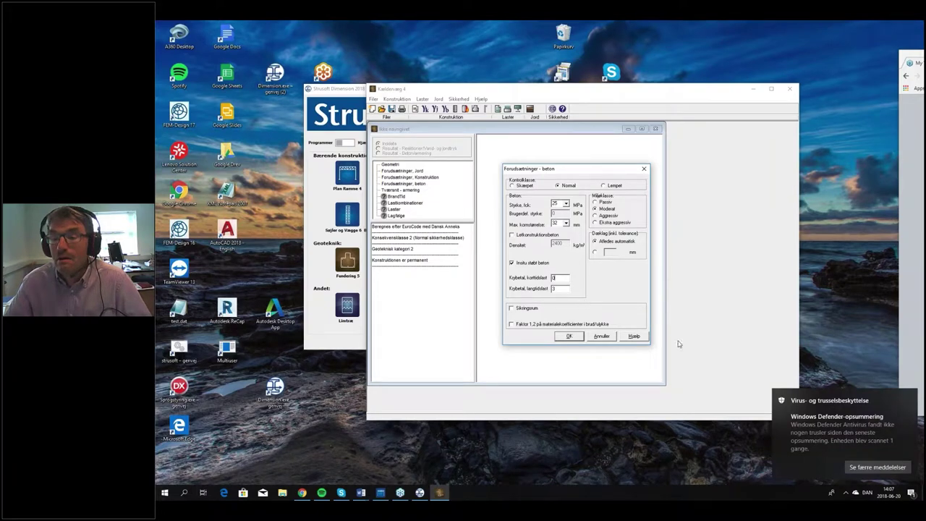
{"action": "left_click", "coordinate": [910, 398]}
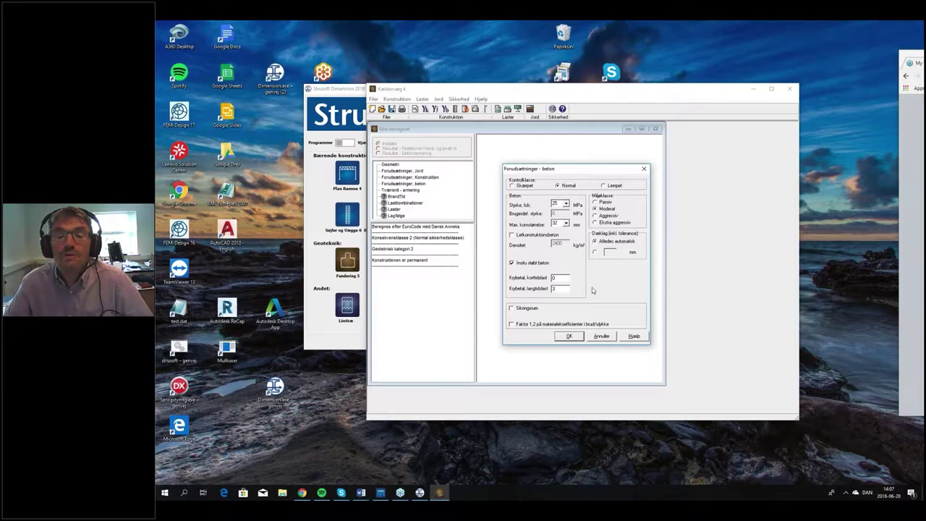
{"action": "key", "text": "shift+Tab"}
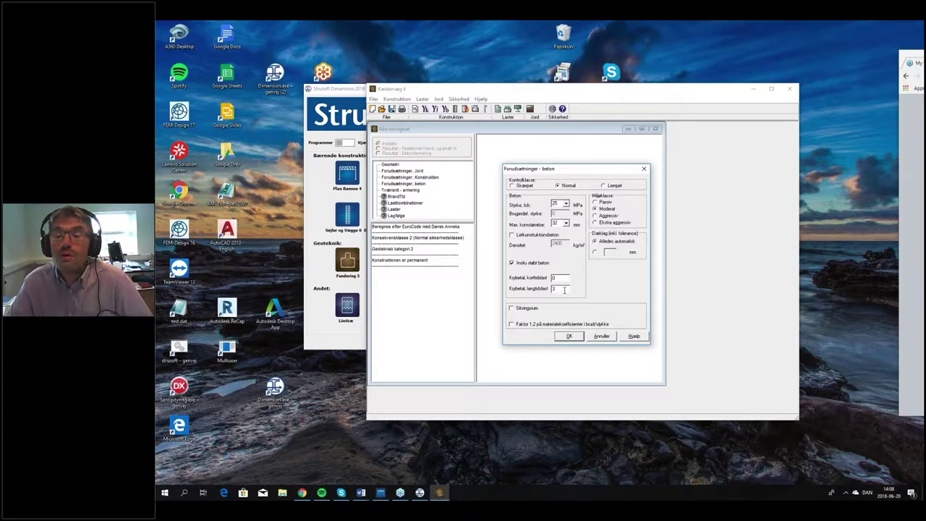
{"action": "left_click", "coordinate": [570, 336]}
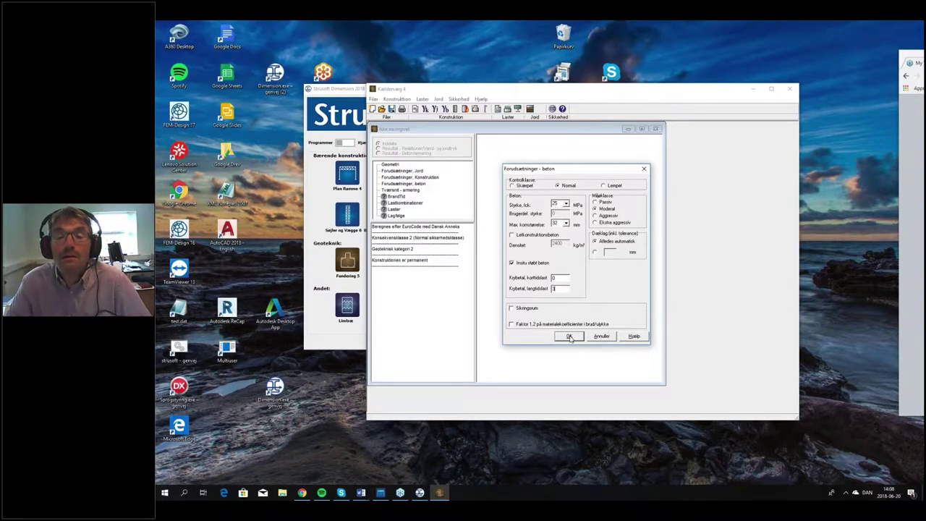
{"action": "left_click", "coordinate": [569, 336]}
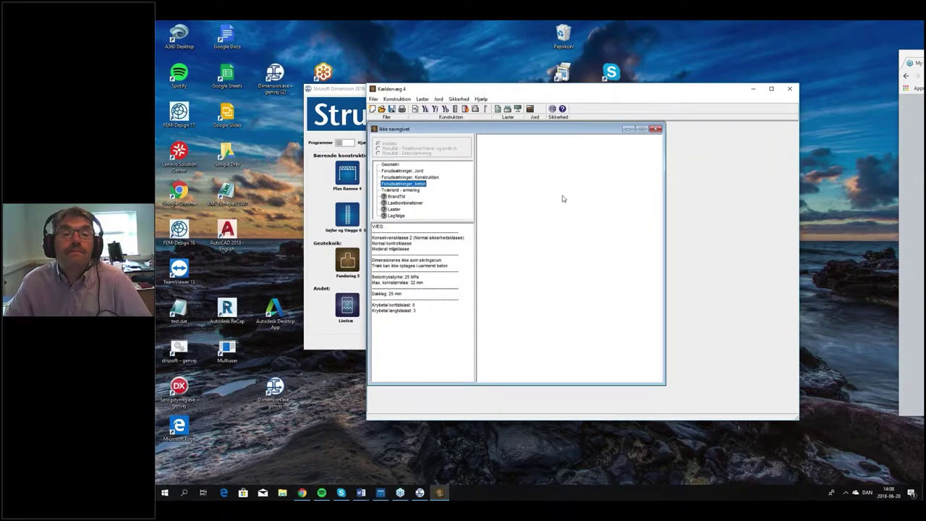
Step: Give the wall cross-section two layers of reinforcement (To lag) with type Y - 550/B/Y both lengthwise and crosswise
{"action": "left_click", "coordinate": [455, 109]}
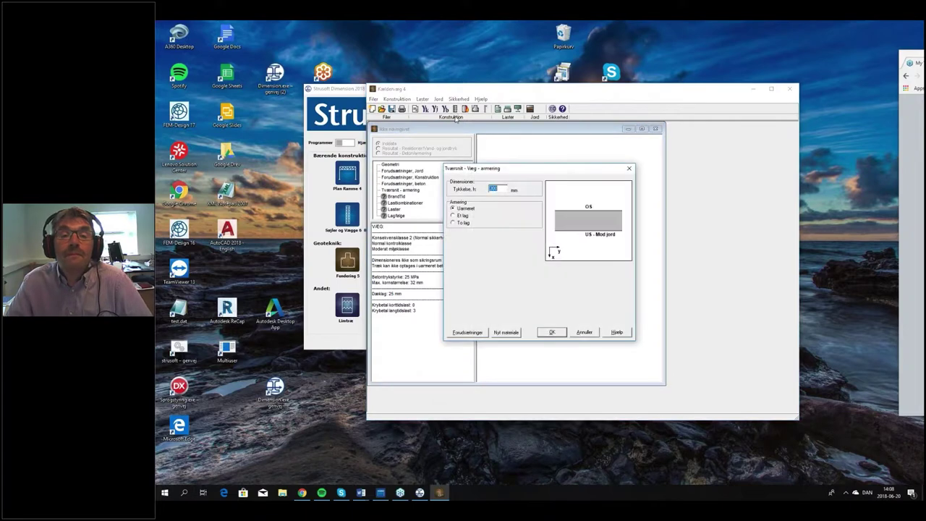
{"action": "left_click_drag", "start_coordinate": [543, 177], "coordinate": [540, 197]}
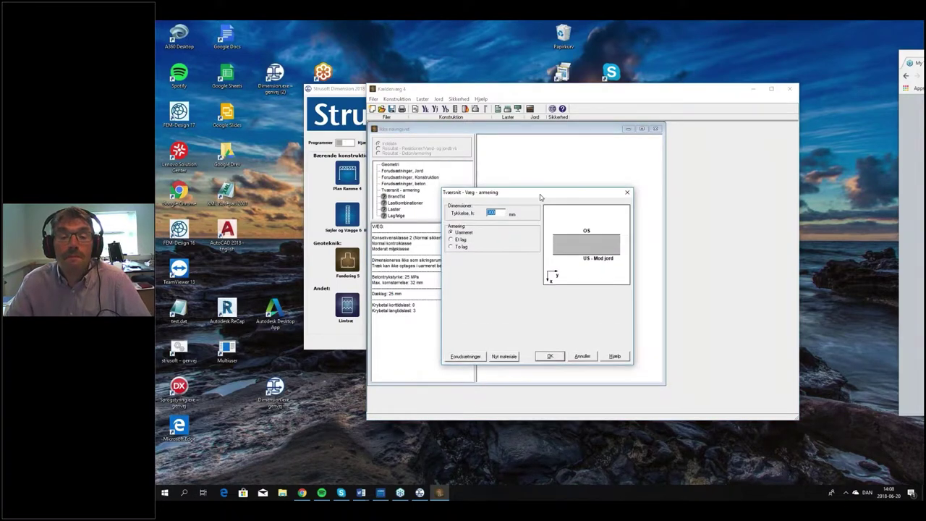
{"action": "left_click", "coordinate": [458, 247]}
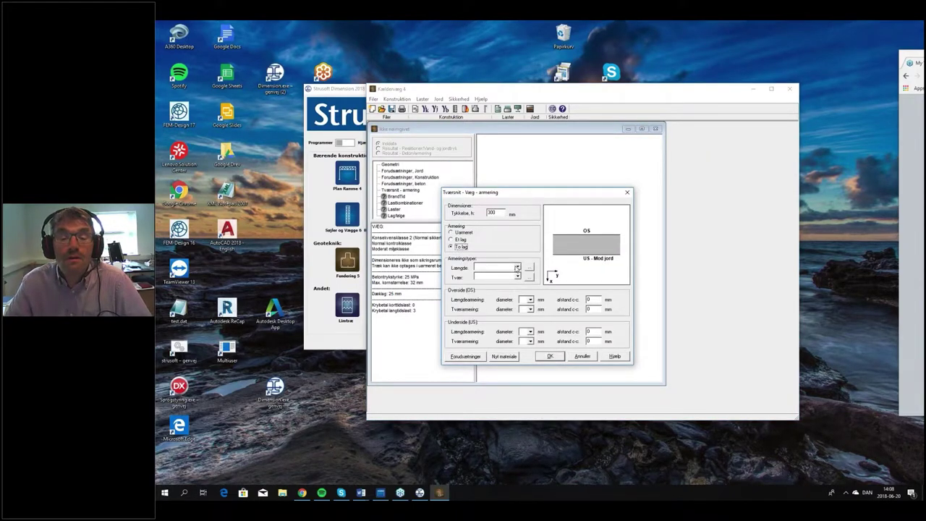
{"action": "left_click", "coordinate": [517, 268]}
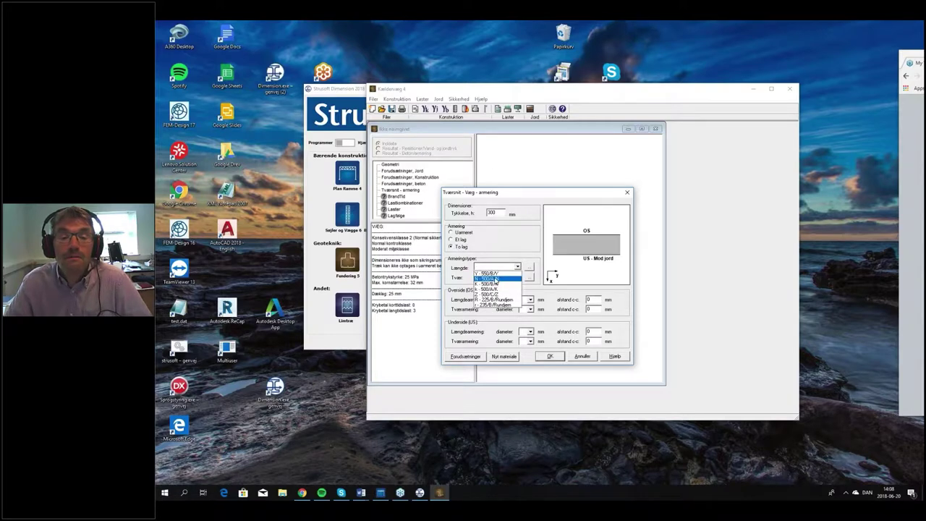
{"action": "left_click", "coordinate": [495, 273]}
{"action": "left_click", "coordinate": [517, 278]}
{"action": "left_click", "coordinate": [501, 283]}
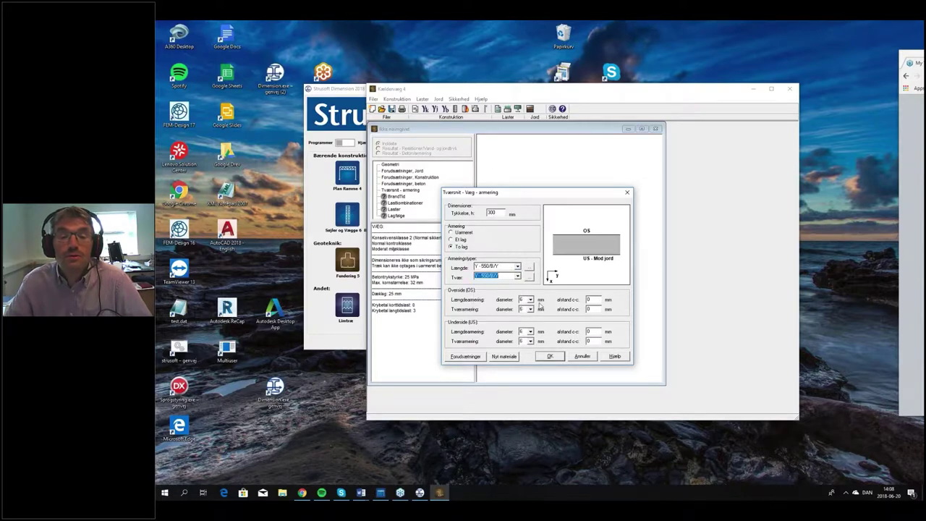
Step: Set the longitudinal and transverse bar diameters to 12 mm on both the Overside and Underside of the wall
{"action": "left_click", "coordinate": [531, 299]}
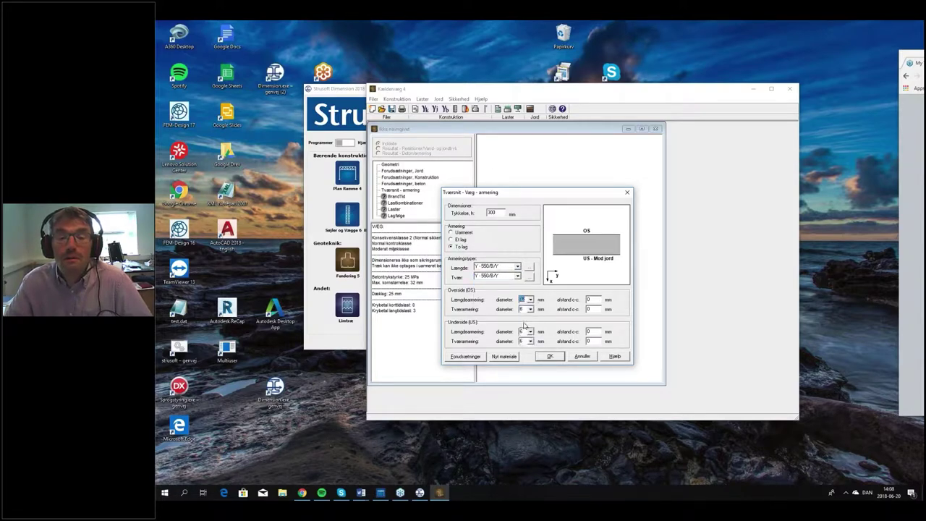
{"action": "left_click", "coordinate": [523, 323]}
{"action": "left_click", "coordinate": [530, 309]}
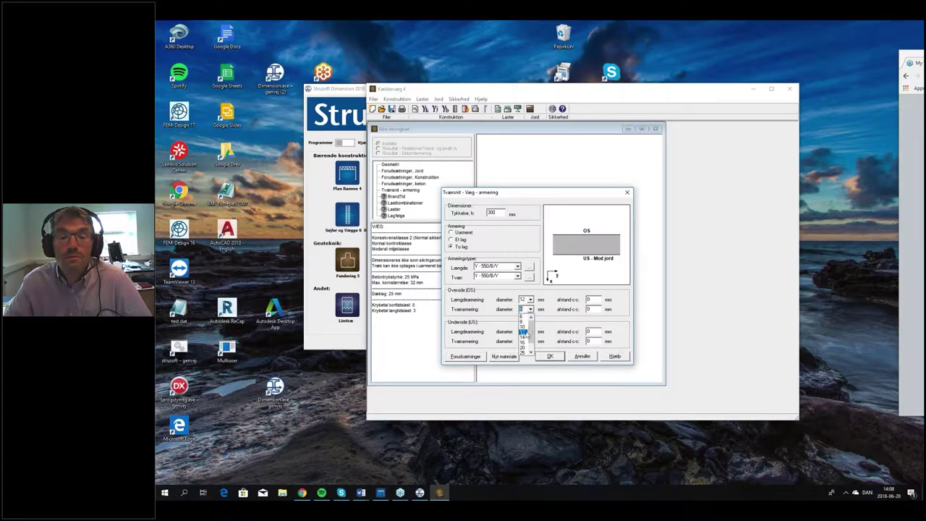
{"action": "left_click", "coordinate": [523, 332]}
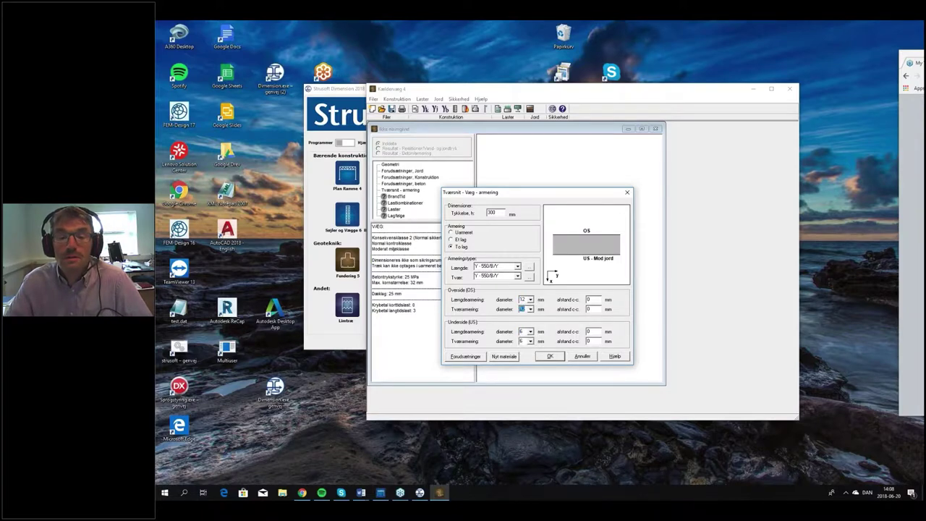
{"action": "left_click", "coordinate": [530, 332]}
{"action": "left_click", "coordinate": [523, 354]}
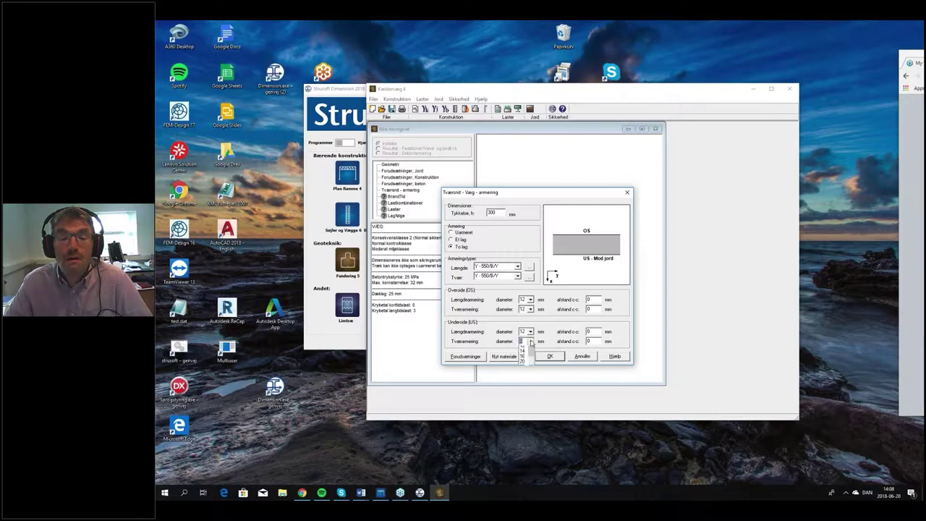
{"action": "left_click", "coordinate": [531, 340]}
{"action": "left_click", "coordinate": [523, 364]}
Step: Set the longitudinal and transverse bar spacing to 150 mm on both the Overside and Underside
{"action": "left_click", "coordinate": [589, 299]}
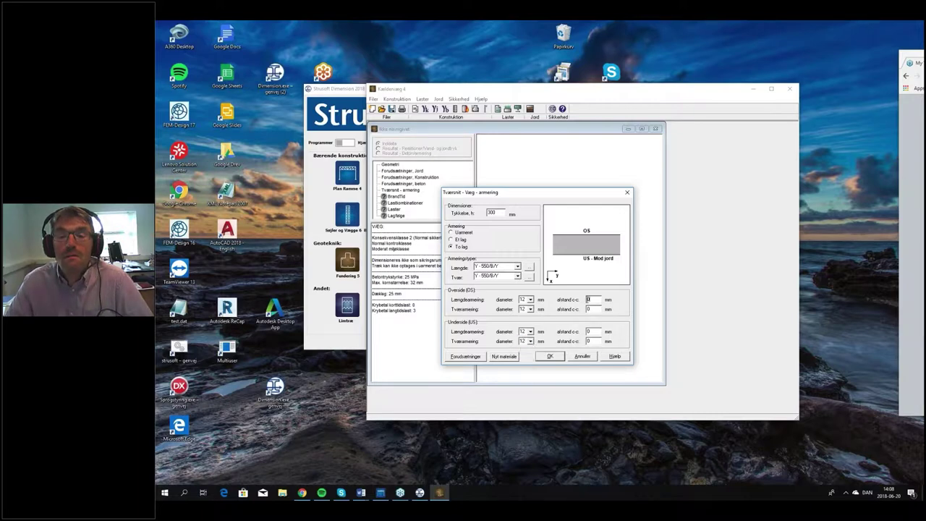
{"action": "type", "text": "150"}
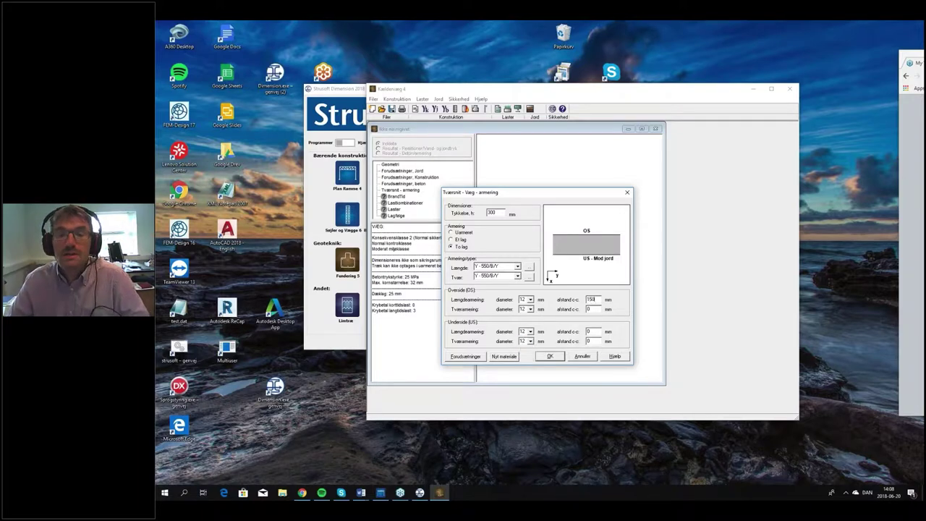
{"action": "left_click", "coordinate": [587, 308]}
{"action": "double_click", "coordinate": [588, 309]}
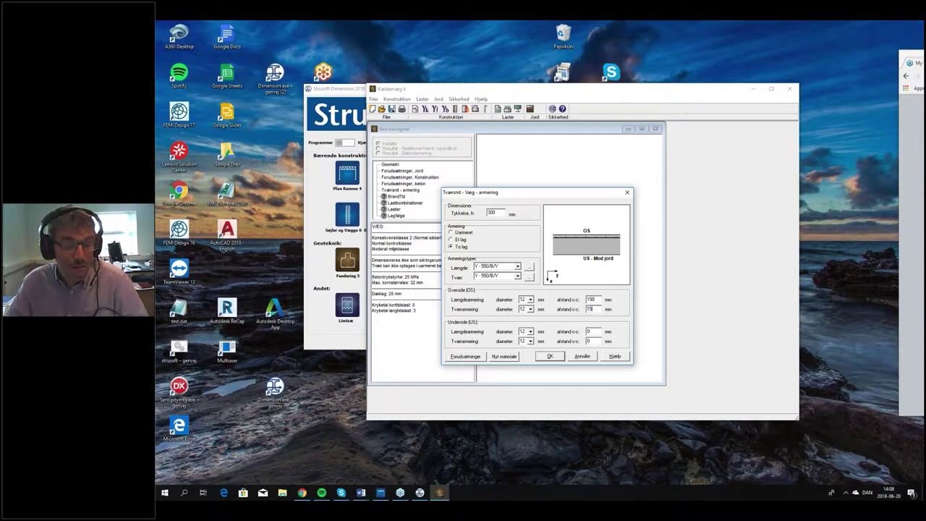
{"action": "double_click", "coordinate": [590, 331]}
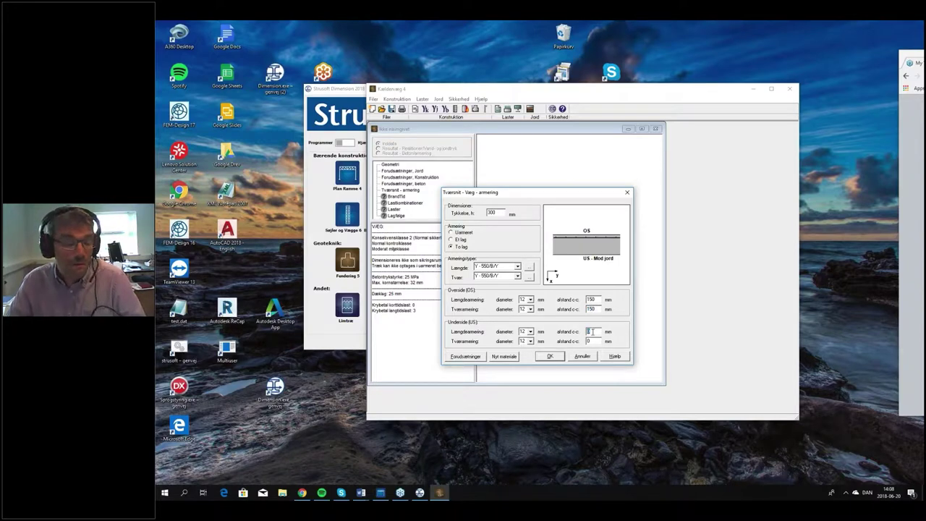
{"action": "type", "text": "15"}
{"action": "double_click", "coordinate": [588, 340]}
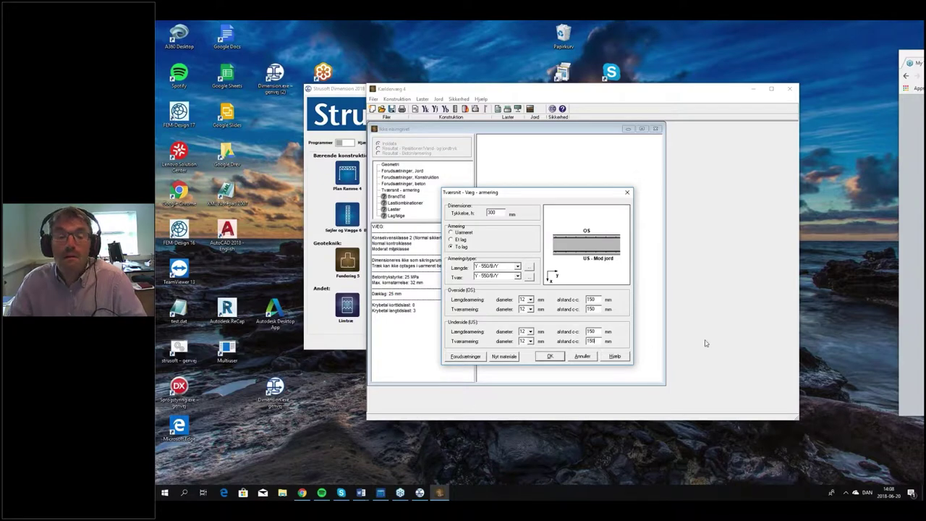
Step: Inspect the Y - 550/B/Y material data, the new reinforcement material form and the available reinforcement types without changing anything
{"action": "left_click", "coordinate": [530, 268]}
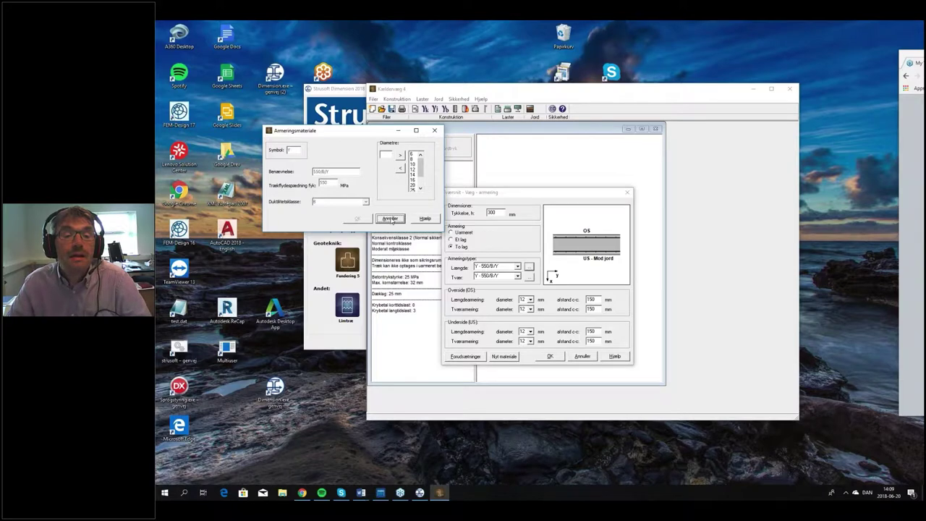
{"action": "left_click", "coordinate": [391, 219]}
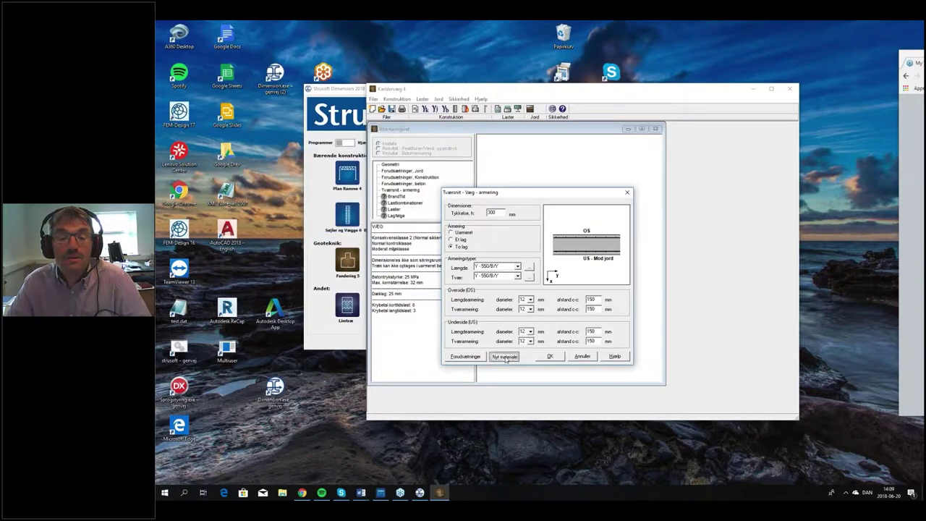
{"action": "left_click", "coordinate": [505, 356]}
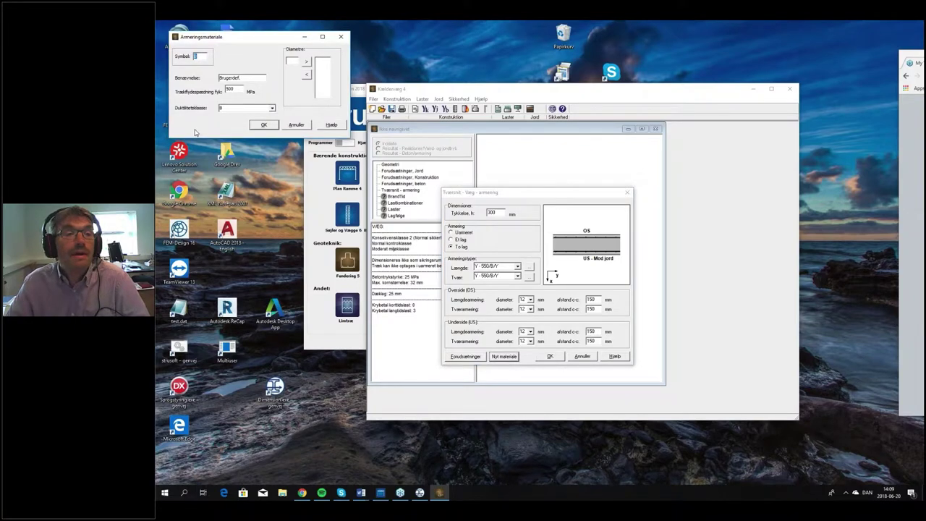
{"action": "left_click", "coordinate": [249, 78]}
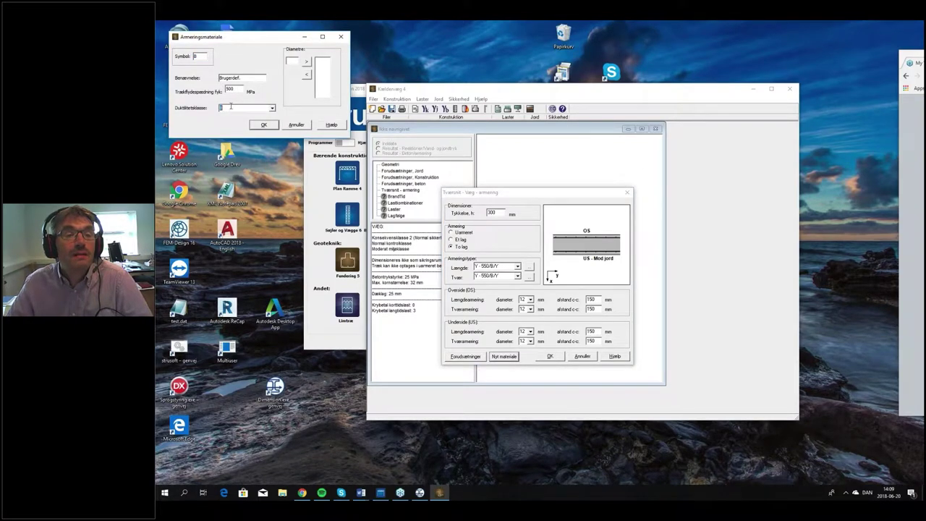
{"action": "left_click", "coordinate": [301, 127]}
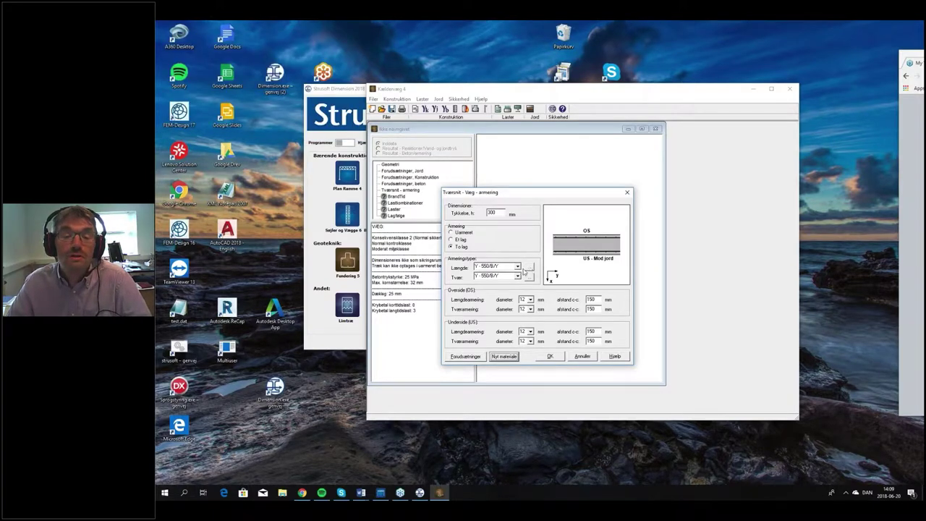
{"action": "left_click", "coordinate": [518, 267]}
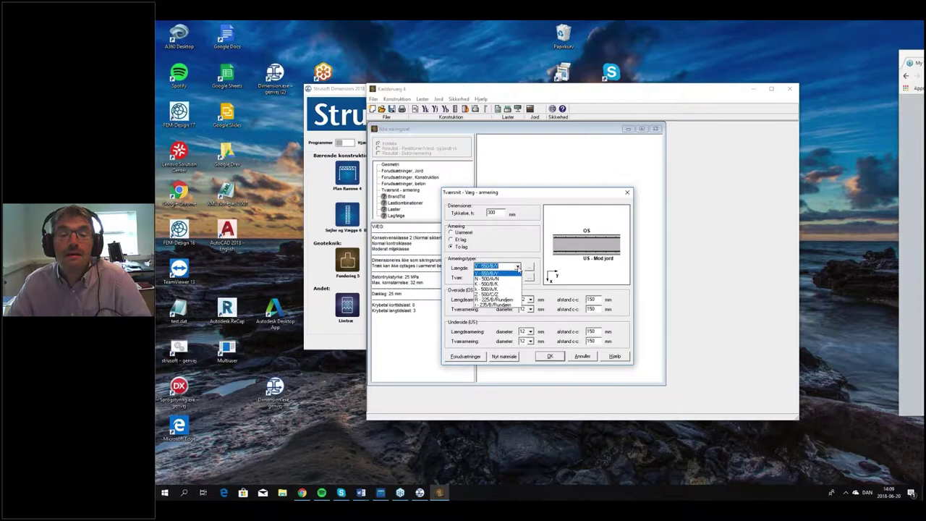
{"action": "left_click", "coordinate": [518, 268]}
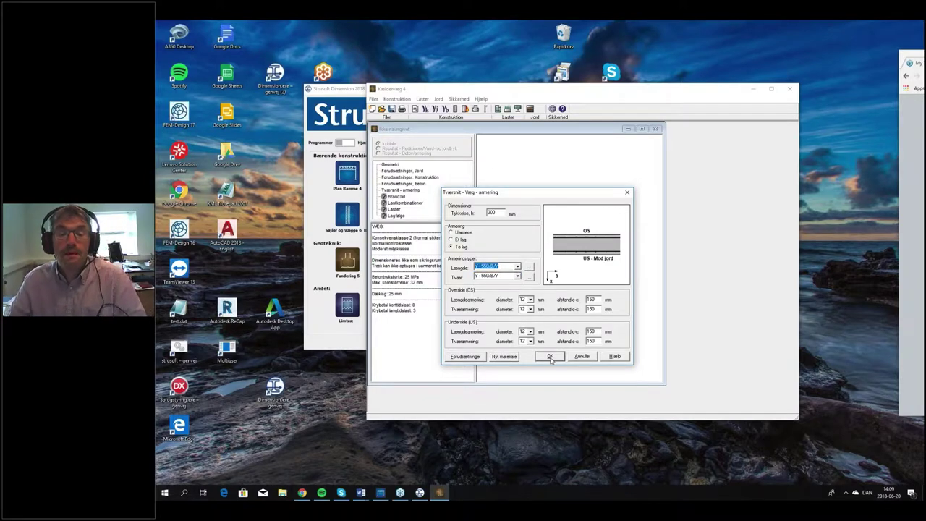
Step: Check the concrete assumptions from the wall's reinforcement settings, leave them without changes and accept the reinforced cross-section
{"action": "left_click", "coordinate": [465, 356]}
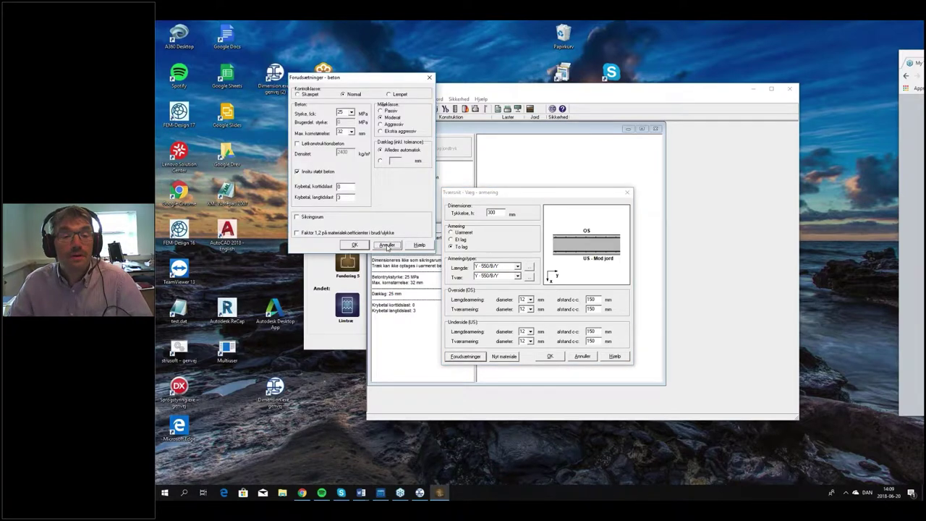
{"action": "left_click", "coordinate": [387, 245]}
{"action": "left_click", "coordinate": [550, 357]}
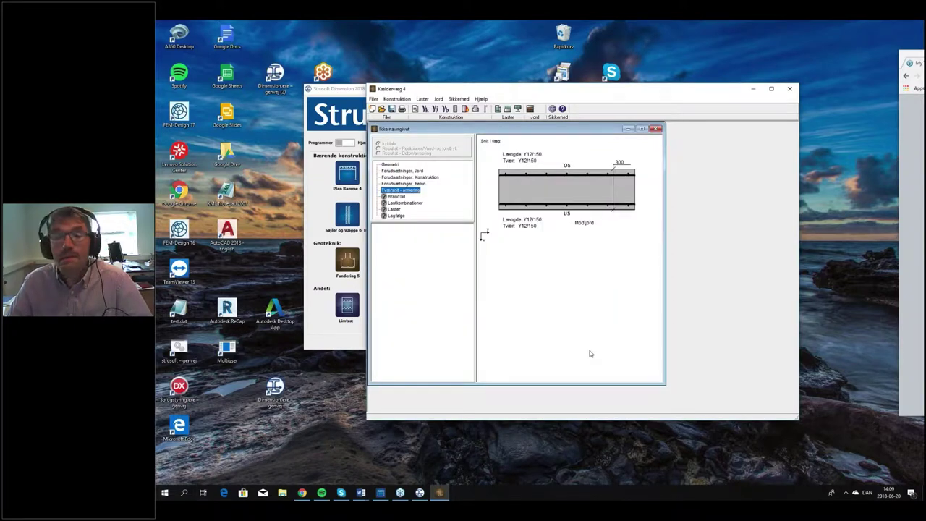
Step: Maximize the main program window
{"action": "left_click", "coordinate": [902, 276]}
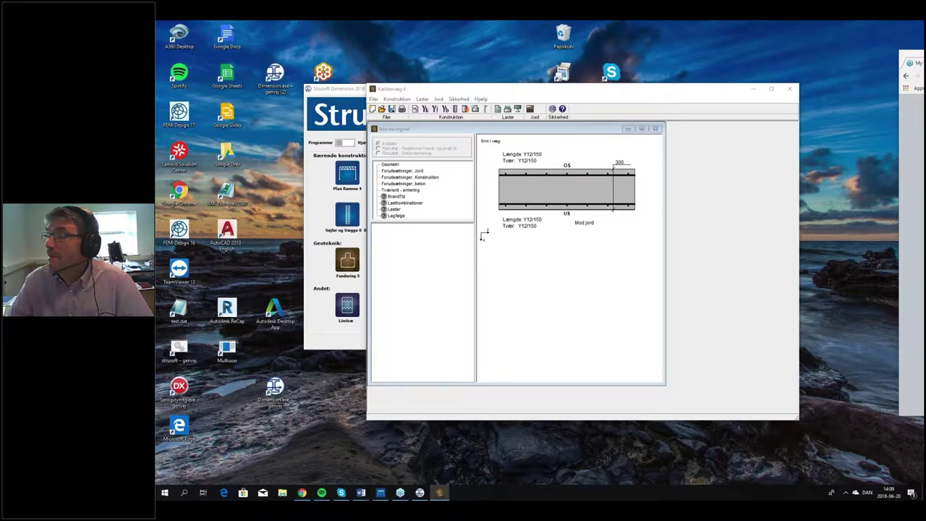
{"action": "left_click", "coordinate": [772, 88]}
{"action": "left_click", "coordinate": [772, 88]}
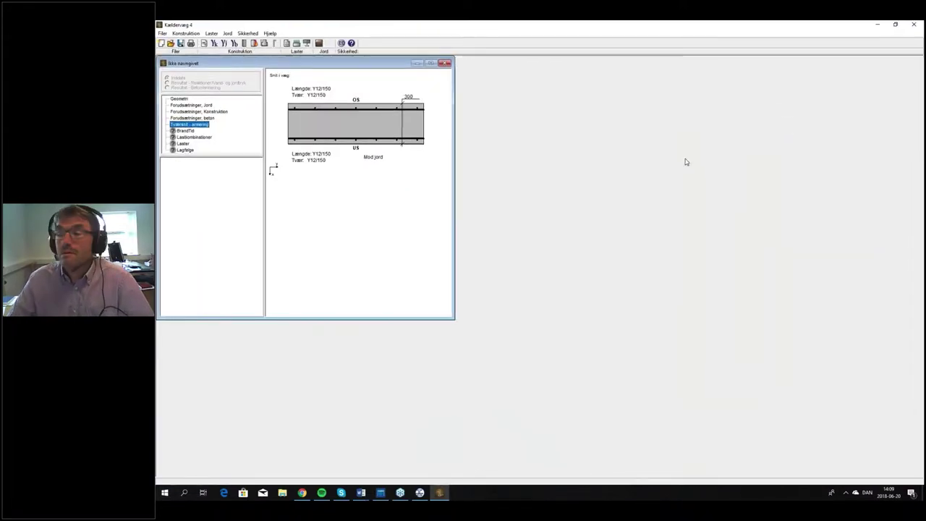
{"action": "left_click", "coordinate": [686, 162]}
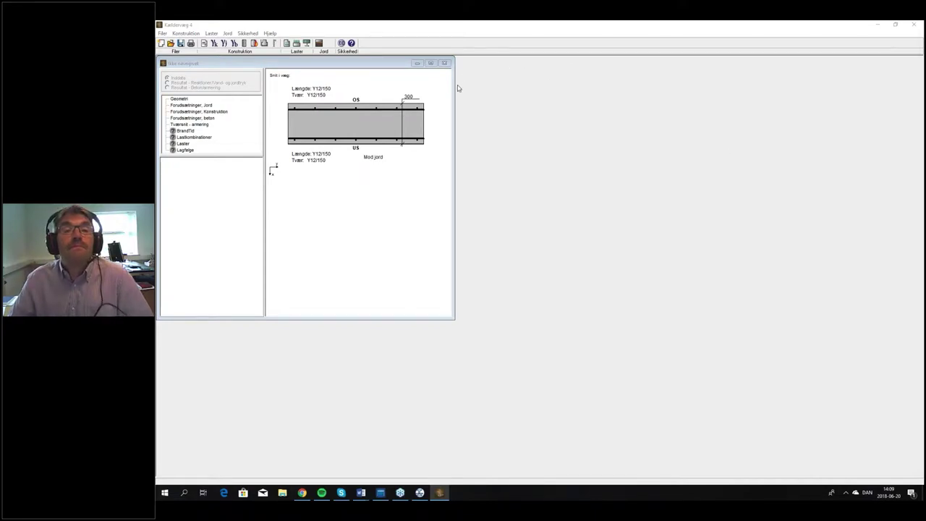
Step: Enlarge the unnamed calculation's window in width and height, and widen its input tree pane
{"action": "left_click_drag", "start_coordinate": [454, 85], "coordinate": [669, 88]}
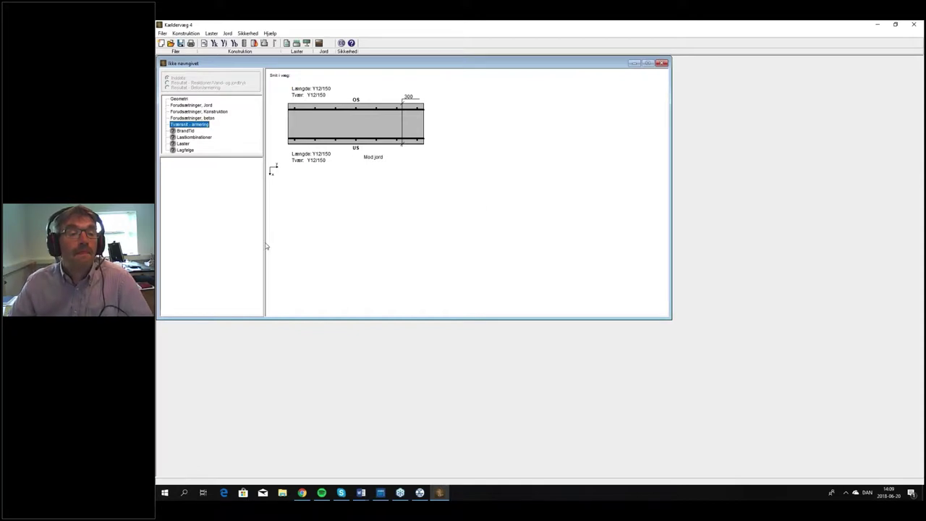
{"action": "left_click_drag", "start_coordinate": [266, 247], "coordinate": [310, 252]}
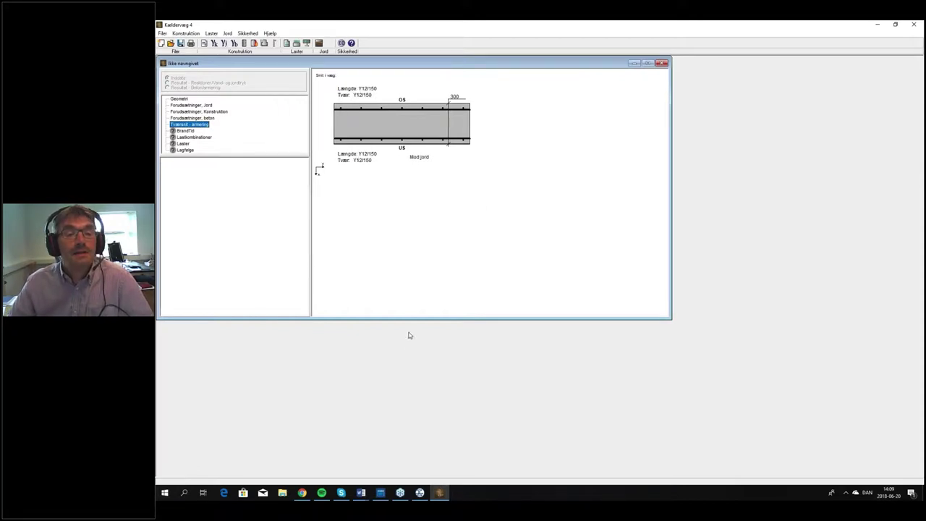
{"action": "left_click_drag", "start_coordinate": [409, 319], "coordinate": [417, 426]}
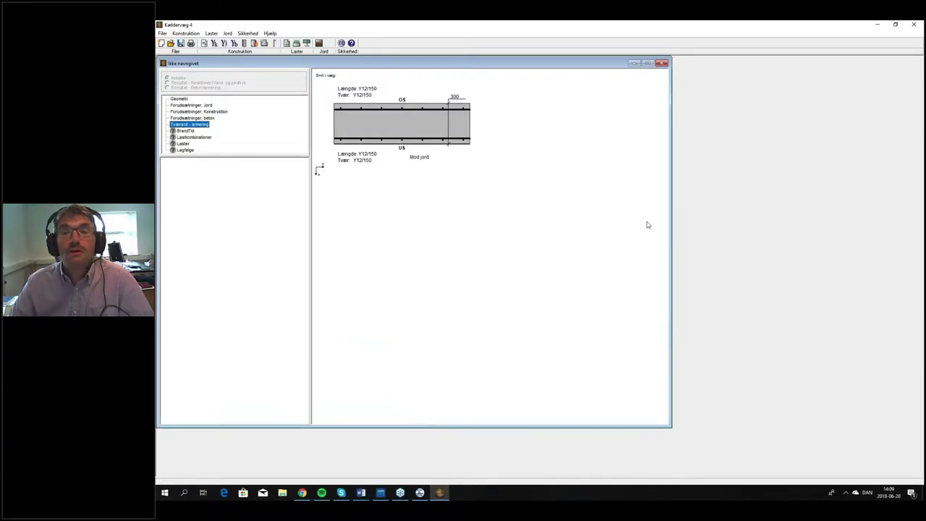
{"action": "left_click_drag", "start_coordinate": [670, 207], "coordinate": [727, 205]}
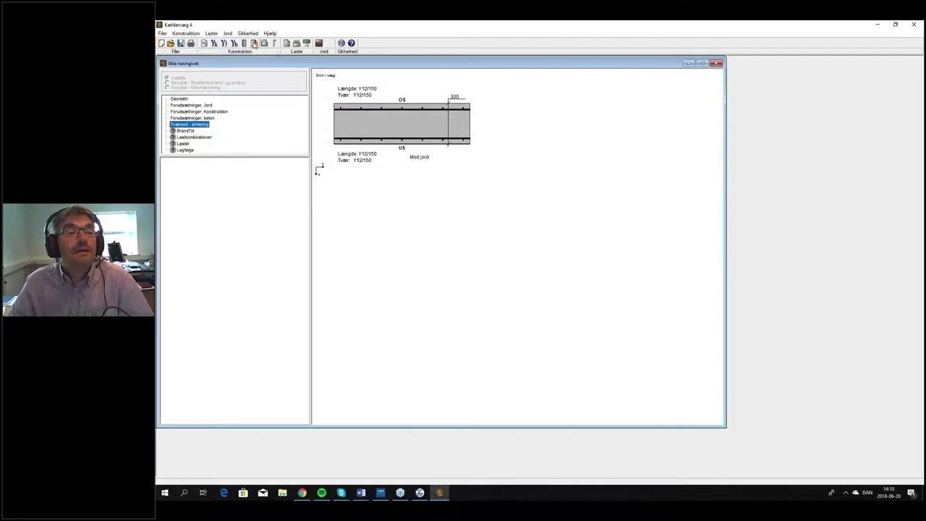
Step: Define the fire data with a Brandtid of 30 minutes and Ingen krav for the reinforcement's manufacturing process
{"action": "left_click", "coordinate": [254, 44]}
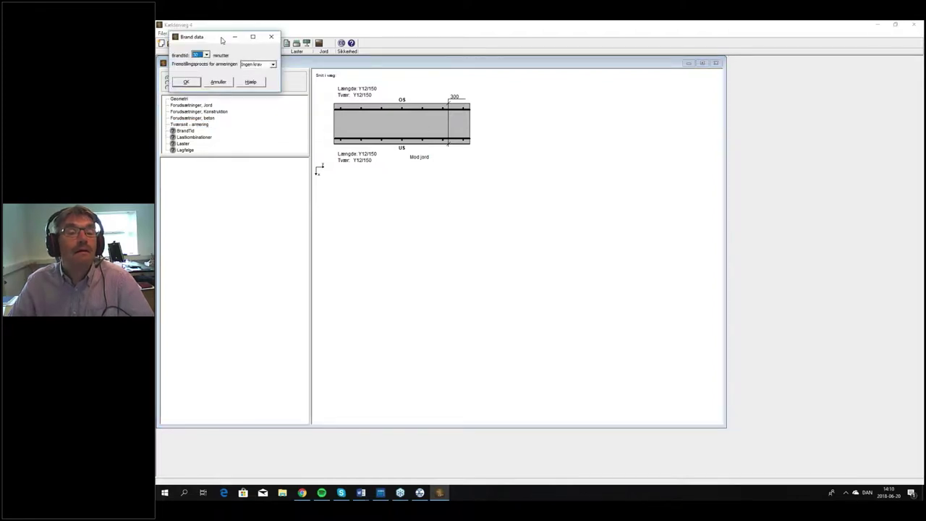
{"action": "left_click_drag", "start_coordinate": [222, 37], "coordinate": [571, 189]}
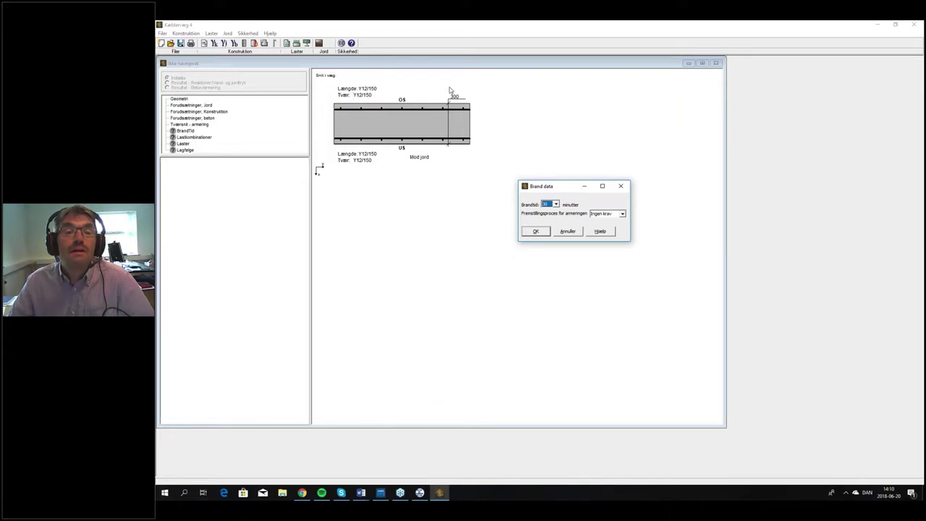
{"action": "left_click", "coordinate": [557, 205]}
{"action": "left_click", "coordinate": [558, 205]}
{"action": "left_click", "coordinate": [557, 205]}
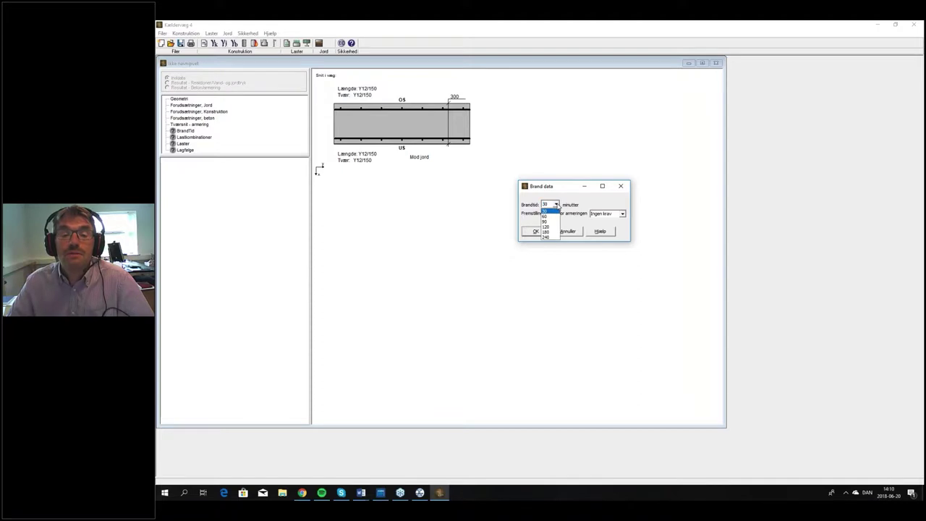
{"action": "left_click", "coordinate": [556, 212]}
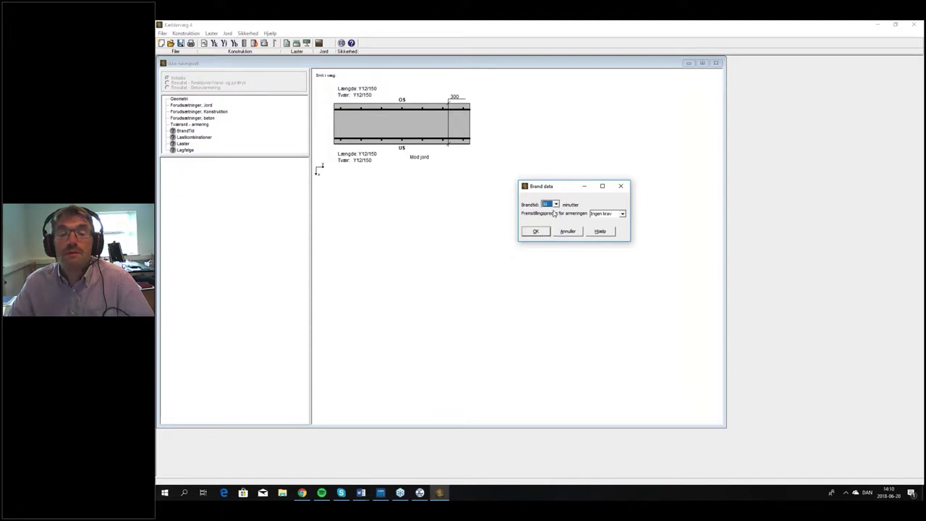
{"action": "left_click", "coordinate": [622, 214]}
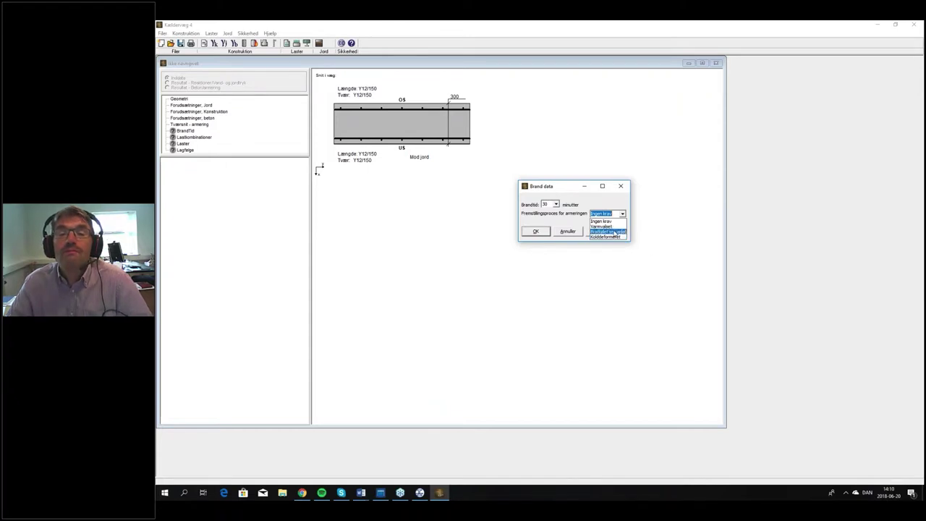
{"action": "left_click", "coordinate": [540, 249]}
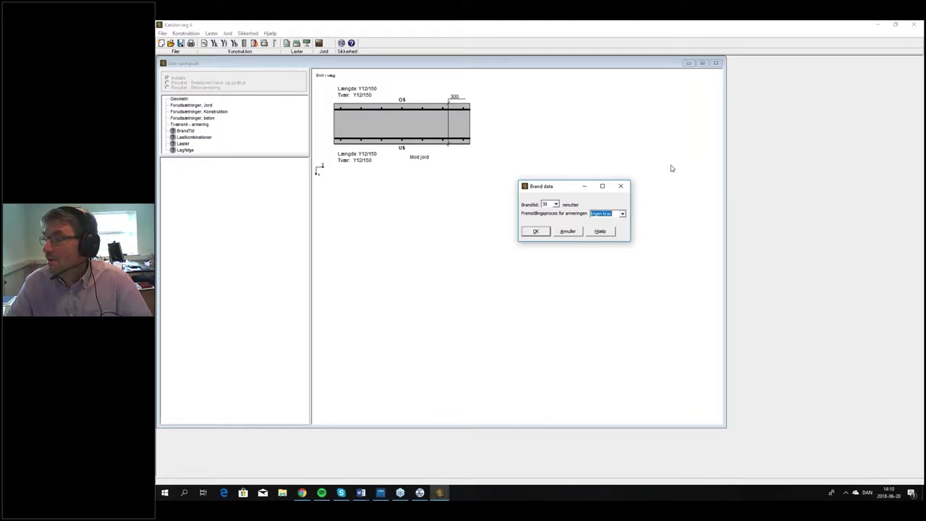
{"action": "left_click", "coordinate": [536, 231]}
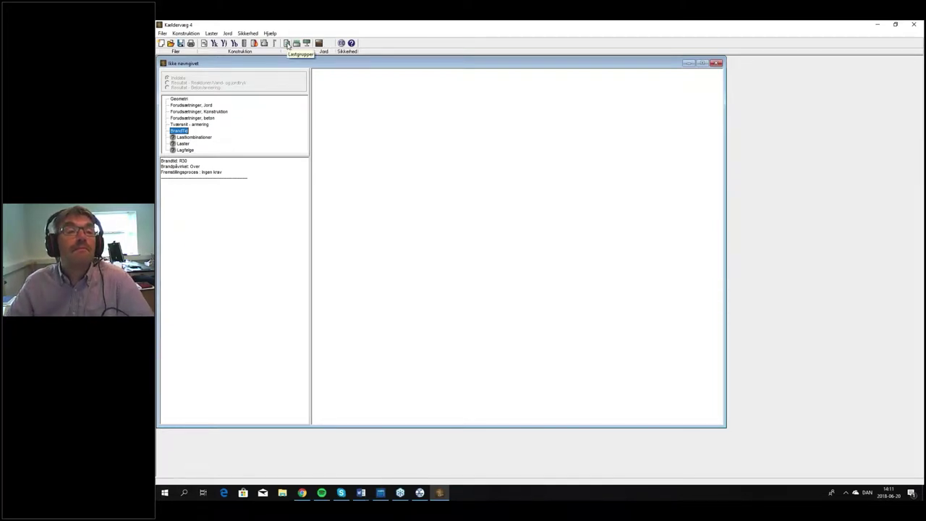
Step: Create load group 1 with designation and description g as Permanent last, leaving user-defined partial coefficients off
{"action": "left_click", "coordinate": [287, 43]}
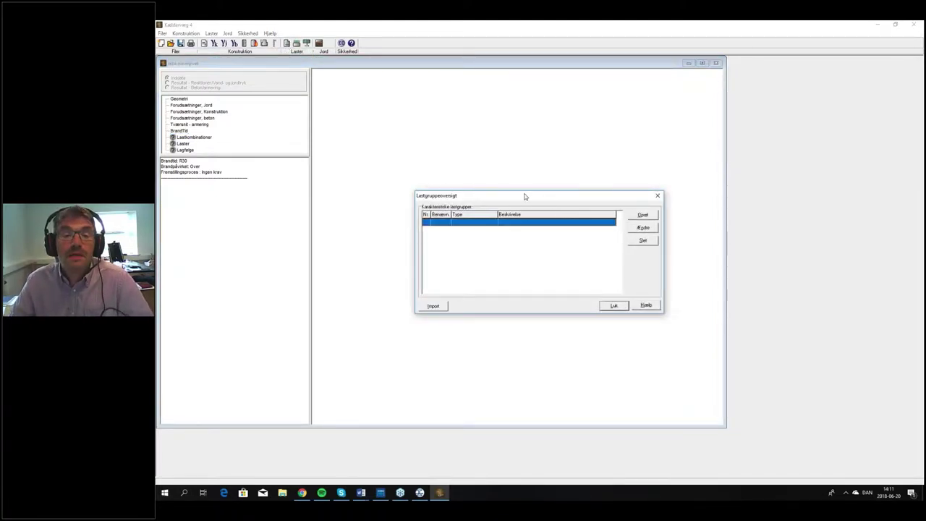
{"action": "left_click_drag", "start_coordinate": [525, 196], "coordinate": [510, 180]}
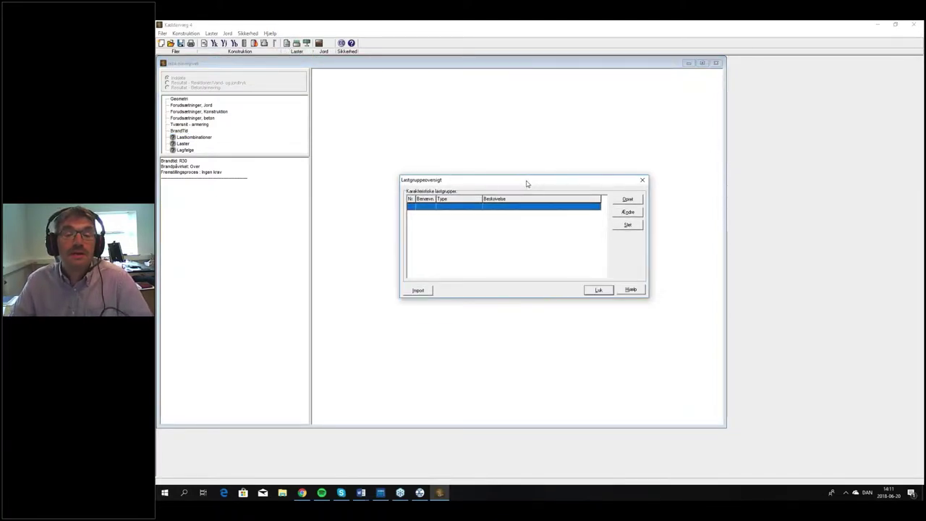
{"action": "left_click", "coordinate": [628, 200]}
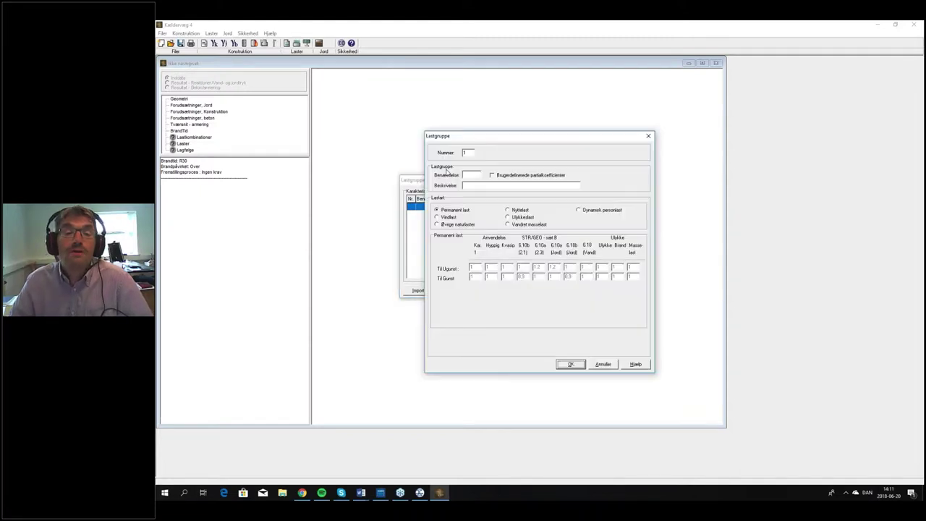
{"action": "left_click", "coordinate": [470, 176]}
{"action": "type", "text": "dd"}
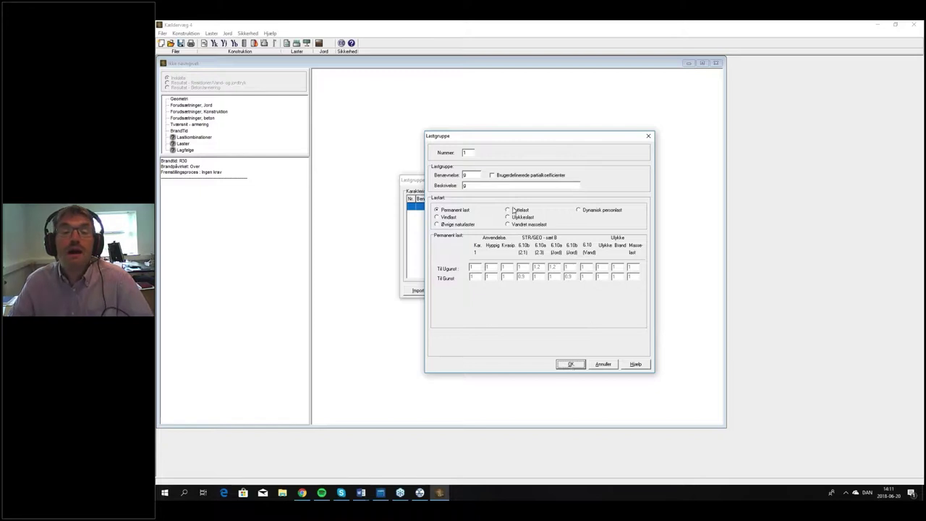
{"action": "left_click", "coordinate": [492, 175]}
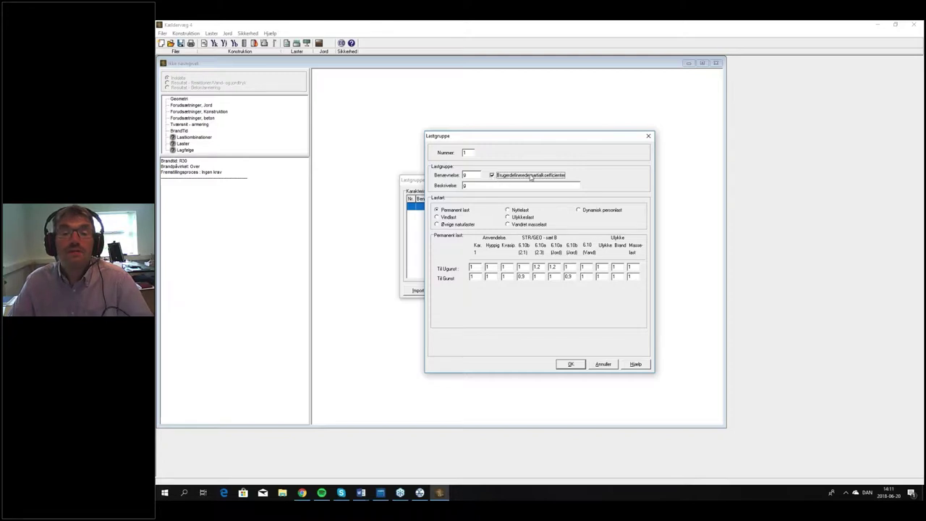
{"action": "left_click", "coordinate": [560, 268]}
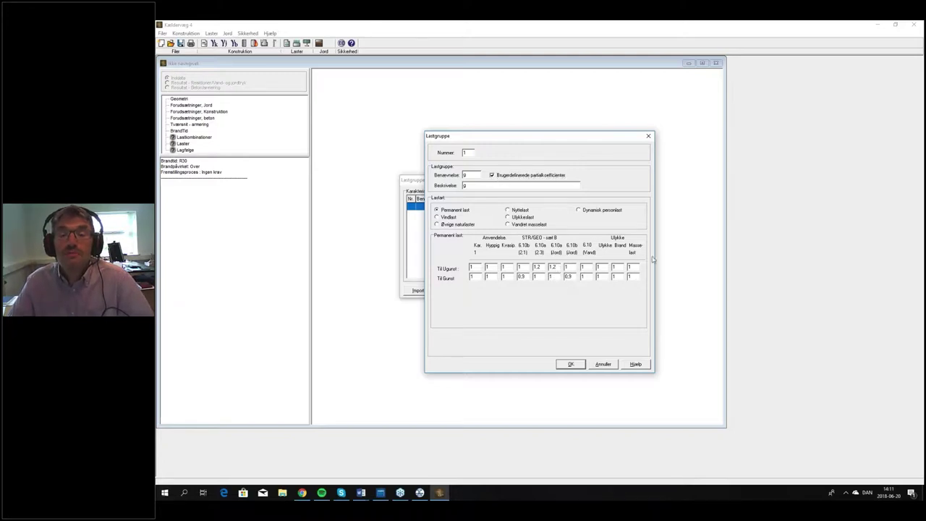
{"action": "left_click", "coordinate": [493, 177]}
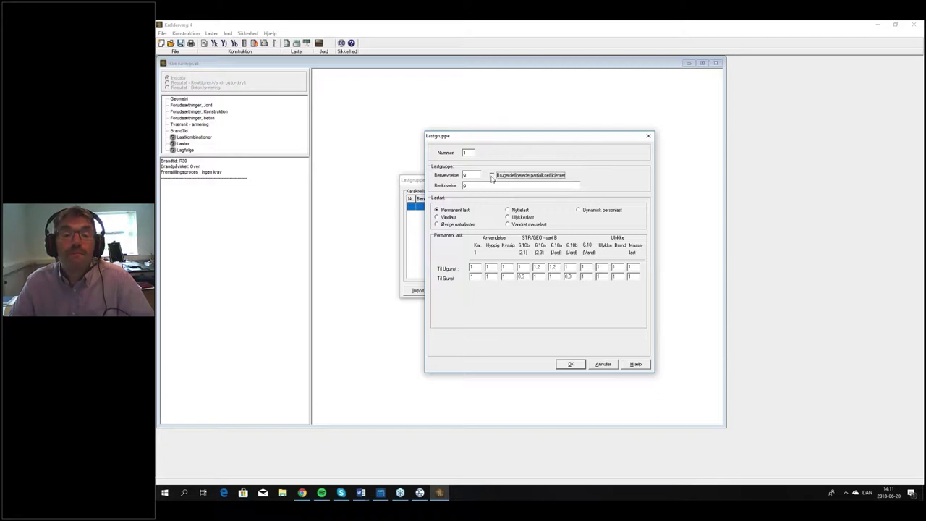
{"action": "left_click", "coordinate": [571, 364]}
Step: Create load group 2 with designation and description s as Øvrige naturlaster of type Sne
{"action": "left_click", "coordinate": [627, 199]}
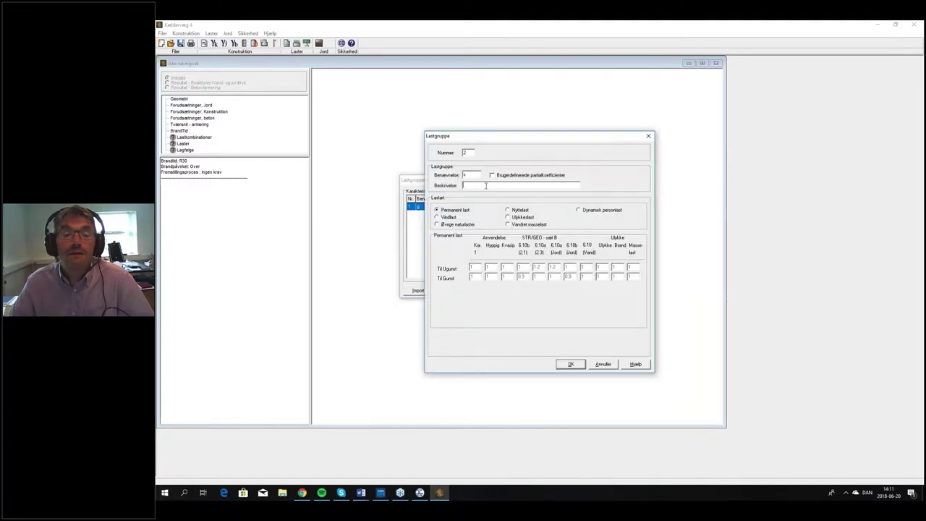
{"action": "left_click", "coordinate": [450, 225]}
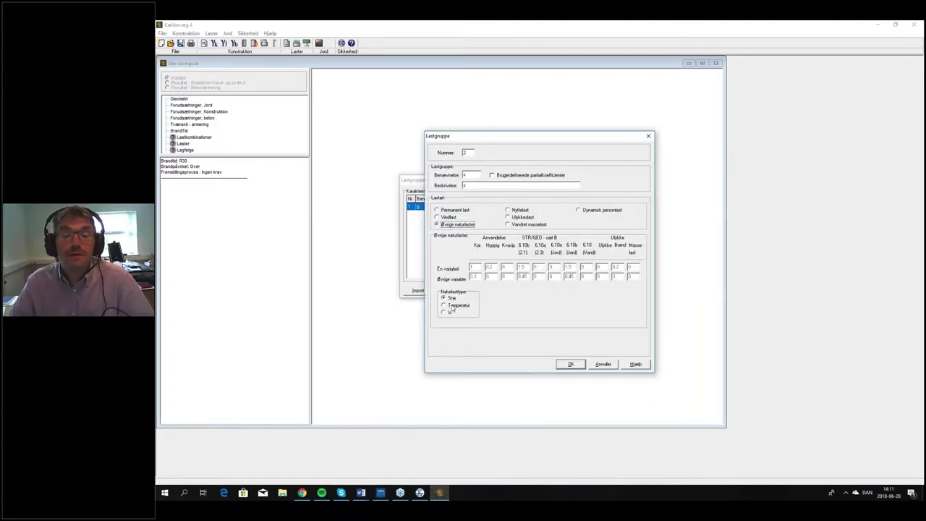
{"action": "left_click", "coordinate": [571, 365]}
{"action": "left_click", "coordinate": [494, 216]}
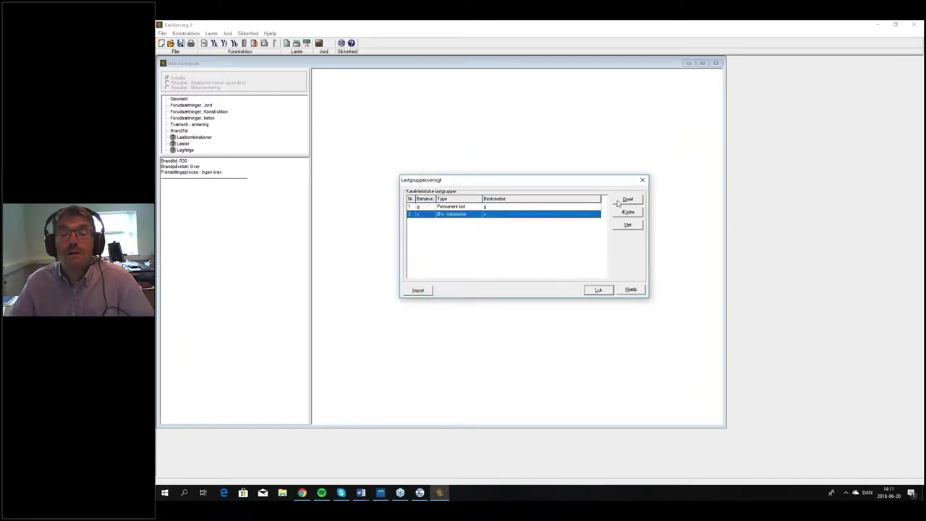
Step: Create load group 3 with designation and description n as Nyttelast in Kategori A: boliger, and close the load group overview
{"action": "left_click", "coordinate": [619, 201]}
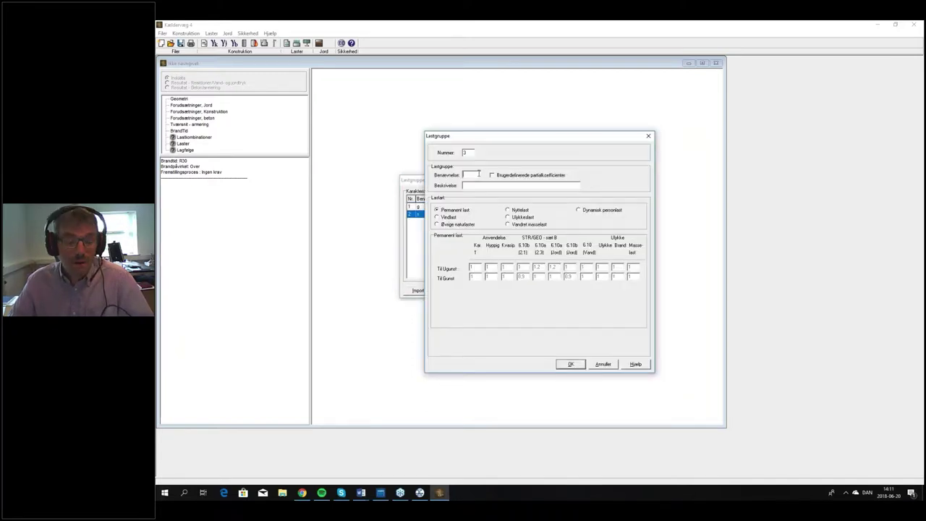
{"action": "left_click", "coordinate": [478, 174]}
{"action": "left_click", "coordinate": [509, 210]}
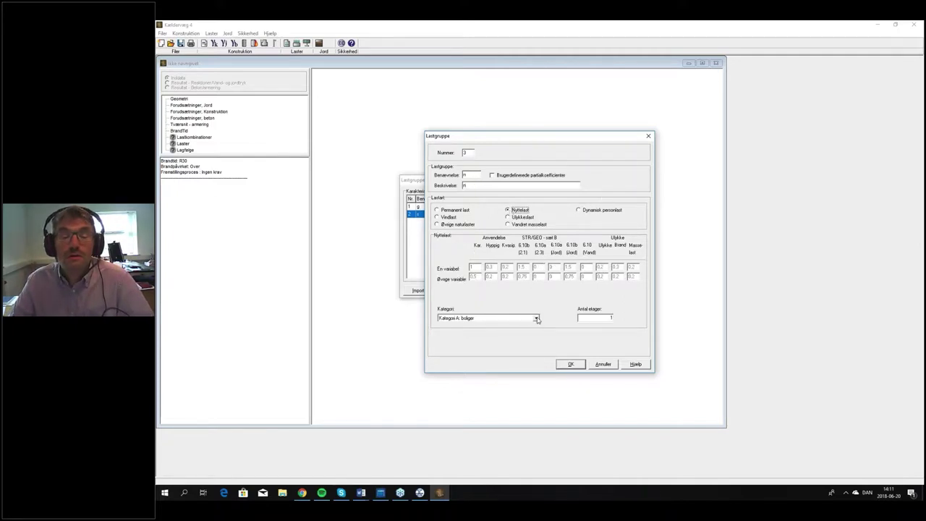
{"action": "left_click", "coordinate": [535, 318]}
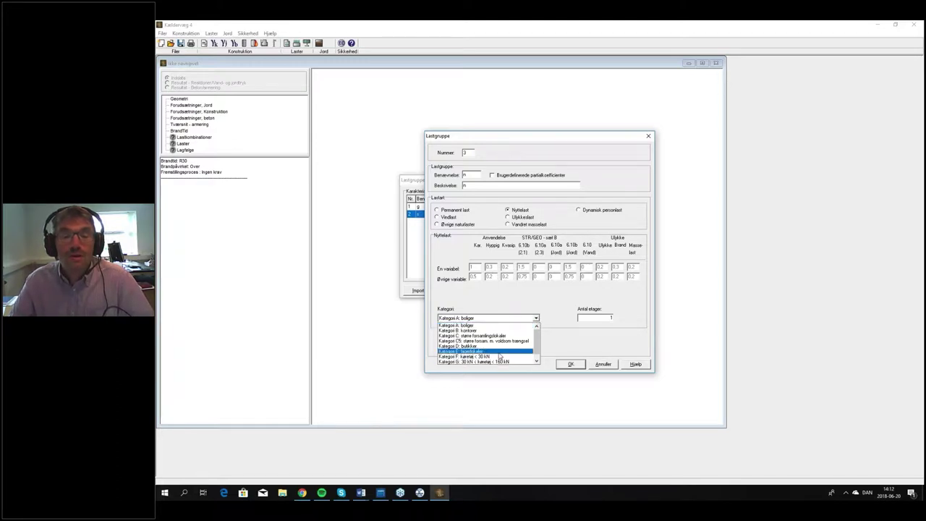
{"action": "left_click", "coordinate": [536, 325]}
{"action": "left_click", "coordinate": [536, 318]}
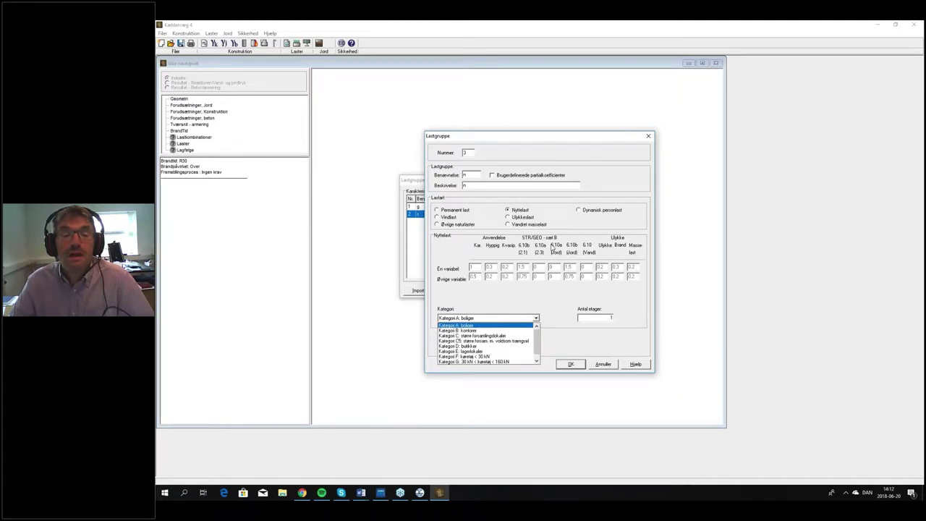
{"action": "key", "text": "Down"}
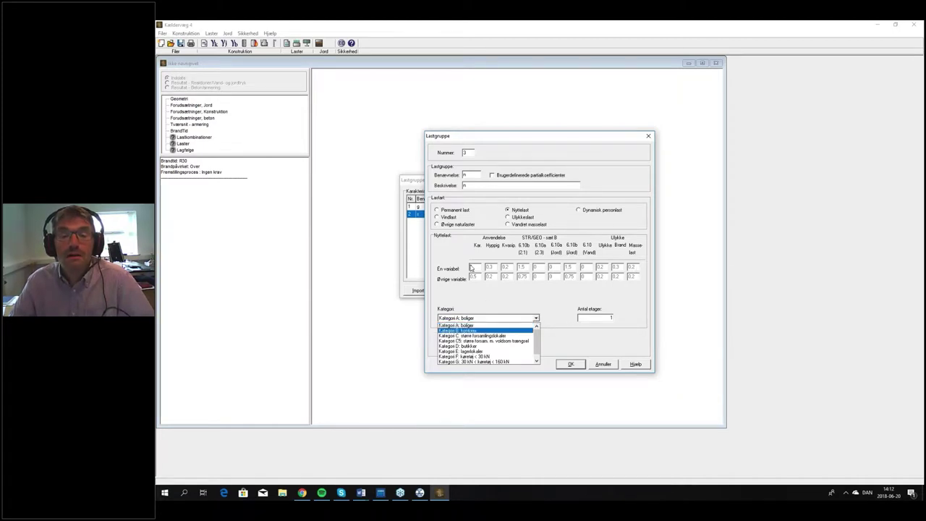
{"action": "left_click", "coordinate": [509, 298]}
{"action": "key", "text": "alt+Down"}
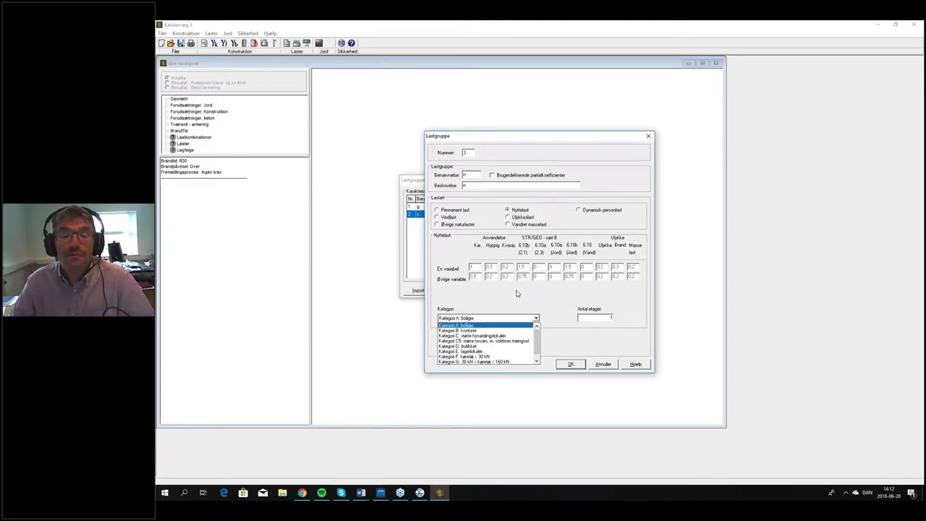
{"action": "left_click", "coordinate": [516, 293]}
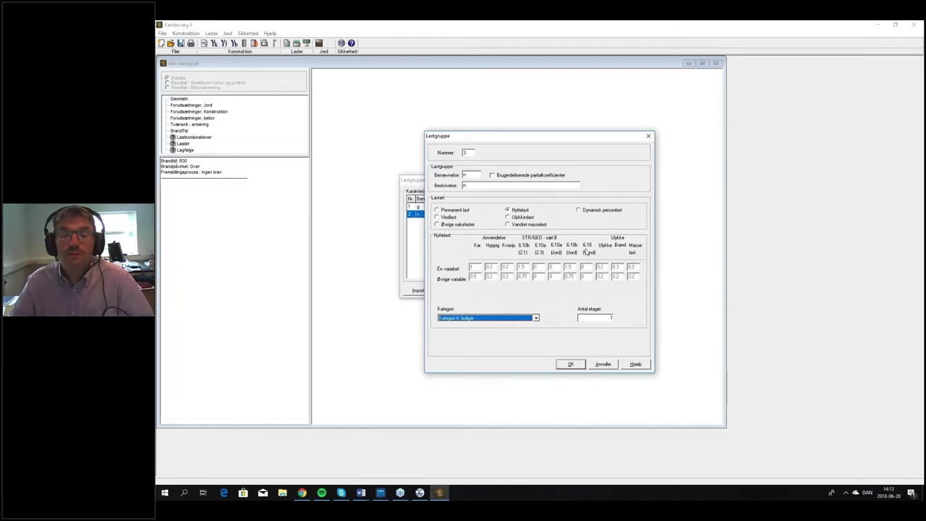
{"action": "left_click", "coordinate": [570, 365]}
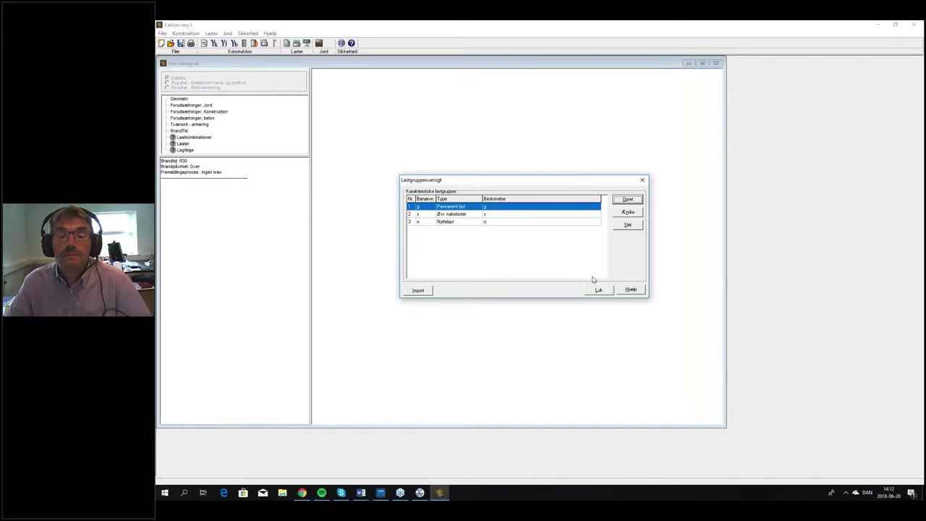
{"action": "left_click", "coordinate": [599, 291]}
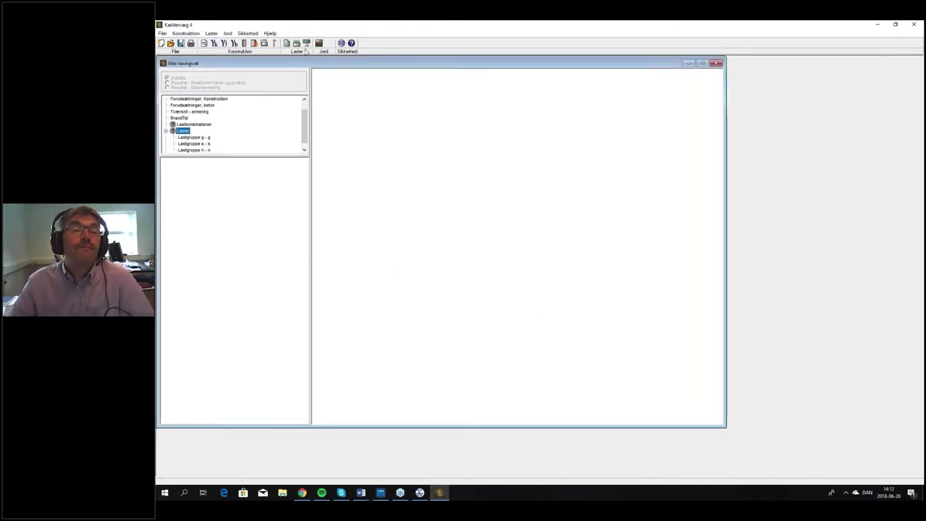
Step: Create load 1 as Normalkraft - linie with N 500 kN/m and eb 10 mm in load group g, Permanent last
{"action": "left_click", "coordinate": [296, 44]}
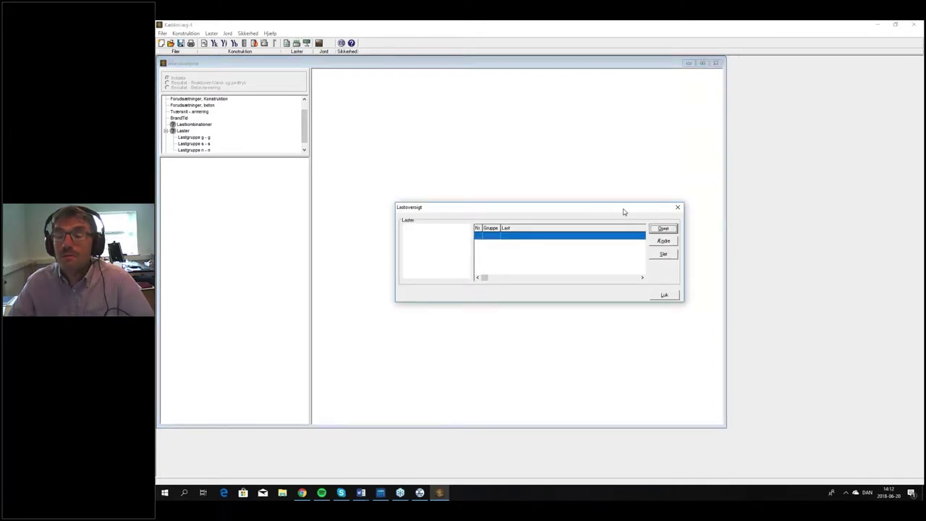
{"action": "left_click", "coordinate": [663, 229]}
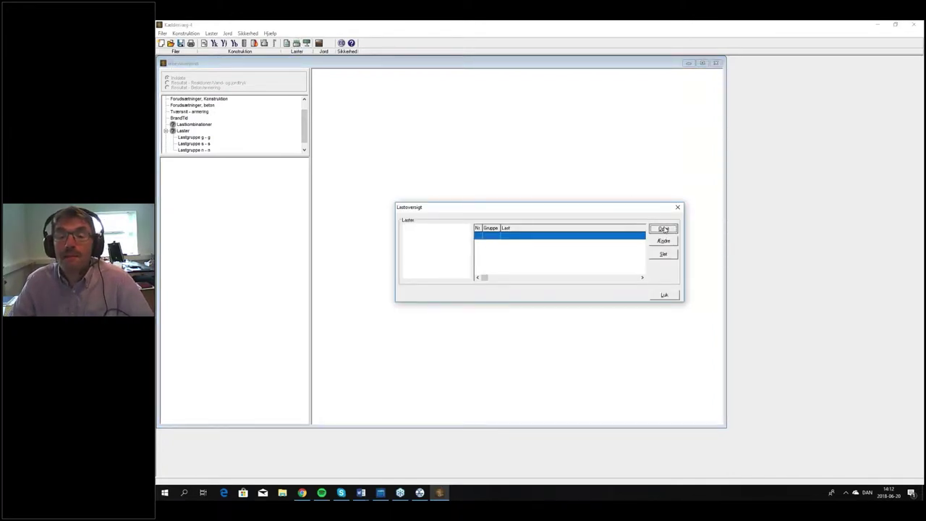
{"action": "left_click", "coordinate": [572, 248]}
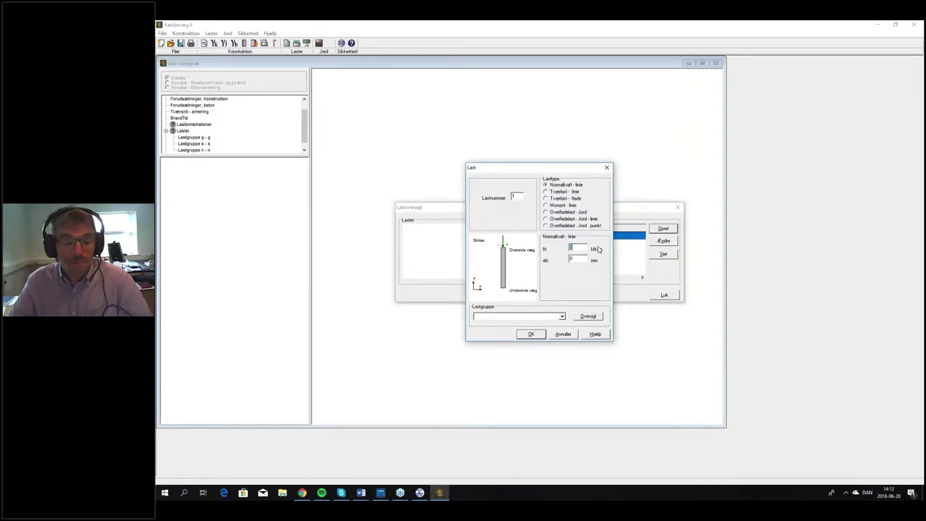
{"action": "type", "text": "500"}
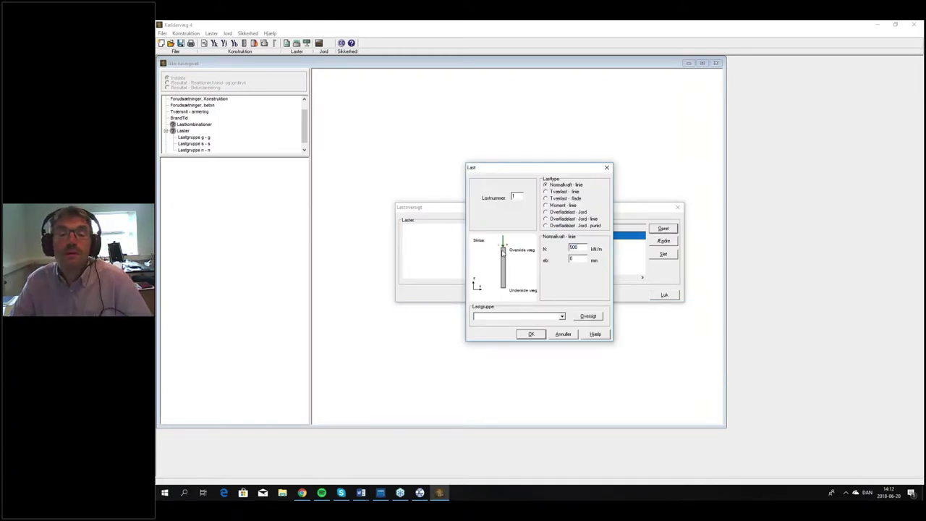
{"action": "key", "text": "Tab"}
{"action": "type", "text": "1"}
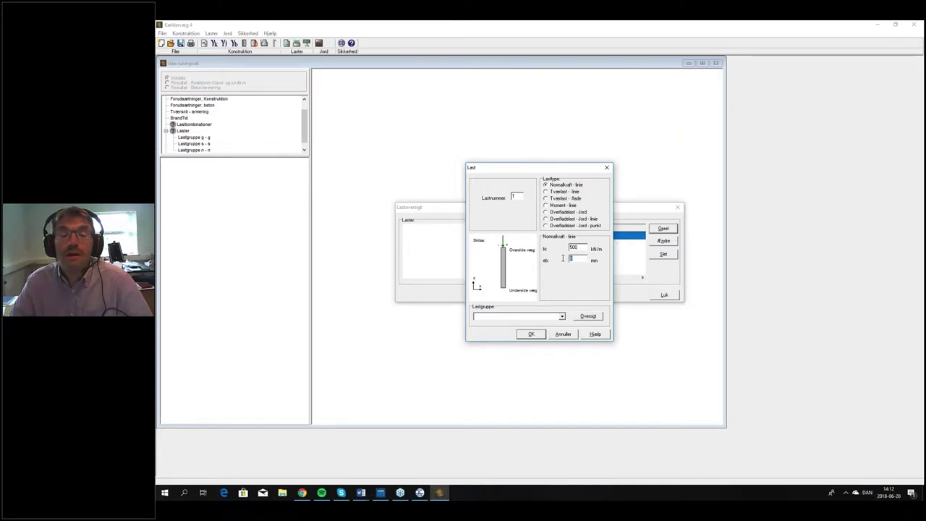
{"action": "type", "text": "0"}
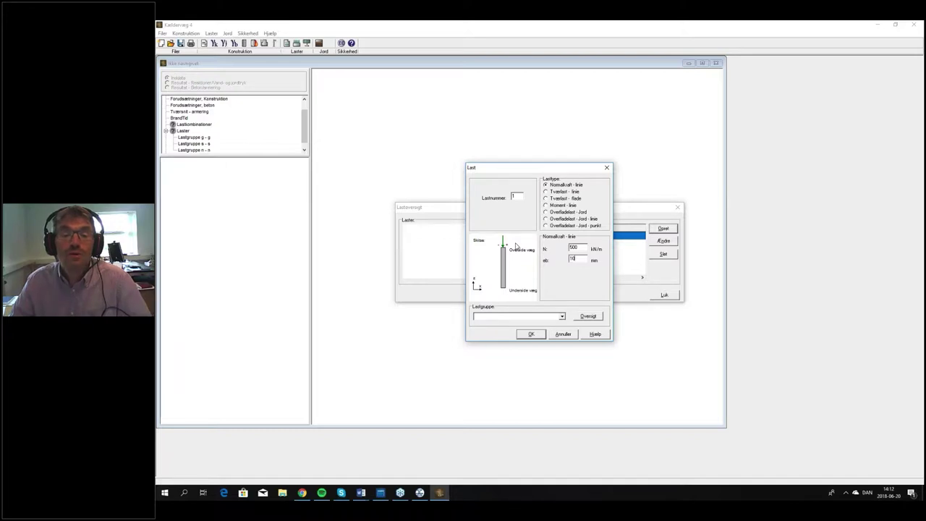
{"action": "left_click", "coordinate": [561, 317]}
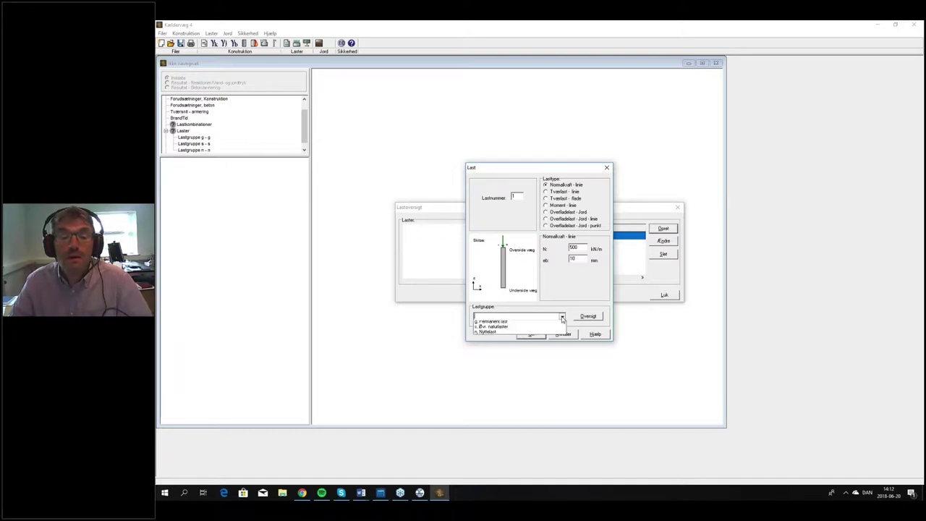
{"action": "left_click", "coordinate": [513, 325]}
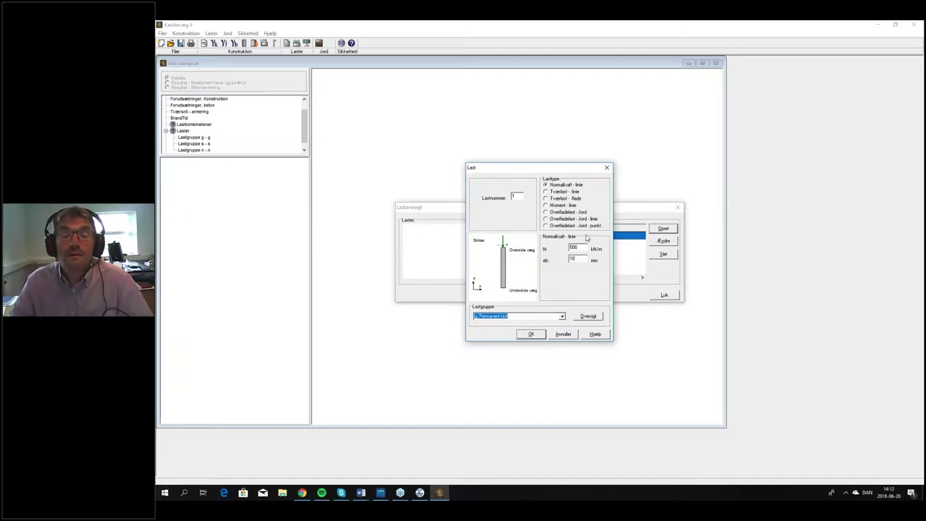
{"action": "left_click", "coordinate": [531, 334]}
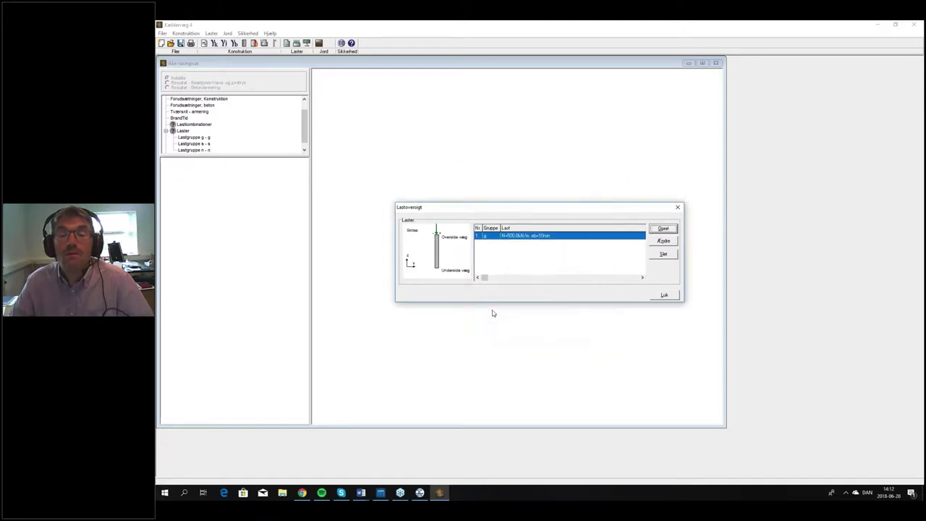
Step: Start load 2 and compare the Tværlast and Moment load types, settling on Normalkraft - linie
{"action": "left_click", "coordinate": [663, 230]}
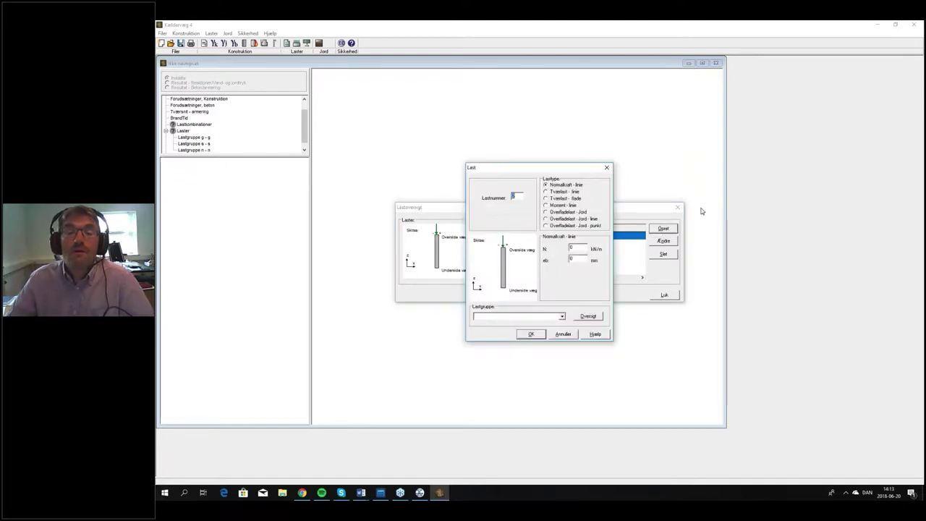
{"action": "left_click", "coordinate": [568, 192]}
{"action": "left_click", "coordinate": [568, 198]}
{"action": "left_click", "coordinate": [568, 205]}
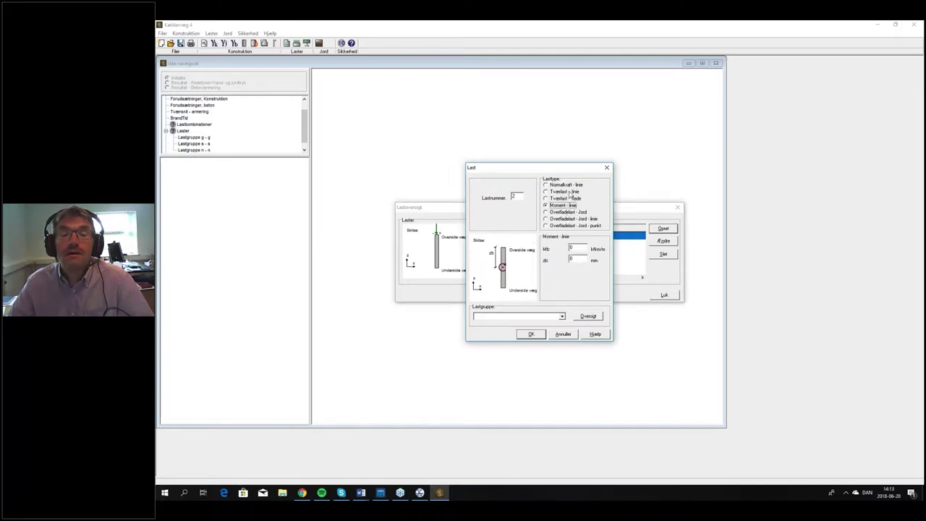
{"action": "left_click", "coordinate": [568, 192]}
{"action": "left_click", "coordinate": [568, 185]}
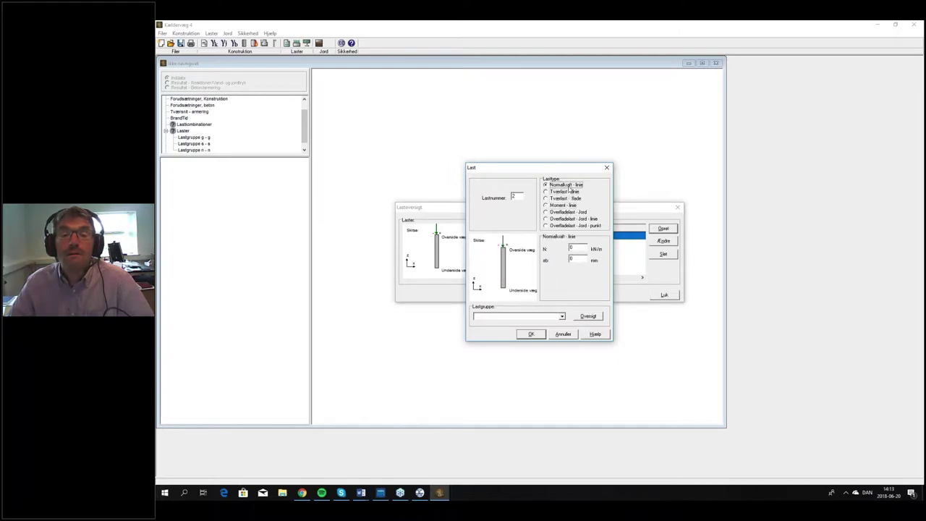
Step: Define load 2 with N 100 kN/m and eb 10 mm in load group s, Øvr. naturlaster
{"action": "left_click", "coordinate": [571, 248]}
{"action": "type", "text": "1"}
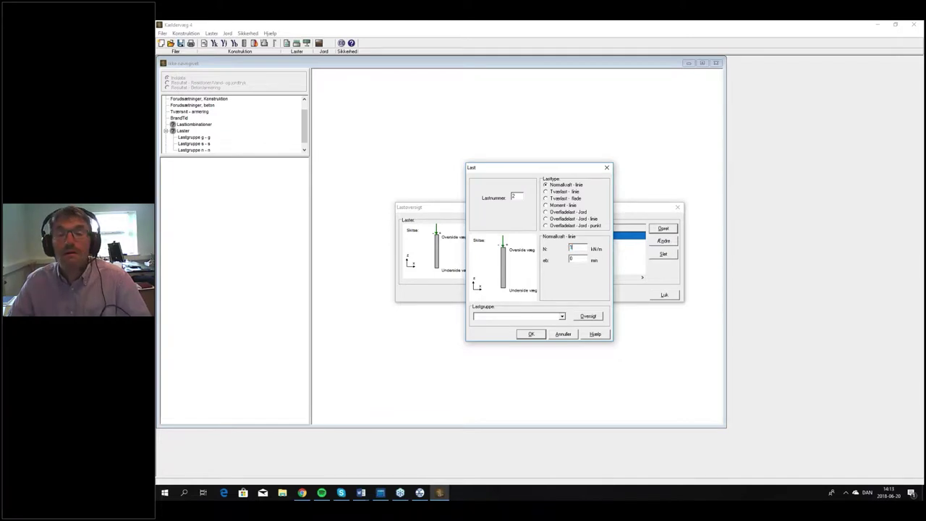
{"action": "type", "text": "00"}
{"action": "left_click", "coordinate": [561, 316]}
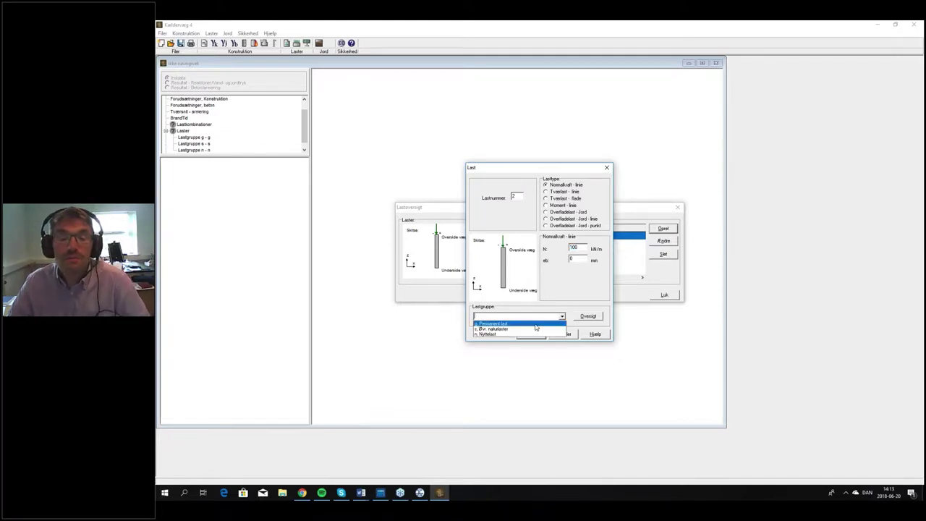
{"action": "left_click", "coordinate": [515, 328]}
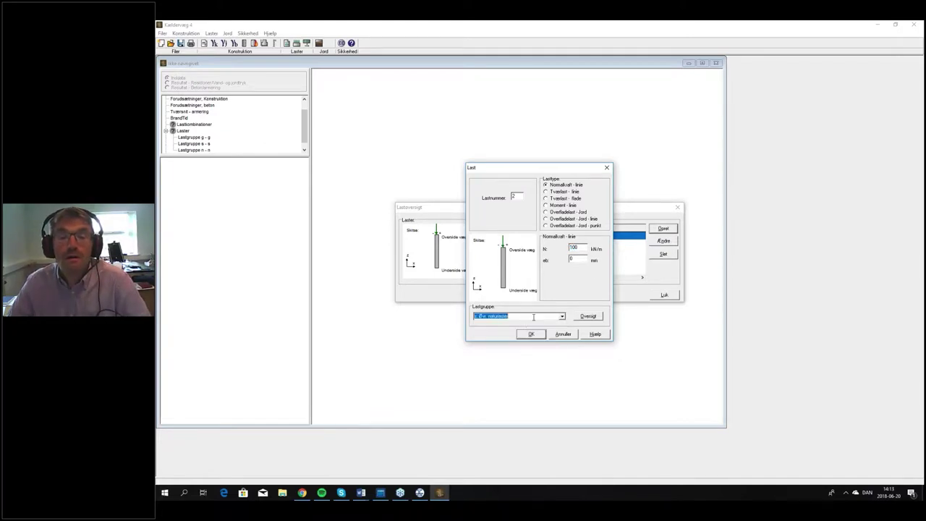
{"action": "left_click", "coordinate": [571, 258]}
{"action": "type", "text": "10"}
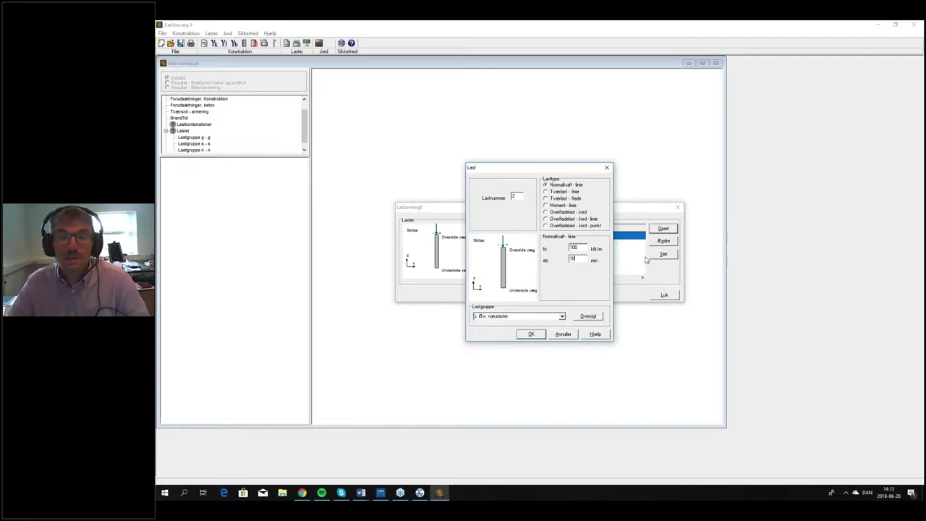
{"action": "left_click", "coordinate": [531, 335]}
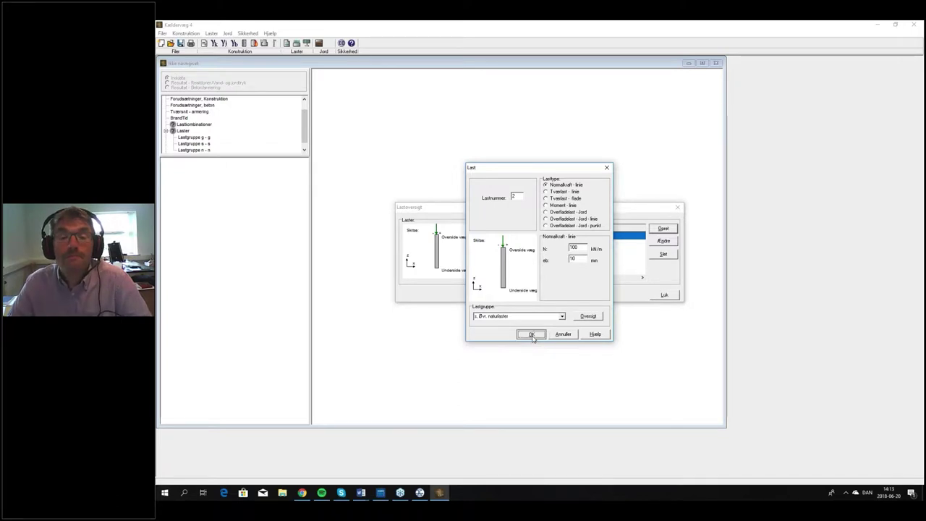
Step: Start load 3 in load group n, Nyttelast, and try the Overfladelast - Jord load type
{"action": "left_click", "coordinate": [664, 228]}
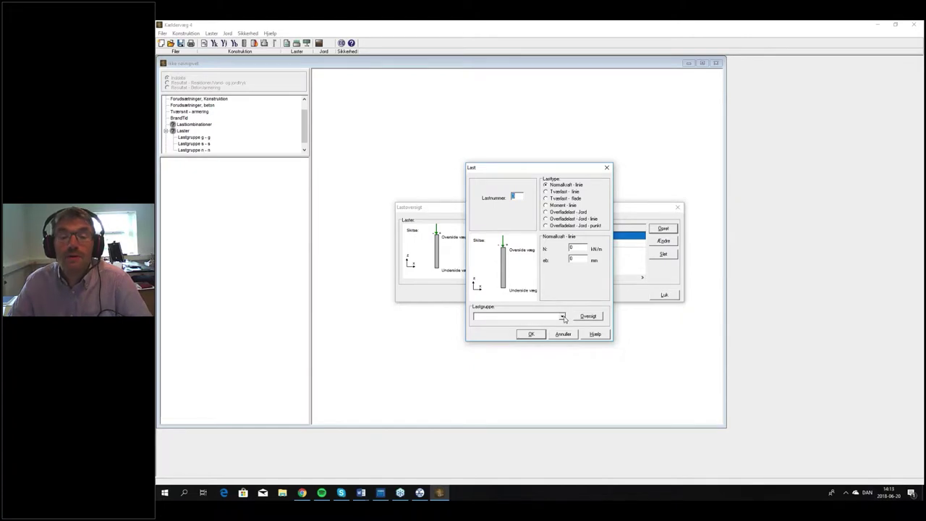
{"action": "left_click", "coordinate": [561, 318]}
{"action": "left_click", "coordinate": [489, 334]}
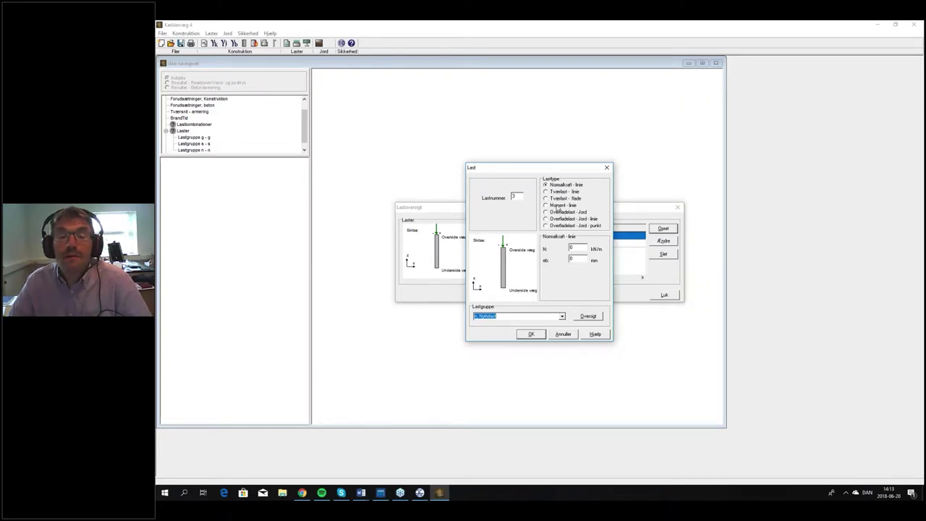
{"action": "left_click", "coordinate": [573, 213]}
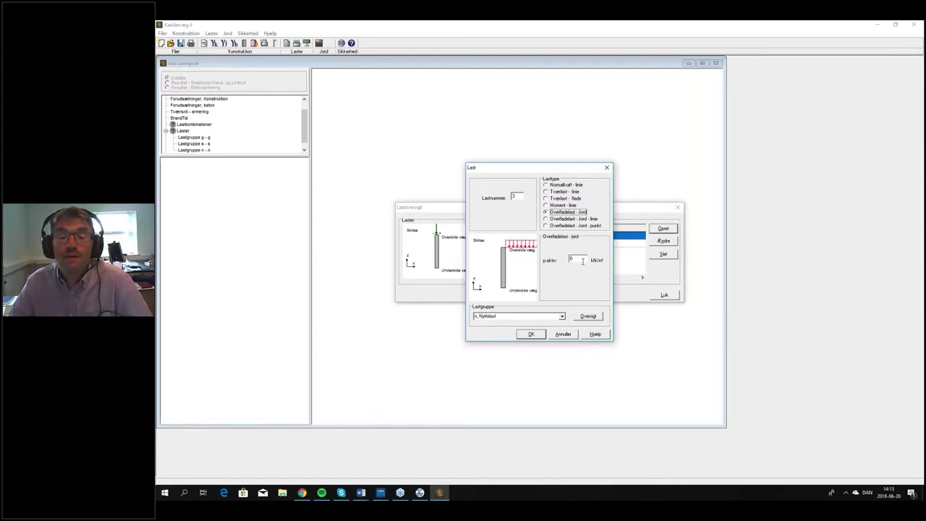
{"action": "left_click", "coordinate": [581, 258]}
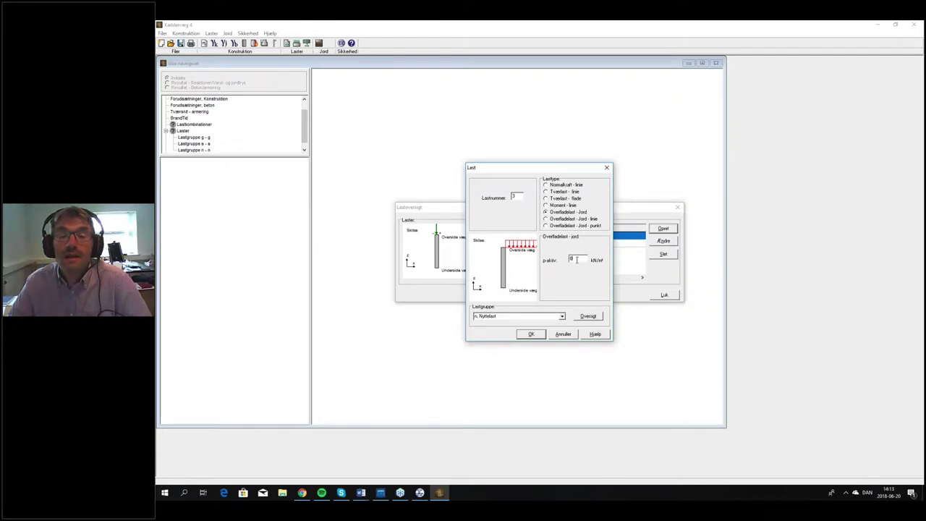
Step: Set load 3 to Overfladelast - Jord - linie with p 20 kN/m and a 1000 mm
{"action": "left_click", "coordinate": [573, 218]}
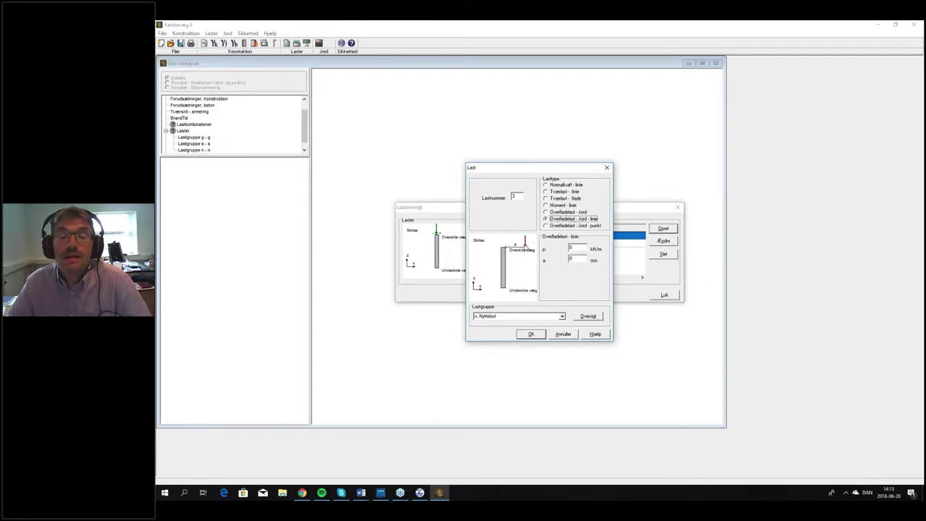
{"action": "double_click", "coordinate": [570, 248]}
{"action": "type", "text": "2"}
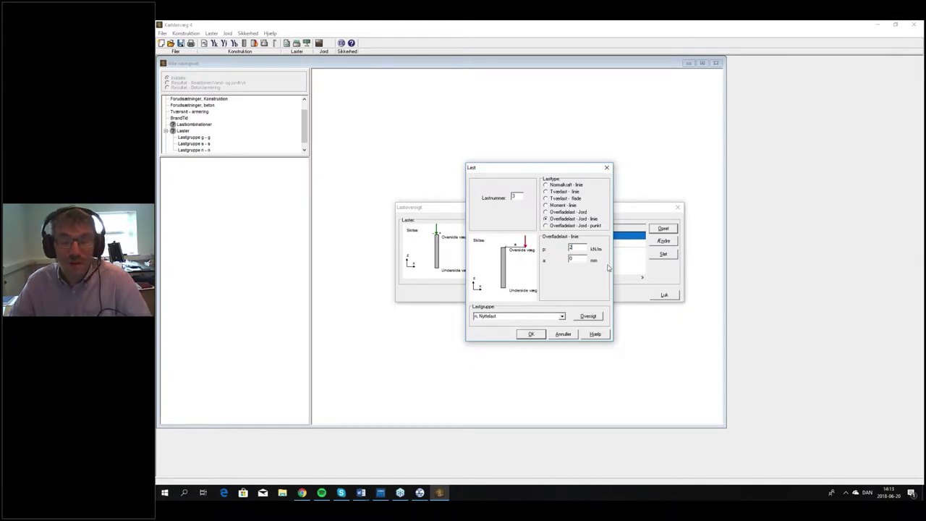
{"action": "type", "text": "0"}
{"action": "key", "text": "Tab"}
{"action": "type", "text": "1"}
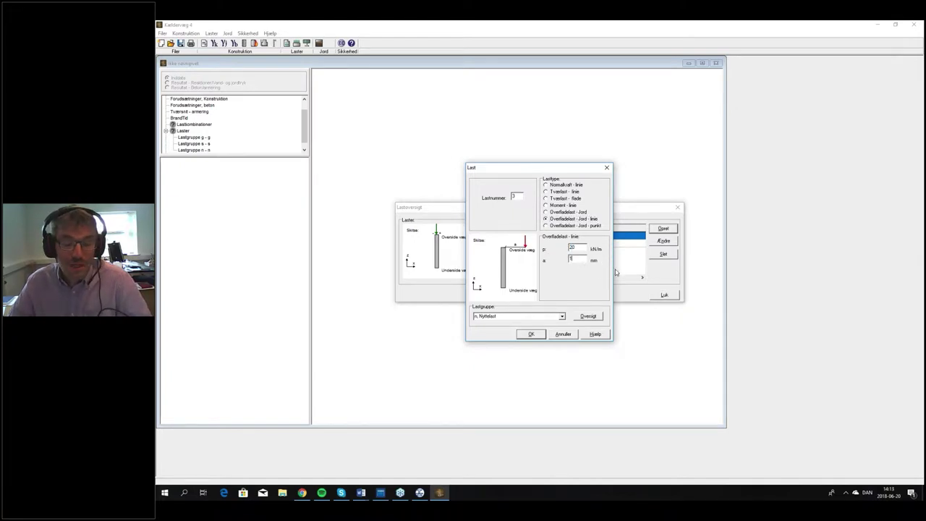
{"action": "type", "text": "000"}
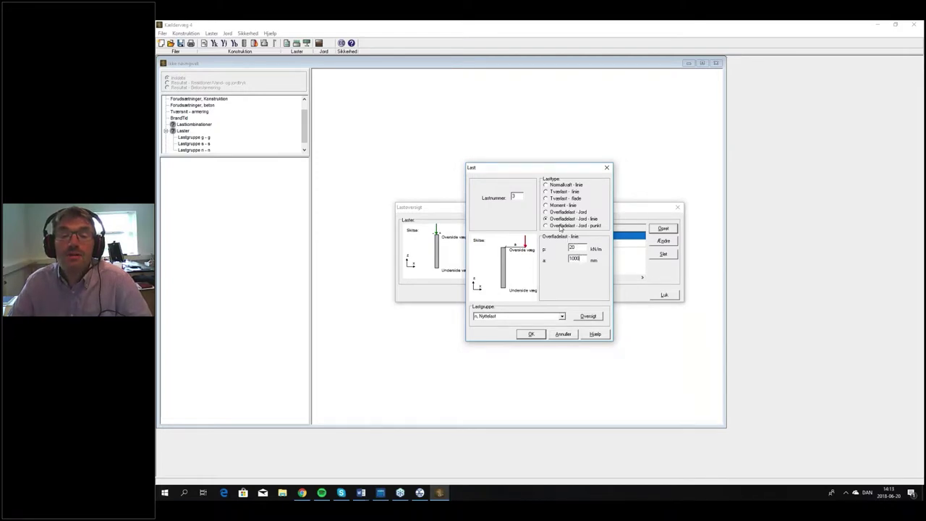
Step: Examine the parameters of the Overfladelast - Jord - punkt load type, and return load 3 to Overfladelast - Jord - linie
{"action": "left_click", "coordinate": [561, 226]}
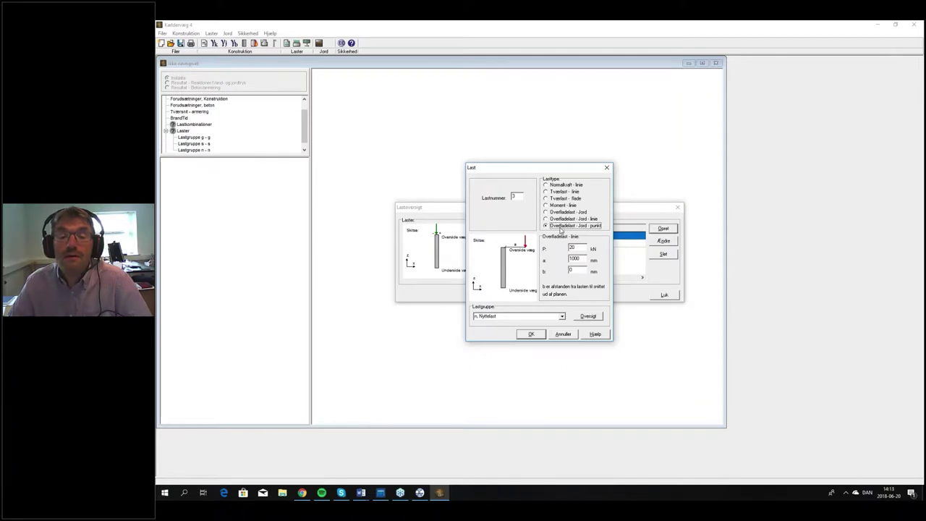
{"action": "left_click", "coordinate": [578, 248]}
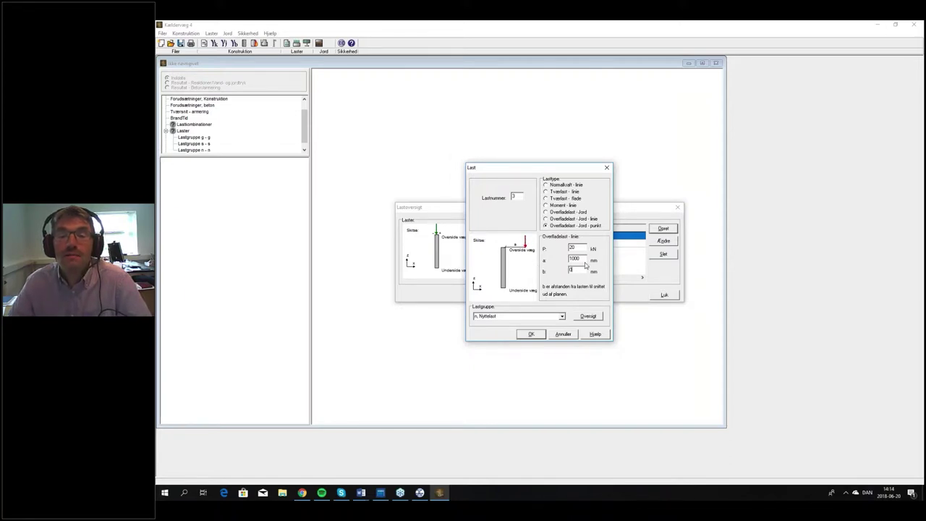
{"action": "left_click", "coordinate": [582, 219]}
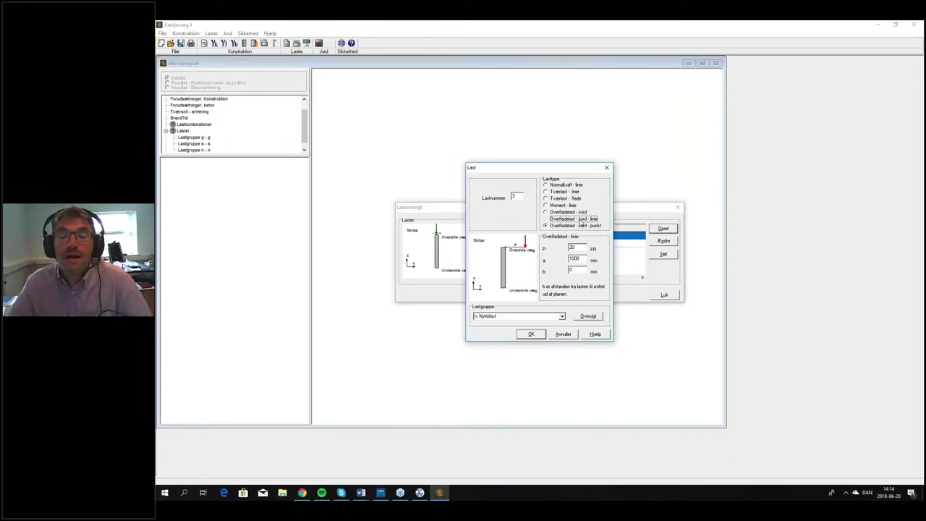
Step: Confirm load 3 and close the load overview
{"action": "left_click", "coordinate": [533, 335]}
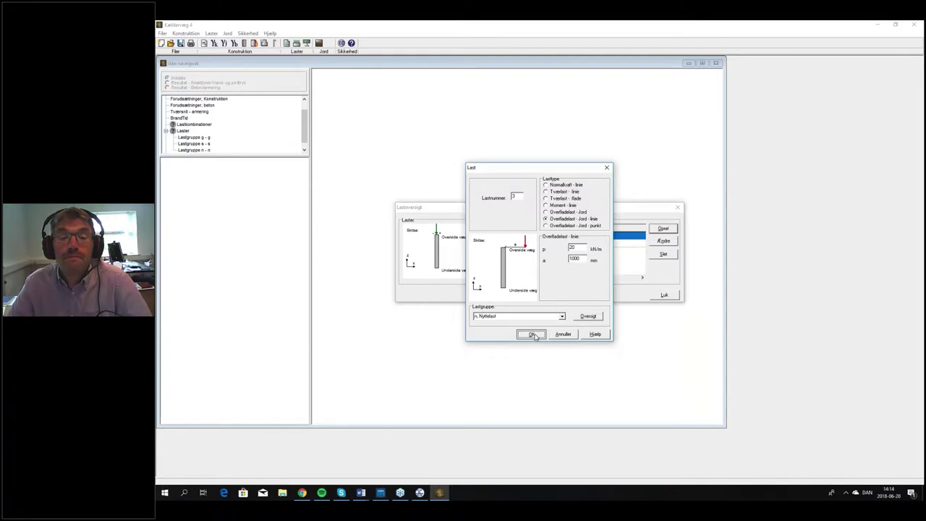
{"action": "left_click", "coordinate": [532, 334]}
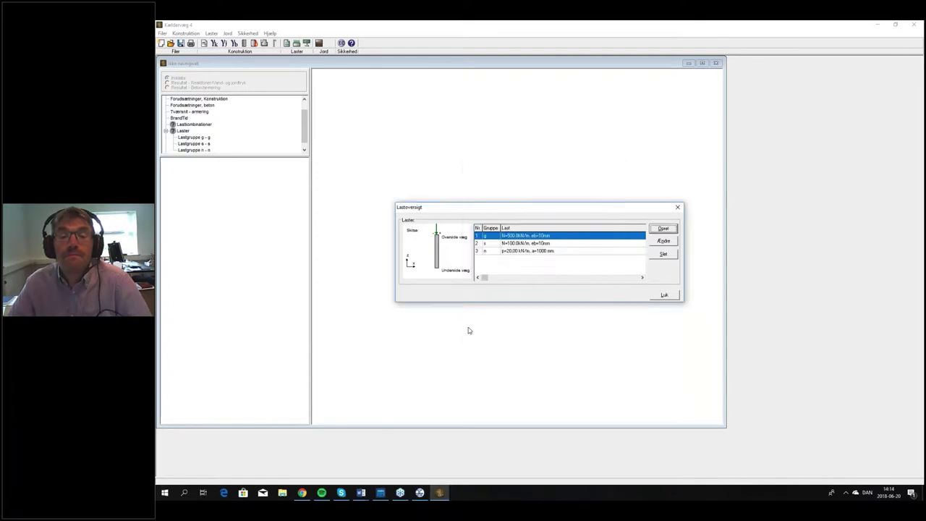
{"action": "left_click", "coordinate": [665, 296]}
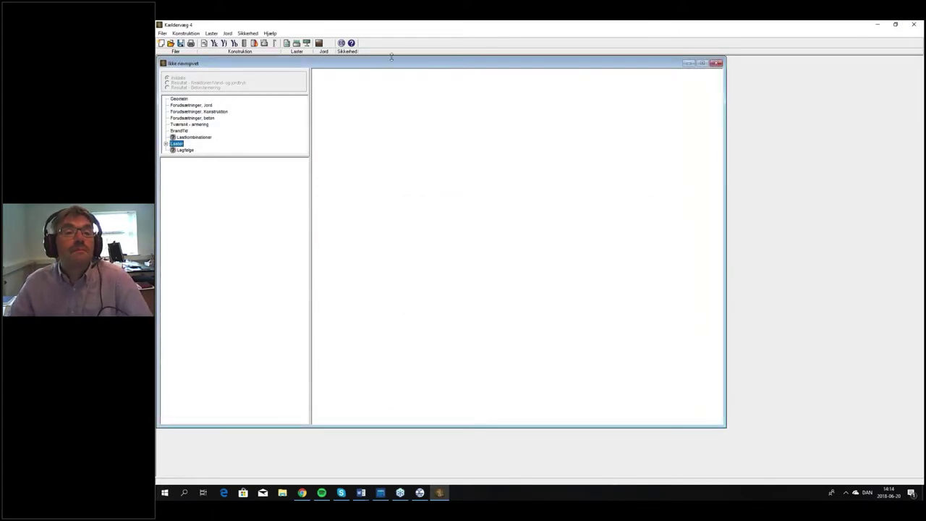
Step: Create Anvendelse load combination 1 as type Kar. with a maximum deformation of l/400
{"action": "left_click", "coordinate": [306, 42]}
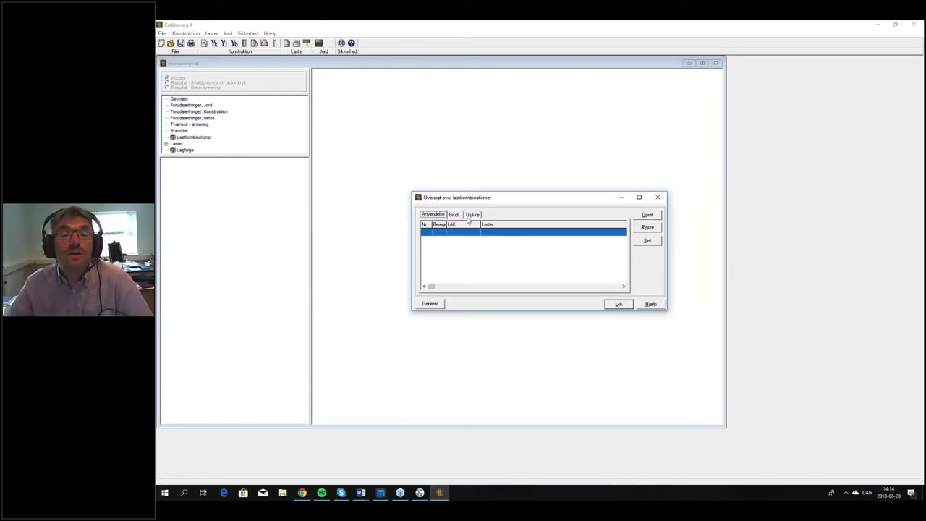
{"action": "left_click", "coordinate": [648, 215]}
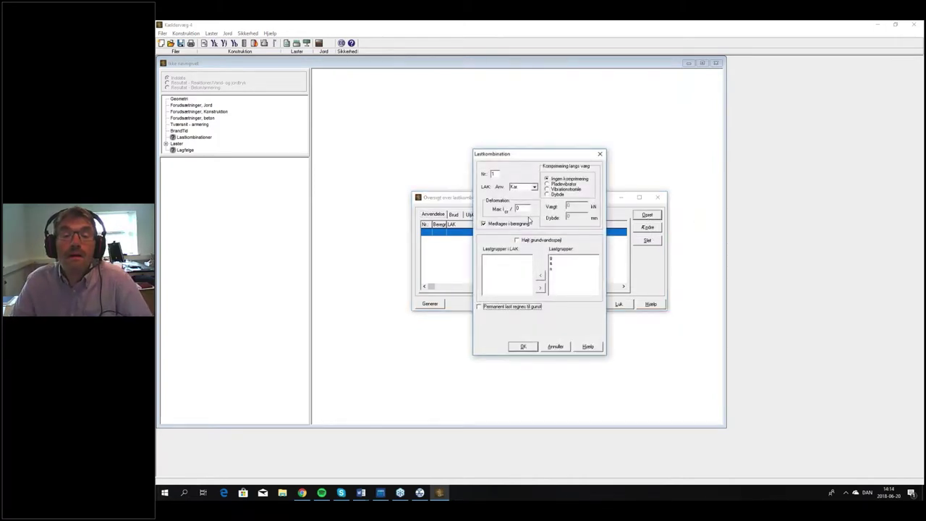
{"action": "double_click", "coordinate": [518, 209]}
{"action": "left_click", "coordinate": [523, 187]}
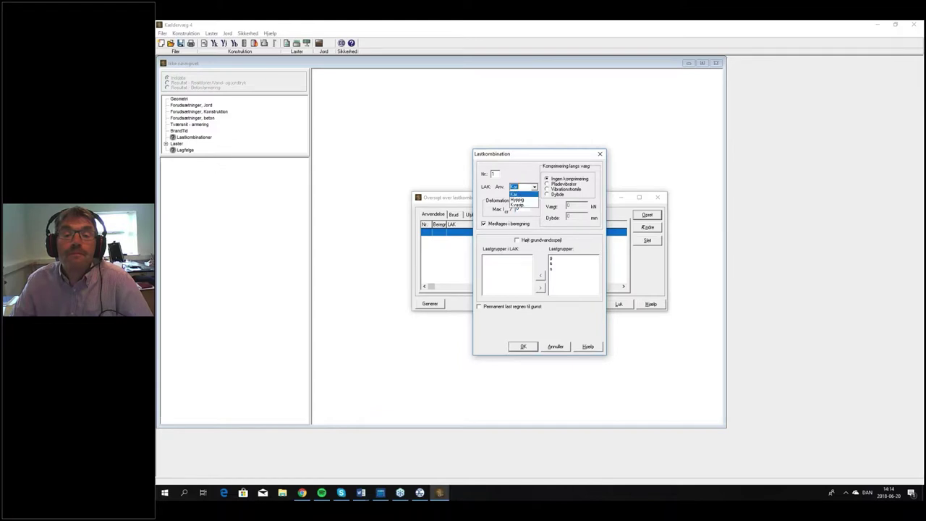
{"action": "key", "text": "Return"}
{"action": "double_click", "coordinate": [518, 209]}
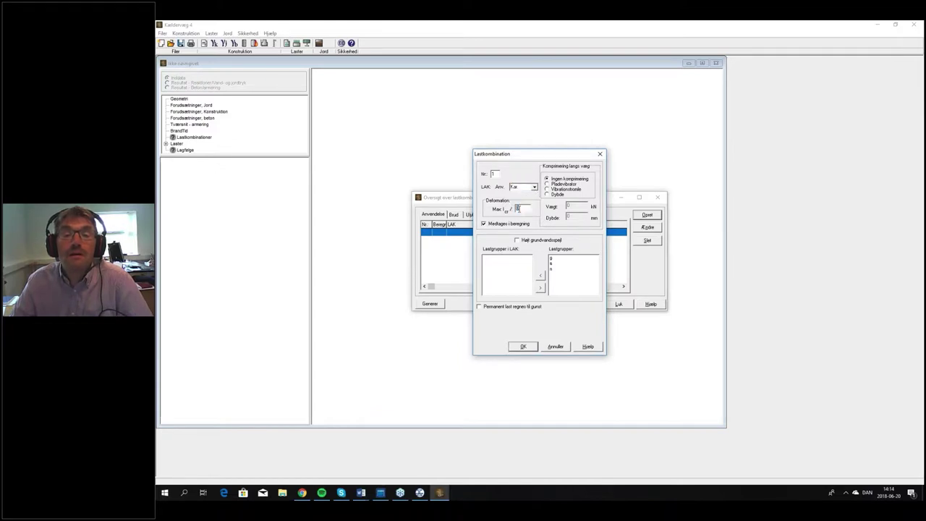
{"action": "type", "text": "400"}
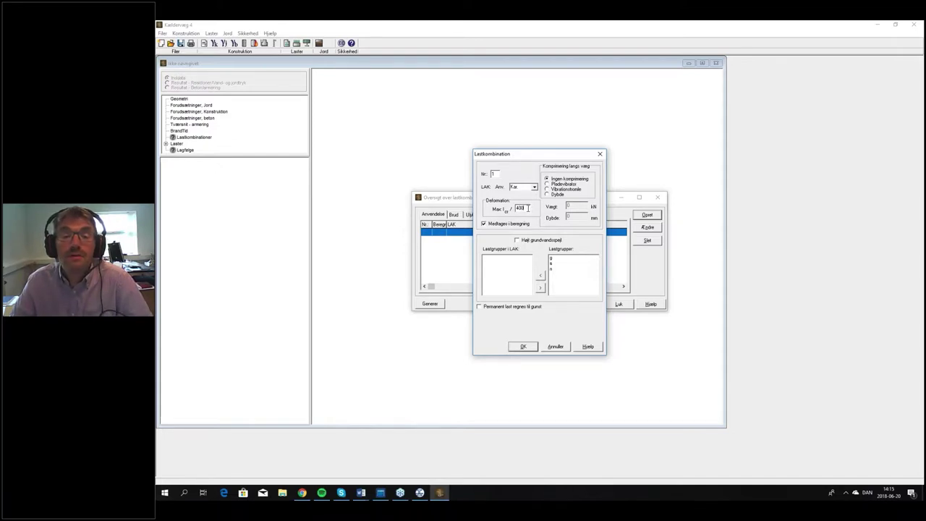
Step: Add load groups g, s and n, in that order, to Anvendelse combination 1 and confirm it
{"action": "left_click", "coordinate": [557, 259]}
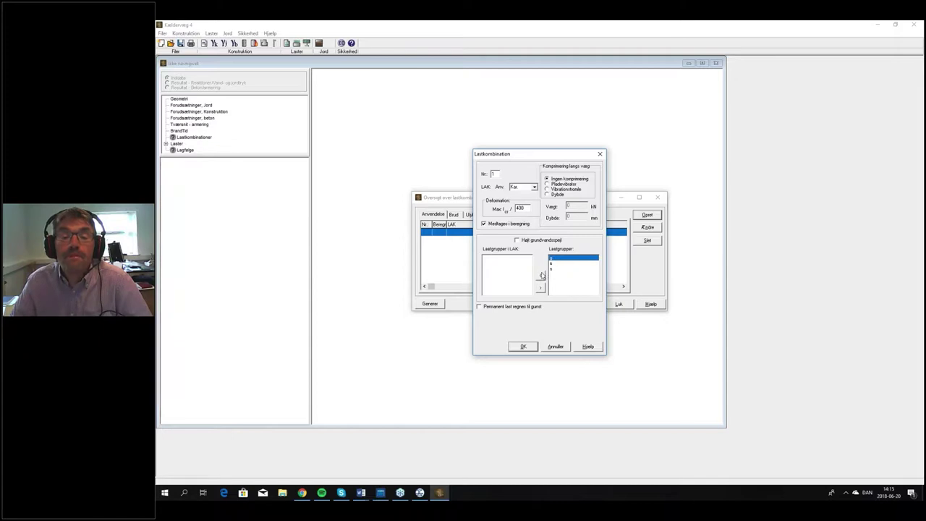
{"action": "left_click", "coordinate": [541, 274]}
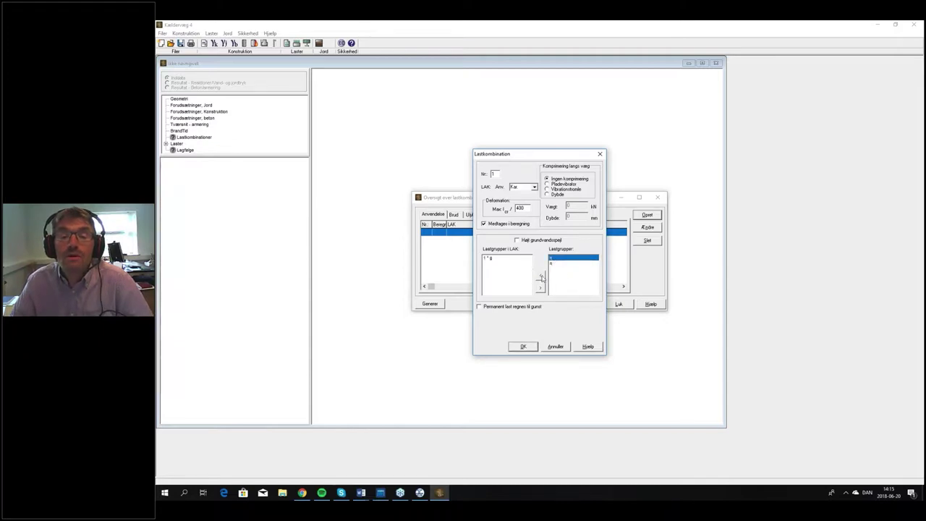
{"action": "left_click", "coordinate": [541, 277]}
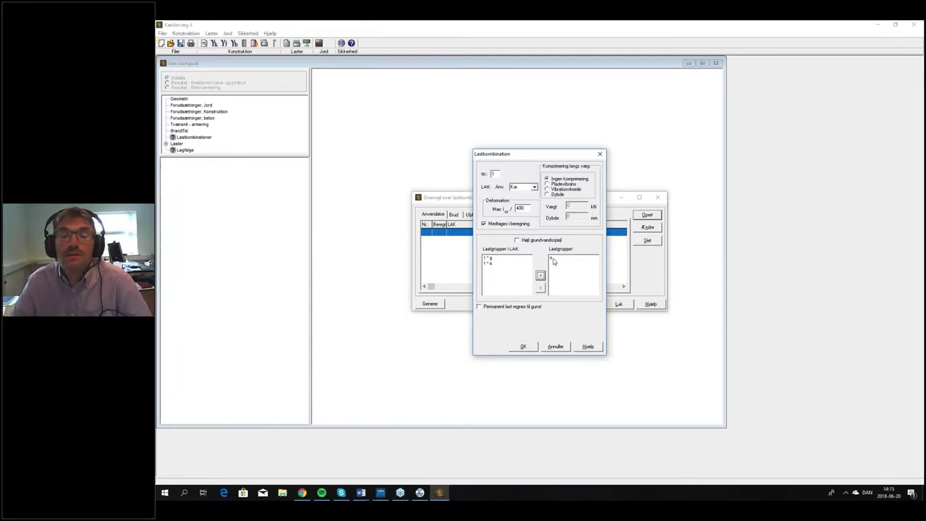
{"action": "left_click", "coordinate": [555, 259]}
{"action": "left_click", "coordinate": [541, 276]}
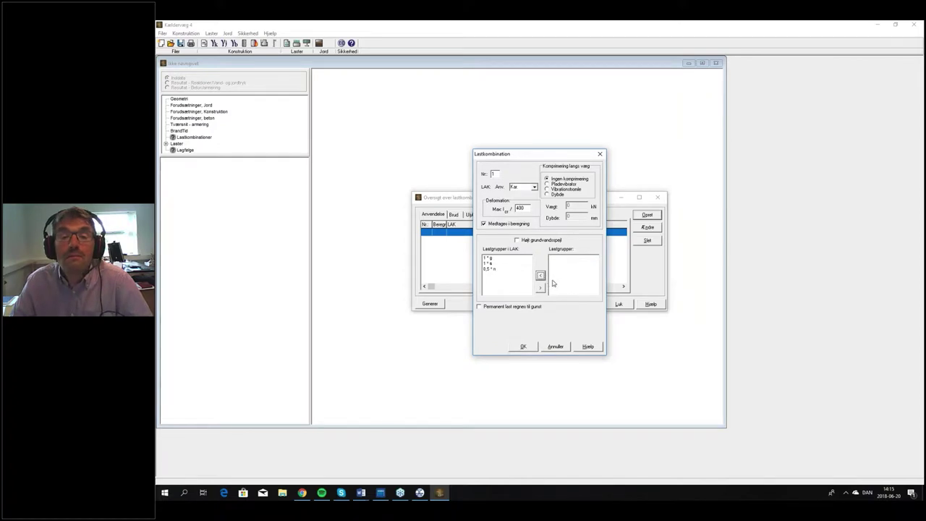
{"action": "left_click", "coordinate": [522, 347]}
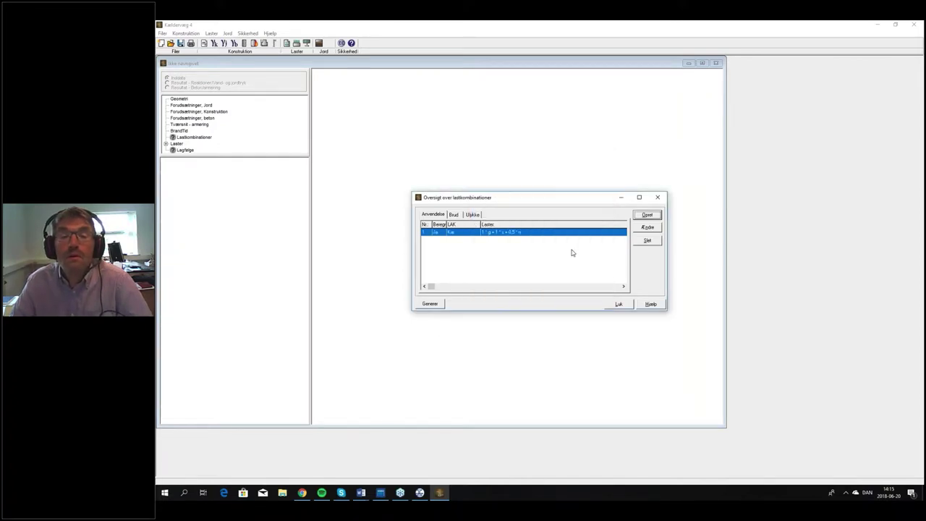
Step: Start Anvendelse load combination 2 and set the compaction along the wall to Dybde with a depth of 300 mm
{"action": "left_click", "coordinate": [646, 214]}
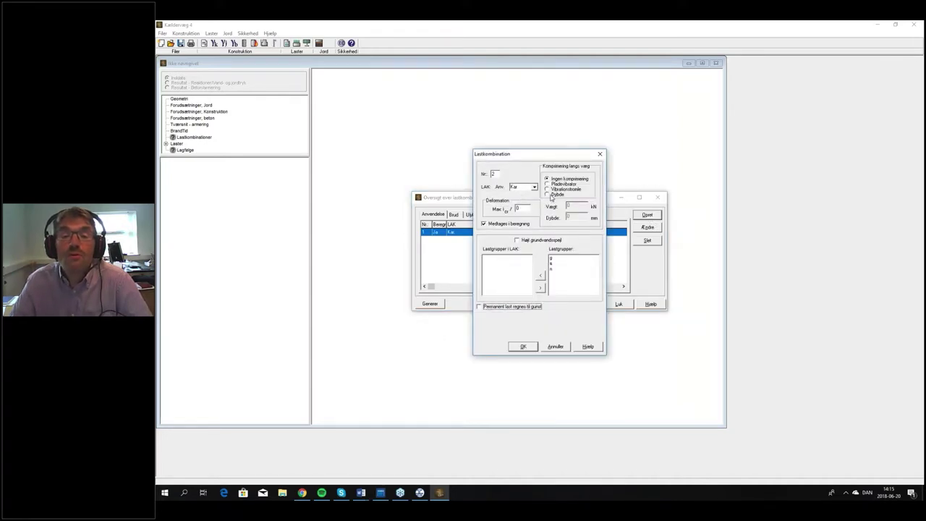
{"action": "left_click", "coordinate": [548, 184]}
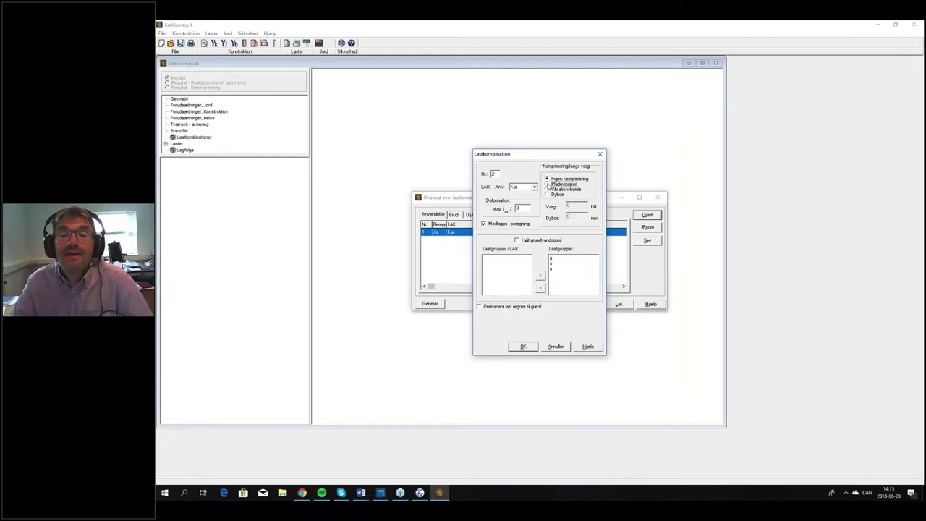
{"action": "left_click", "coordinate": [548, 188]}
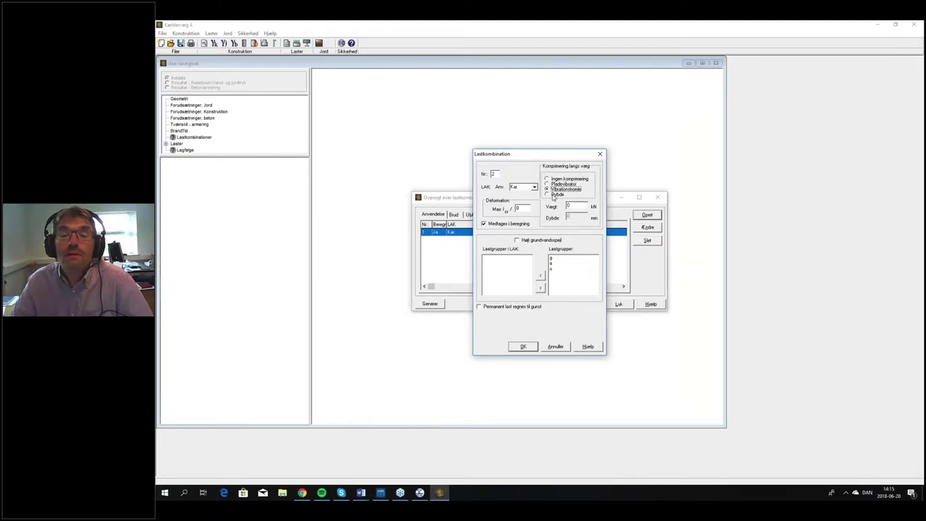
{"action": "left_click", "coordinate": [576, 207]}
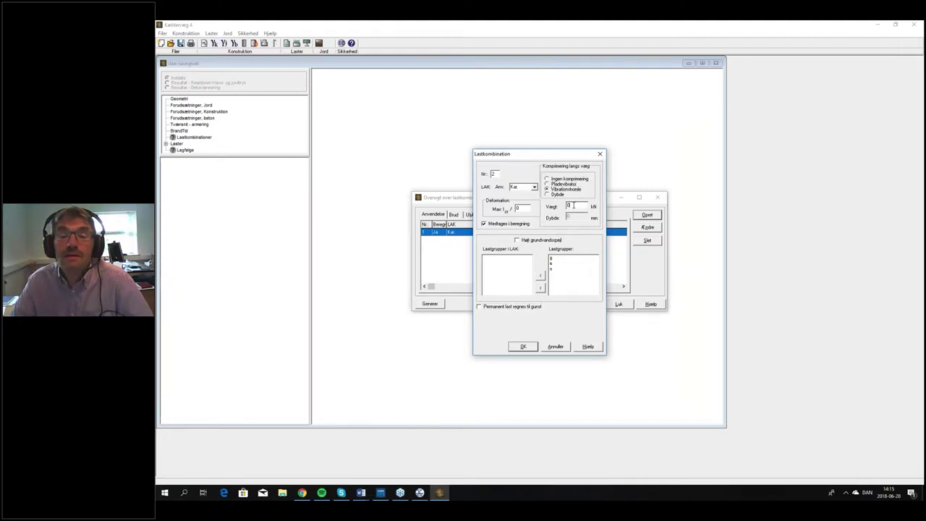
{"action": "left_click", "coordinate": [551, 194]}
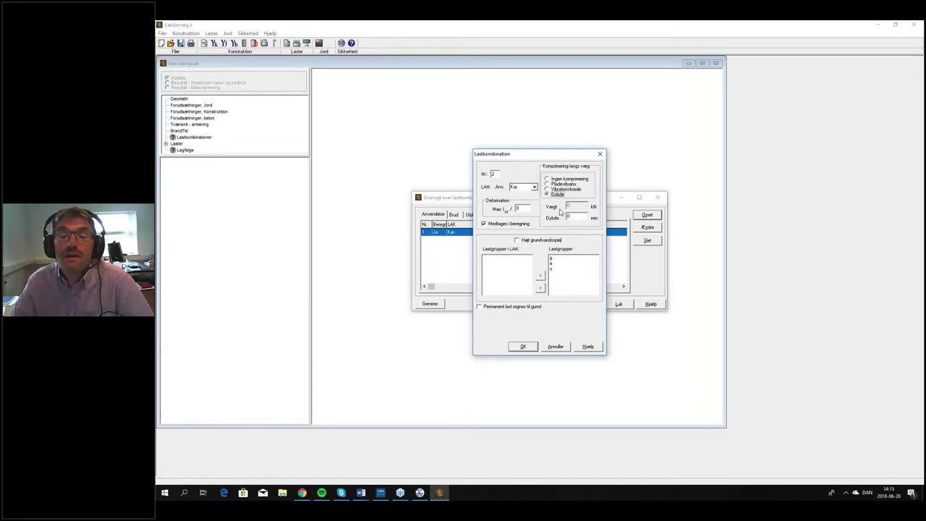
{"action": "left_click", "coordinate": [576, 218]}
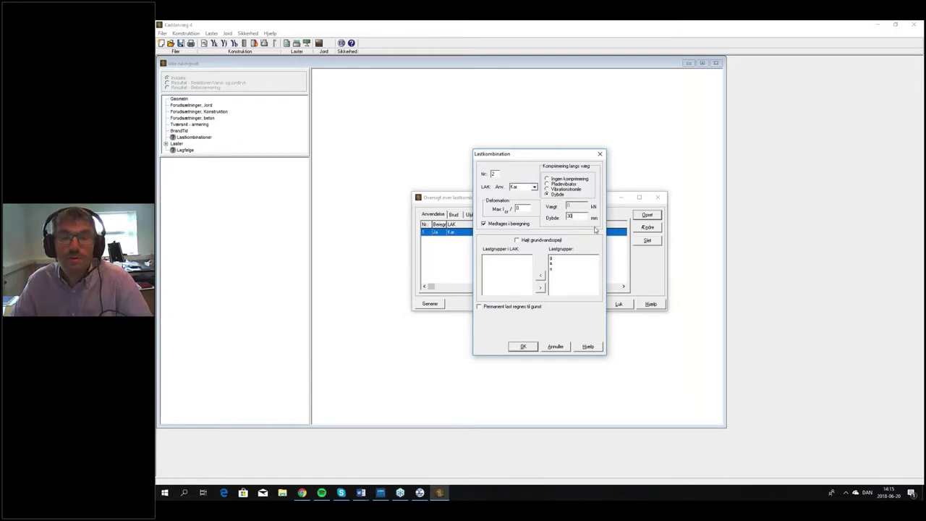
{"action": "type", "text": "0"}
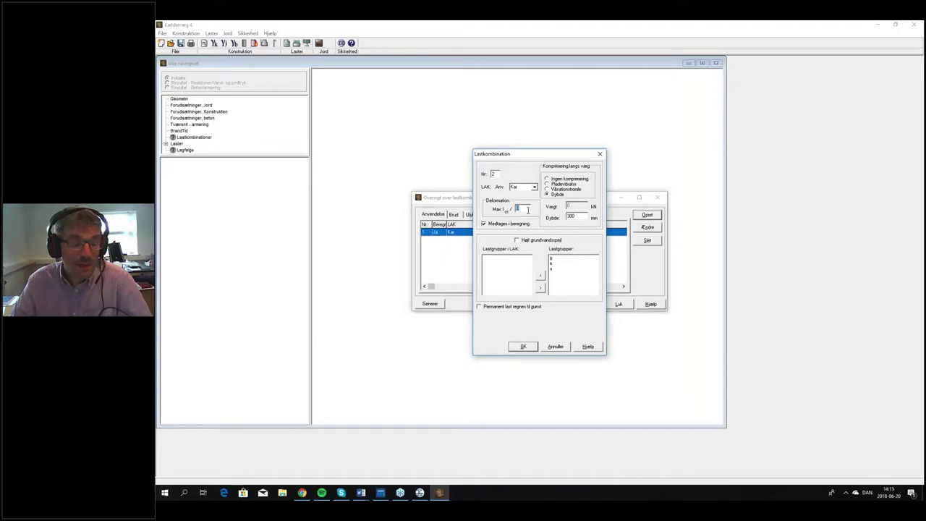
Step: Set combination 2's maximum deformation to l/400, include only load group g, and confirm it
{"action": "left_click", "coordinate": [552, 259]}
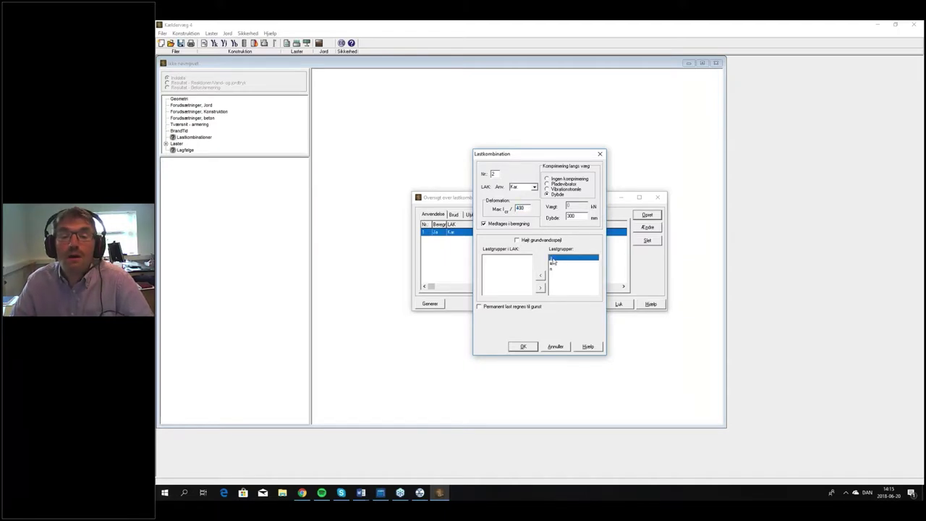
{"action": "left_click", "coordinate": [541, 276]}
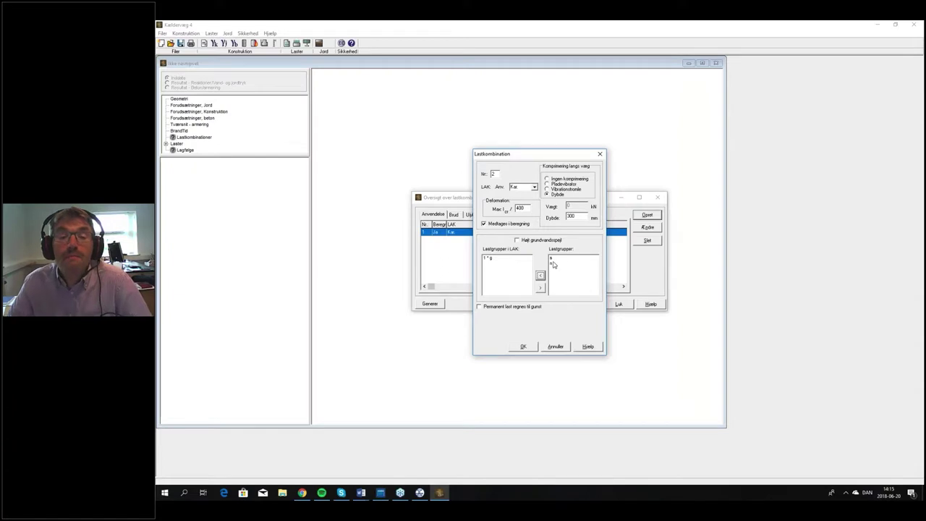
{"action": "left_click", "coordinate": [523, 347]}
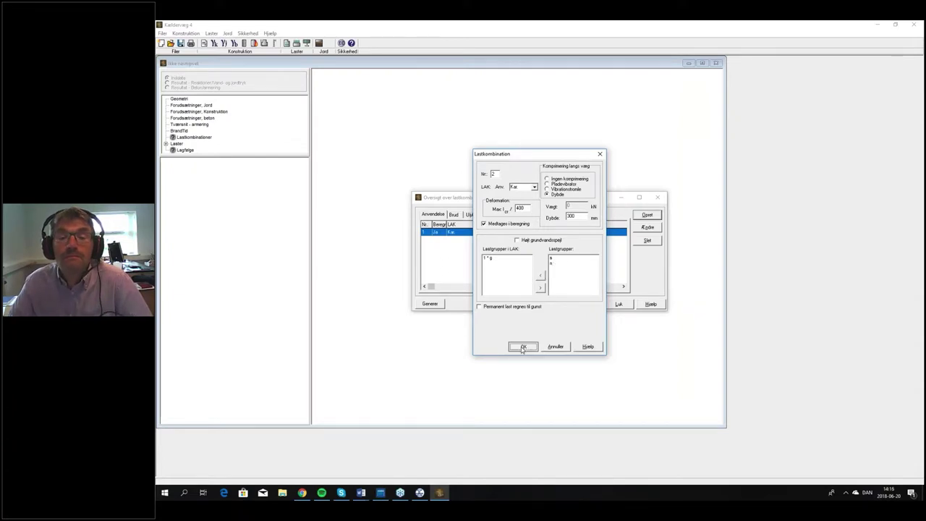
Step: Start Anvendelse load combination 3 as type Kvasip. with a maximum deformation of l/400
{"action": "left_click", "coordinate": [654, 217]}
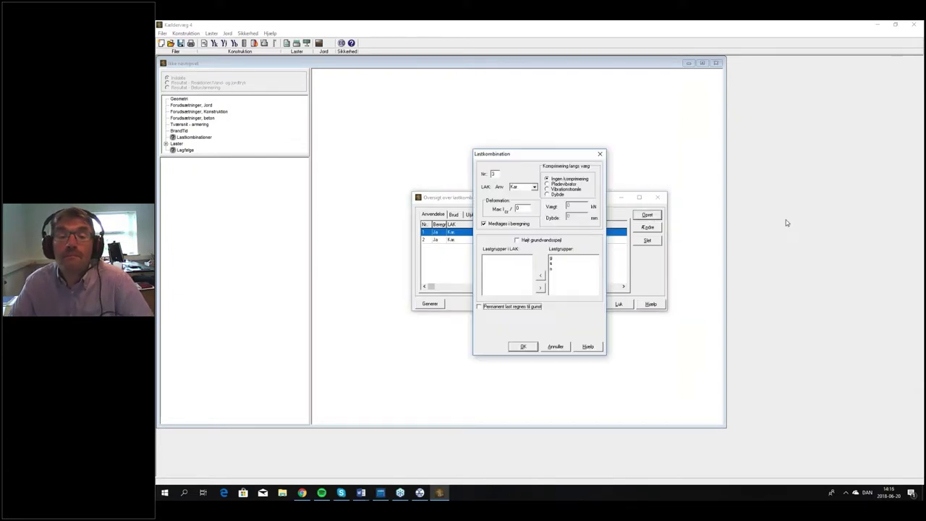
{"action": "left_click", "coordinate": [534, 187]}
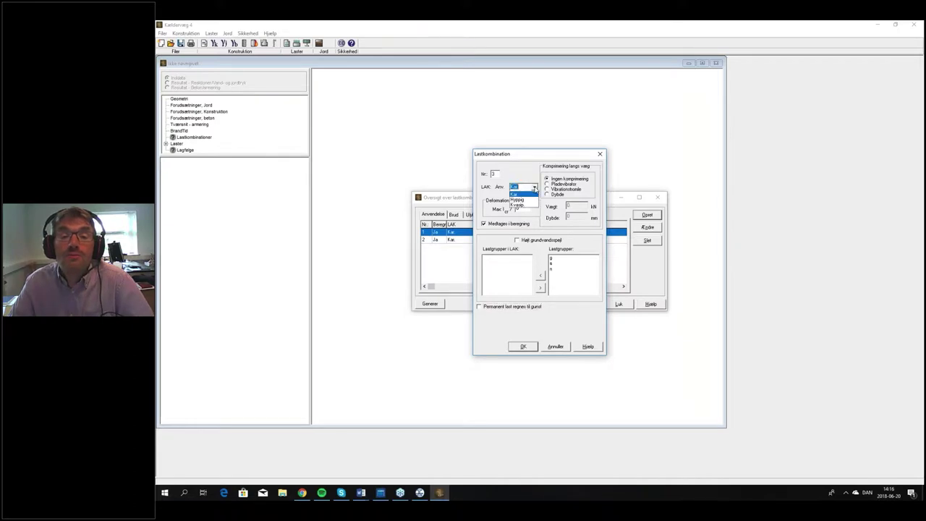
{"action": "key", "text": "Down"}
{"action": "key", "text": "Down"}
{"action": "key", "text": "Return"}
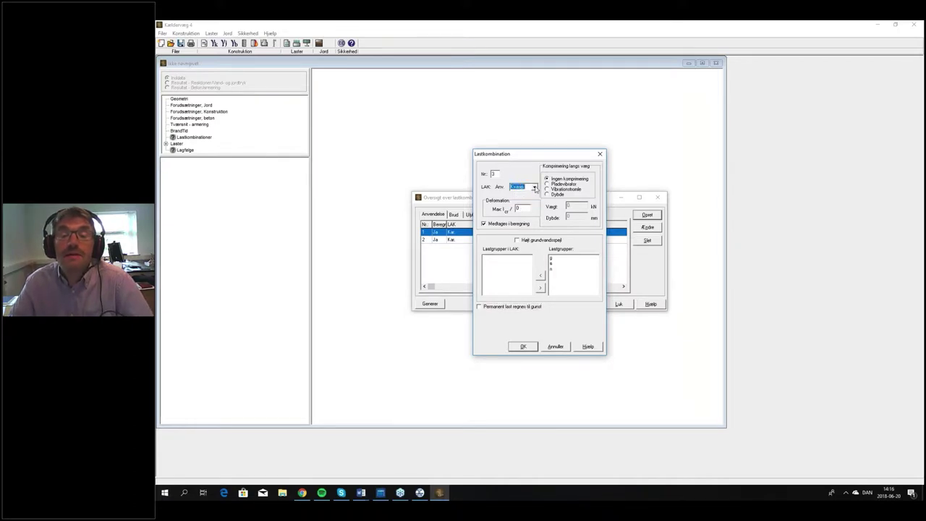
{"action": "key", "text": "Tab"}
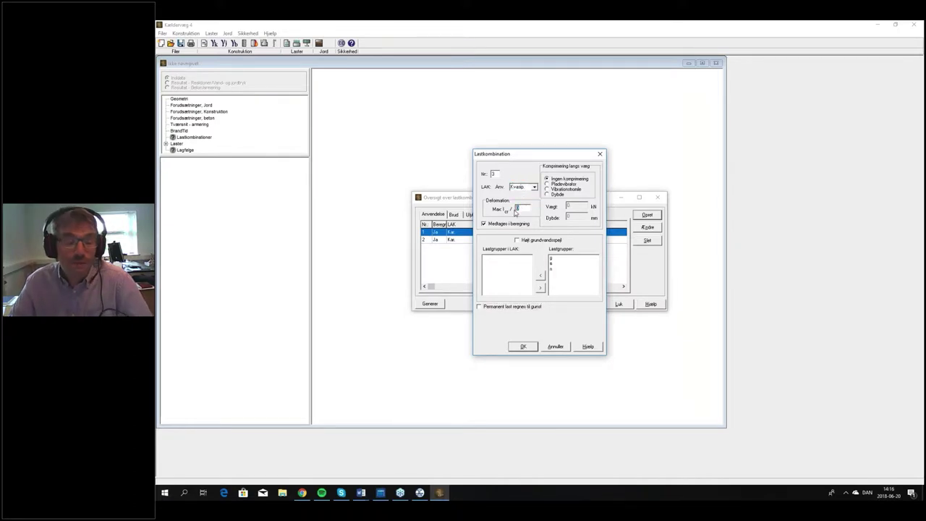
{"action": "type", "text": "400"}
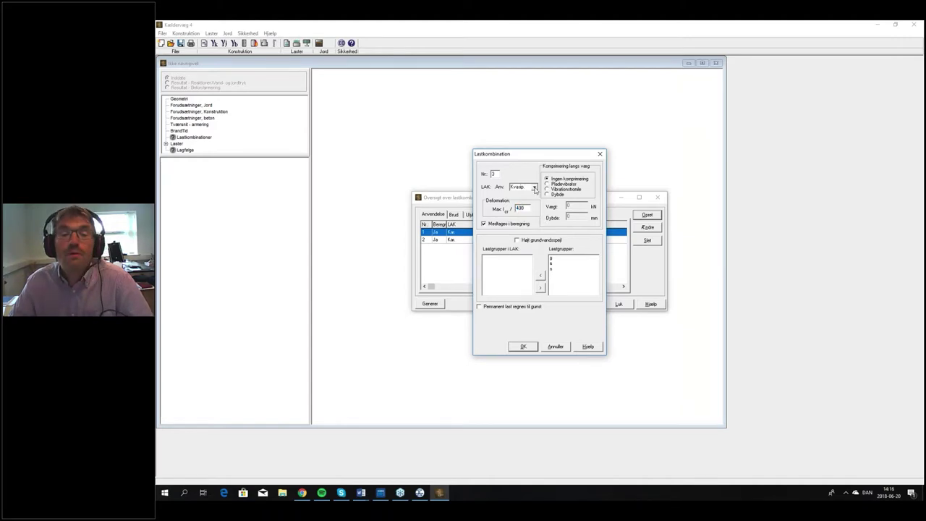
Step: Add load groups g, s and n to Anvendelse combination 3 and confirm it
{"action": "left_click", "coordinate": [552, 258]}
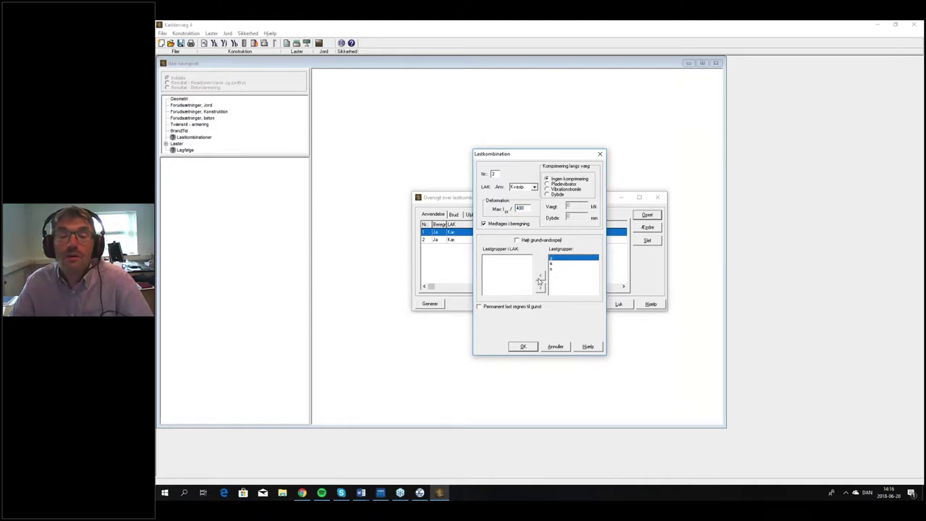
{"action": "left_click", "coordinate": [539, 276]}
{"action": "left_click", "coordinate": [552, 259]}
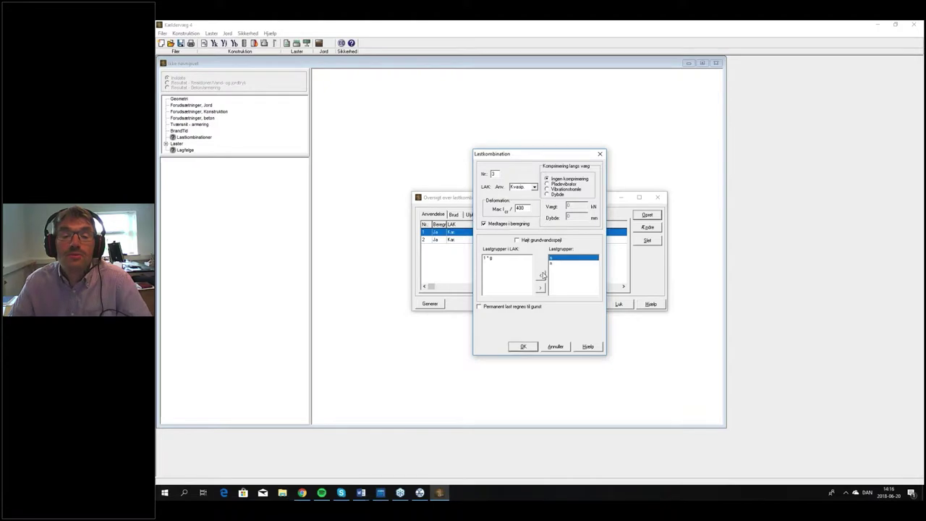
{"action": "left_click", "coordinate": [539, 275]}
{"action": "left_click", "coordinate": [540, 275]}
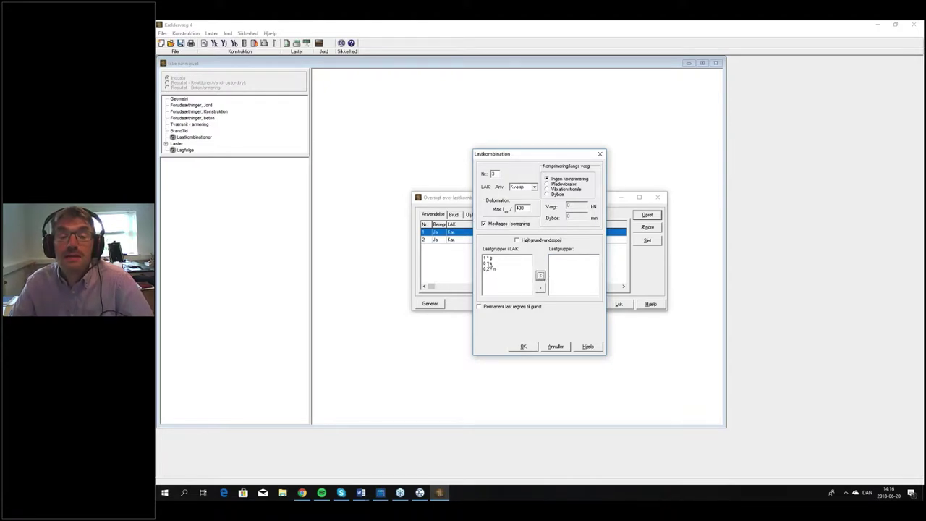
{"action": "left_click", "coordinate": [486, 264]}
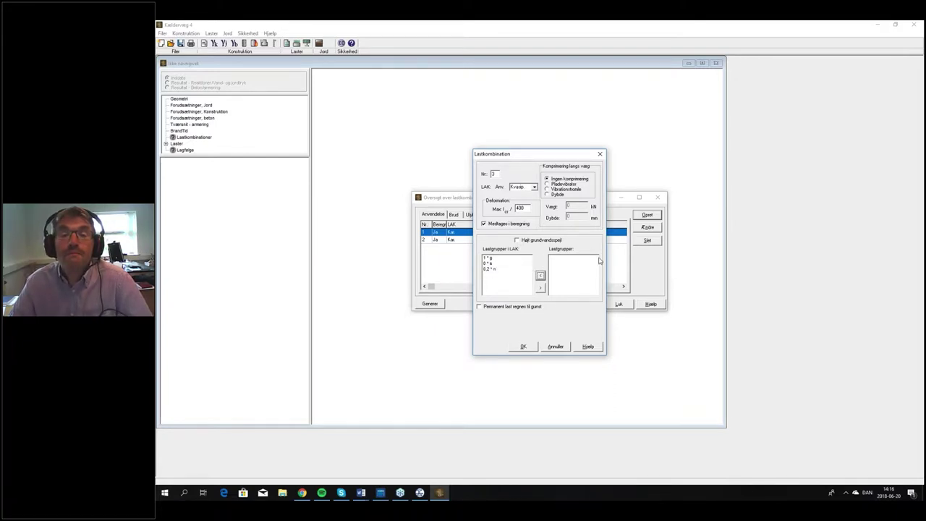
{"action": "left_click", "coordinate": [524, 347]}
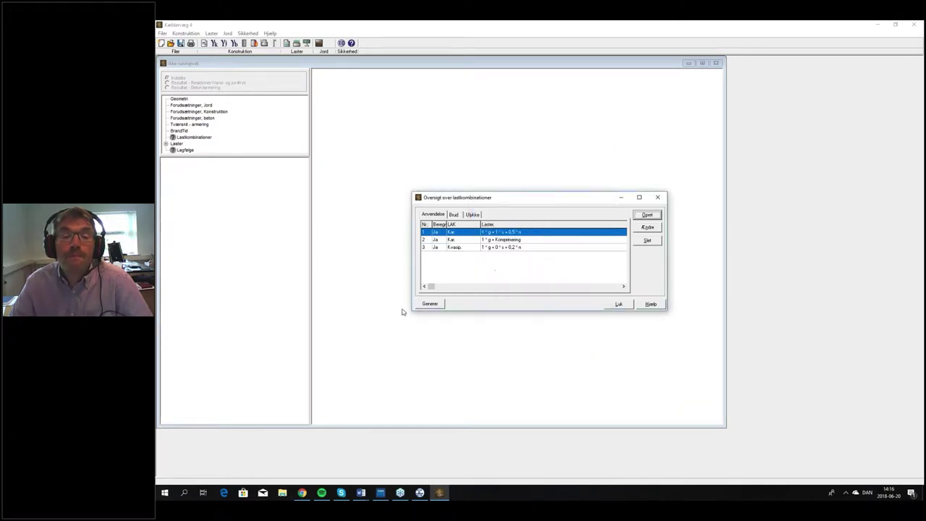
Step: Create Brud load combination 1 of type 6.10b Jordtryk with load groups g, n and s, in that order
{"action": "left_click", "coordinate": [453, 215]}
{"action": "left_click", "coordinate": [646, 215]}
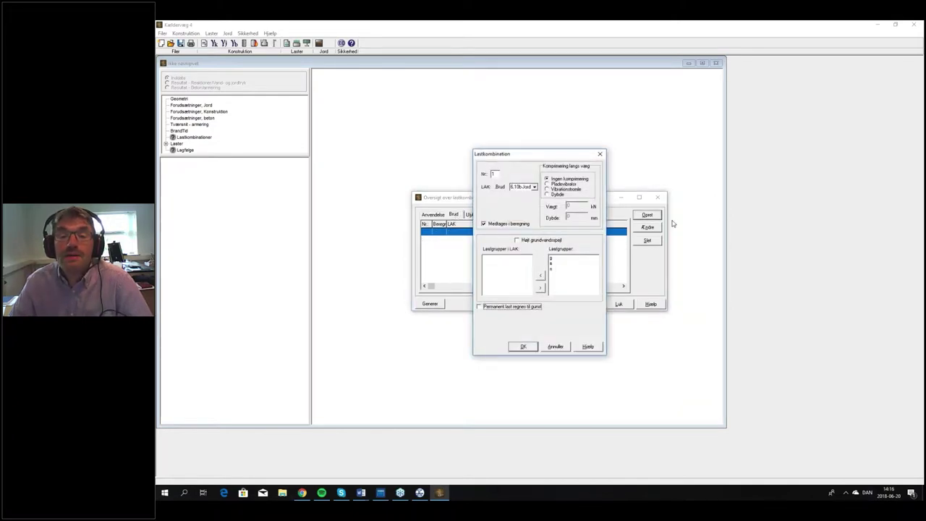
{"action": "left_click", "coordinate": [552, 259]}
{"action": "left_click", "coordinate": [540, 275]}
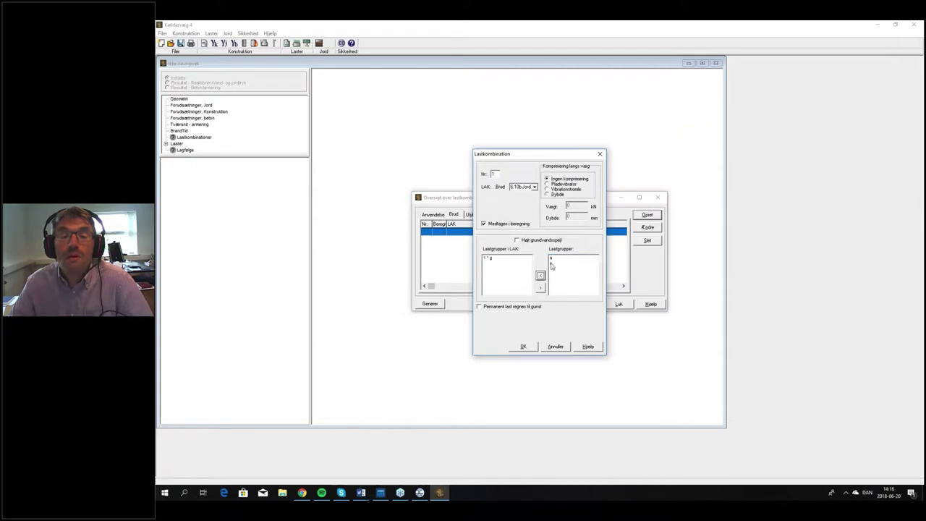
{"action": "left_click", "coordinate": [554, 263]}
{"action": "left_click", "coordinate": [540, 275]}
{"action": "left_click", "coordinate": [552, 259]}
{"action": "left_click", "coordinate": [540, 275]}
{"action": "left_click", "coordinate": [521, 348]}
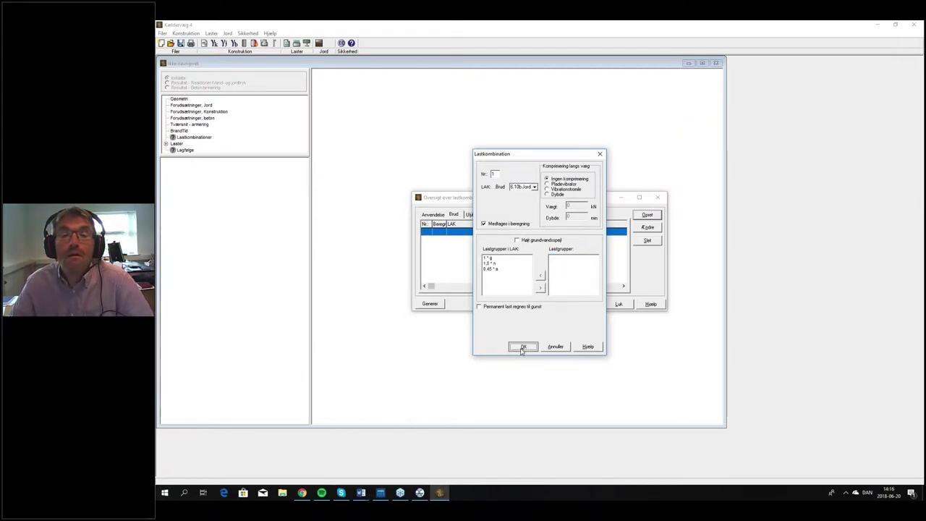
Step: Start Brud load combination 2 with type 6.10b(2.1) and include load group g
{"action": "left_click", "coordinate": [646, 215]}
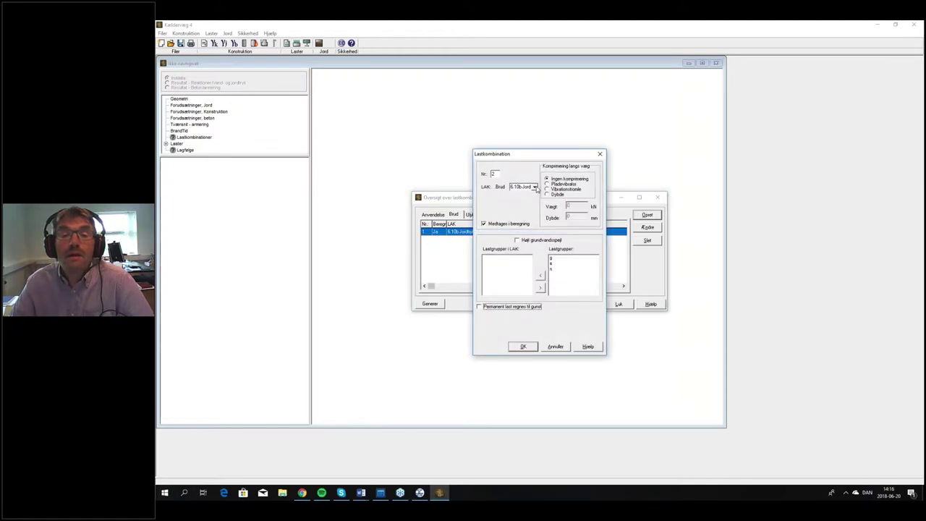
{"action": "left_click", "coordinate": [534, 187]}
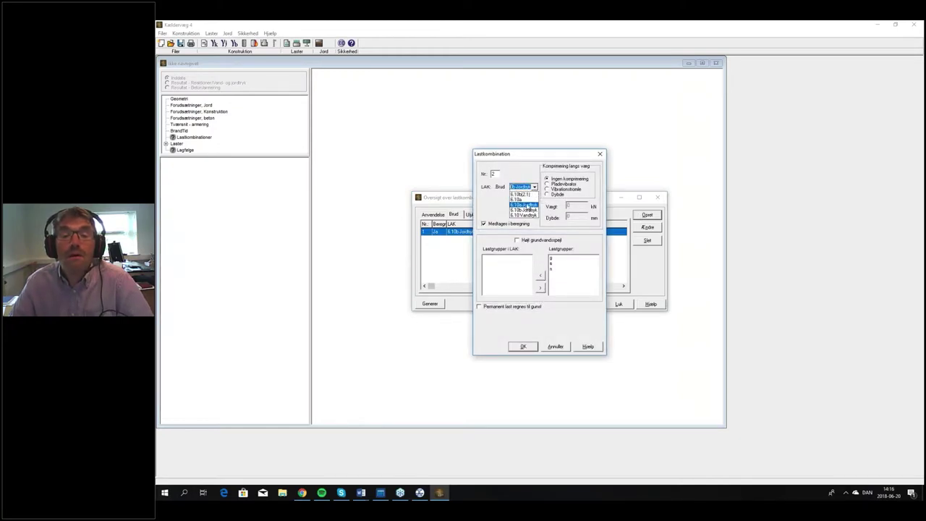
{"action": "left_click", "coordinate": [520, 193]}
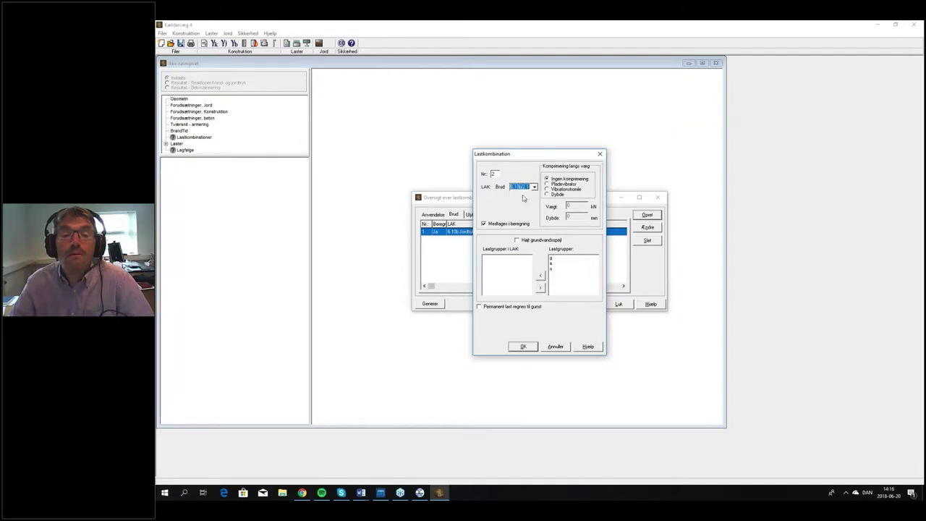
{"action": "left_click", "coordinate": [555, 259]}
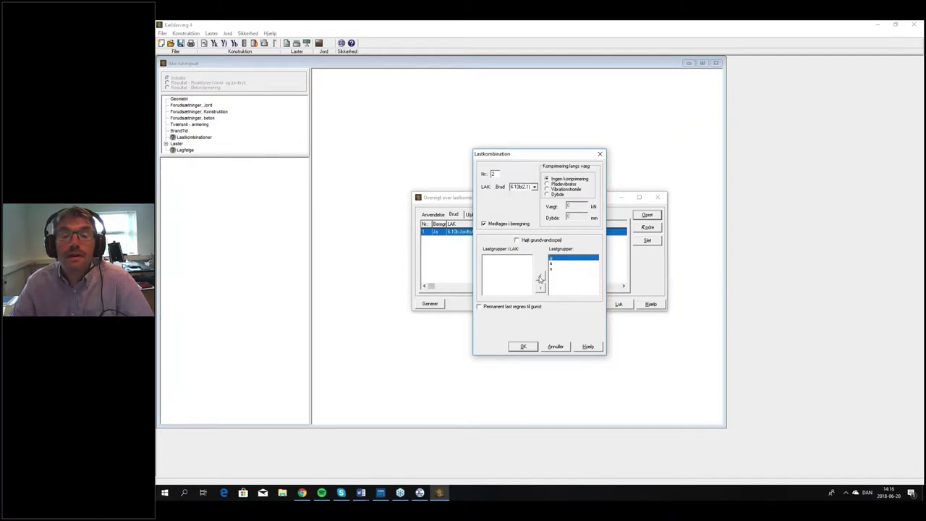
{"action": "left_click", "coordinate": [541, 275]}
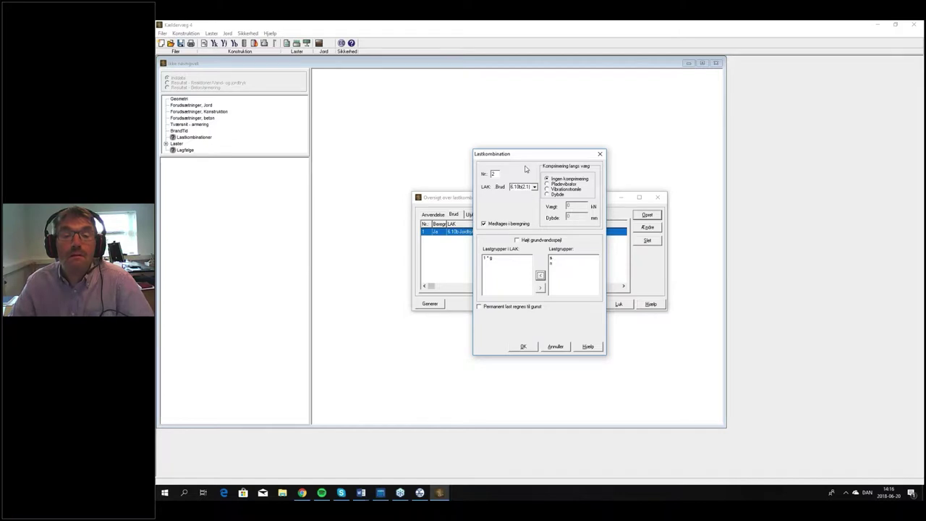
Step: Add load groups s and n, in that order, to Brud combination 2 and confirm it
{"action": "left_click_drag", "start_coordinate": [525, 159], "coordinate": [539, 267]}
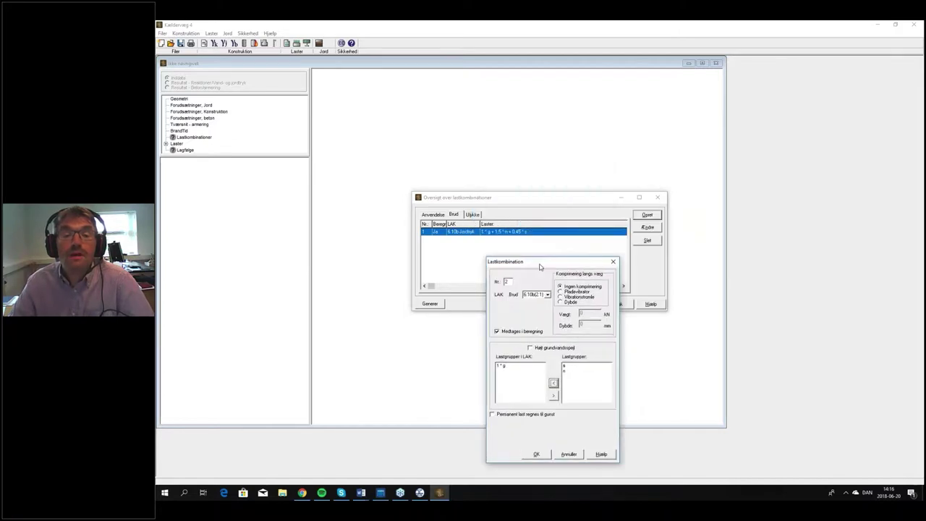
{"action": "left_click", "coordinate": [567, 365]}
{"action": "left_click", "coordinate": [553, 382]}
{"action": "left_click", "coordinate": [566, 365]}
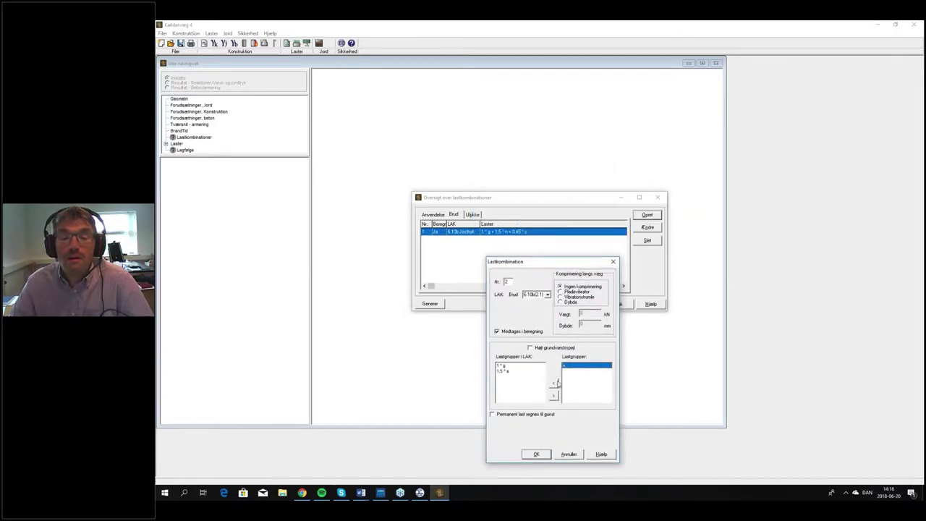
{"action": "left_click", "coordinate": [553, 384]}
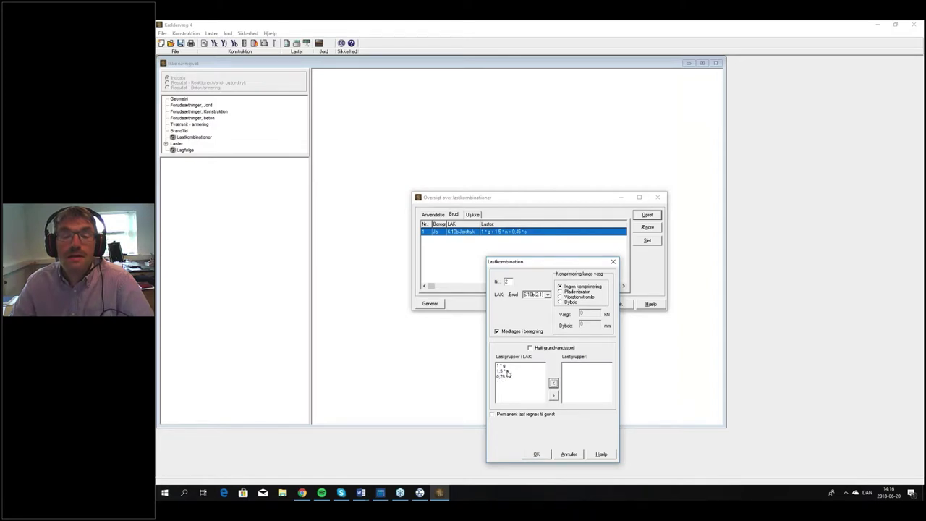
{"action": "left_click", "coordinate": [543, 455]}
{"action": "left_click", "coordinate": [506, 240]}
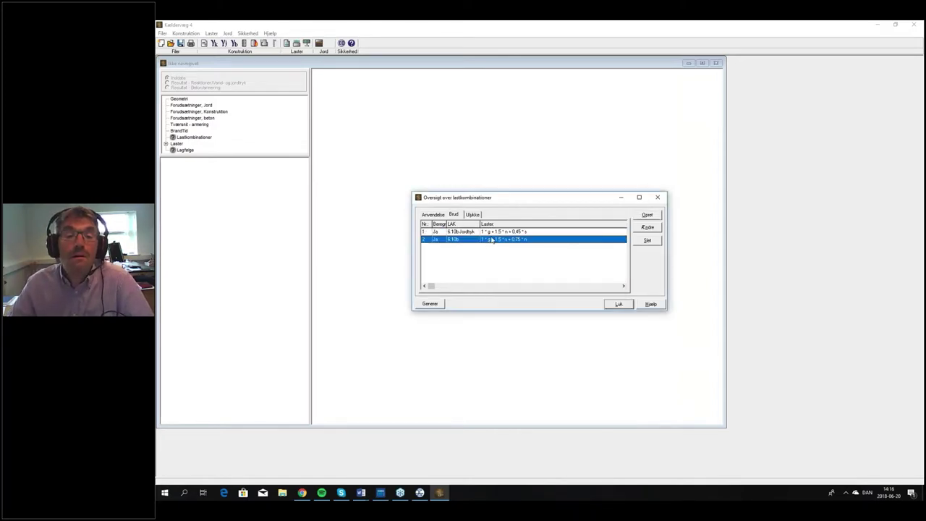
Step: Change Brud load combination 1 to type 6.10b(2.1), confirm it, and close the load combination overview
{"action": "left_click", "coordinate": [600, 233]}
{"action": "left_click", "coordinate": [647, 228]}
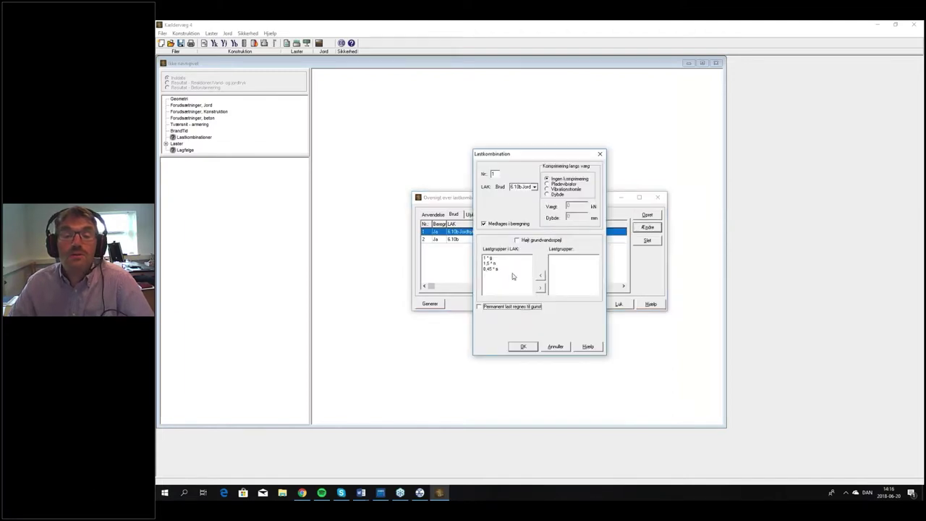
{"action": "left_click", "coordinate": [535, 187]}
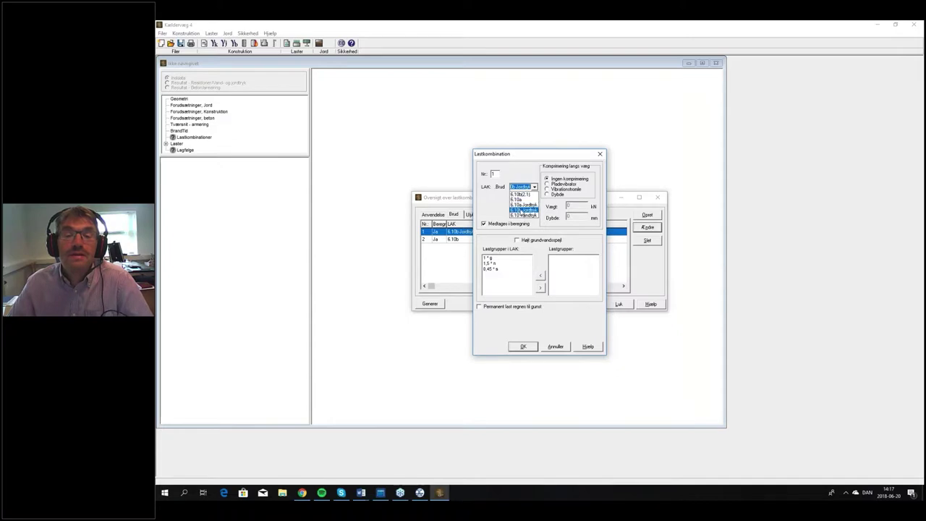
{"action": "left_click", "coordinate": [523, 200]}
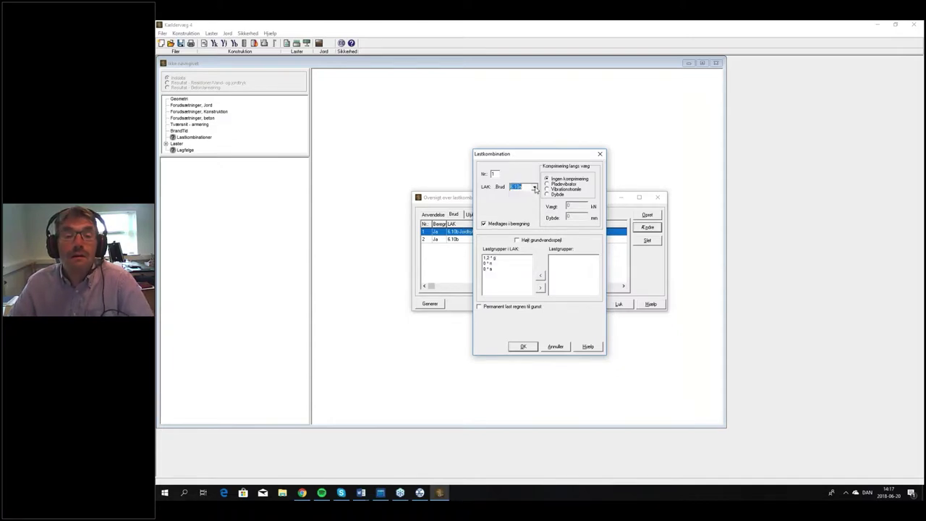
{"action": "left_click", "coordinate": [535, 188]}
{"action": "left_click", "coordinate": [525, 198]}
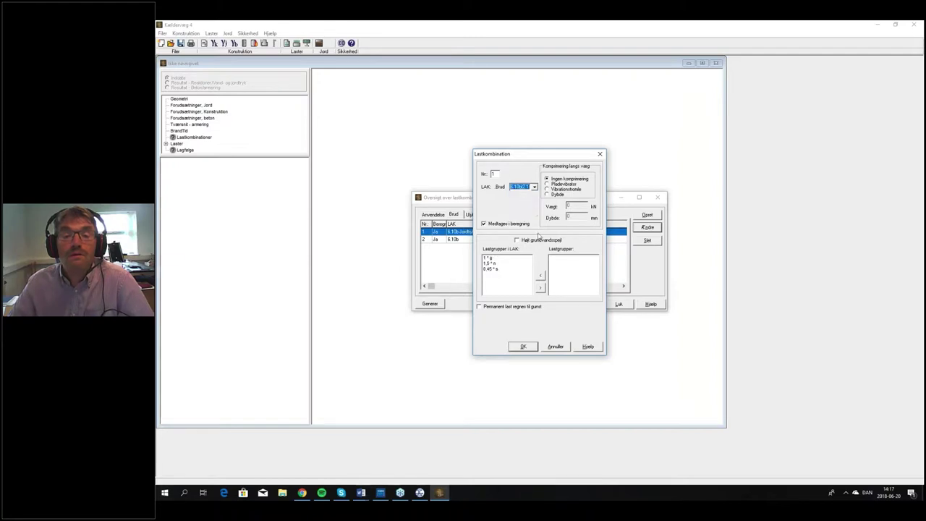
{"action": "left_click", "coordinate": [524, 346]}
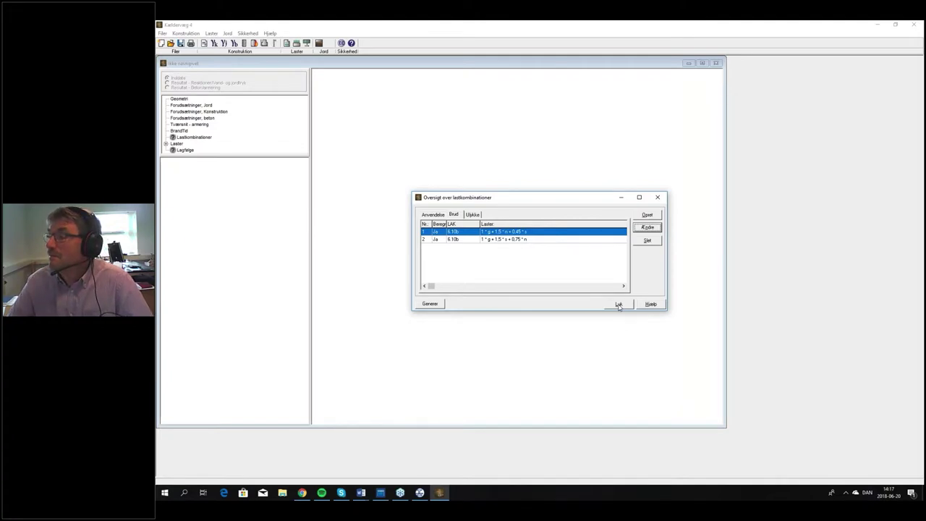
{"action": "left_click", "coordinate": [618, 304]}
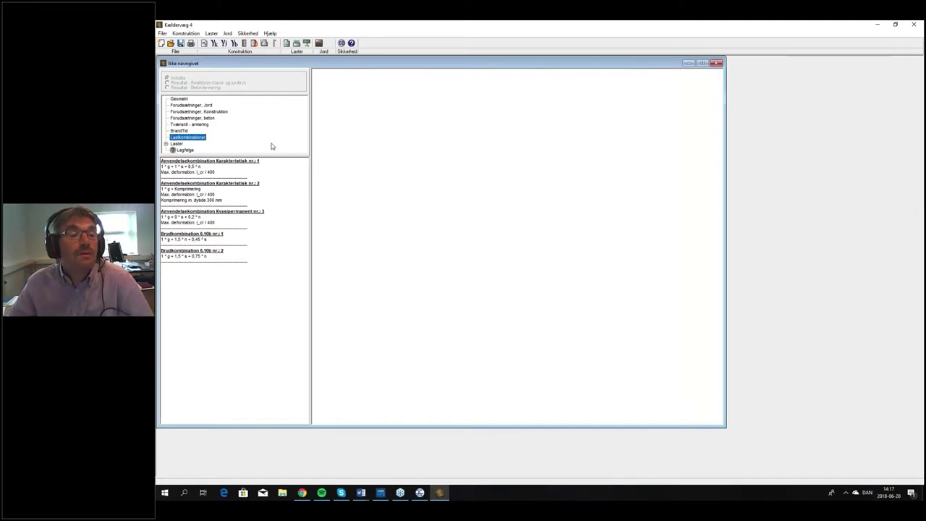
Step: Reopen the load combination overview and start Ulykke load combination 1 with type Brand
{"action": "left_click", "coordinate": [211, 33]}
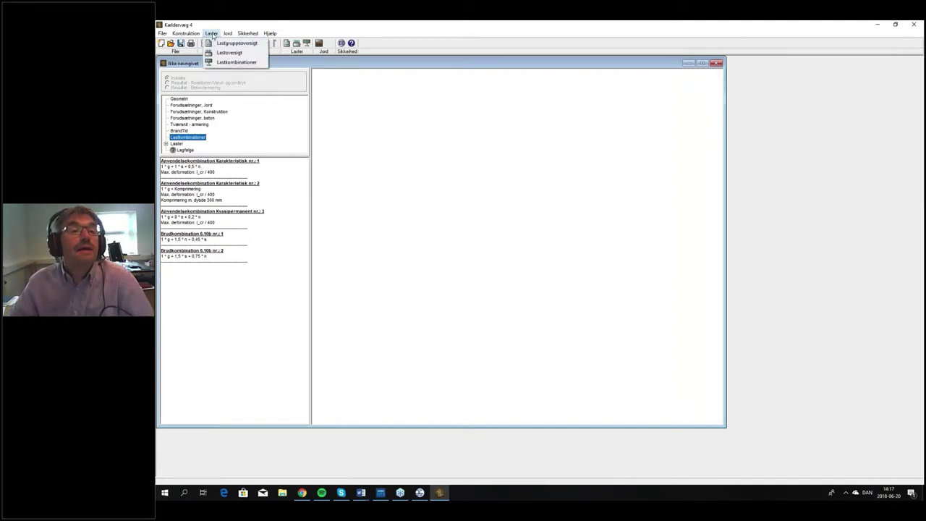
{"action": "left_click", "coordinate": [236, 62]}
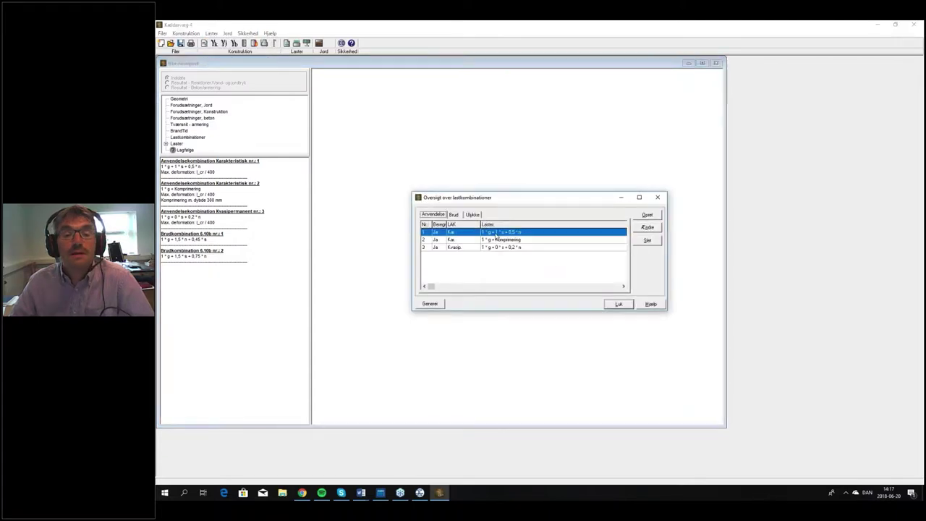
{"action": "left_click", "coordinate": [473, 214]}
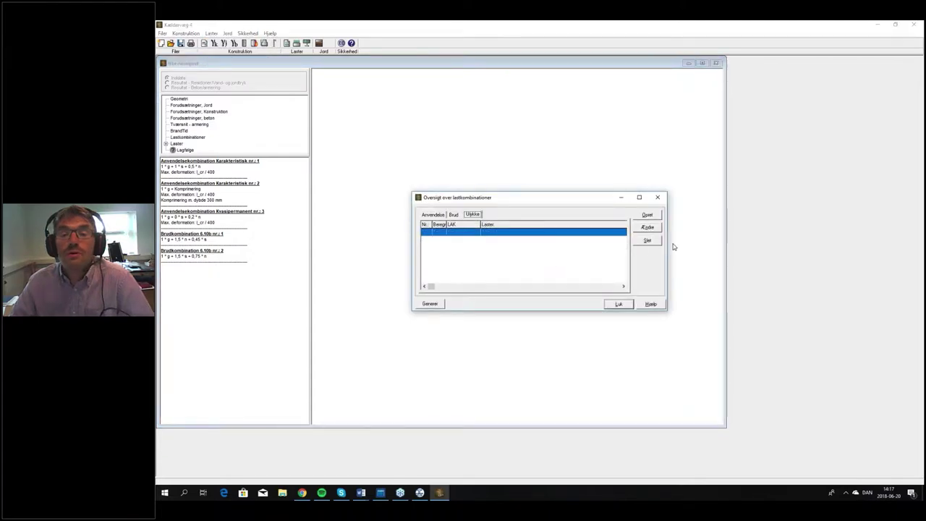
{"action": "left_click", "coordinate": [648, 216]}
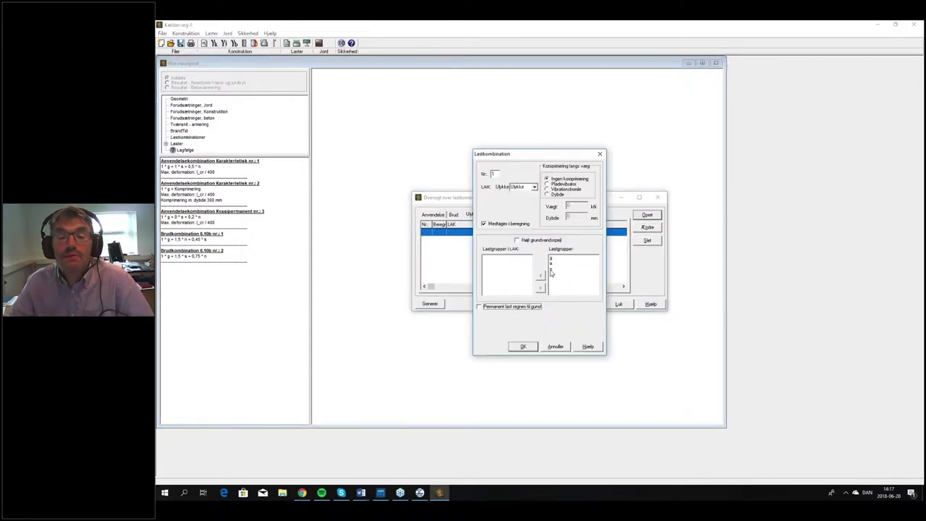
{"action": "left_click", "coordinate": [535, 187]}
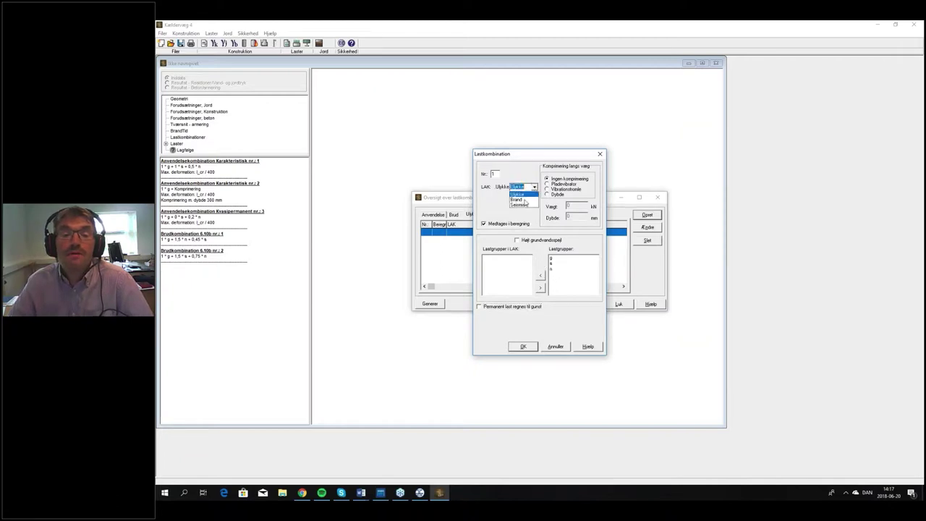
{"action": "left_click", "coordinate": [518, 200]}
Step: Add load groups g, n and s, in that order, to the Brand combination, confirm it, and close the overview
{"action": "left_click", "coordinate": [553, 259]}
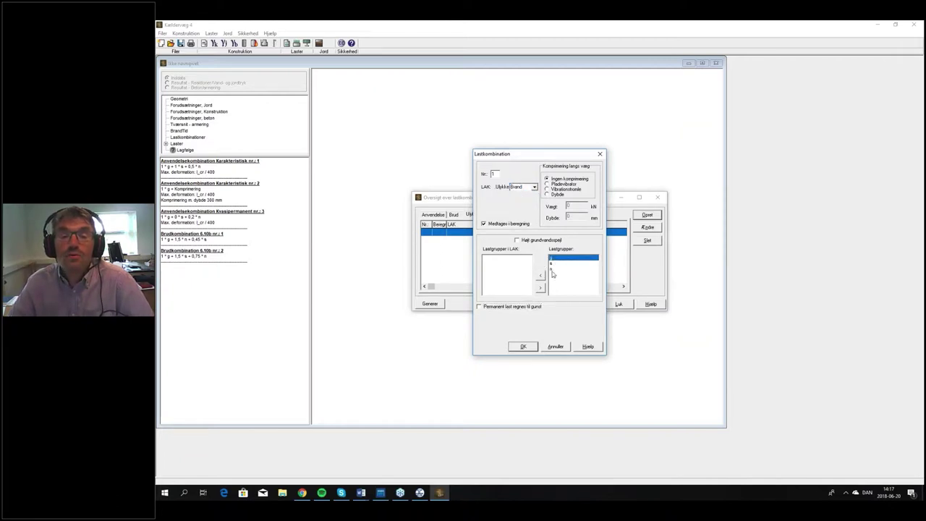
{"action": "left_click", "coordinate": [540, 275]}
{"action": "left_click", "coordinate": [559, 264]}
{"action": "left_click", "coordinate": [540, 276]}
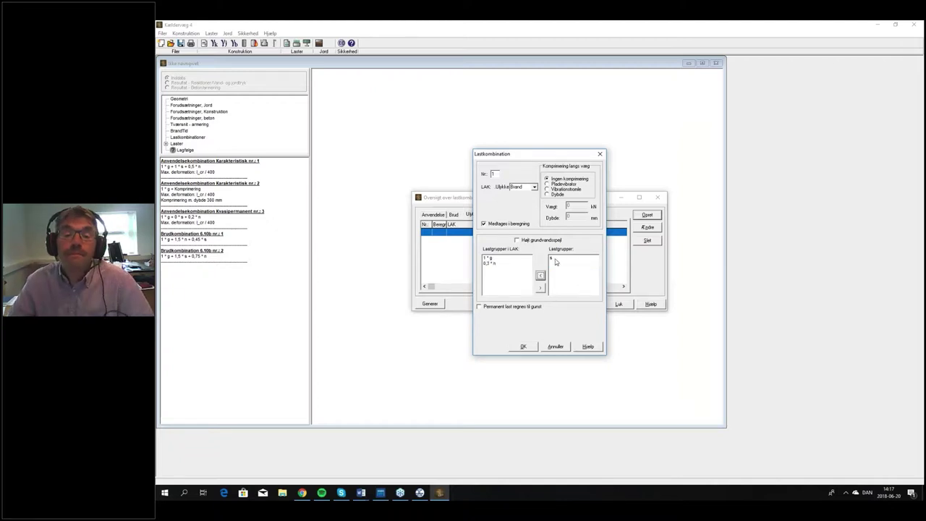
{"action": "left_click", "coordinate": [557, 258]}
{"action": "left_click", "coordinate": [540, 276]}
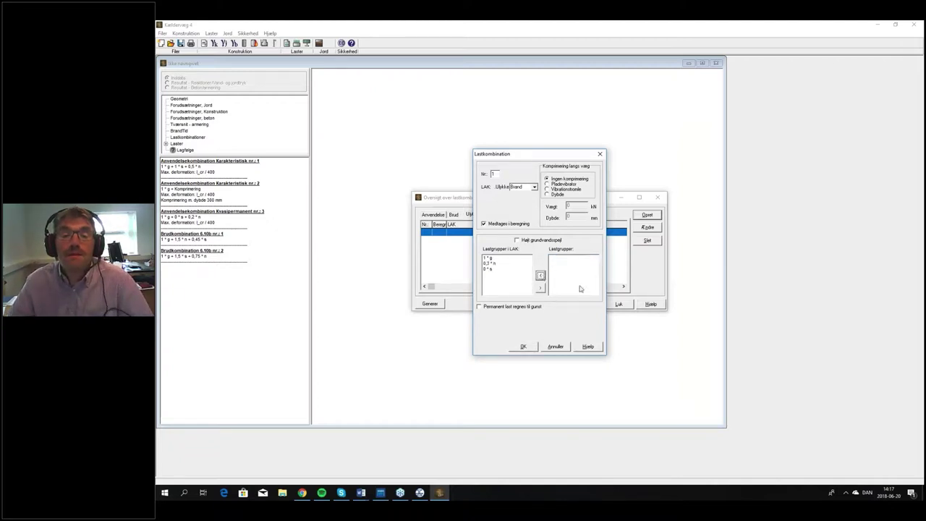
{"action": "left_click", "coordinate": [525, 347]}
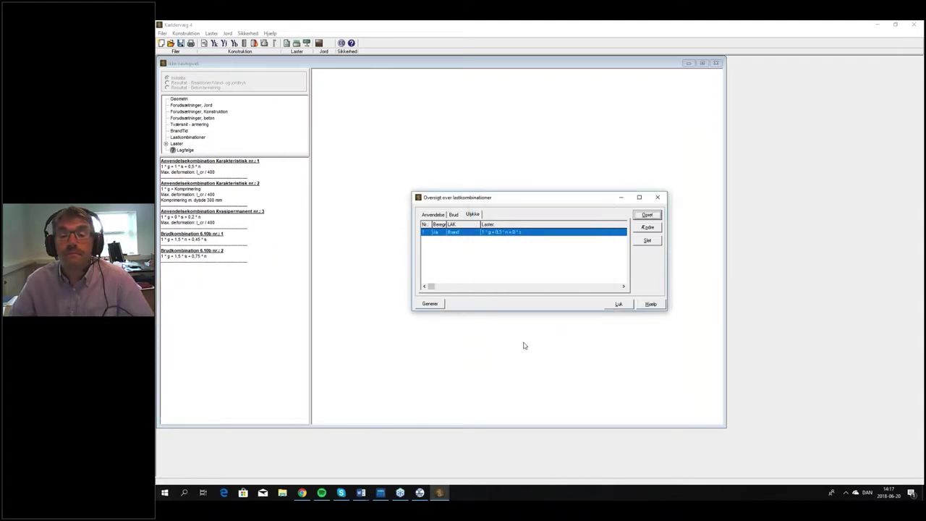
{"action": "left_click", "coordinate": [619, 306]}
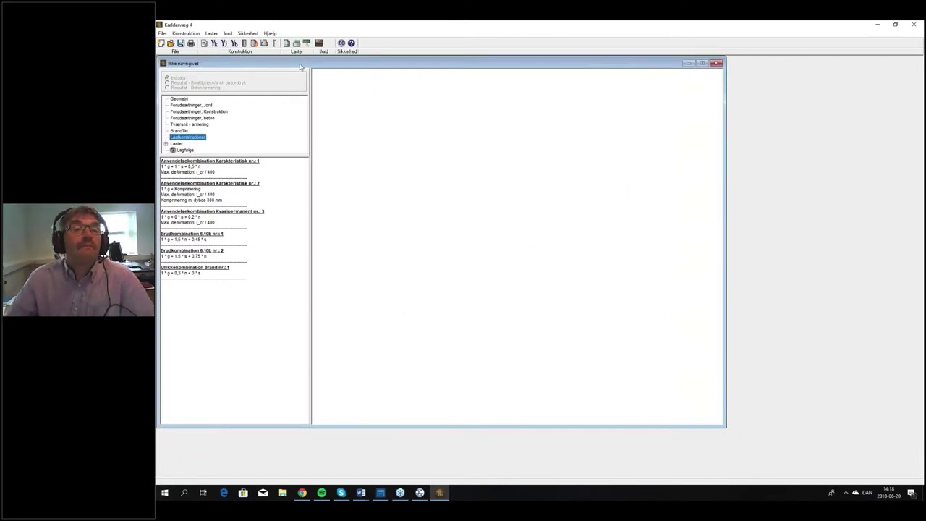
Step: Open the Lagfølge soil layer settings and set the terrain level to 5 m and the groundwater level to 2 m
{"action": "left_click", "coordinate": [320, 43]}
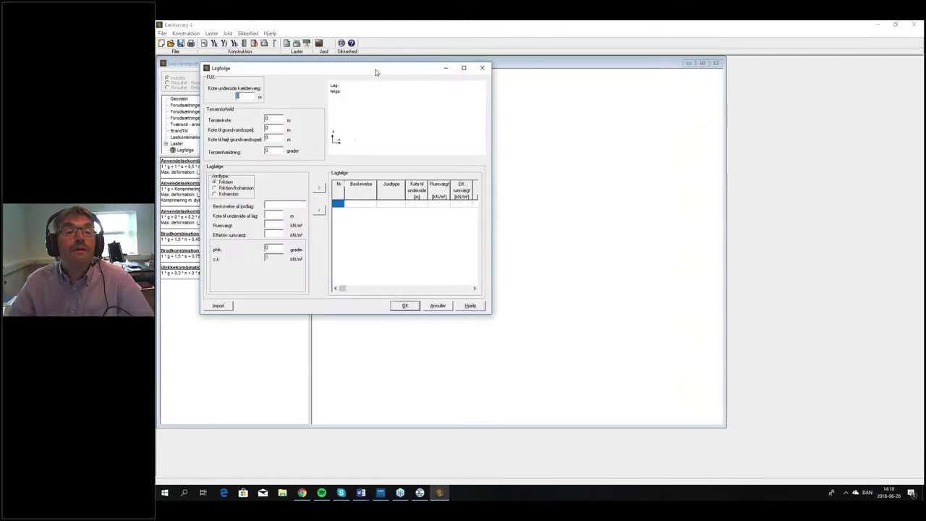
{"action": "left_click_drag", "start_coordinate": [375, 73], "coordinate": [597, 140]}
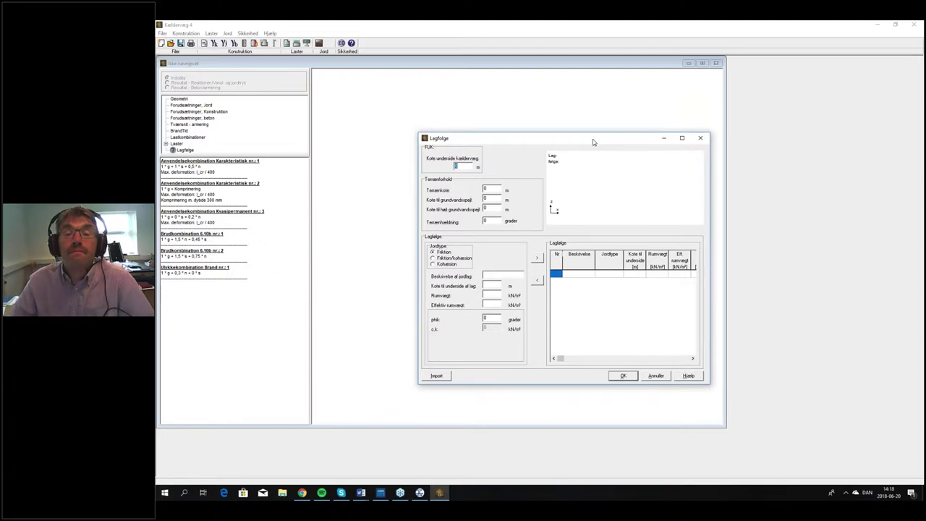
{"action": "left_click", "coordinate": [463, 165]}
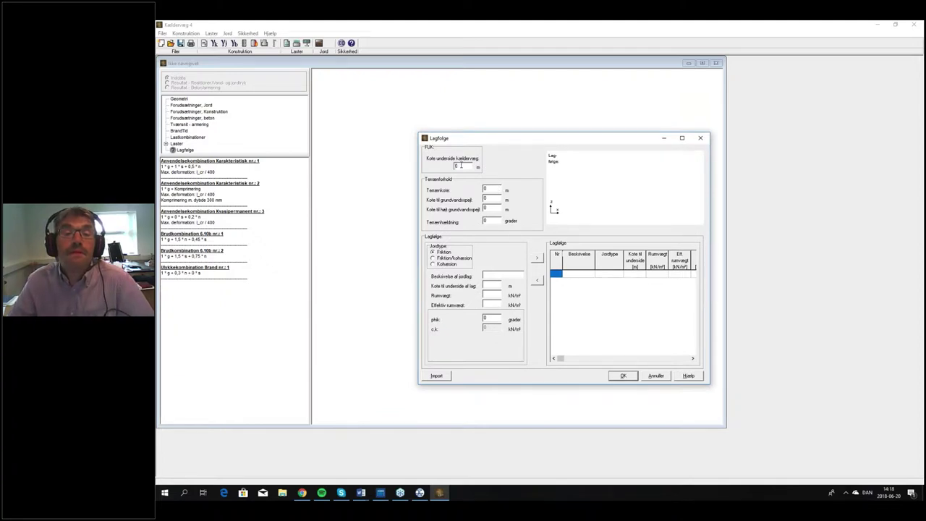
{"action": "key", "text": "Tab"}
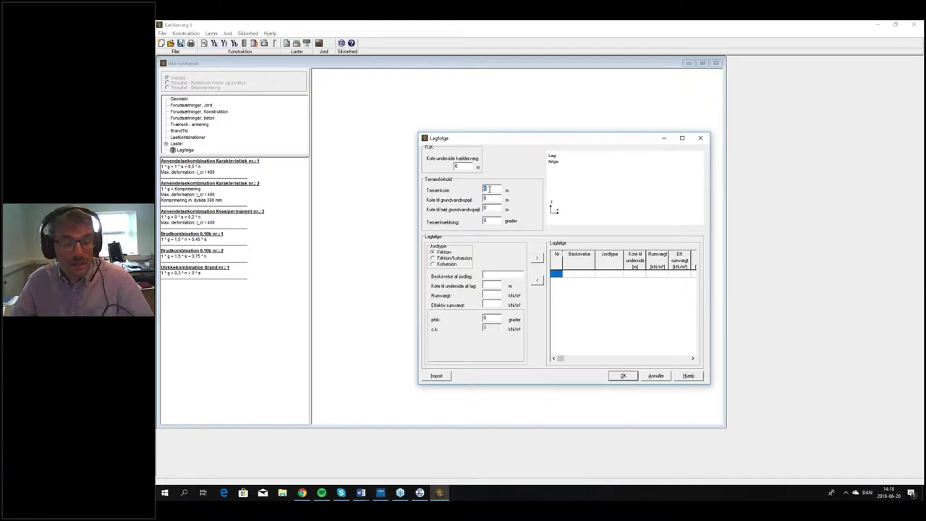
{"action": "type", "text": "5"}
{"action": "key", "text": "Tab"}
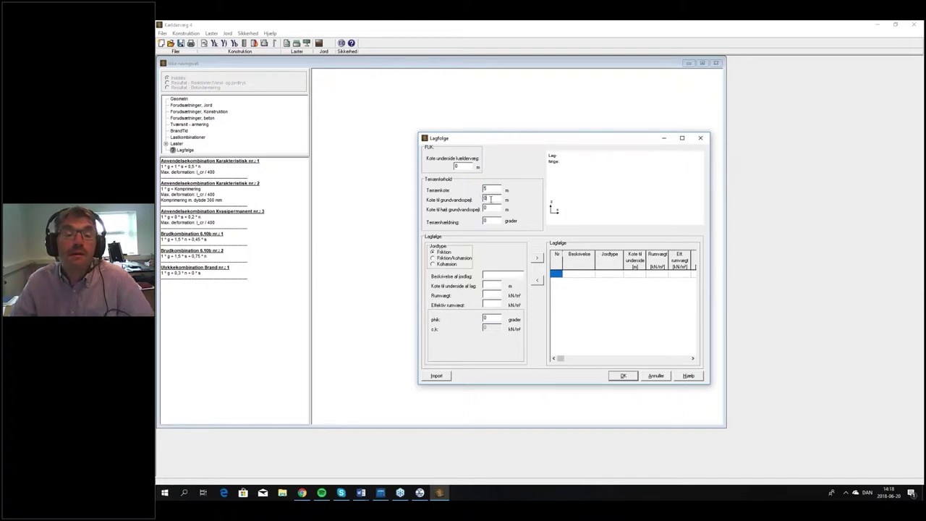
{"action": "type", "text": "2"}
{"action": "key", "text": "Tab"}
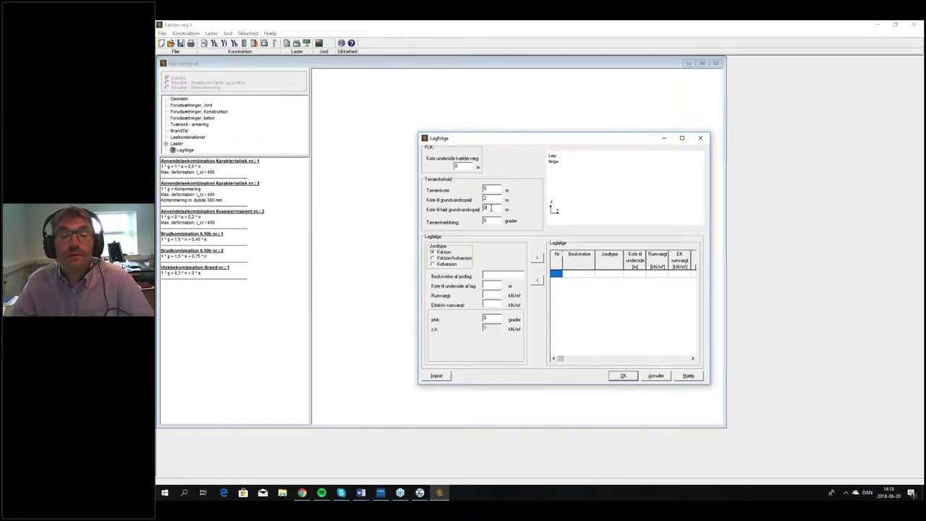
Step: Set the high groundwater level to 2 m and the terrain slope to 5 degrees
{"action": "double_click", "coordinate": [496, 209]}
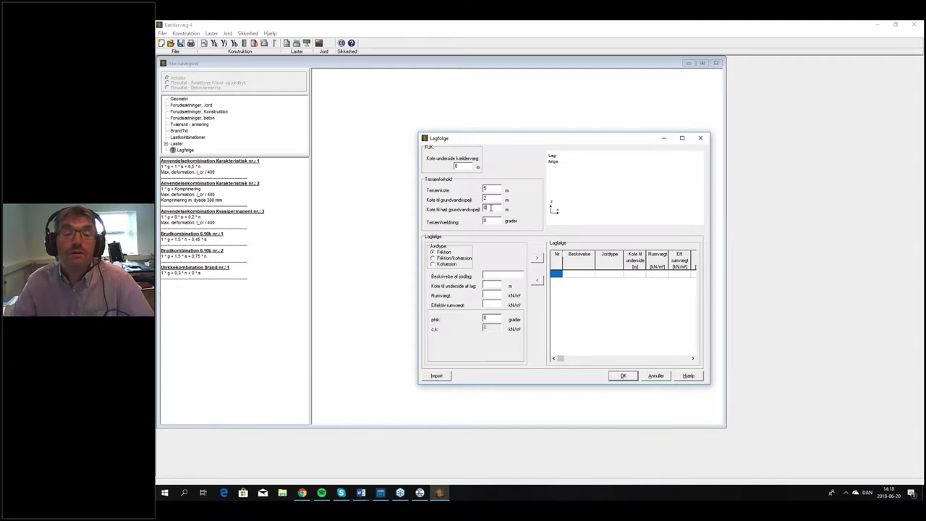
{"action": "type", "text": "2"}
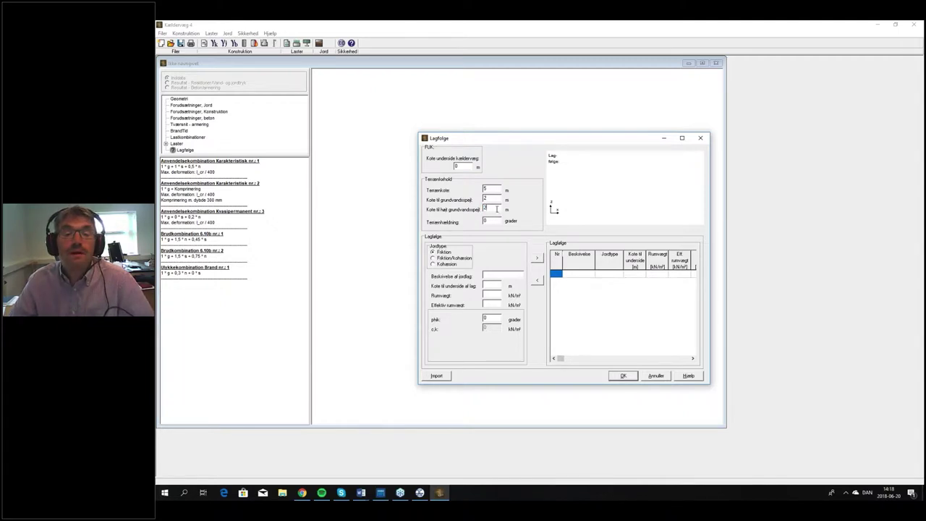
{"action": "double_click", "coordinate": [489, 222]}
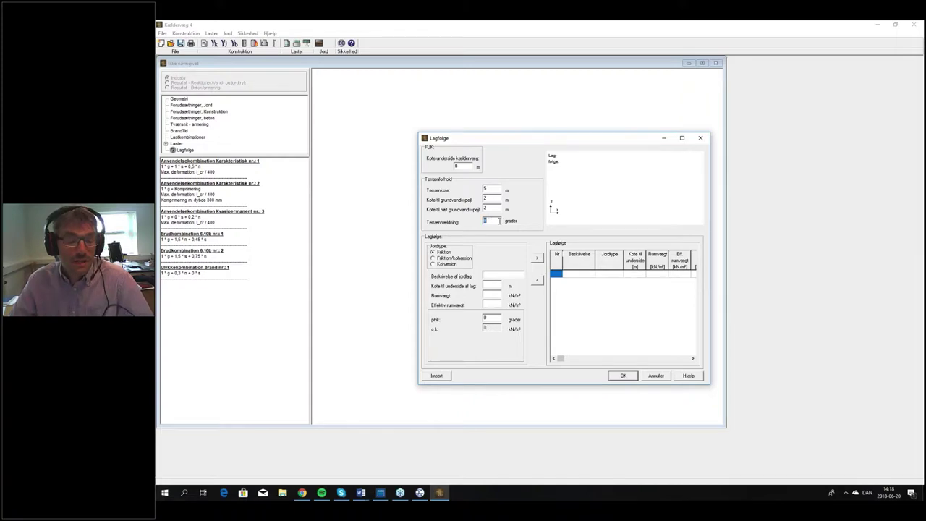
{"action": "type", "text": "5"}
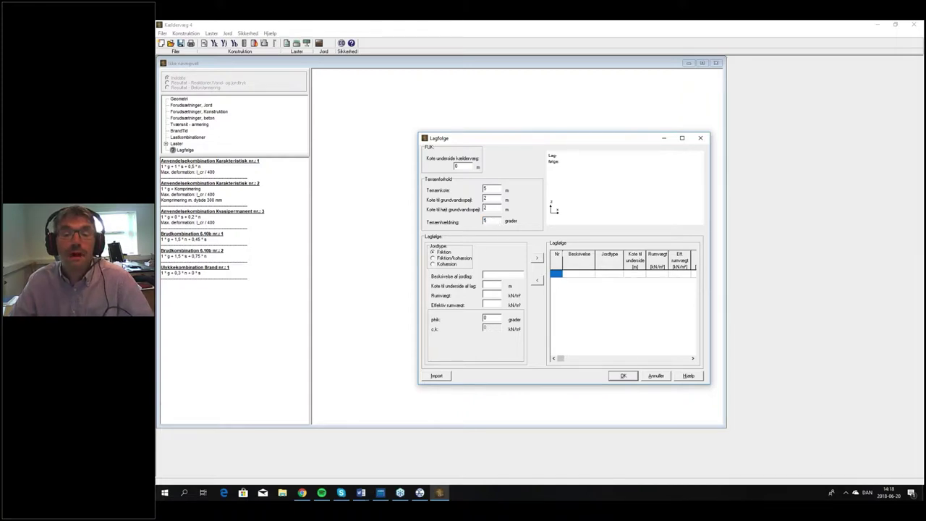
Step: Define a Friktion/kohæsion soil layer described as sand/ler with bottom level 0 m, unit weight 18 kN/m³ and effective unit weight 10 kN/m³
{"action": "left_click", "coordinate": [460, 259]}
{"action": "left_click", "coordinate": [485, 275]}
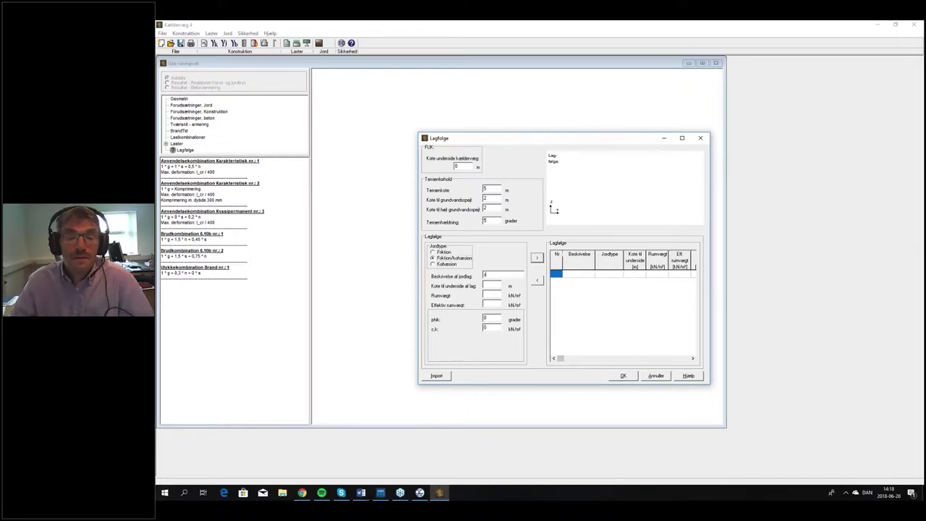
{"action": "type", "text": "sand"}
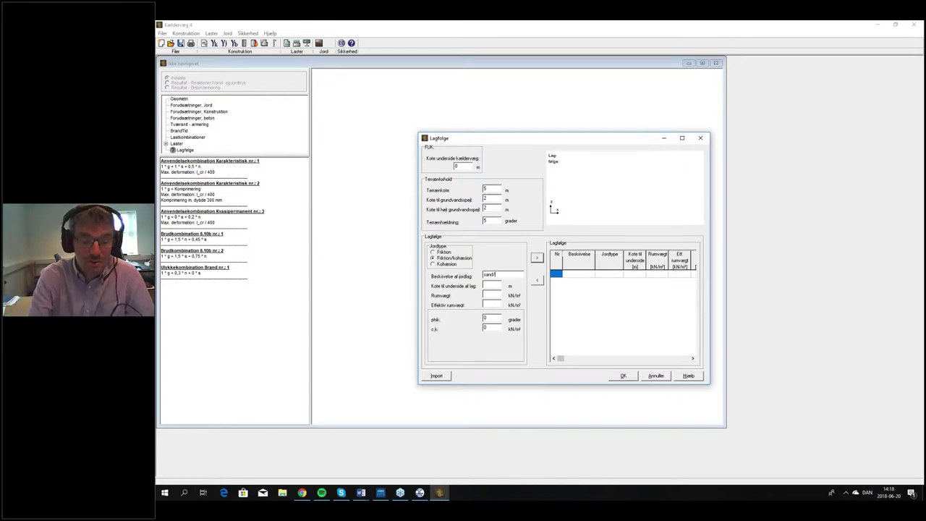
{"action": "type", "text": "/ler"}
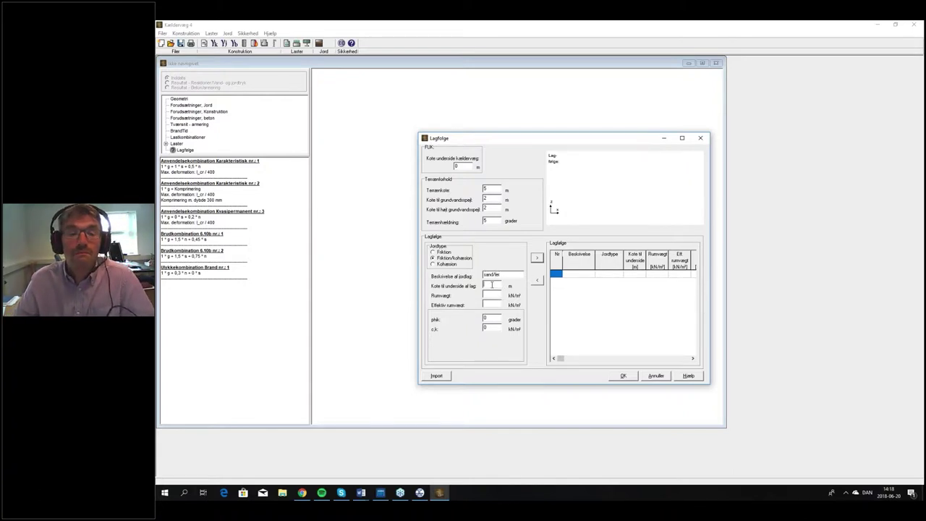
{"action": "type", "text": "18"}
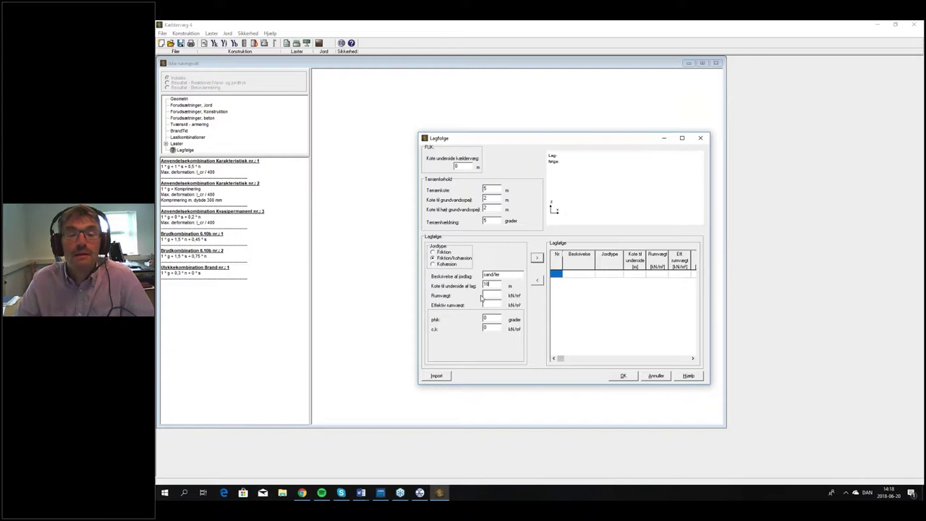
{"action": "left_click_drag", "start_coordinate": [479, 285], "coordinate": [510, 287]}
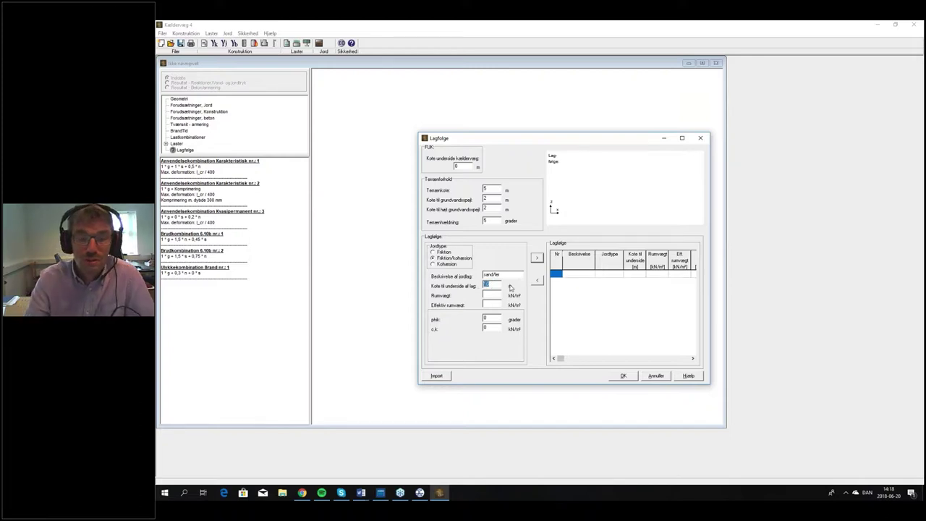
{"action": "type", "text": "0"}
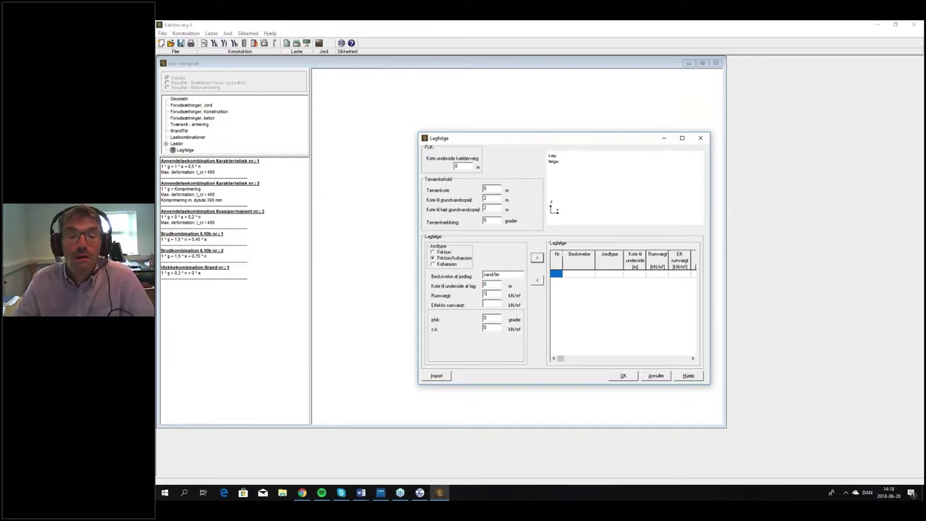
{"action": "left_click", "coordinate": [500, 305]}
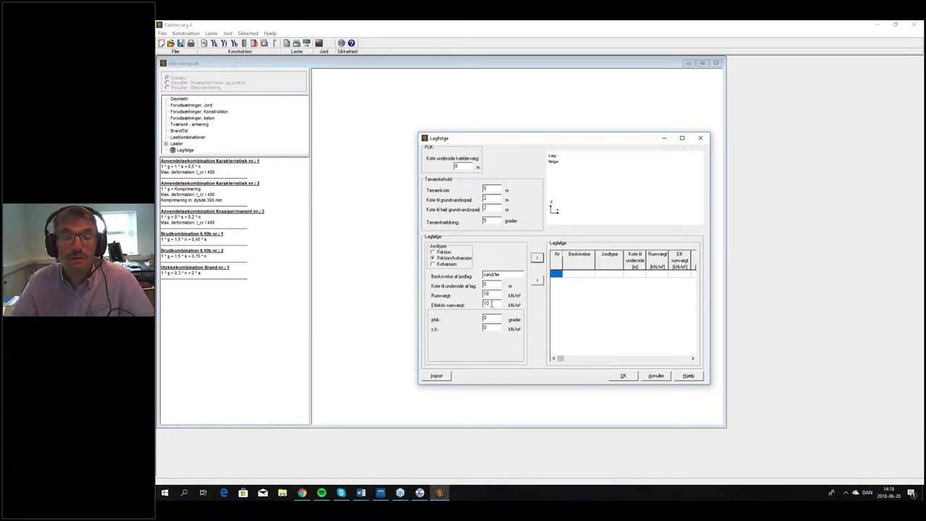
Step: Set the sand/ler layer's friction angle phik to 35 degrees and add the layer to the layer sequence
{"action": "double_click", "coordinate": [486, 319]}
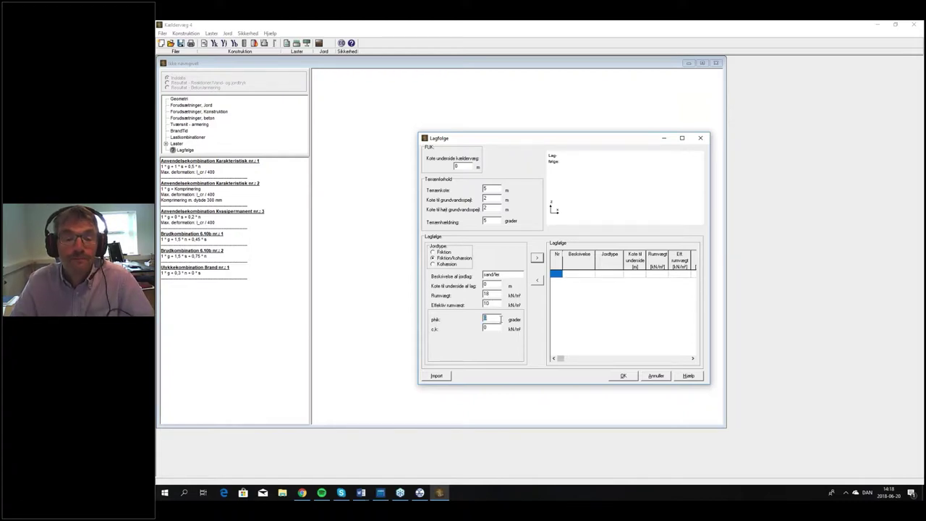
{"action": "type", "text": "35"}
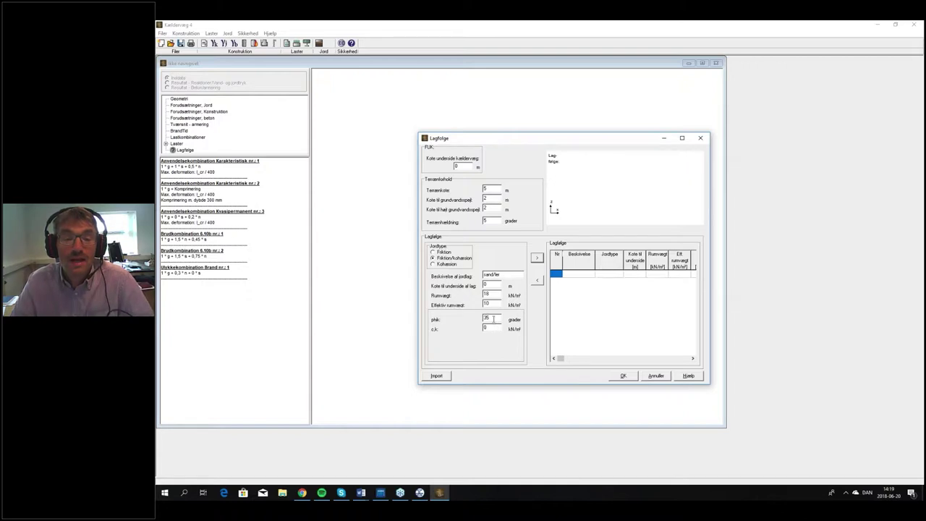
{"action": "double_click", "coordinate": [491, 328]}
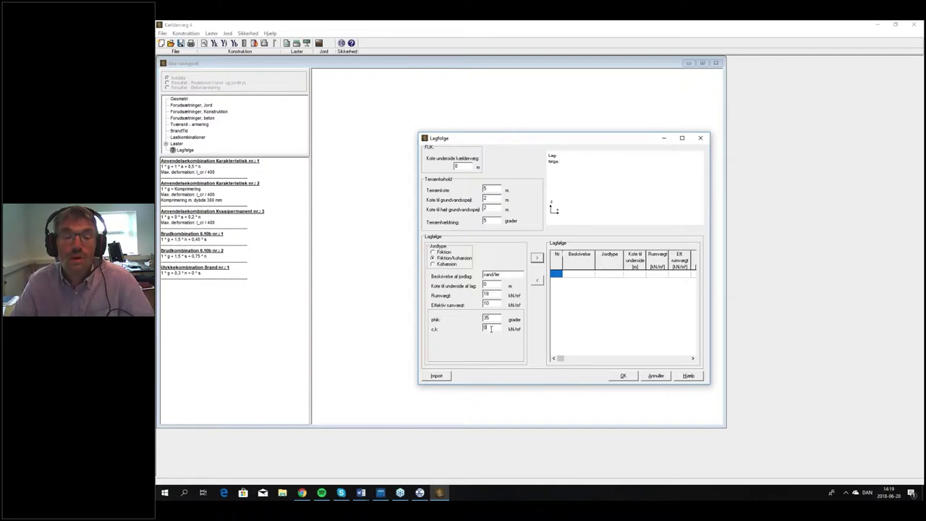
{"action": "left_click", "coordinate": [494, 328]}
{"action": "double_click", "coordinate": [492, 319]}
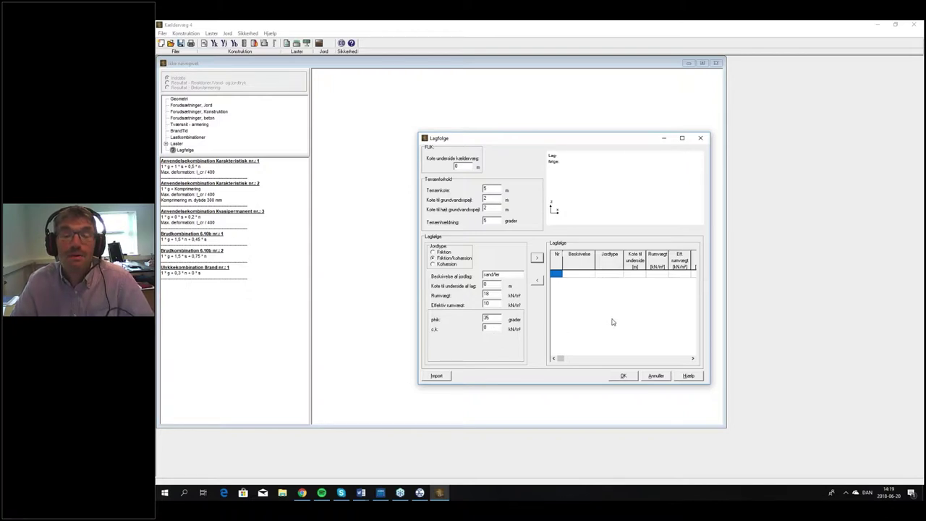
{"action": "left_click", "coordinate": [539, 257]}
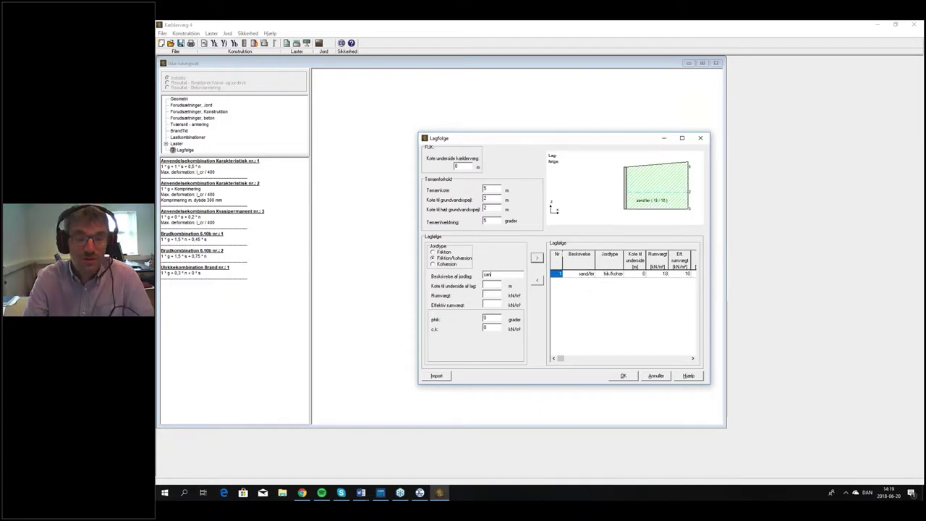
Step: Define a soil layer described as sand with bottom level 2,5 m, unit weight 18 kN/m³ and effective unit weight 11 kN/m³
{"action": "left_click", "coordinate": [492, 286]}
{"action": "type", "text": "1"}
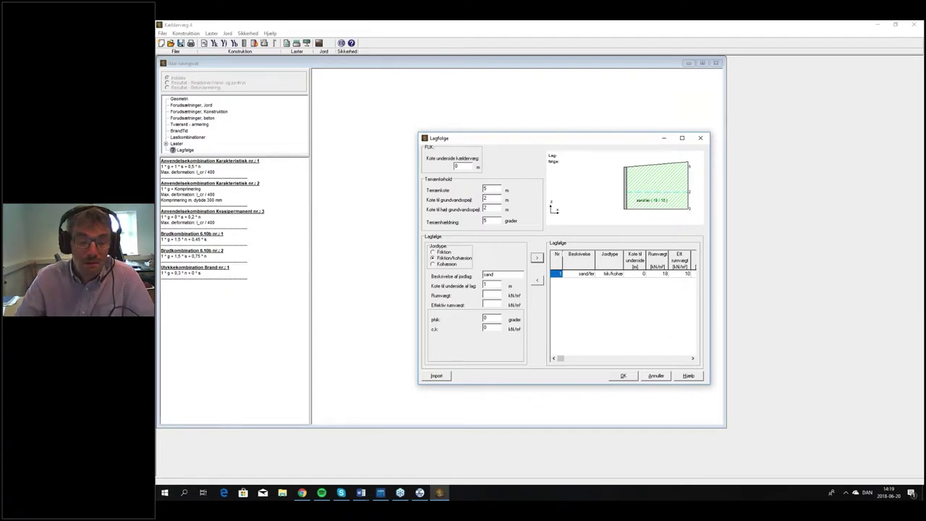
{"action": "key", "text": "BackSpace"}
{"action": "key", "text": "BackSpace"}
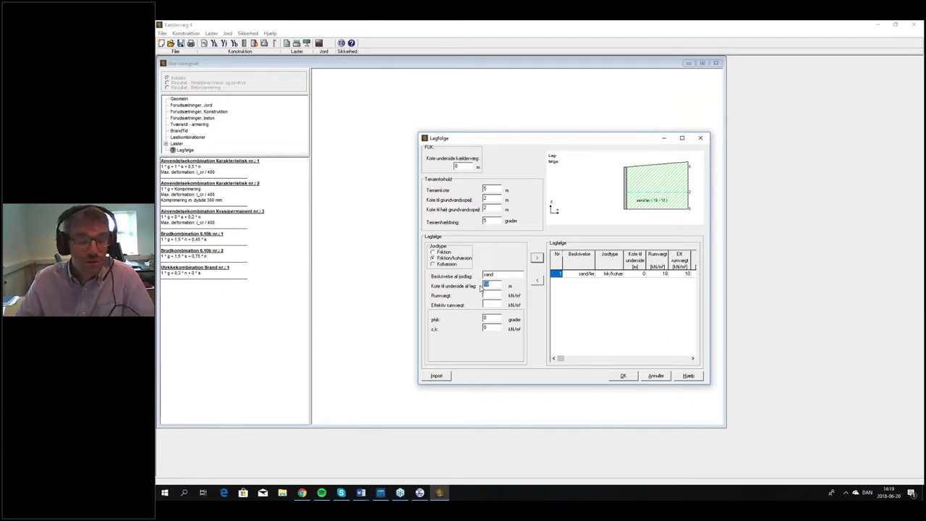
{"action": "type", "text": "3"}
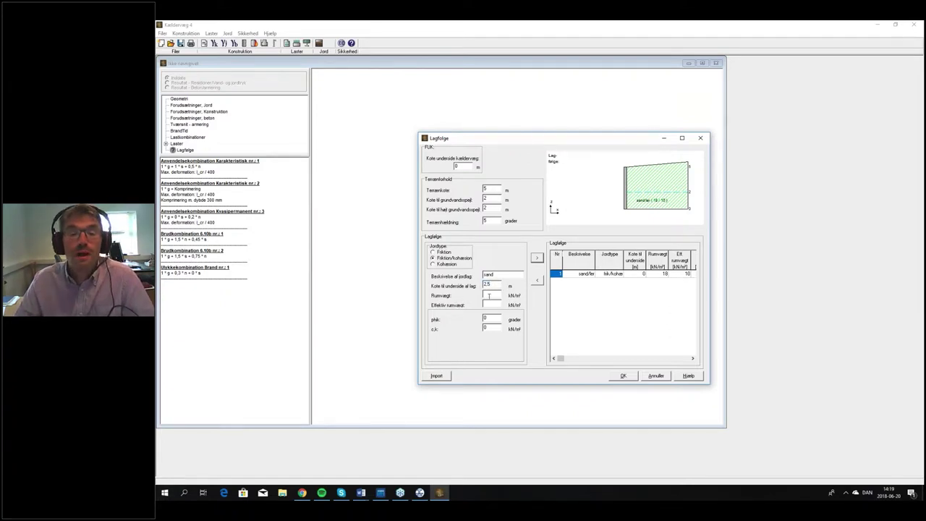
{"action": "left_click", "coordinate": [491, 294]}
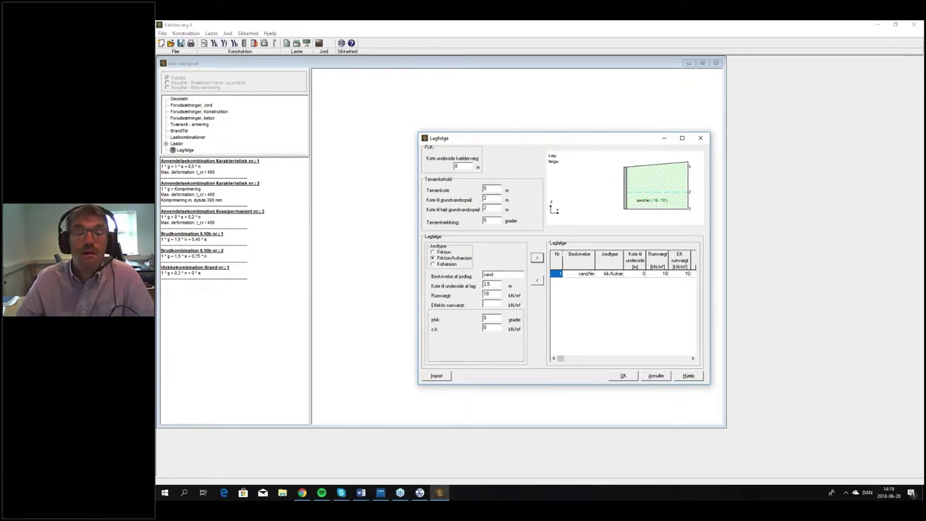
{"action": "left_click", "coordinate": [493, 305]}
{"action": "type", "text": "11"}
Step: Set the sand layer's friction angle phik to 35 degrees and add the layer to the layer sequence
{"action": "left_click", "coordinate": [492, 316]}
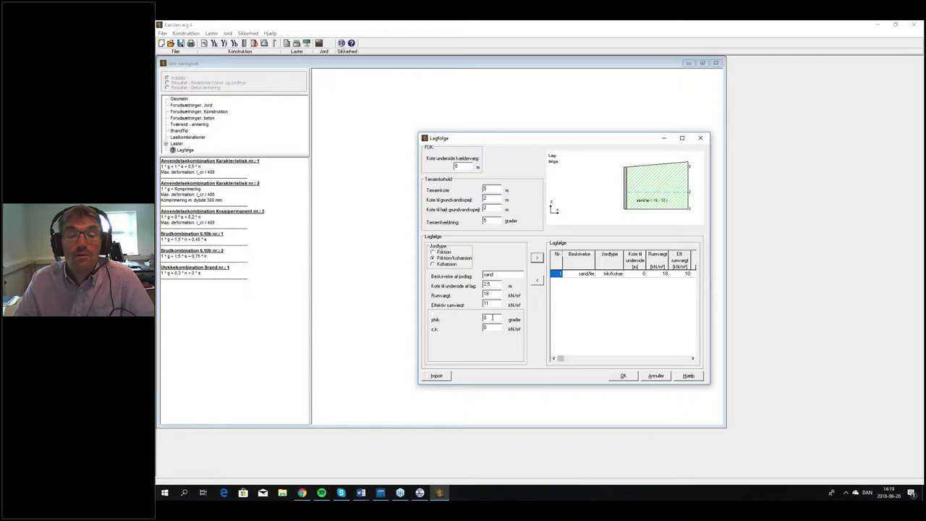
{"action": "double_click", "coordinate": [492, 316]}
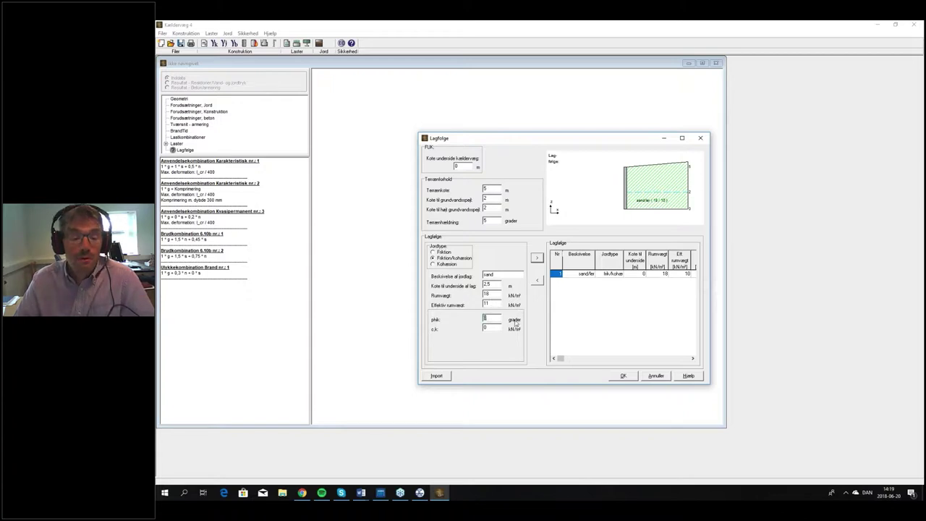
{"action": "key", "text": "BackSpace"}
{"action": "type", "text": "35"}
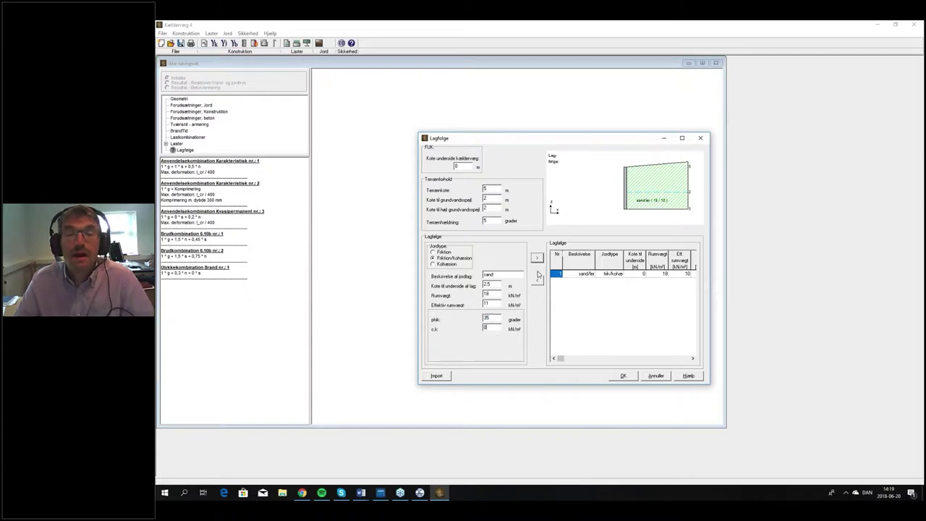
{"action": "left_click", "coordinate": [537, 259]}
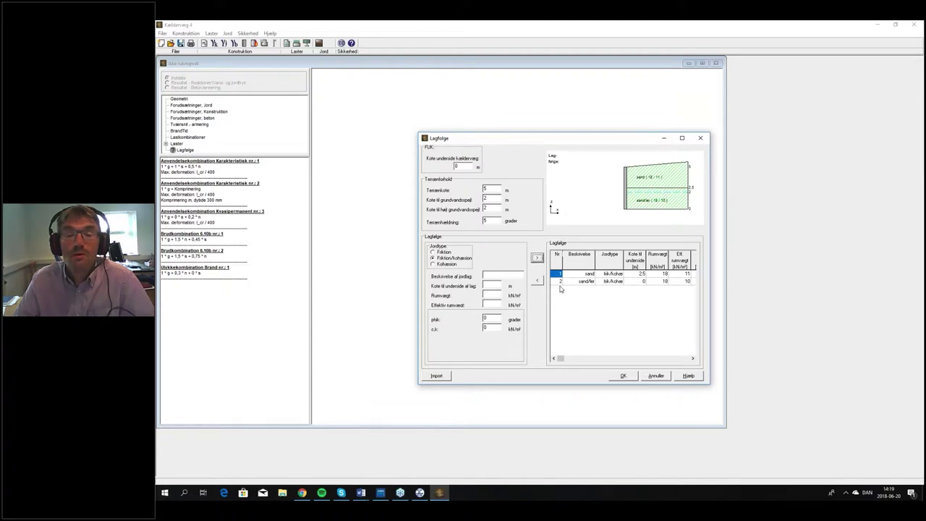
Step: Take the sand layer back for editing, change its soil type to Friktion, add it again and confirm the layer sequence
{"action": "left_click", "coordinate": [585, 283]}
{"action": "left_click", "coordinate": [589, 274]}
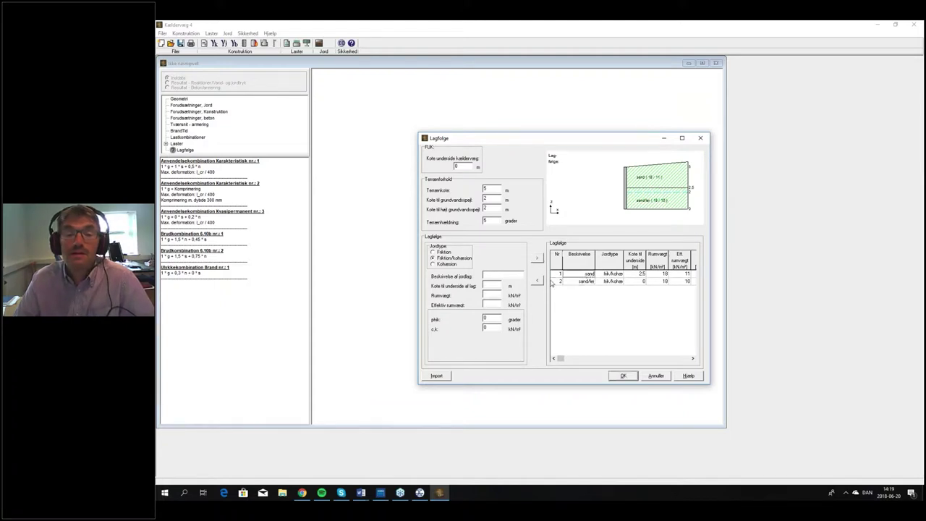
{"action": "left_click", "coordinate": [537, 280]}
{"action": "left_click", "coordinate": [442, 253]}
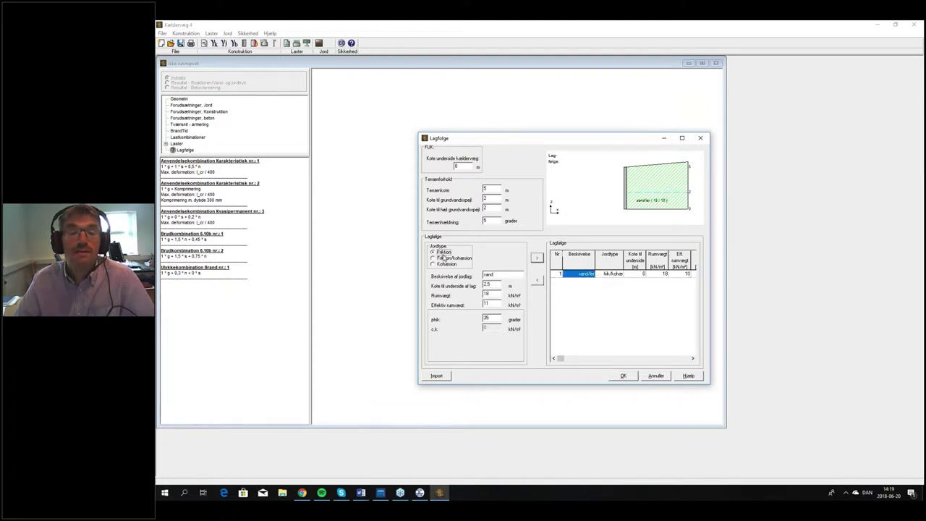
{"action": "left_click", "coordinate": [537, 259]}
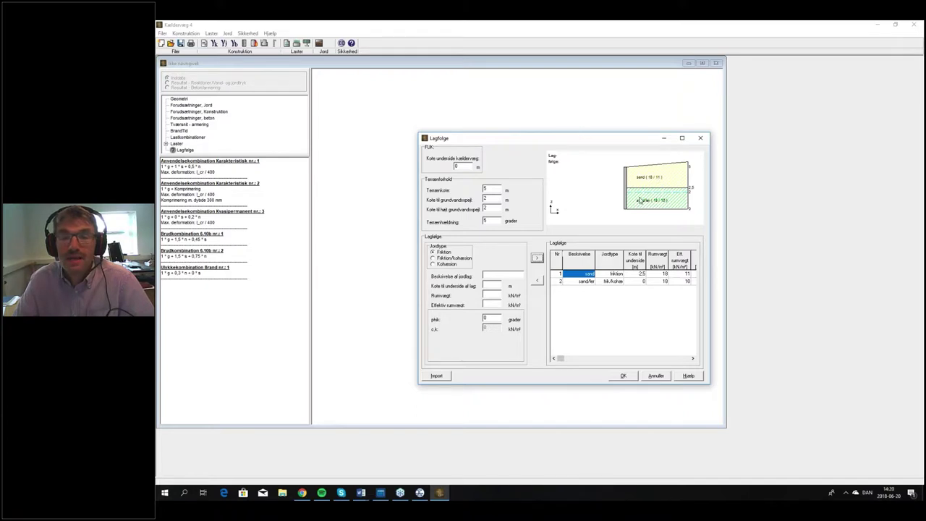
{"action": "left_click", "coordinate": [623, 376]}
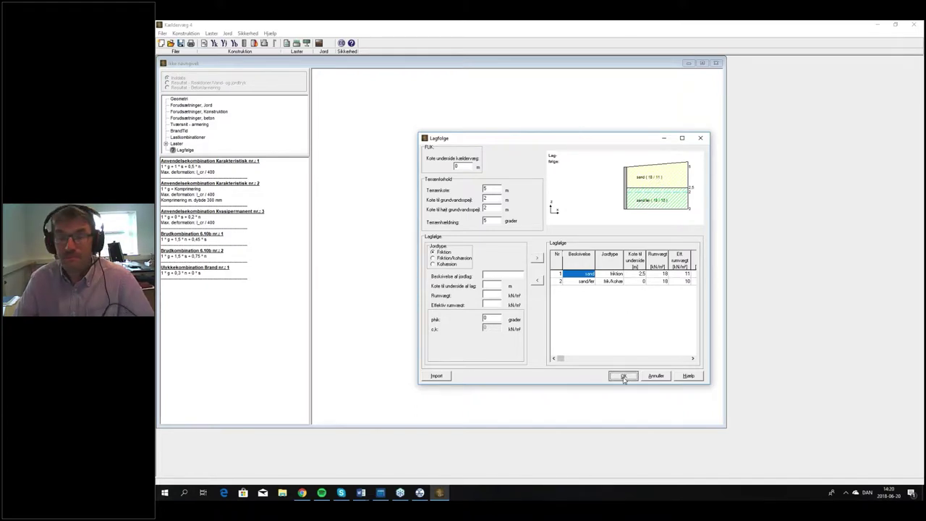
{"action": "left_click", "coordinate": [623, 376]}
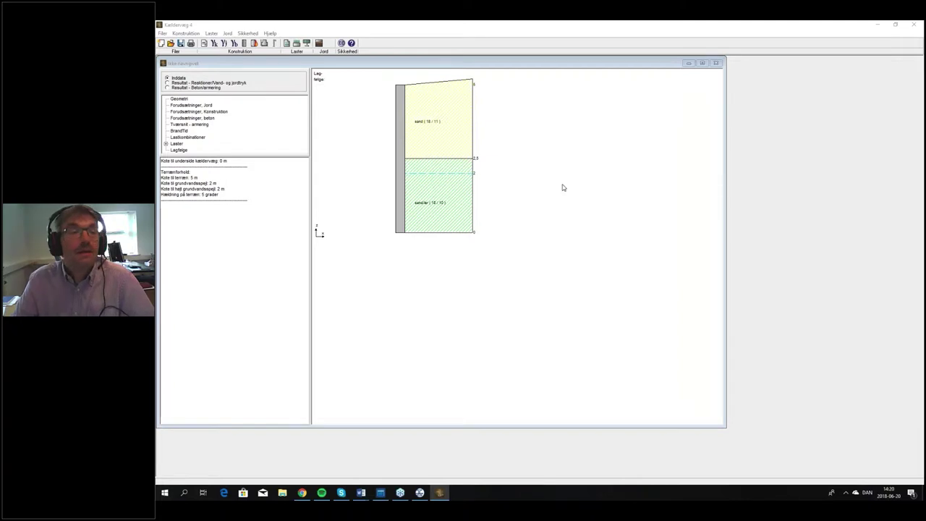
Step: Calculate the results for reactions and water and earth pressure, dismissing the strength parameter warnings
{"action": "left_click", "coordinate": [205, 83]}
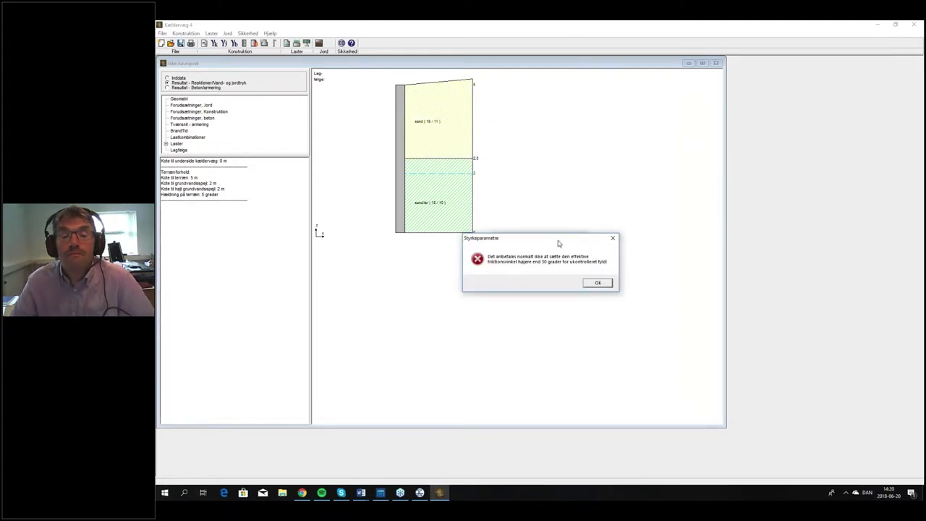
{"action": "left_click_drag", "start_coordinate": [558, 243], "coordinate": [584, 200]}
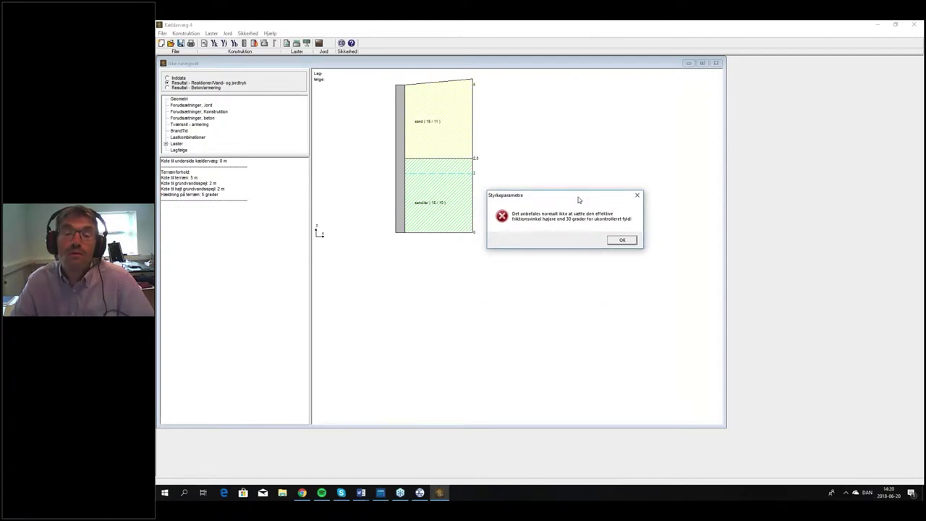
{"action": "left_click", "coordinate": [623, 241]}
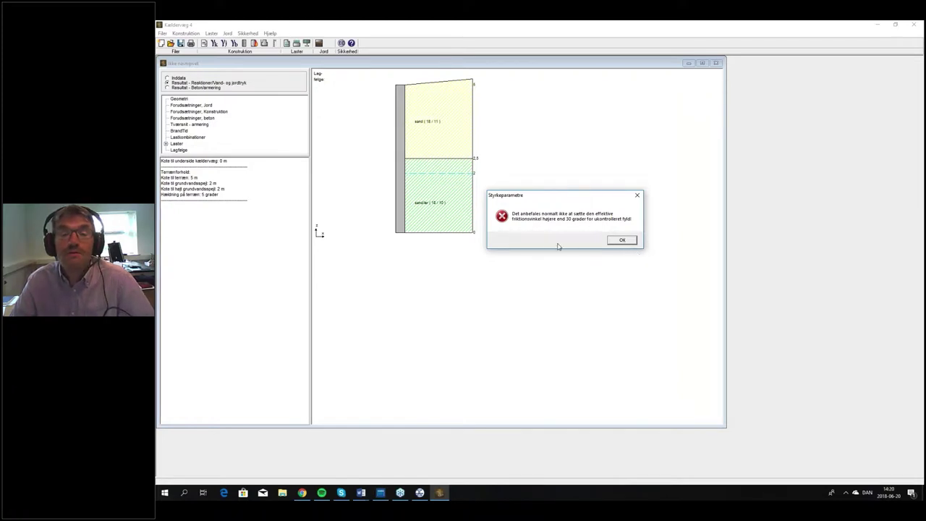
{"action": "left_click", "coordinate": [623, 242]}
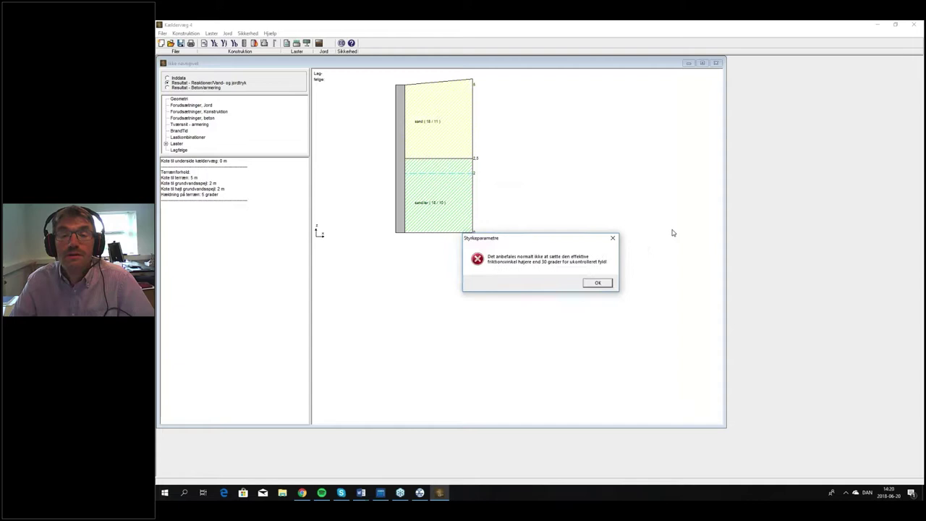
{"action": "left_click", "coordinate": [597, 283]}
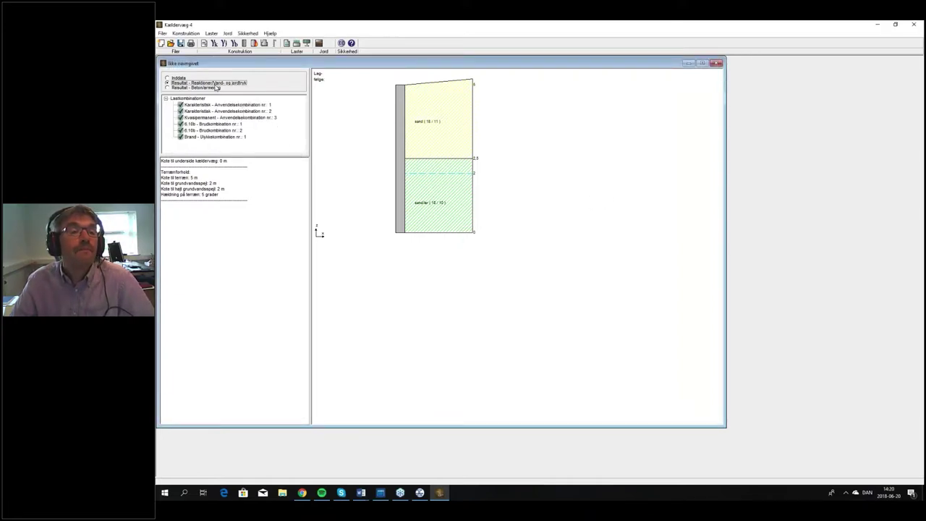
Step: Show the concrete and reinforcement results and compare the allowed and calculated deformation for Karakteristisk serviceability combinations 2 and 1
{"action": "left_click", "coordinate": [214, 87]}
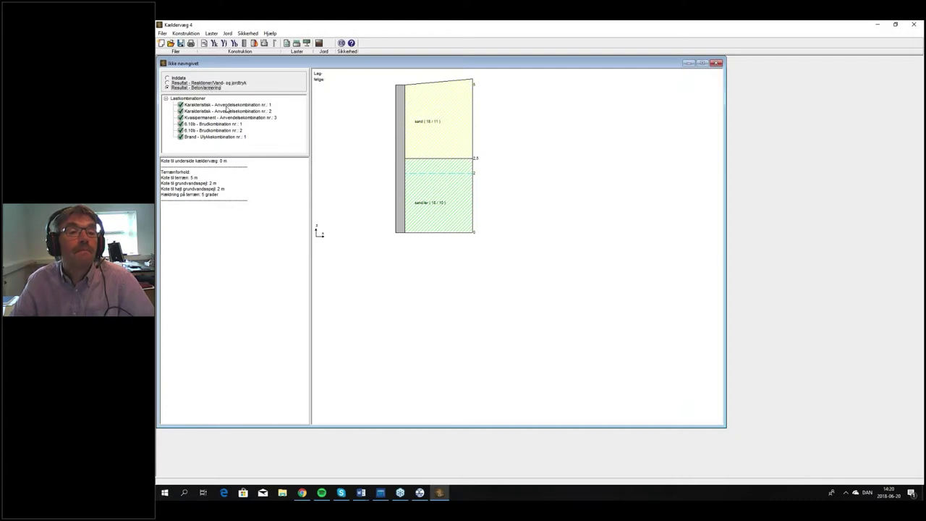
{"action": "left_click", "coordinate": [228, 106]}
{"action": "left_click", "coordinate": [231, 113]}
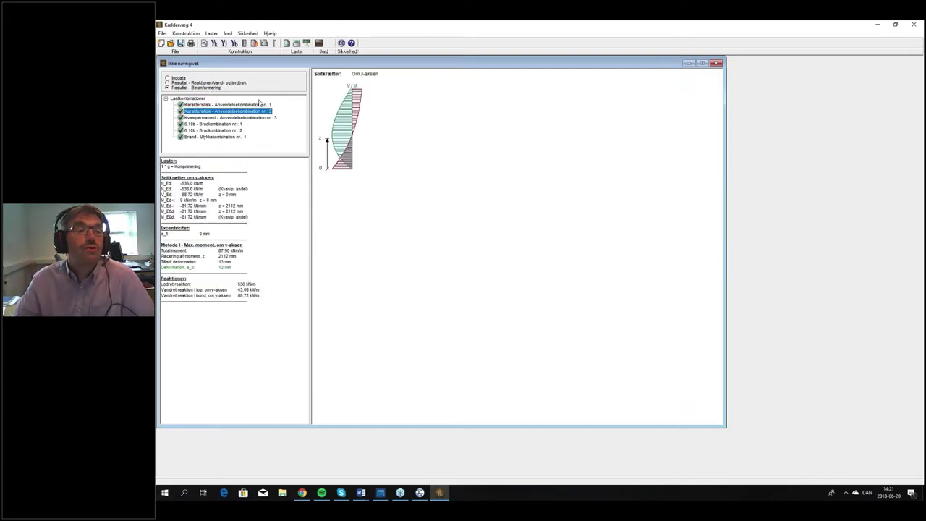
{"action": "left_click", "coordinate": [256, 105]}
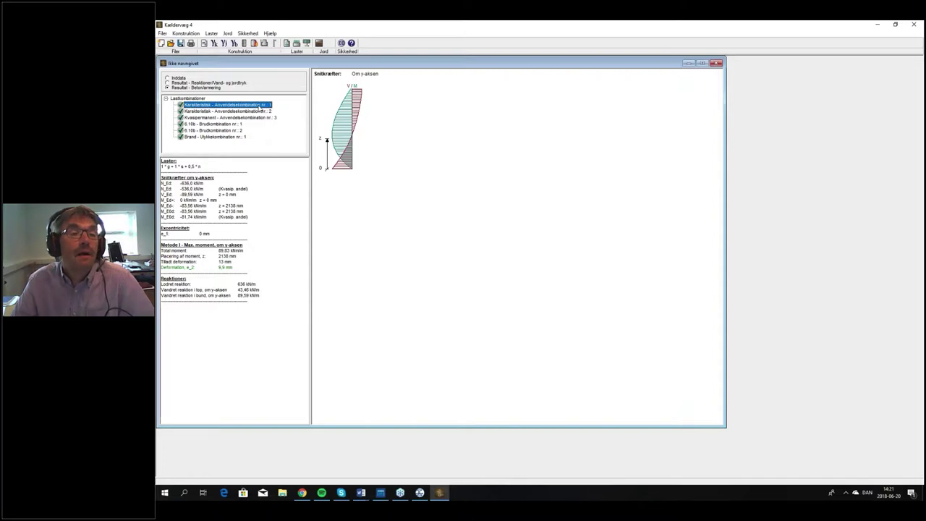
{"action": "left_click", "coordinate": [229, 267]}
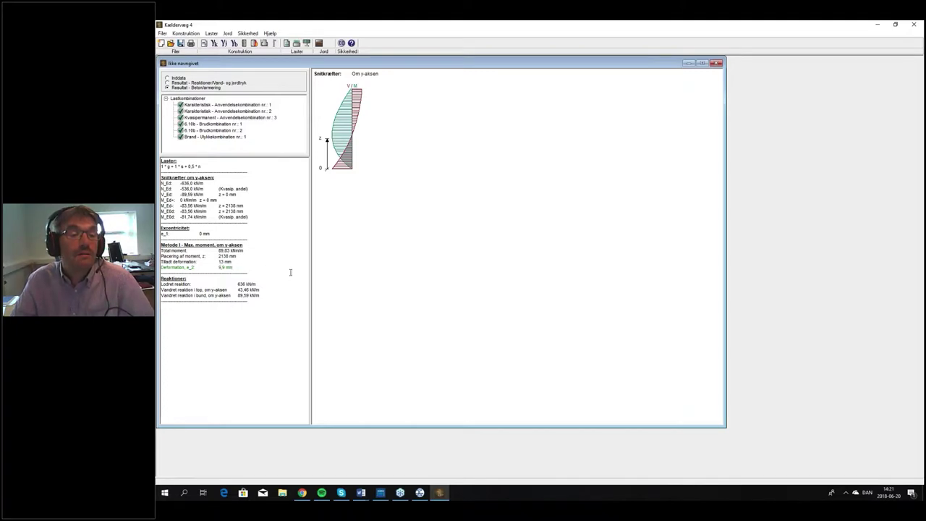
{"action": "left_click", "coordinate": [233, 262]}
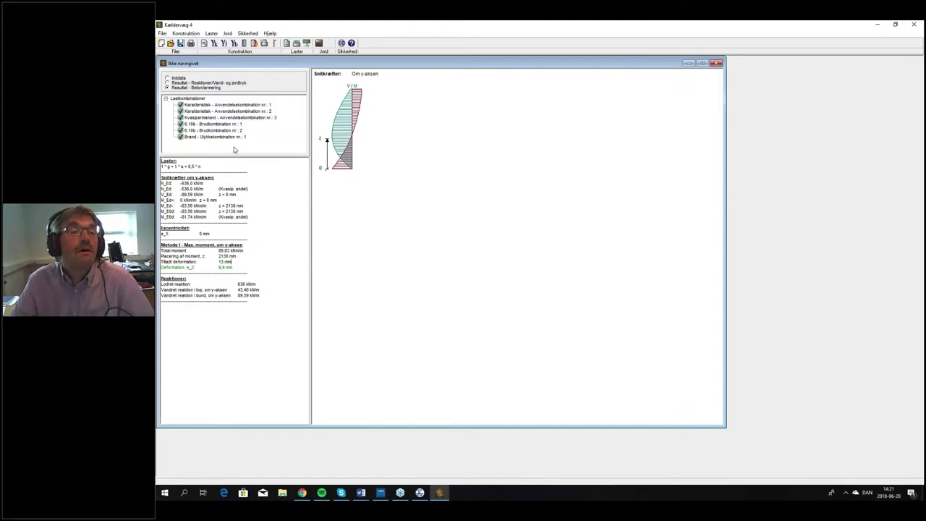
Step: Review the deformation results for Karakteristisk serviceability combination 2 and the deformation and crack width results for Kvasipermanent combination 3
{"action": "left_click", "coordinate": [243, 112]}
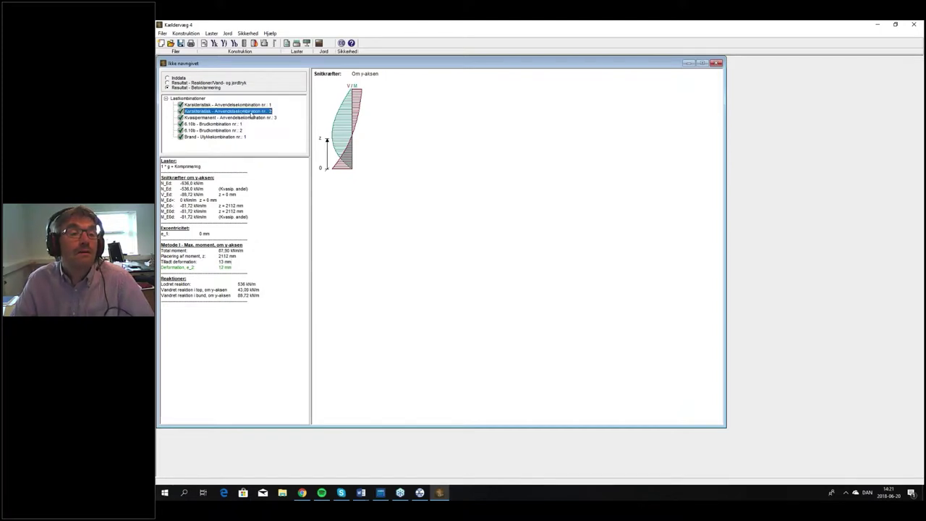
{"action": "left_click", "coordinate": [233, 267]}
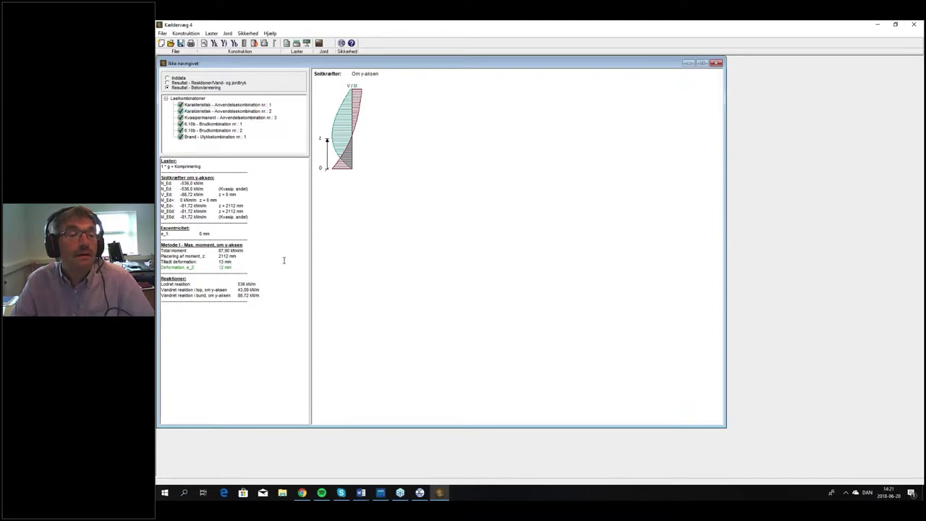
{"action": "left_click", "coordinate": [240, 118]}
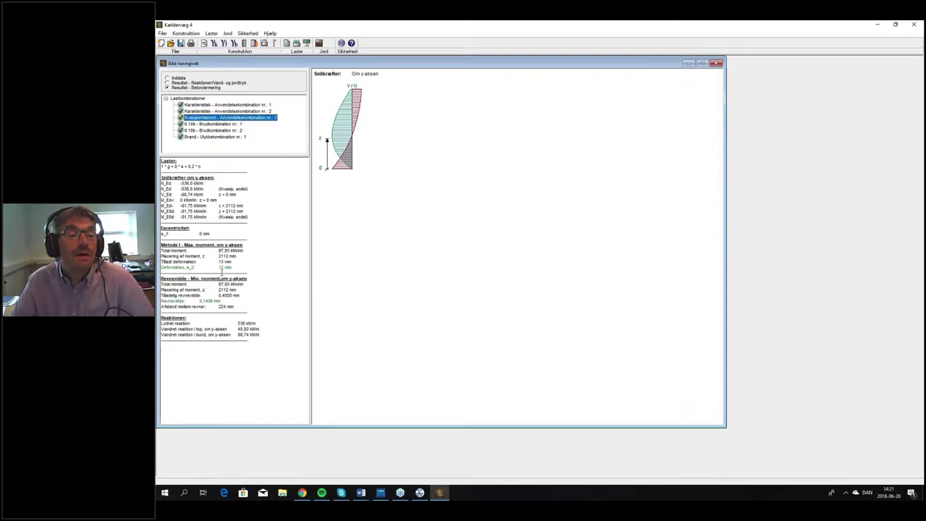
{"action": "left_click", "coordinate": [219, 267]}
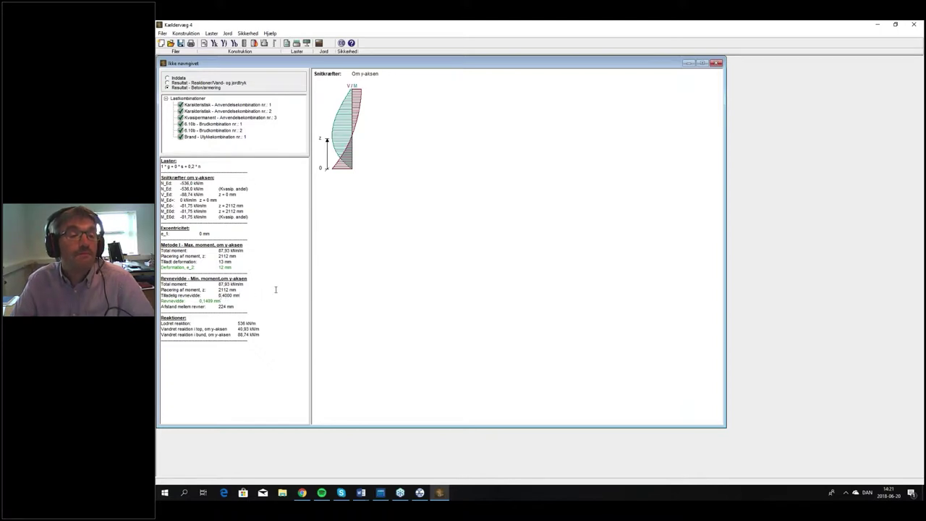
Step: Examine the 6.10b Brudkombination nr. 1 results, comparing eccentricities and total moments for Metode NS and Metode II with the ultimate moment
{"action": "left_click", "coordinate": [220, 125]}
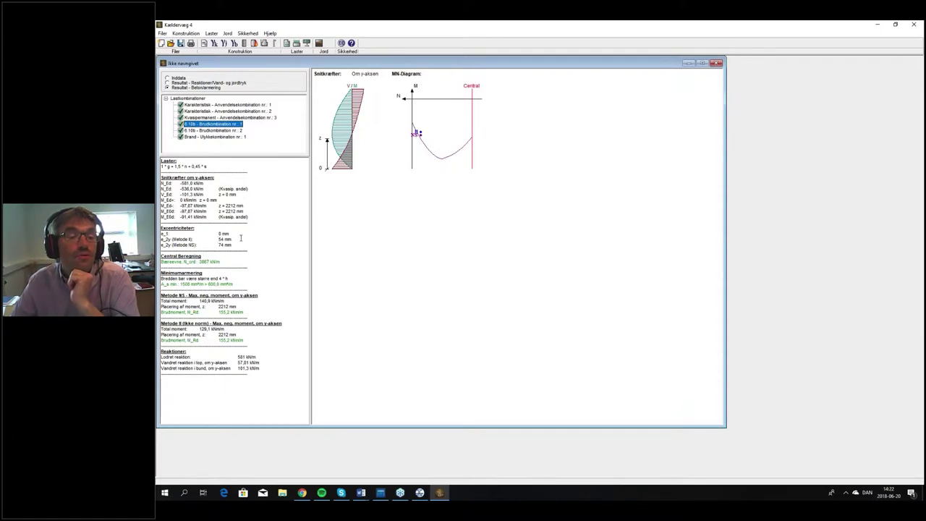
{"action": "left_click", "coordinate": [218, 239]}
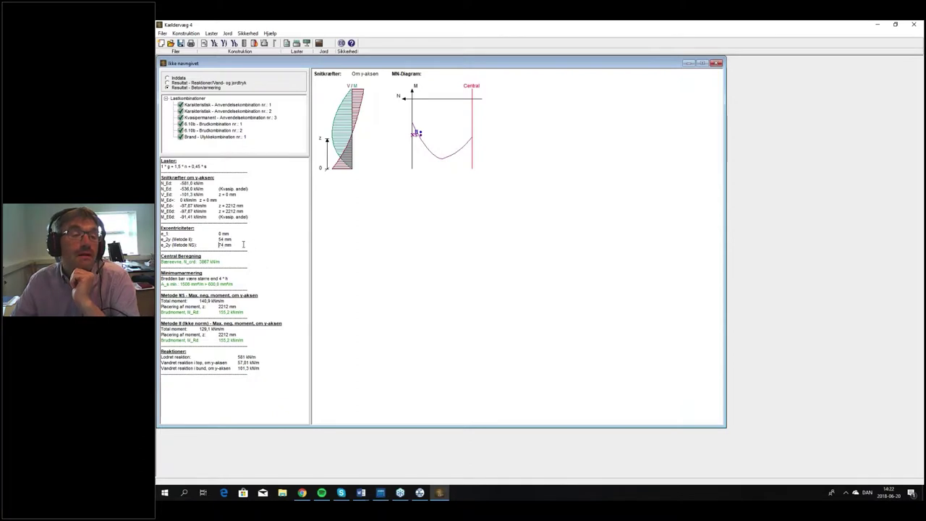
{"action": "left_click", "coordinate": [248, 246]}
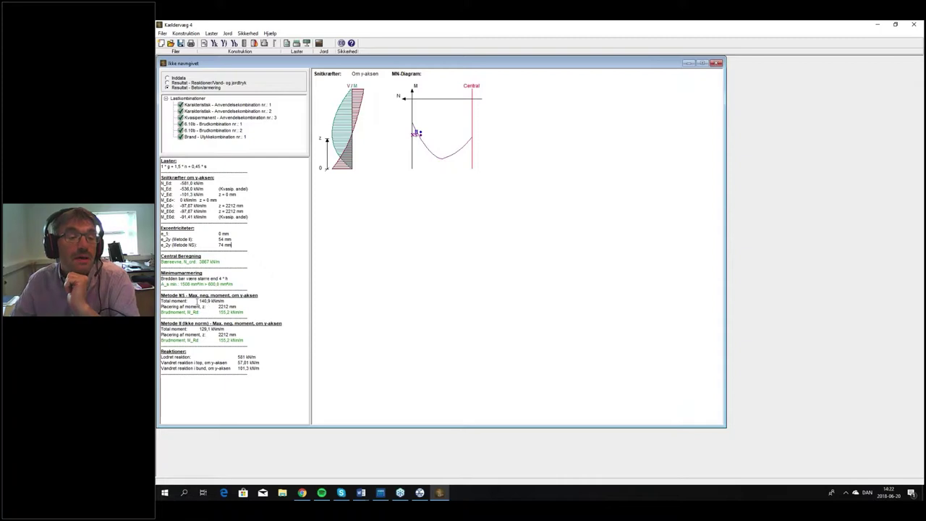
{"action": "key", "text": "Right"}
{"action": "key", "text": "Right"}
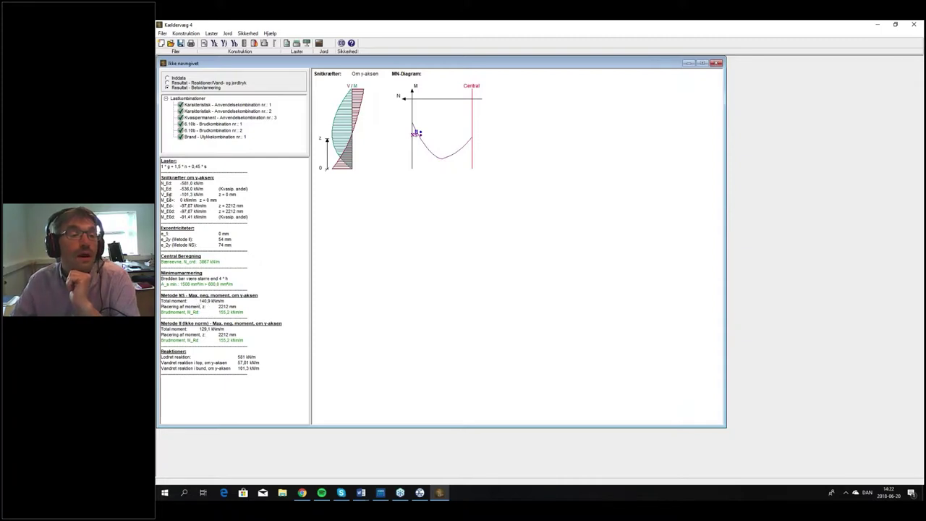
{"action": "left_click", "coordinate": [200, 300]}
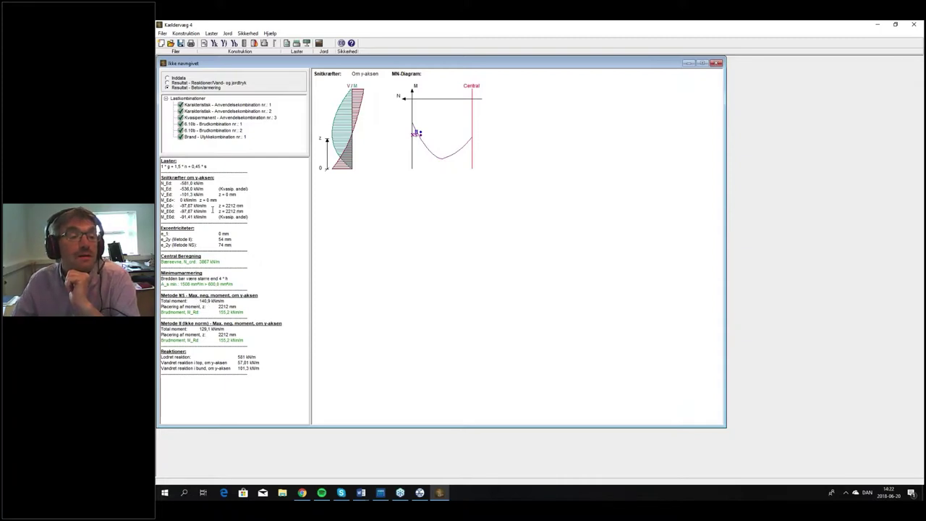
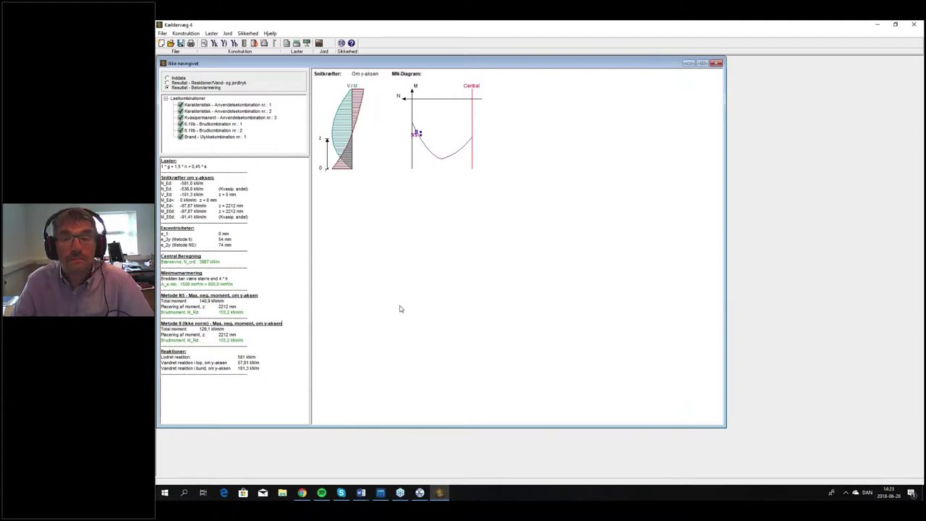
Step: Review the fire results for Brand Ulykkekombination nr. 1, including the temperature distribution and the Metode NS moment check
{"action": "left_click", "coordinate": [224, 141]}
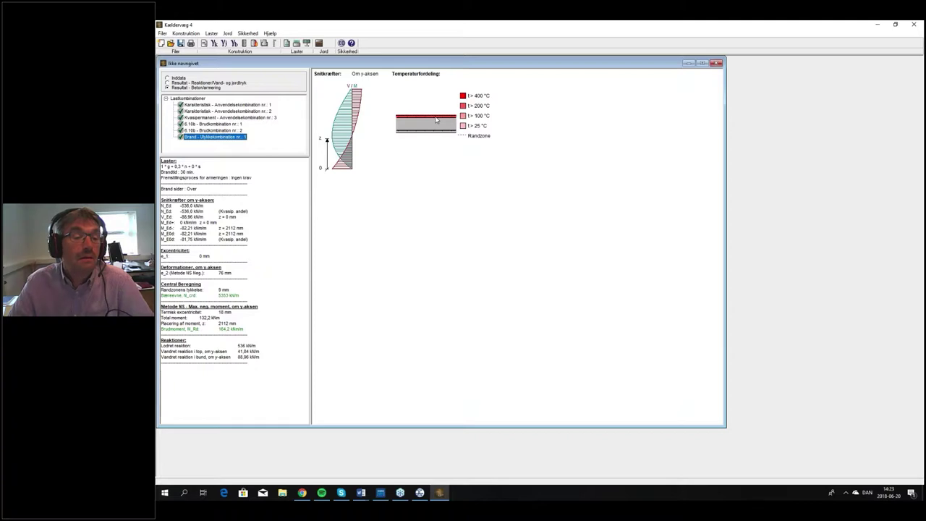
{"action": "left_click", "coordinate": [181, 306]}
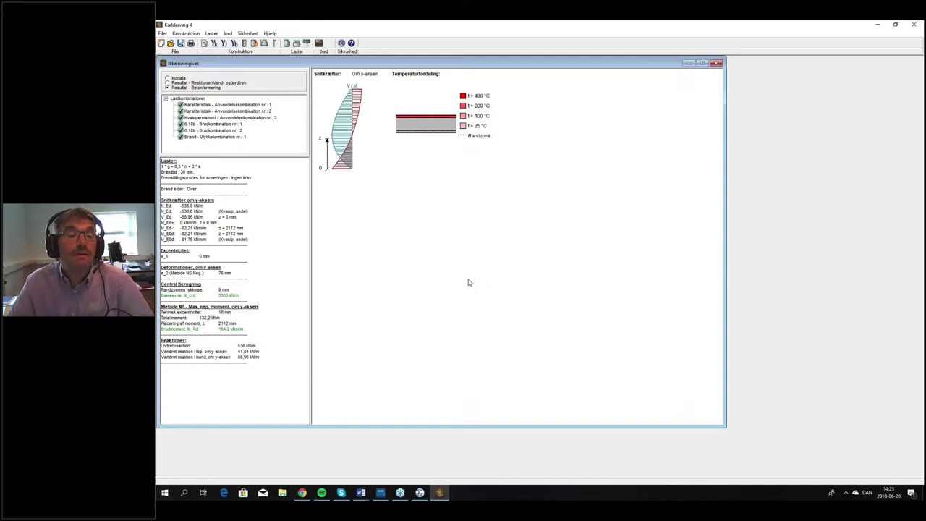
{"action": "left_click", "coordinate": [264, 304]}
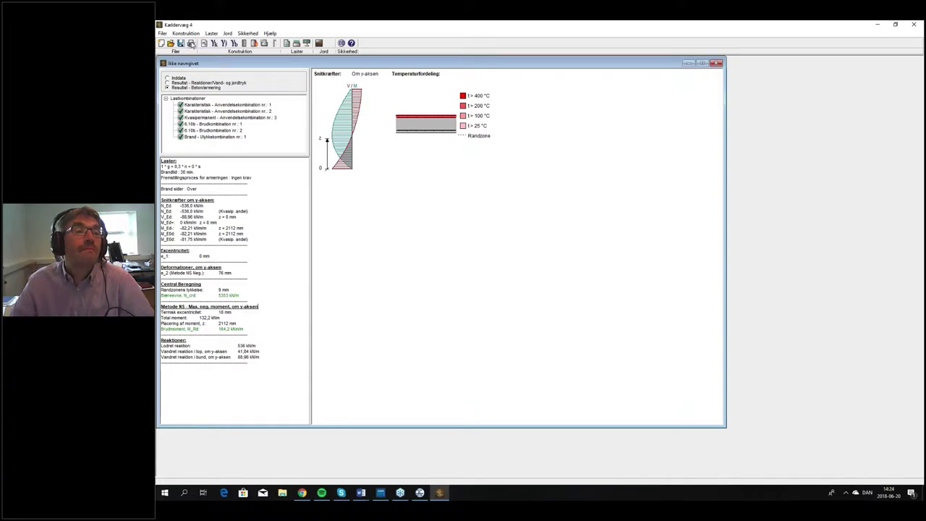
Step: Configure the printout with both result overviews, calculated parameters, detailed results for Brud 6.10b: 1*g + 1,5*n + 0,45*s, and colour illustrations
{"action": "left_click", "coordinate": [190, 43]}
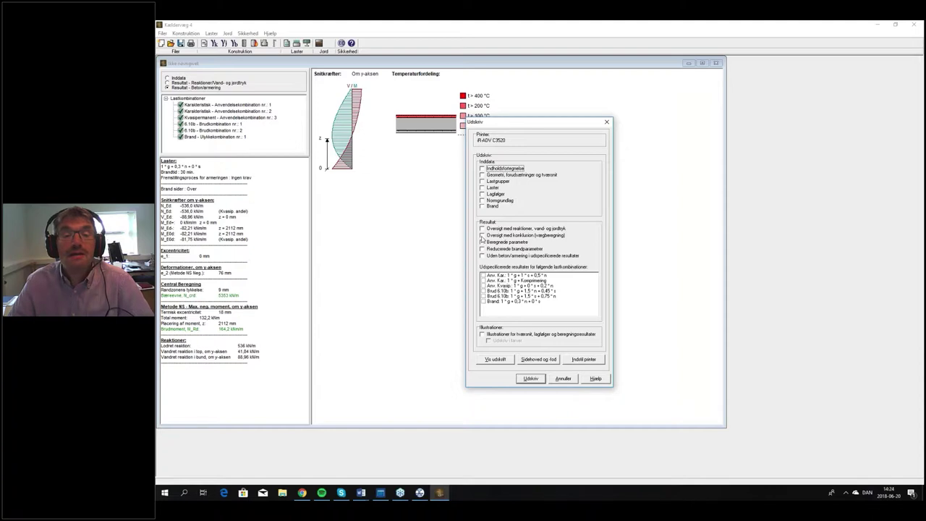
{"action": "left_click", "coordinate": [482, 236]}
{"action": "left_click", "coordinate": [544, 229]}
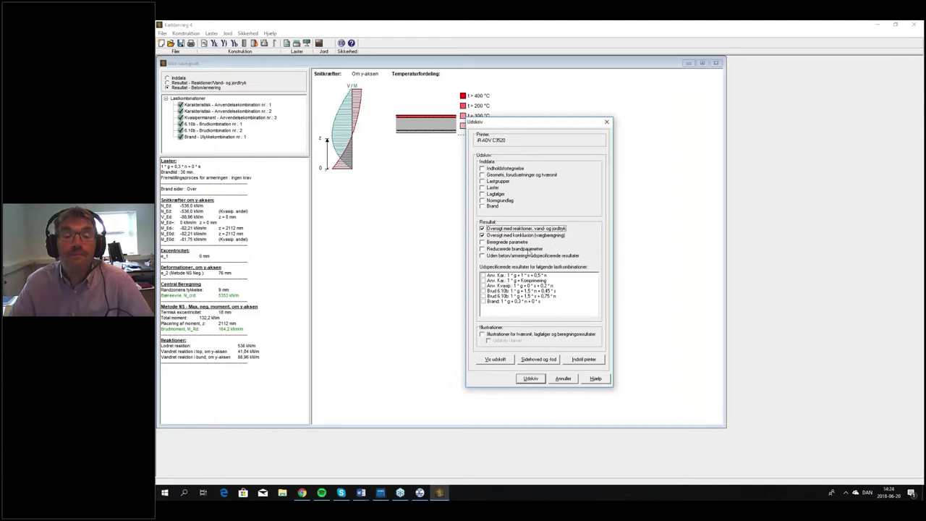
{"action": "left_click", "coordinate": [482, 243]}
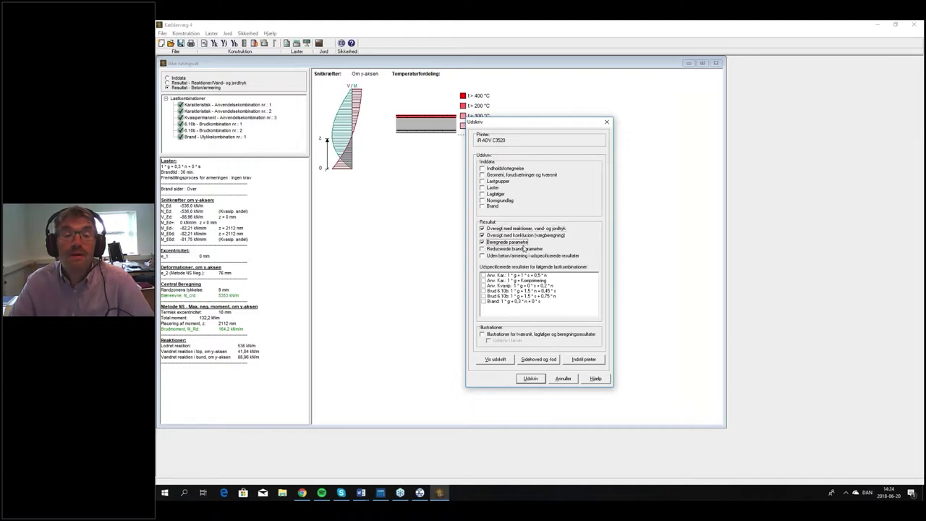
{"action": "left_click", "coordinate": [483, 291]}
{"action": "left_click", "coordinate": [483, 334]}
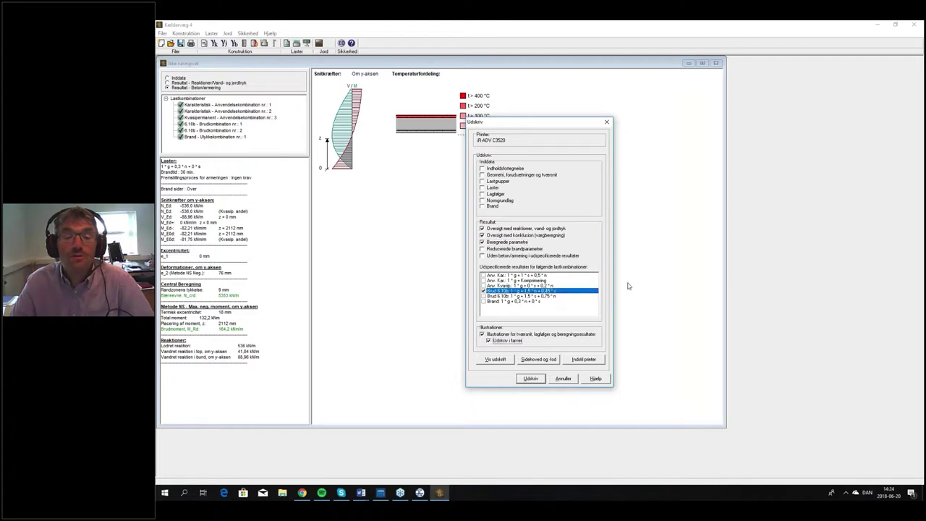
Step: Preview the printout full screen and read the water and earth pressure overview and the wall calculation overview on pages 1 and 2
{"action": "left_click", "coordinate": [496, 359]}
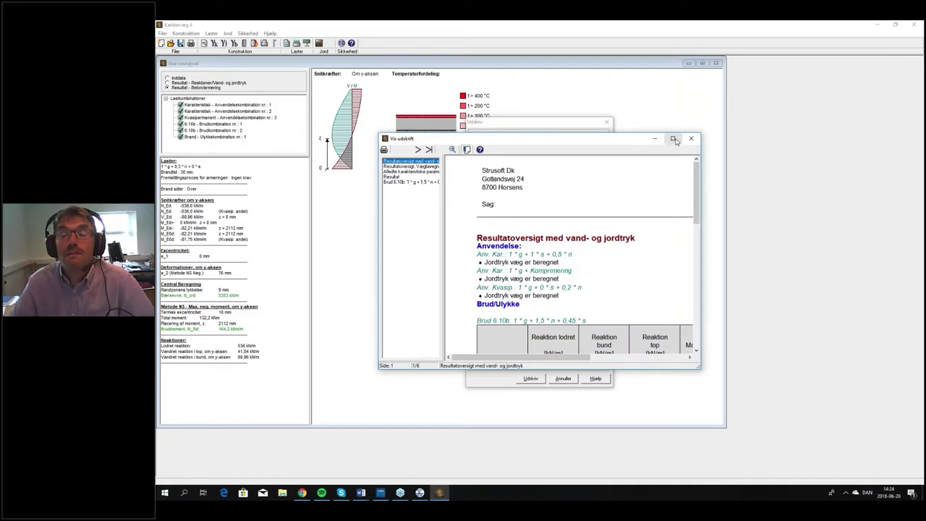
{"action": "left_click", "coordinate": [674, 139]}
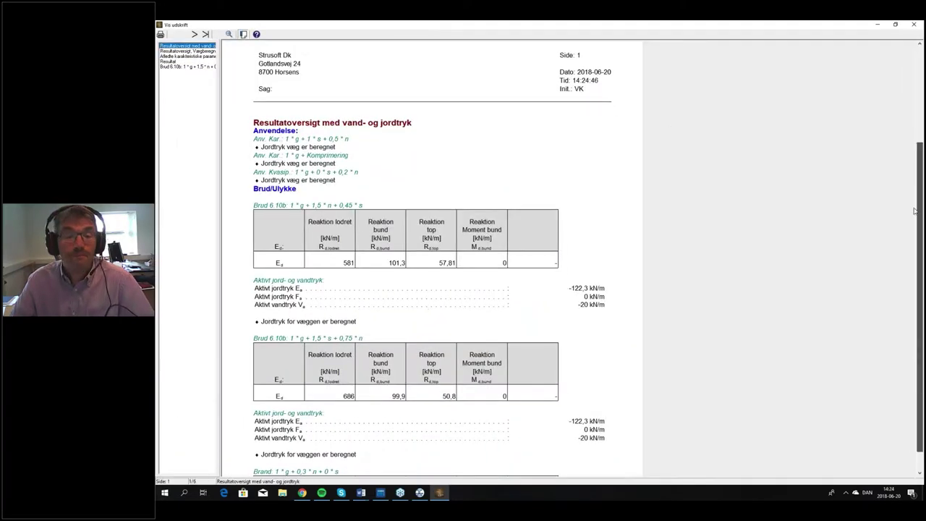
{"action": "scroll", "coordinate": [913, 222], "scroll_direction": "down", "scroll_amount": 3}
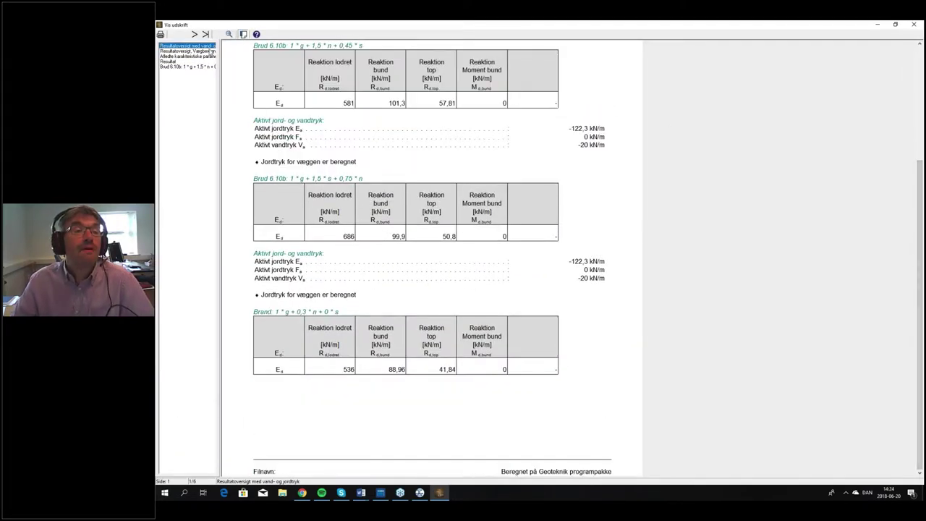
{"action": "left_click", "coordinate": [194, 35]}
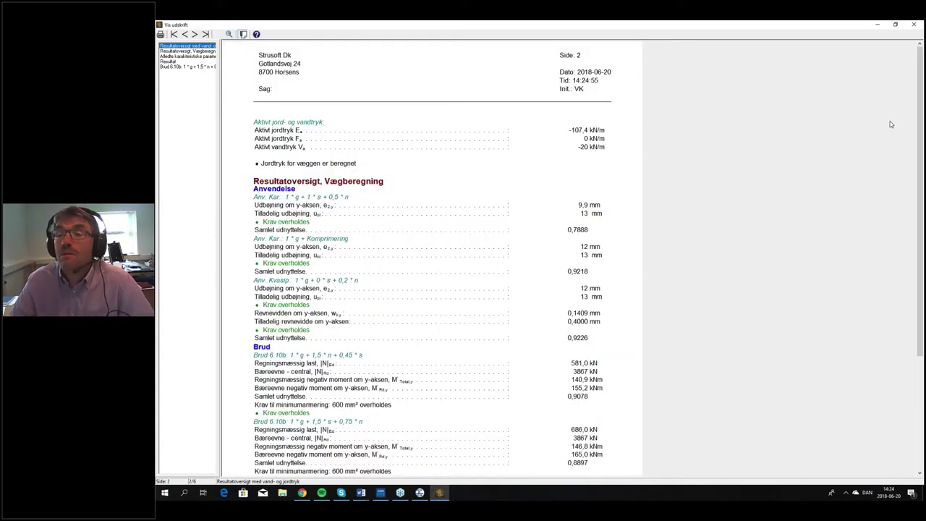
{"action": "scroll", "coordinate": [641, 209], "scroll_direction": "down", "scroll_amount": 2}
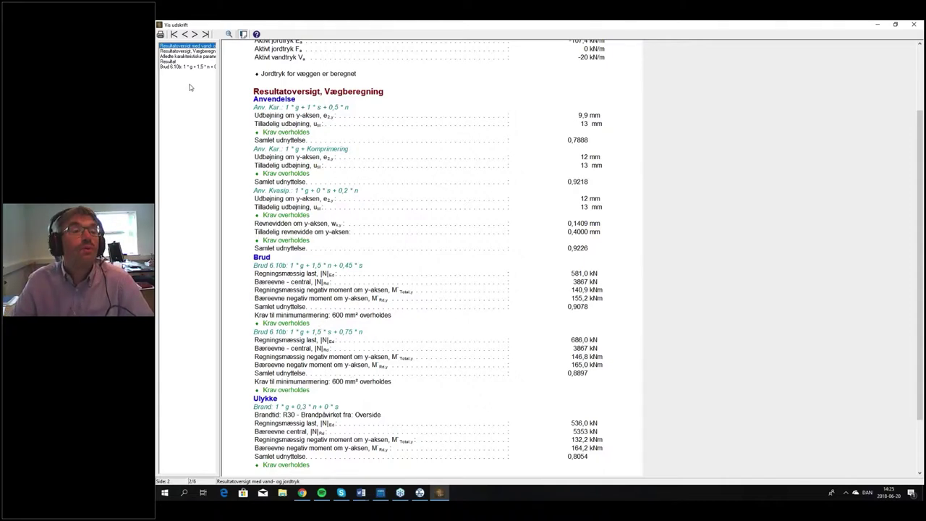
Step: Review the derived parameters and detailed Brud 6.10b results on printout pages 3 to 6, then close the preview and print settings
{"action": "left_click", "coordinate": [195, 35]}
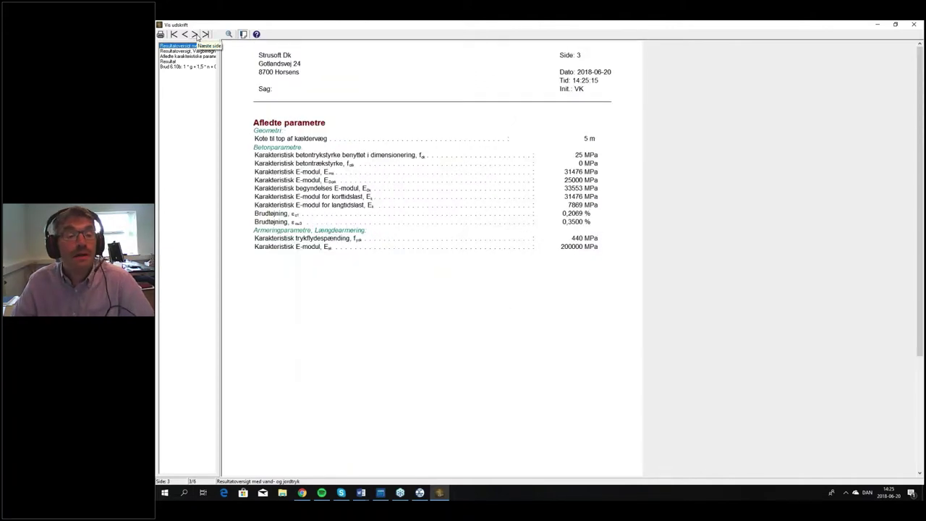
{"action": "left_click", "coordinate": [196, 34]}
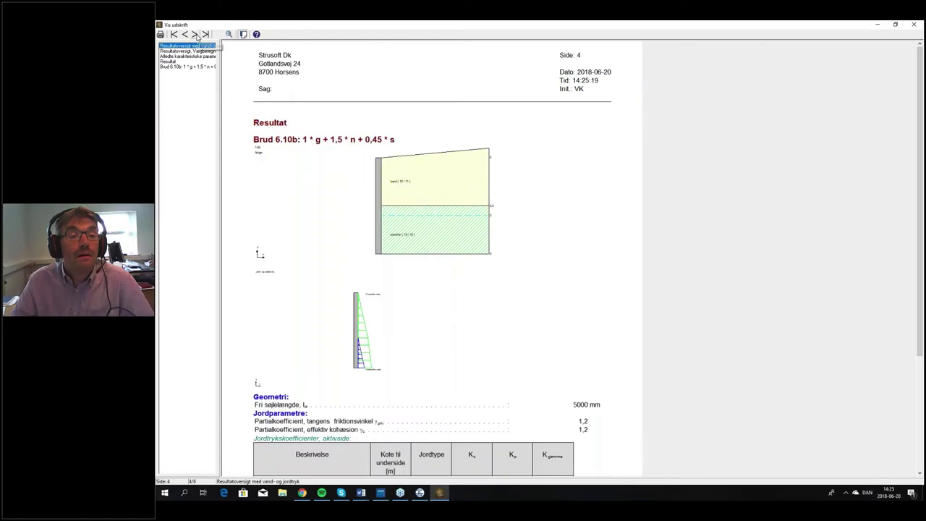
{"action": "left_click_drag", "start_coordinate": [913, 152], "coordinate": [907, 300]}
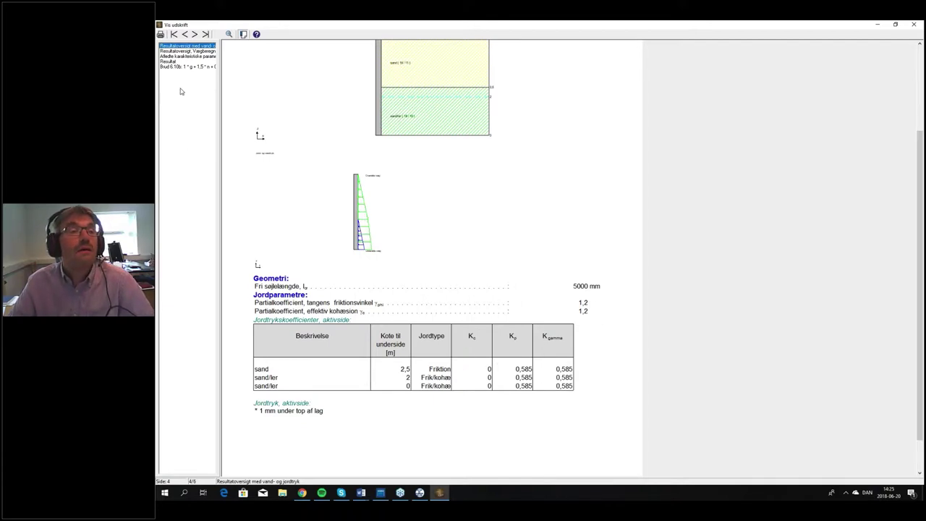
{"action": "left_click", "coordinate": [196, 34]}
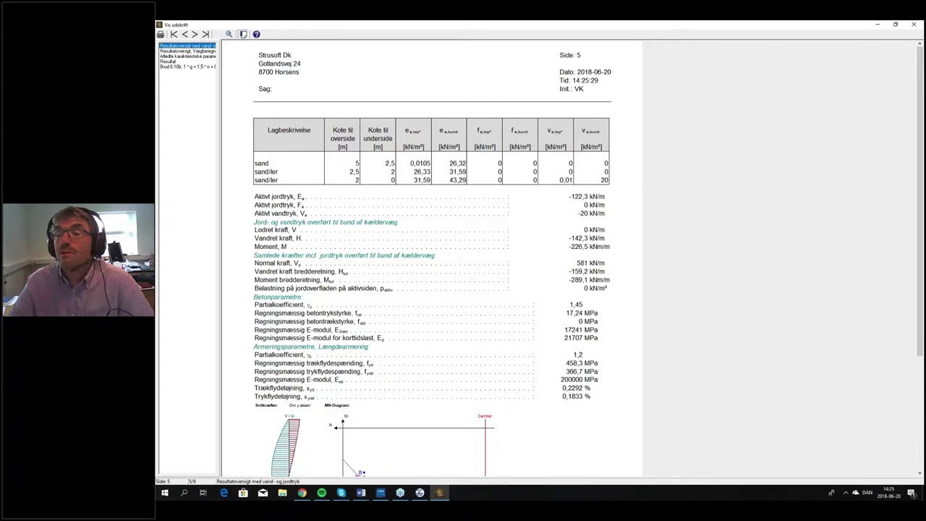
{"action": "scroll", "coordinate": [921, 168], "scroll_direction": "down", "scroll_amount": 3}
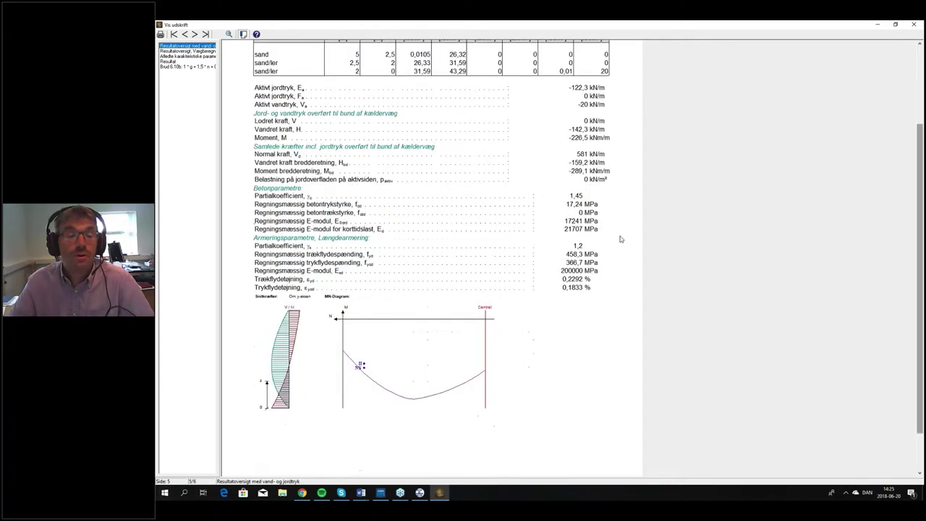
{"action": "left_click", "coordinate": [204, 34]}
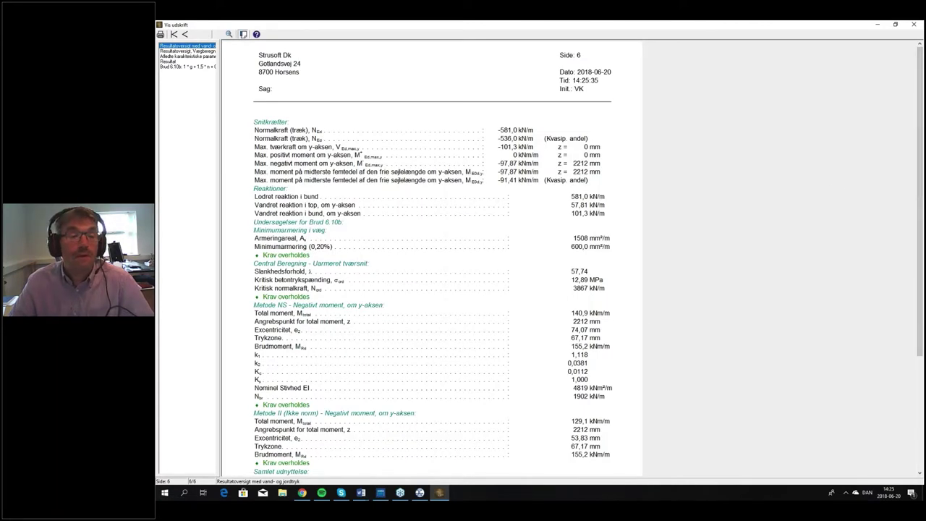
{"action": "left_click_drag", "start_coordinate": [921, 194], "coordinate": [921, 228]}
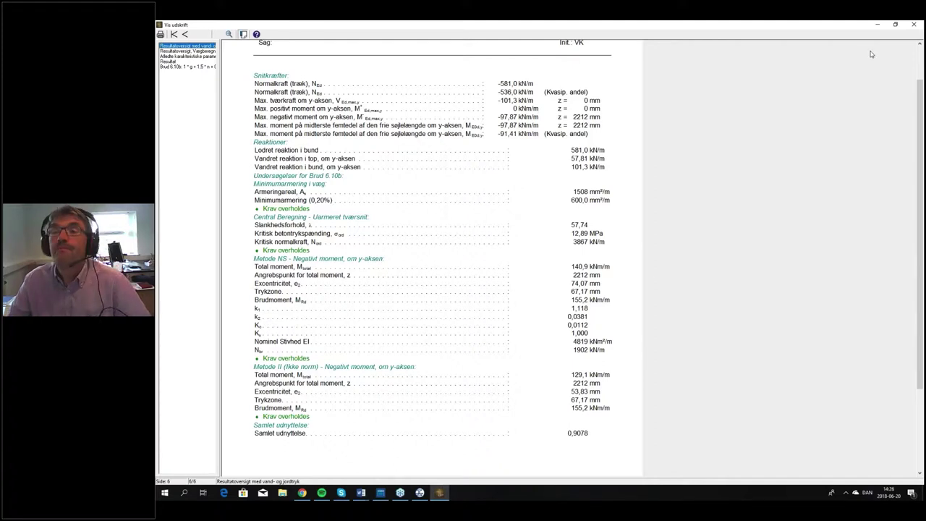
{"action": "left_click", "coordinate": [915, 26]}
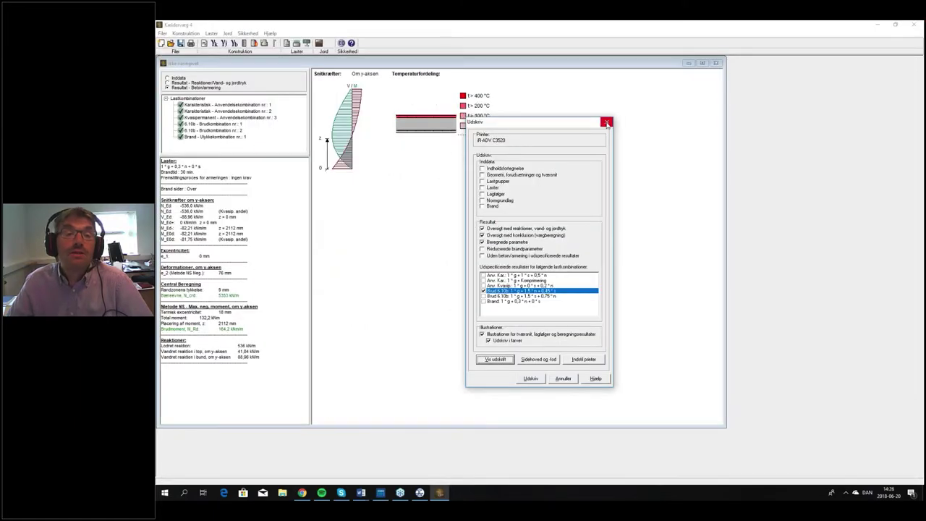
{"action": "left_click", "coordinate": [606, 123]}
Step: Read the help topic for the wall cross-section and reinforcement settings, then leave the settings without making changes
{"action": "left_click", "coordinate": [244, 43]}
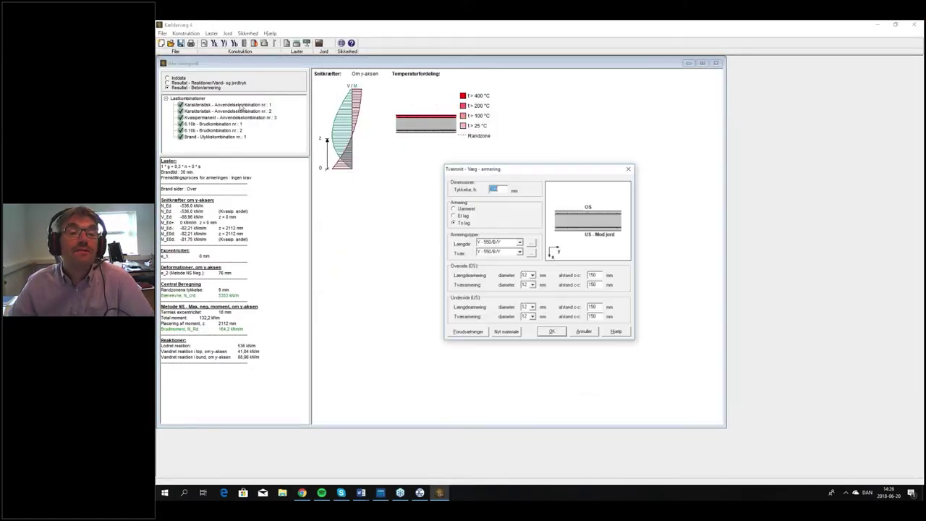
{"action": "left_click", "coordinate": [616, 331]}
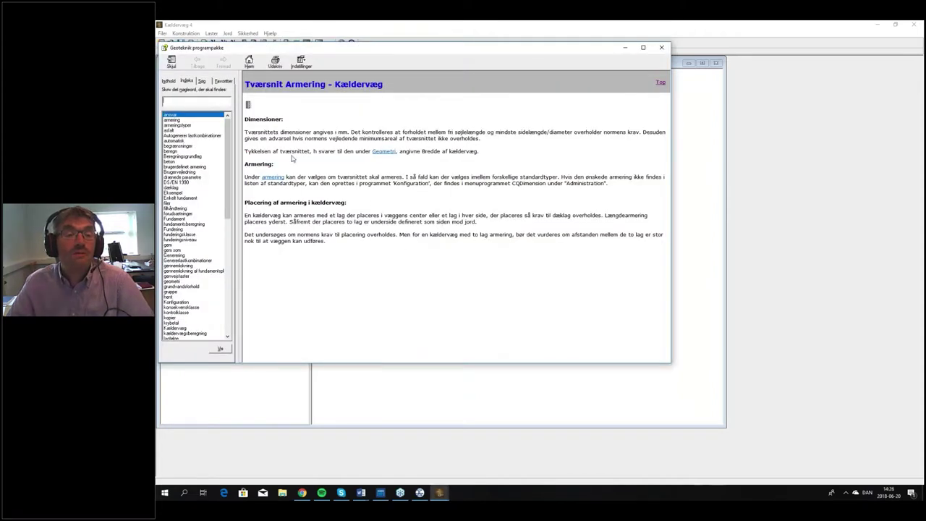
{"action": "left_click", "coordinate": [626, 49]}
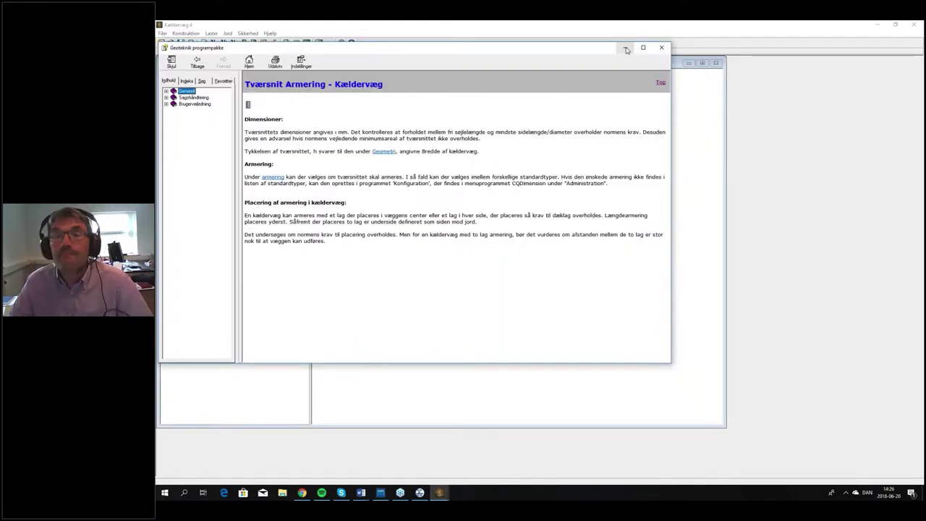
{"action": "left_click", "coordinate": [626, 48]}
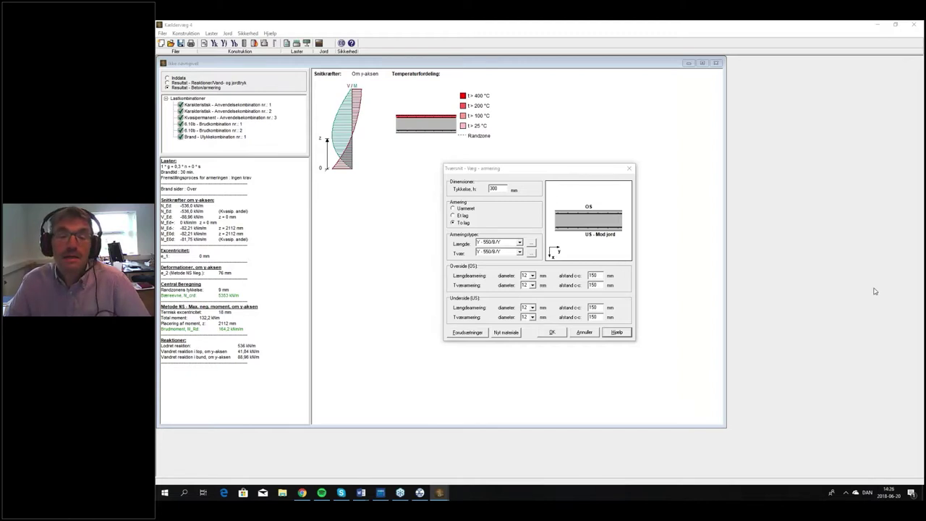
{"action": "left_click", "coordinate": [591, 333]}
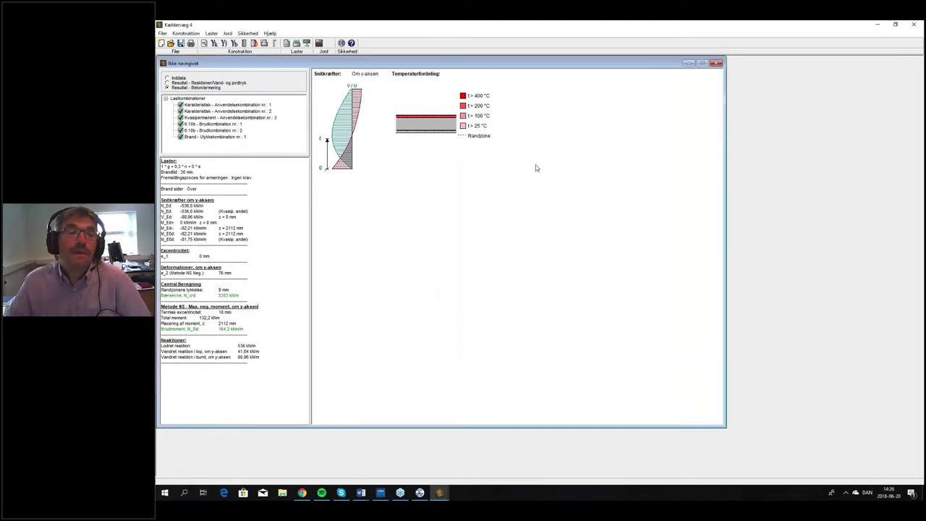
Step: Review the settings of serviceability load combination 2 with compaction (1 * g + Komprimering), then close the load combinations overview without changes
{"action": "left_click", "coordinate": [211, 34]}
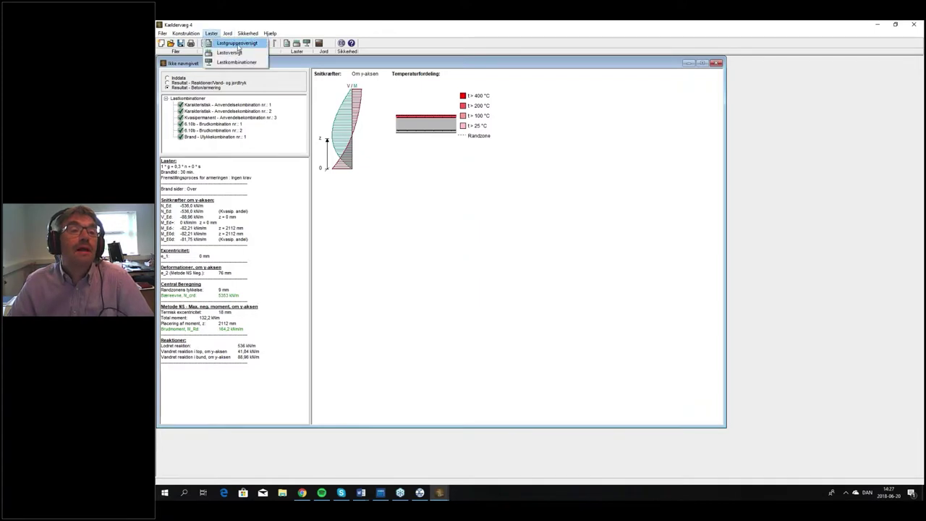
{"action": "left_click", "coordinate": [239, 63]}
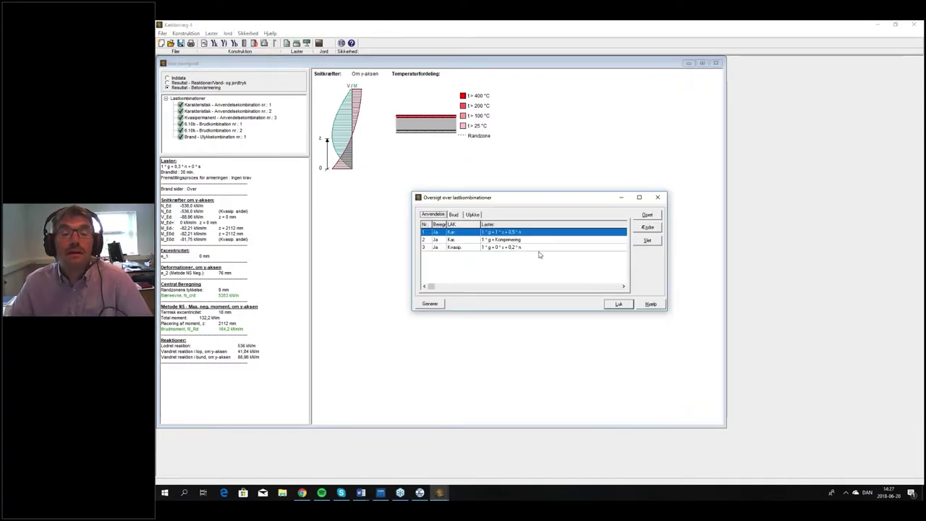
{"action": "left_click", "coordinate": [506, 240]}
{"action": "left_click", "coordinate": [647, 226]}
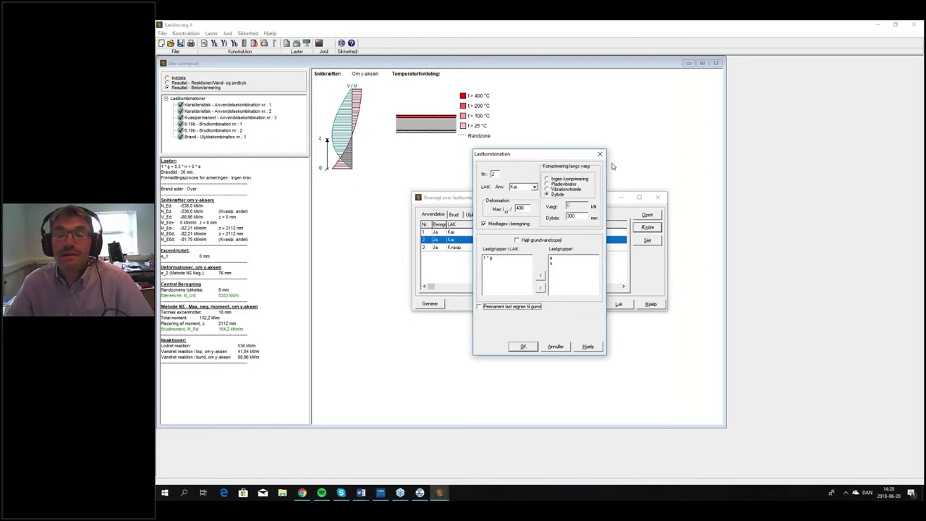
{"action": "left_click", "coordinate": [741, 149]}
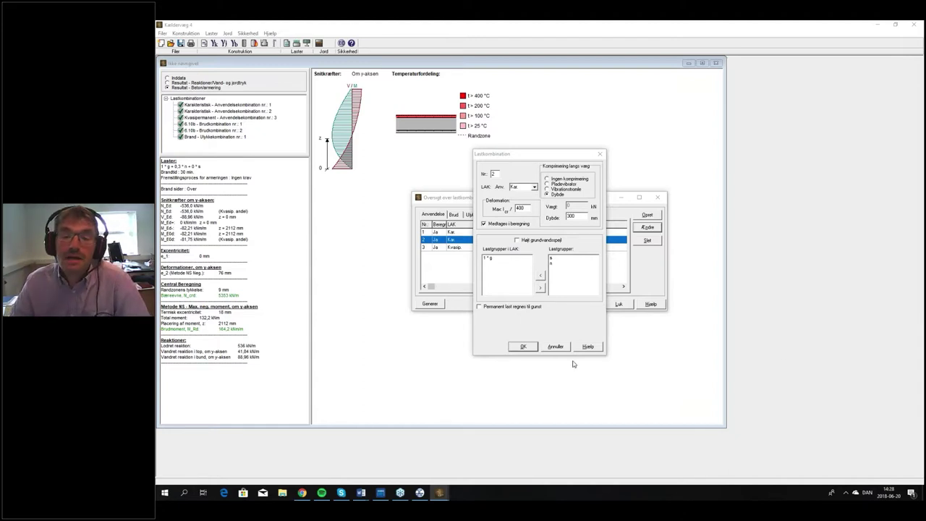
{"action": "left_click", "coordinate": [555, 347]}
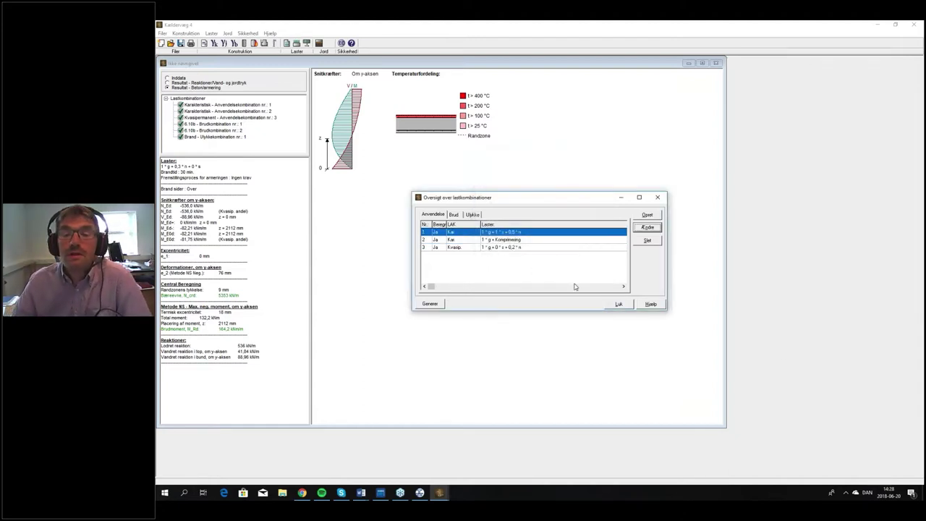
{"action": "left_click", "coordinate": [618, 304]}
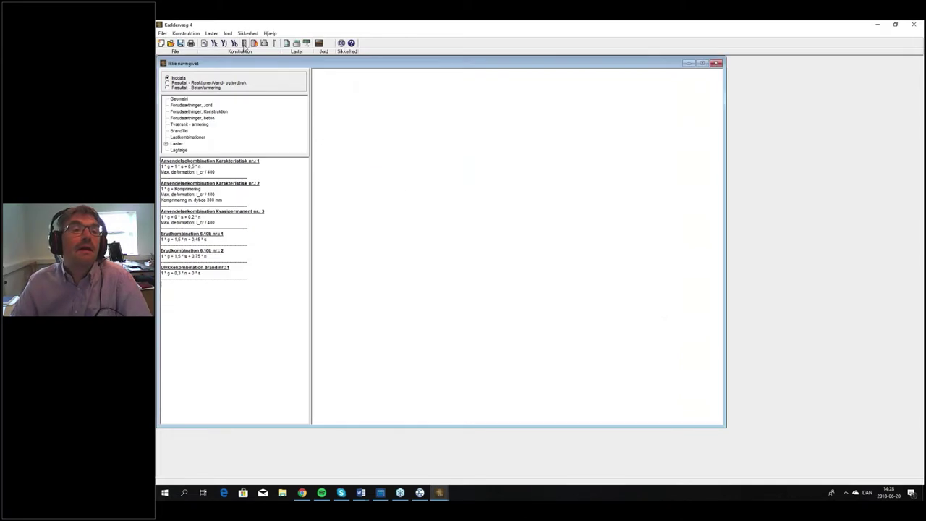
Step: Try 25 mm longitudinal reinforcement on both the Overside and Underside of the wall cross-section, then discard the changes
{"action": "left_click", "coordinate": [243, 44]}
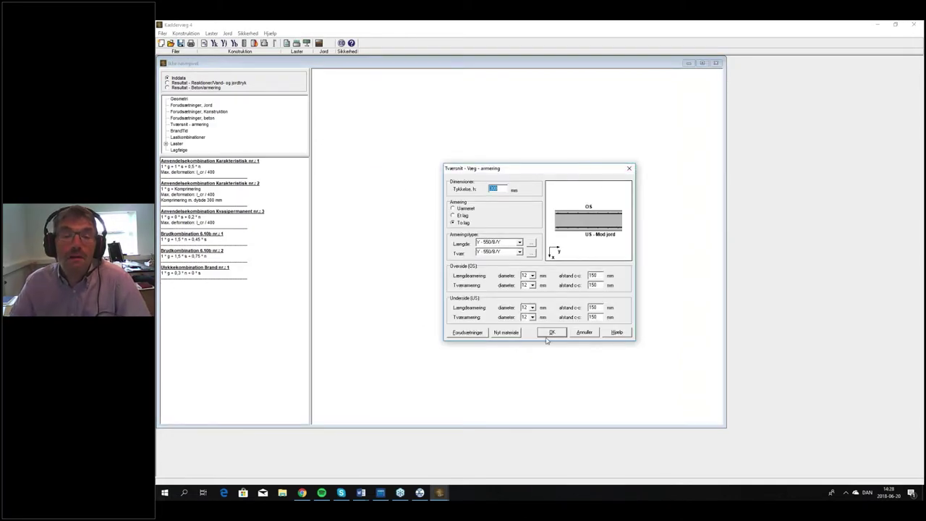
{"action": "left_click", "coordinate": [532, 276]}
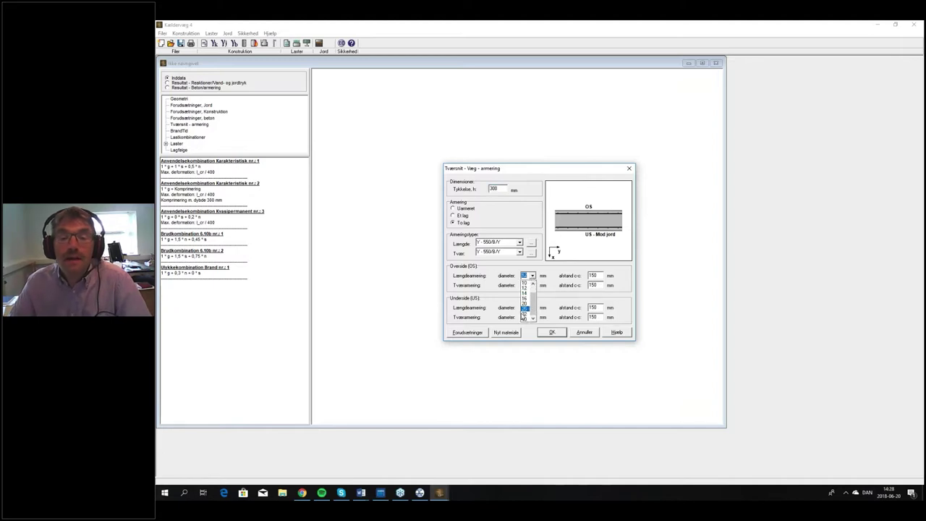
{"action": "left_click", "coordinate": [527, 312]}
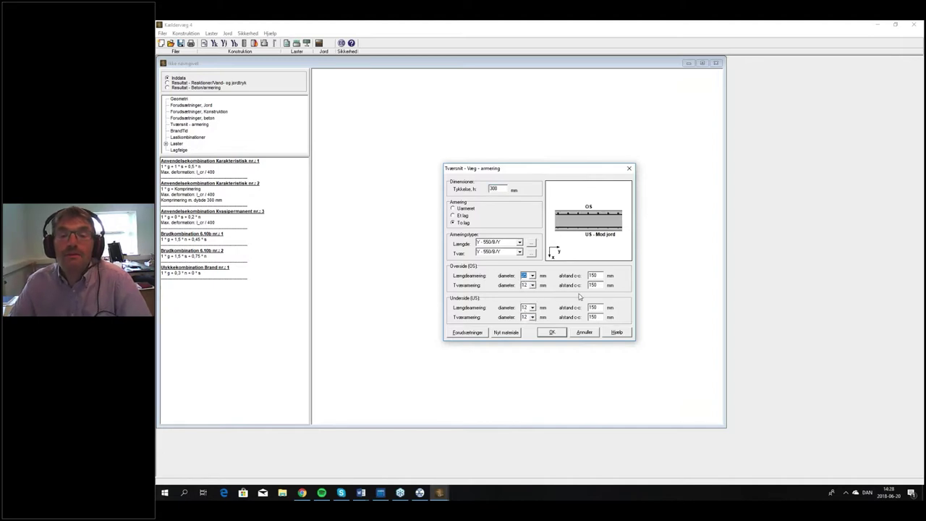
{"action": "left_click", "coordinate": [532, 307]}
{"action": "left_click", "coordinate": [525, 342]}
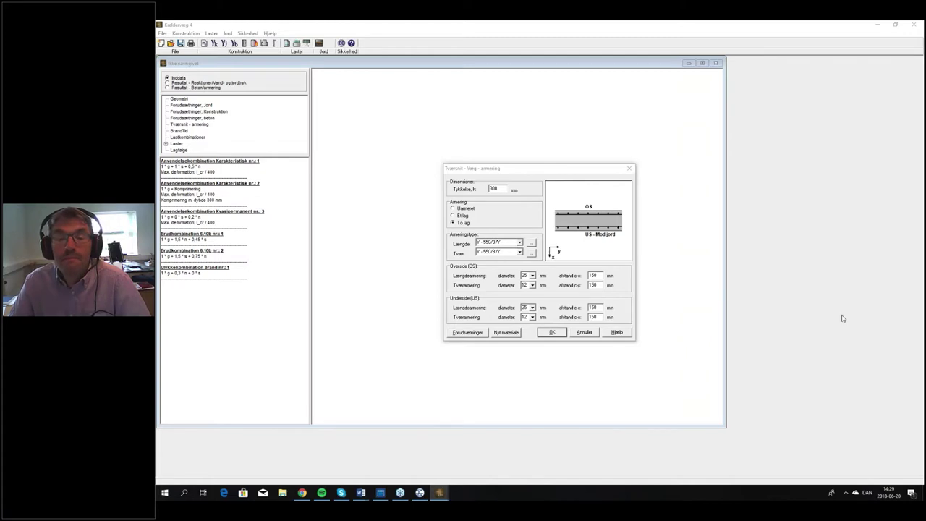
{"action": "left_click", "coordinate": [594, 332]}
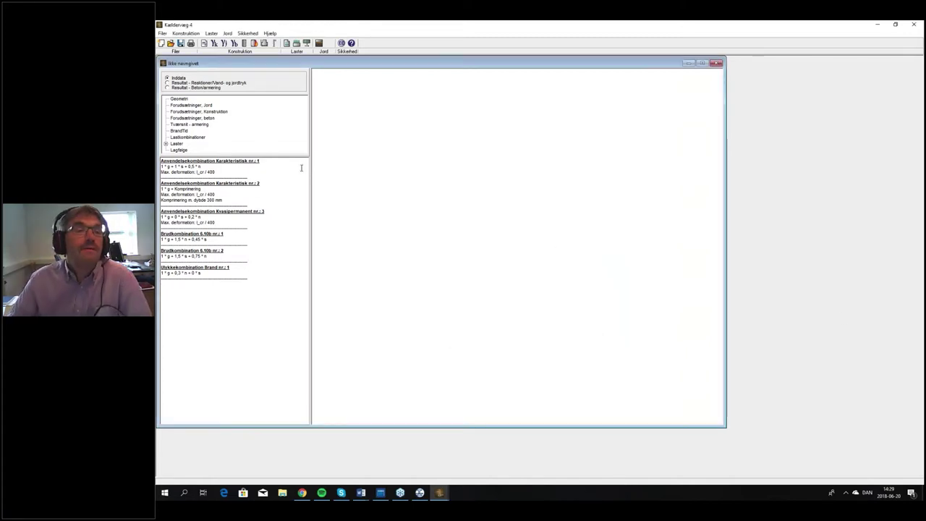
Step: Show the reaction, water and earth pressure results for the load combination Karakteristisk - Anvendelseskombination nr. 2
{"action": "left_click", "coordinate": [240, 84]}
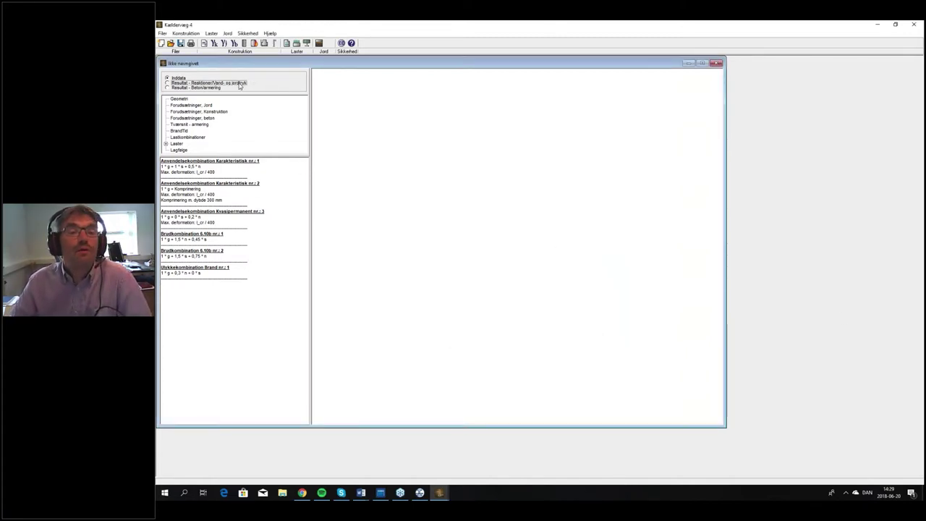
{"action": "left_click", "coordinate": [597, 283]}
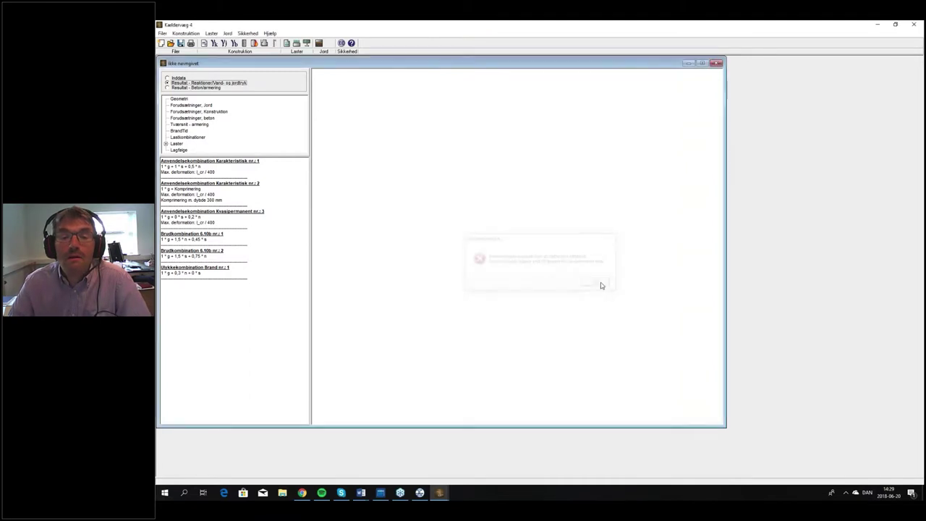
{"action": "left_click", "coordinate": [225, 112]}
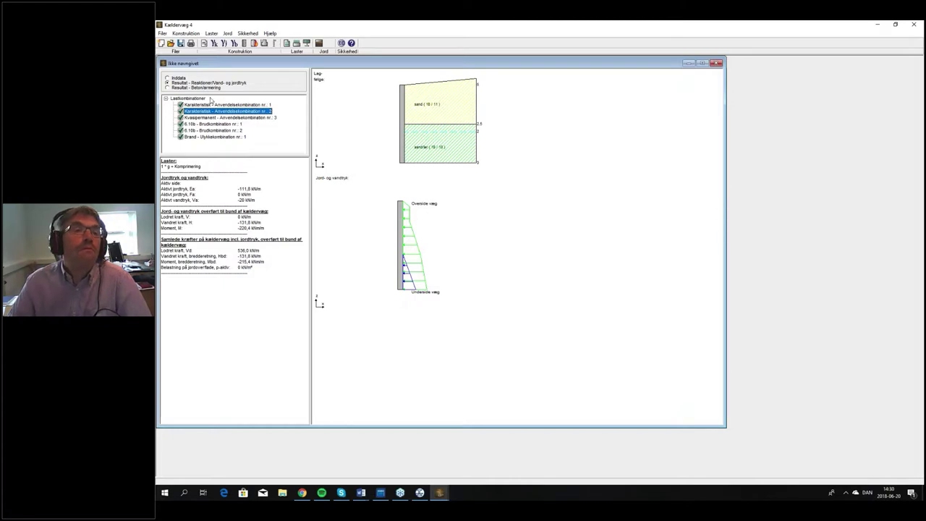
{"action": "left_click", "coordinate": [211, 33]}
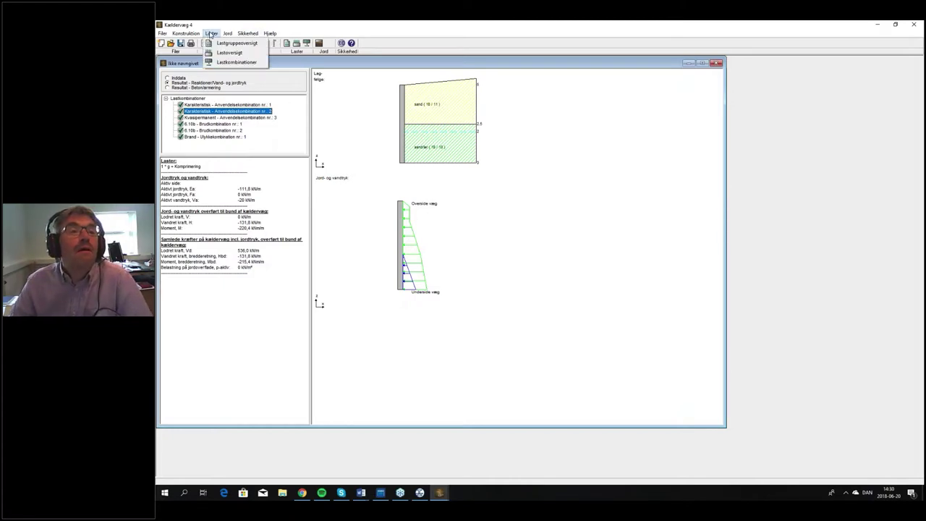
{"action": "left_click", "coordinate": [287, 94]}
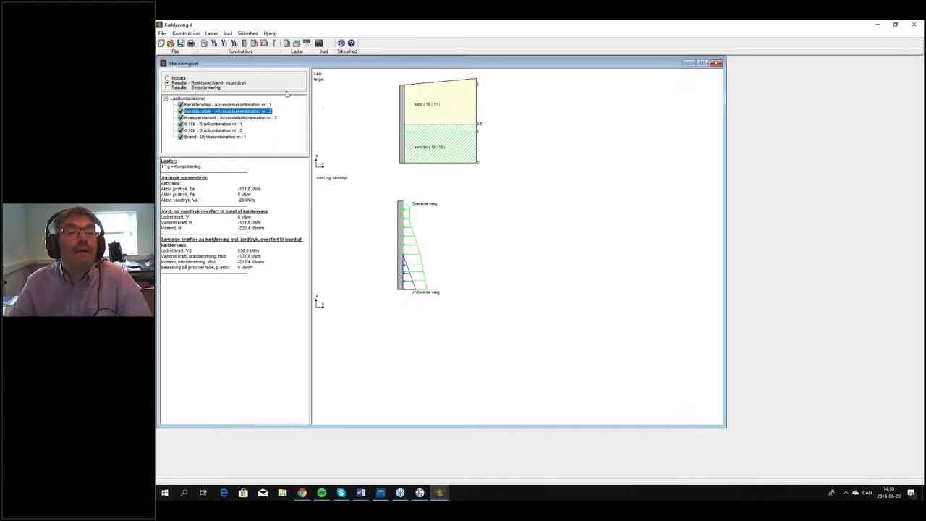
Step: Try disabling design at-rest pressure for ultimate and accidental cases in the basement wall assumptions, and discard the change
{"action": "left_click", "coordinate": [222, 44]}
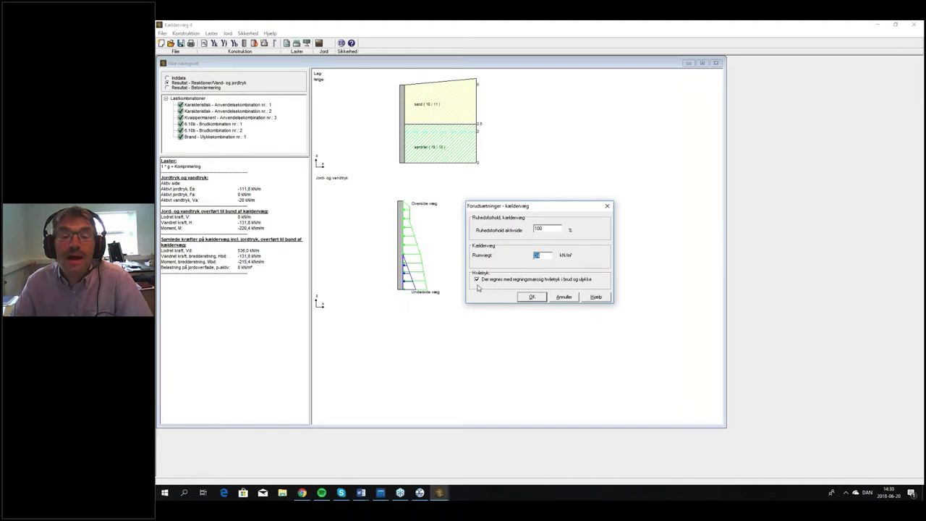
{"action": "left_click", "coordinate": [477, 280]}
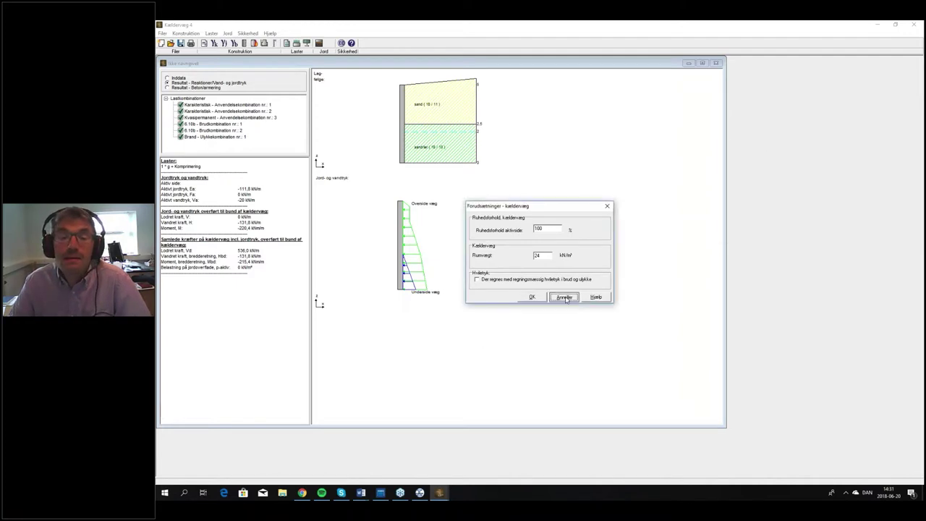
{"action": "left_click", "coordinate": [559, 300]}
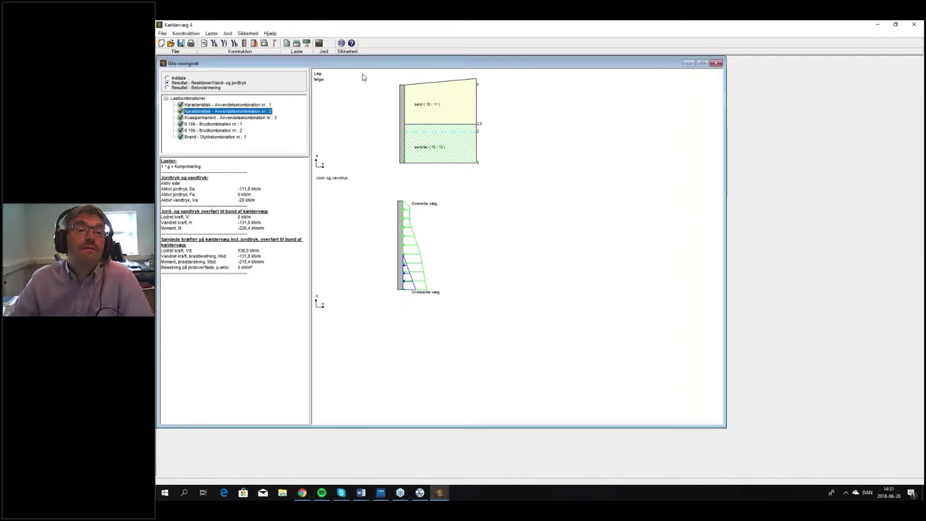
Step: Try the support conditions Indspændt-Fri and Indspændt-Simpelt for the wall and discard the changes
{"action": "left_click", "coordinate": [274, 44]}
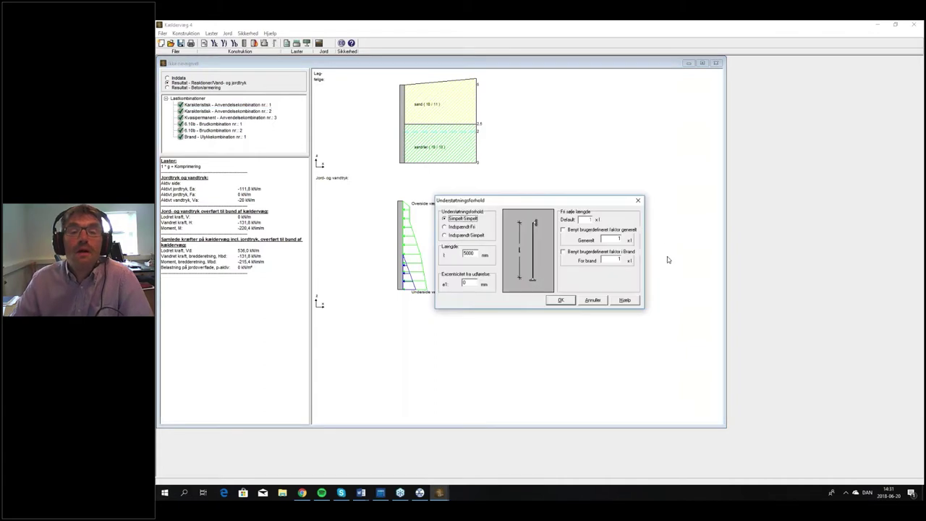
{"action": "left_click_drag", "start_coordinate": [598, 203], "coordinate": [649, 203]}
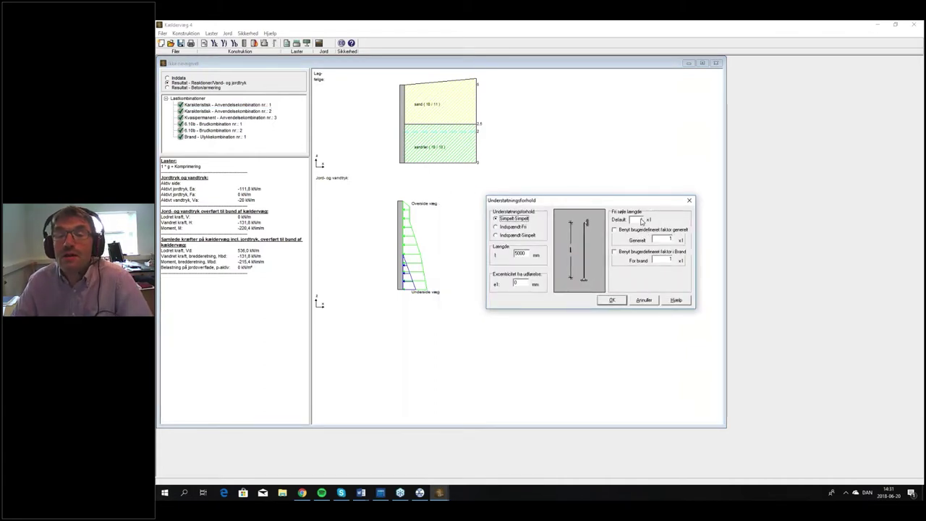
{"action": "left_click", "coordinate": [517, 227]}
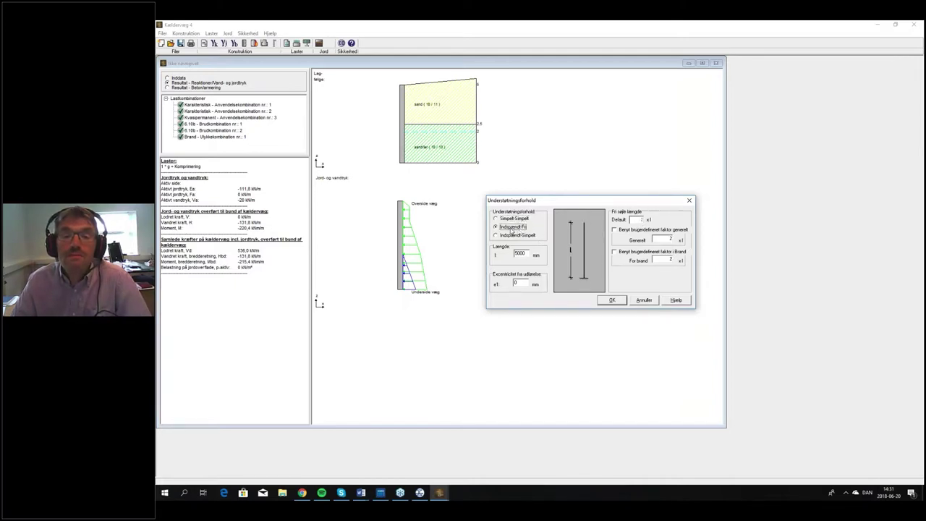
{"action": "left_click", "coordinate": [521, 236]}
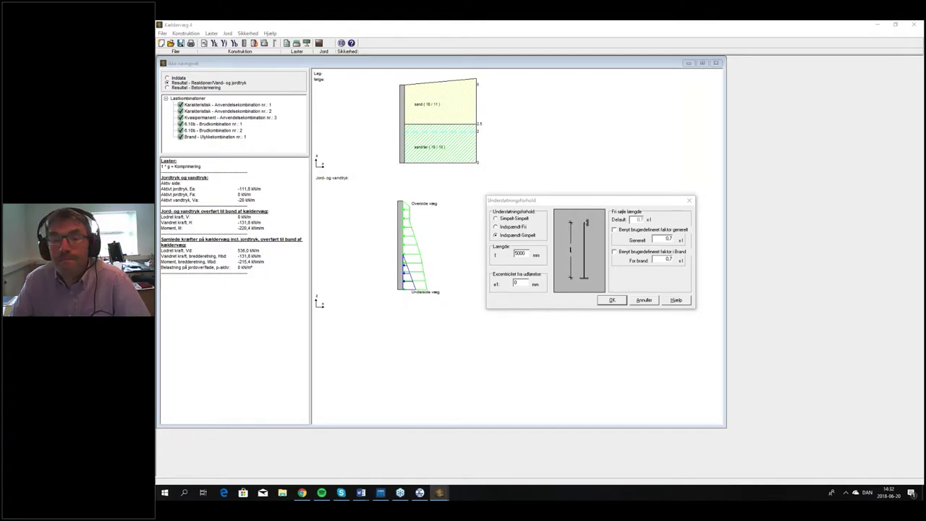
{"action": "left_click", "coordinate": [643, 301]}
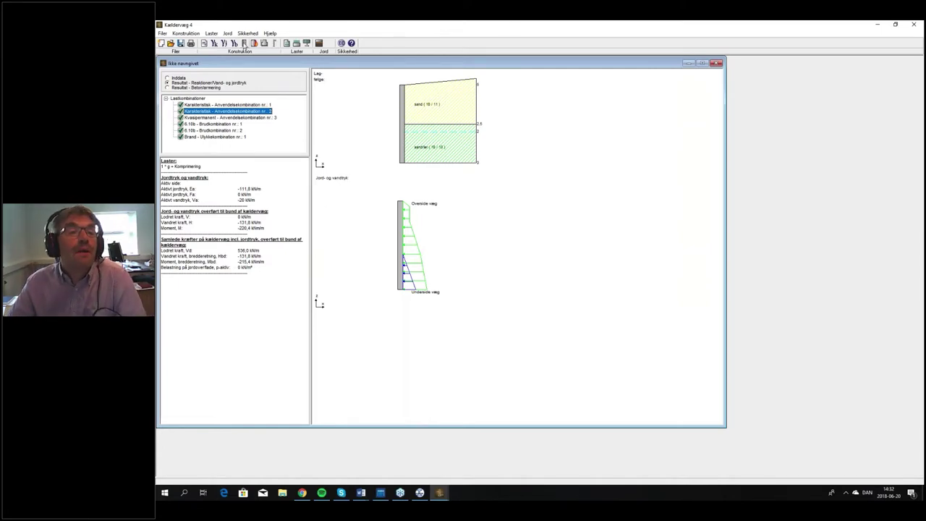
Step: Switch the concrete cover from automatic to user-defined in the concrete assumptions and enter 40 mm
{"action": "left_click", "coordinate": [235, 45]}
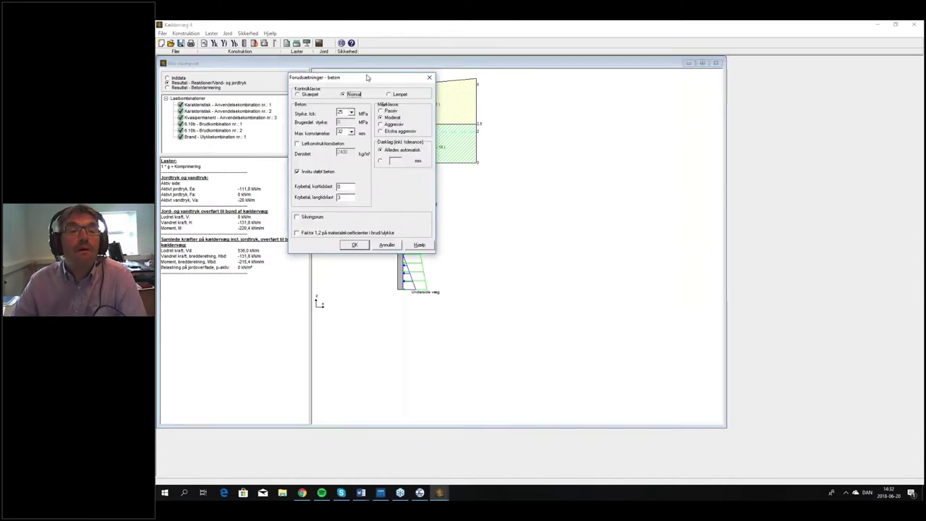
{"action": "left_click_drag", "start_coordinate": [365, 76], "coordinate": [586, 143]}
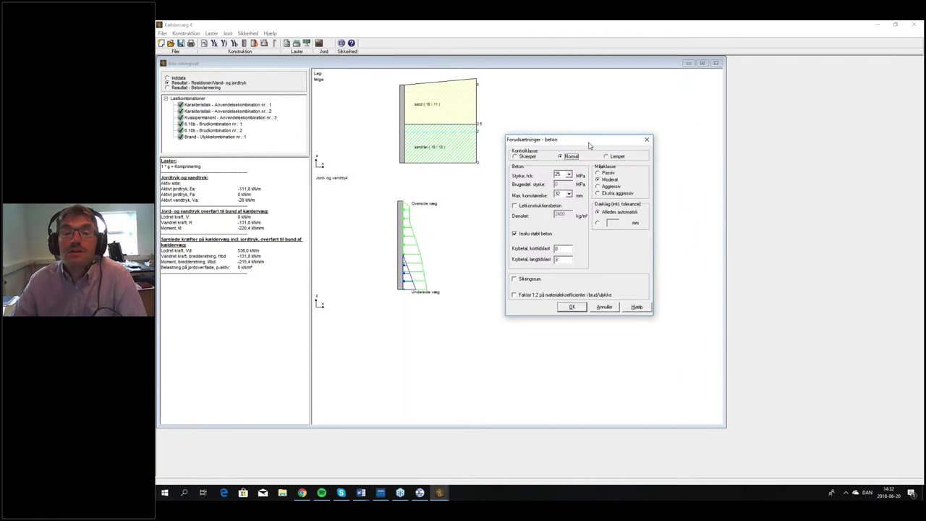
{"action": "left_click", "coordinate": [597, 223]}
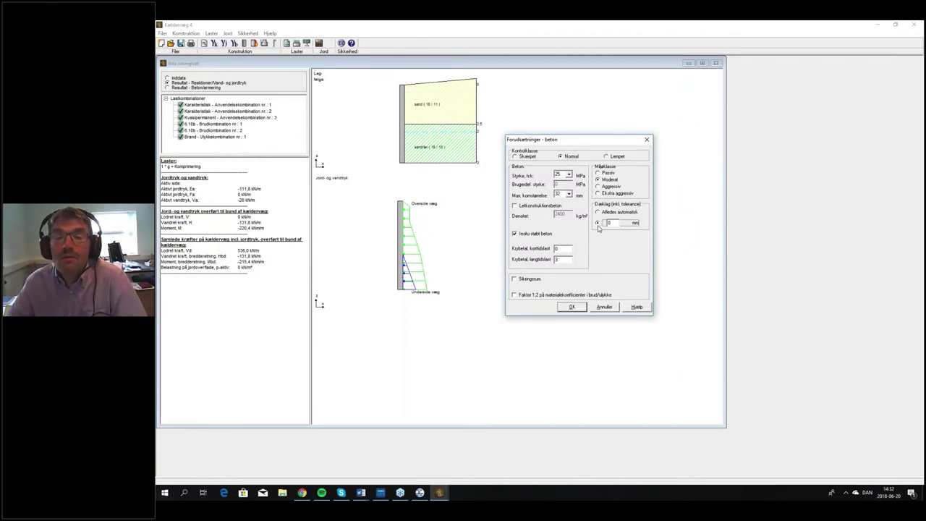
{"action": "double_click", "coordinate": [610, 223]}
{"action": "key", "text": "BackSpace"}
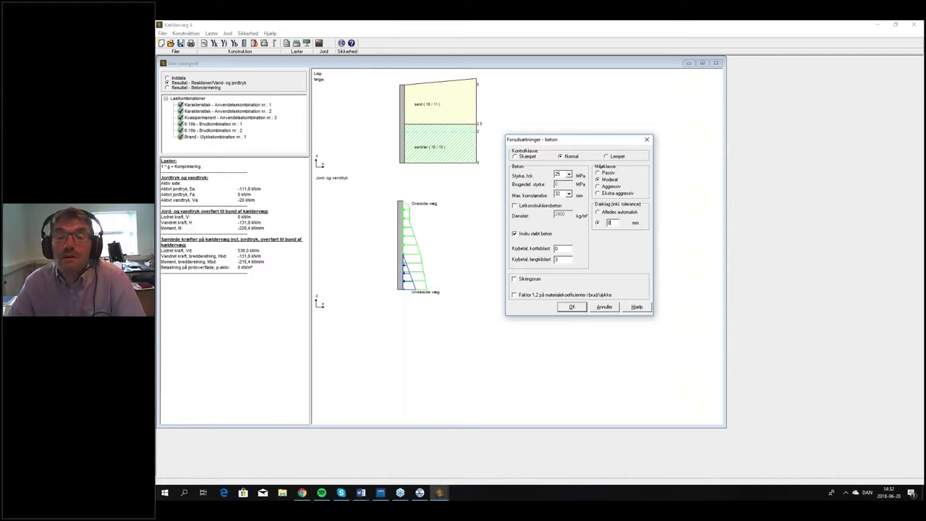
{"action": "type", "text": "40"}
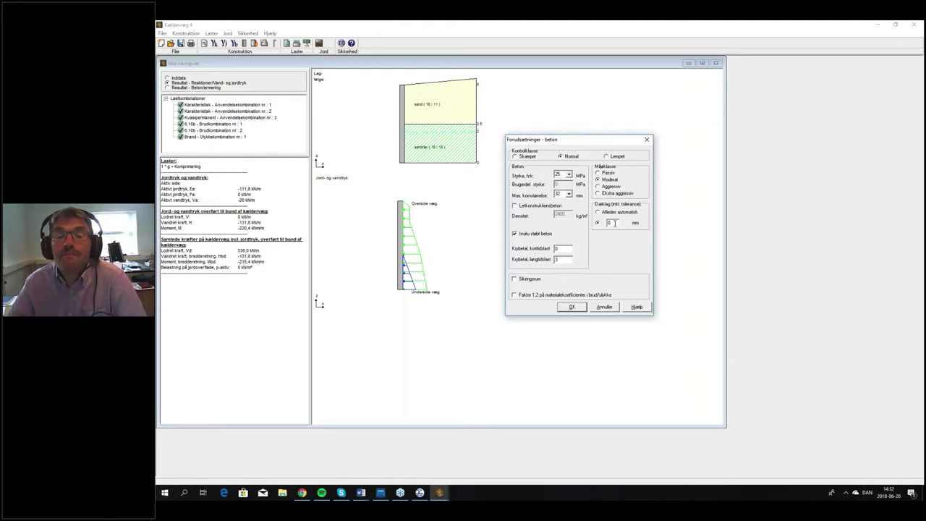
{"action": "double_click", "coordinate": [615, 222]}
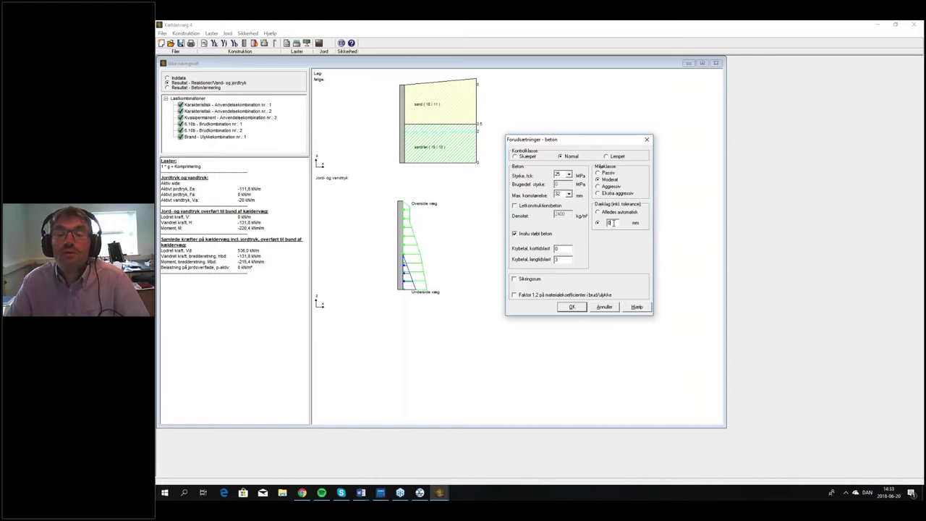
{"action": "type", "text": "4"}
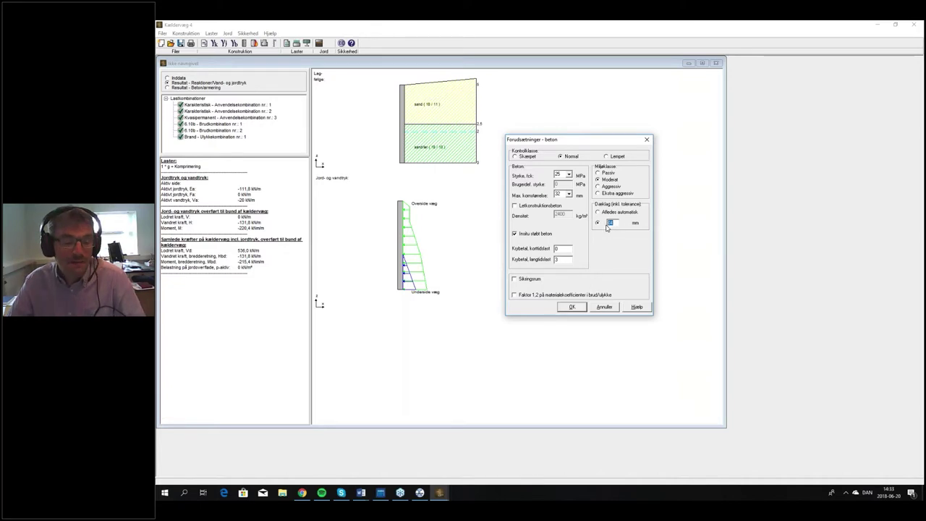
{"action": "type", "text": "40"}
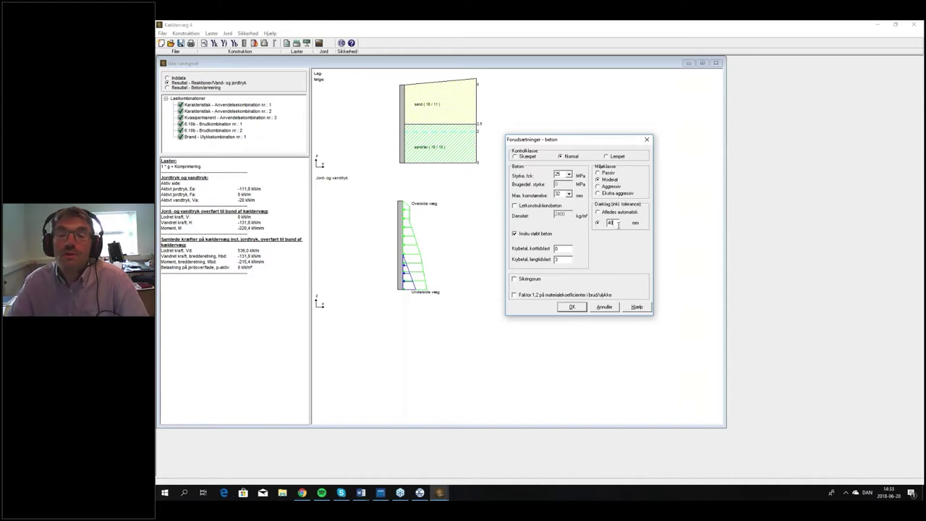
{"action": "left_click", "coordinate": [597, 224]}
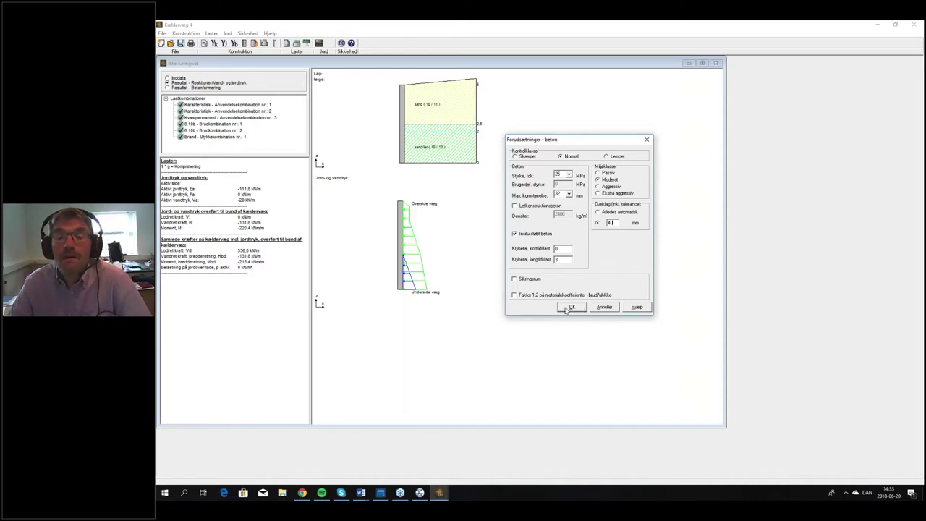
Step: Set the user-defined concrete cover to 25 mm and apply the concrete assumptions
{"action": "double_click", "coordinate": [612, 222]}
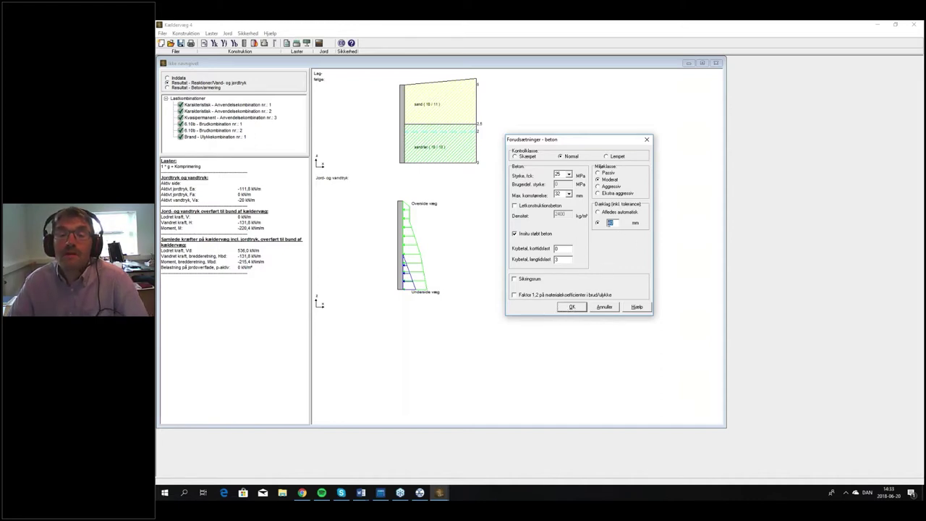
{"action": "type", "text": "25"}
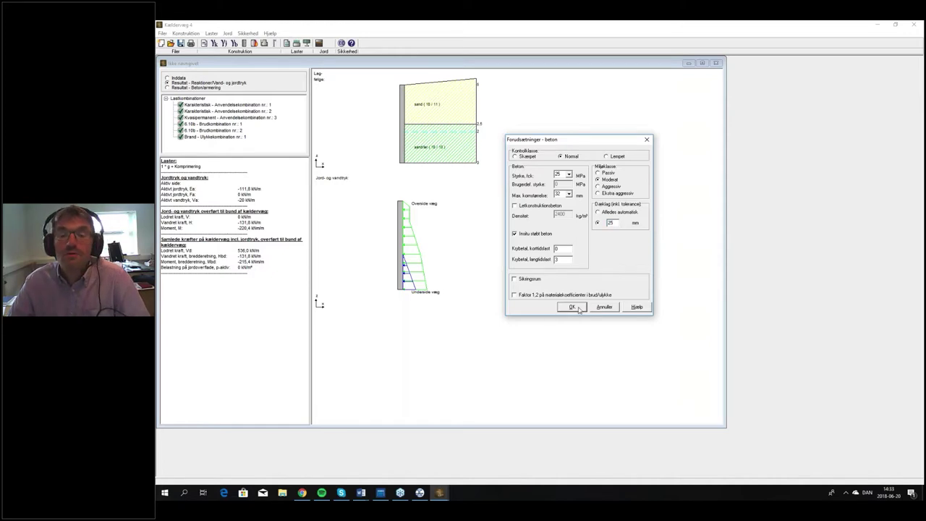
{"action": "left_click", "coordinate": [571, 306]}
Step: Show the concrete and reinforcement results for Brand - Ulykkekombination nr. 1 and inspect its ultimate moment
{"action": "left_click", "coordinate": [208, 88]}
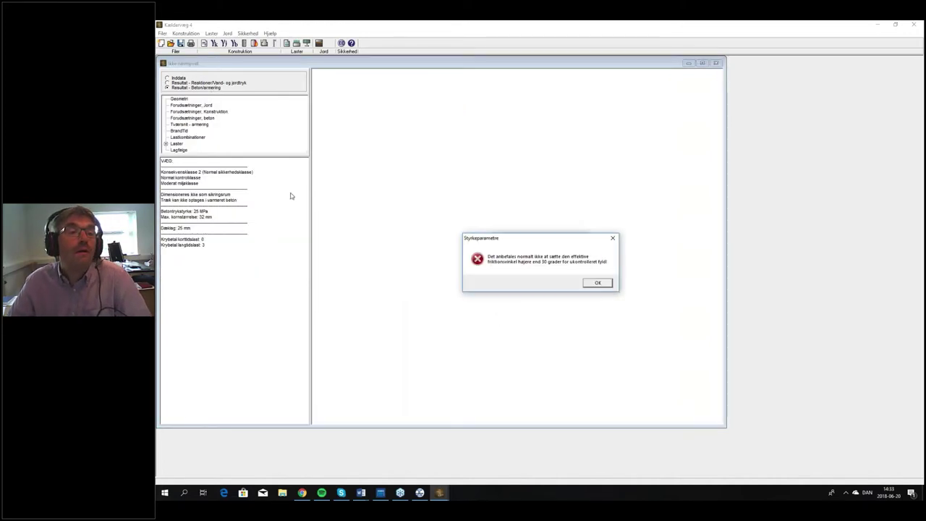
{"action": "left_click", "coordinate": [598, 282]}
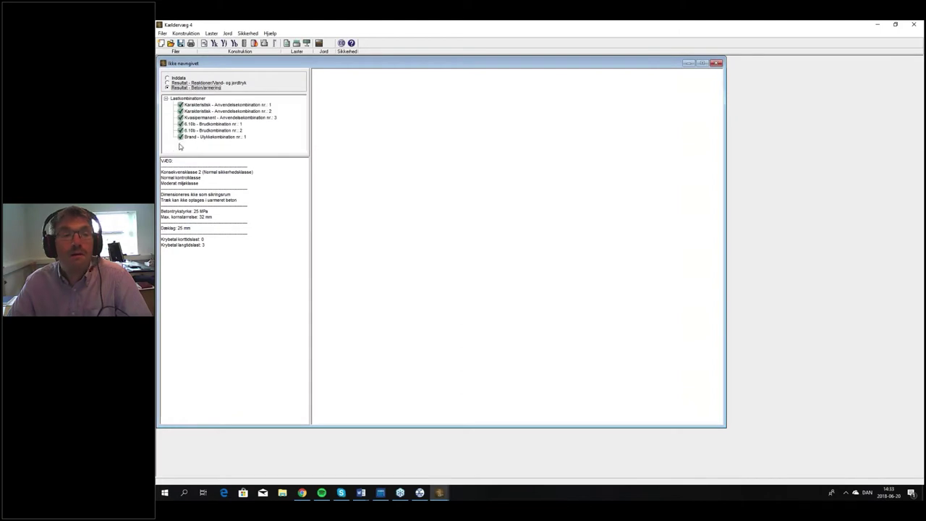
{"action": "left_click", "coordinate": [194, 137]}
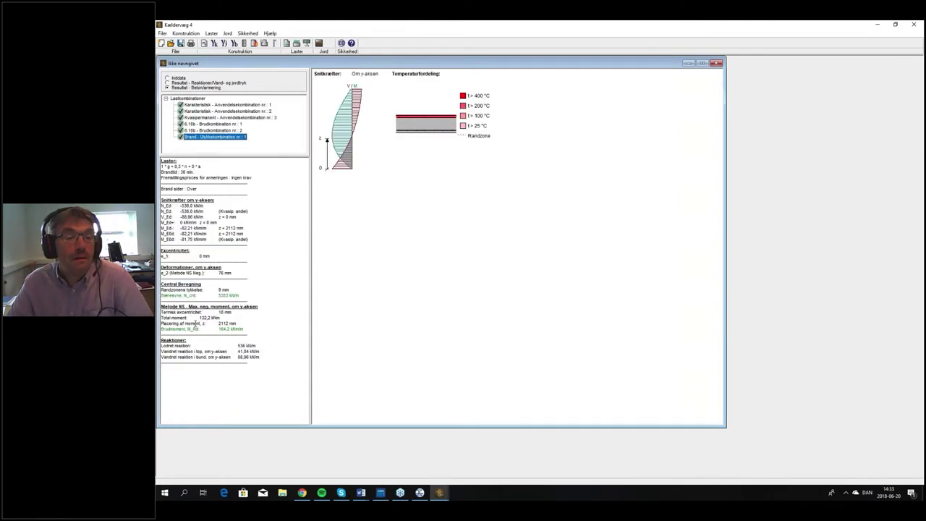
{"action": "left_click", "coordinate": [214, 329]}
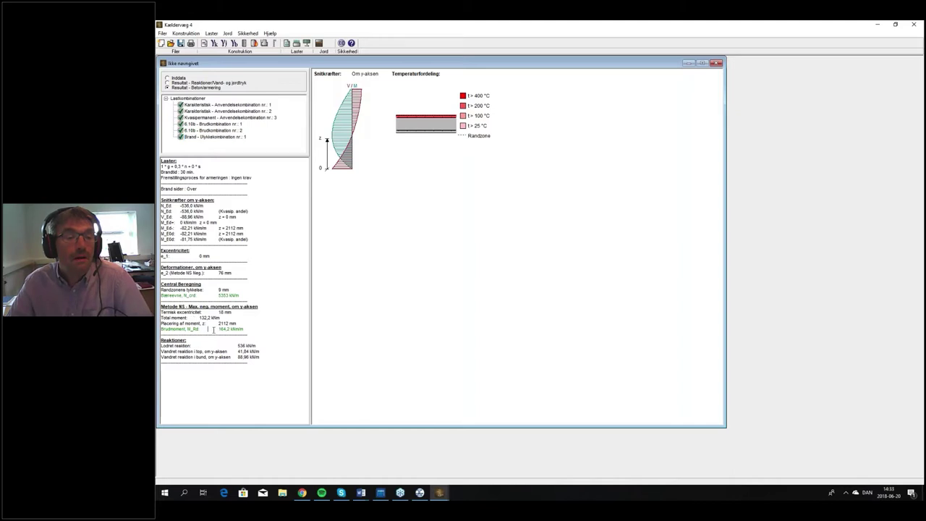
{"action": "left_click", "coordinate": [253, 328]}
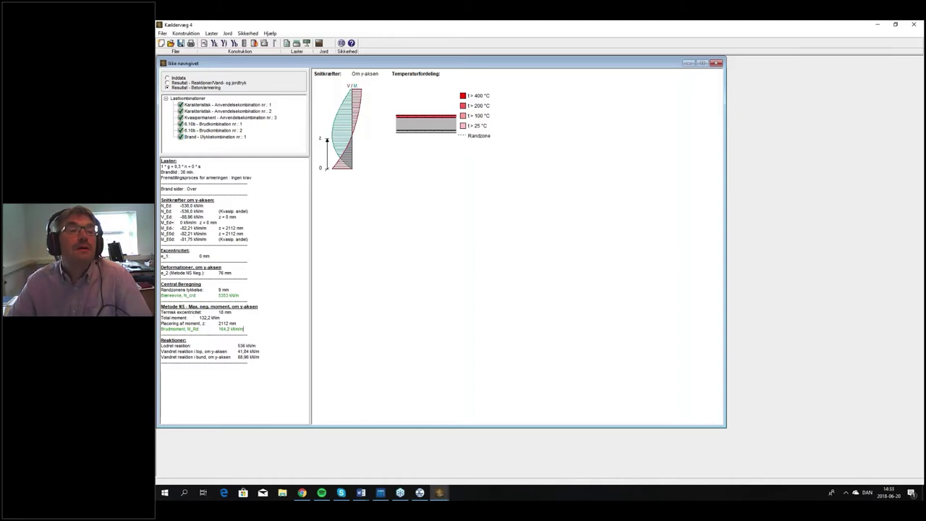
Step: Set the user-defined concrete cover to 40 mm in the concrete assumptions and apply it
{"action": "left_click", "coordinate": [236, 43]}
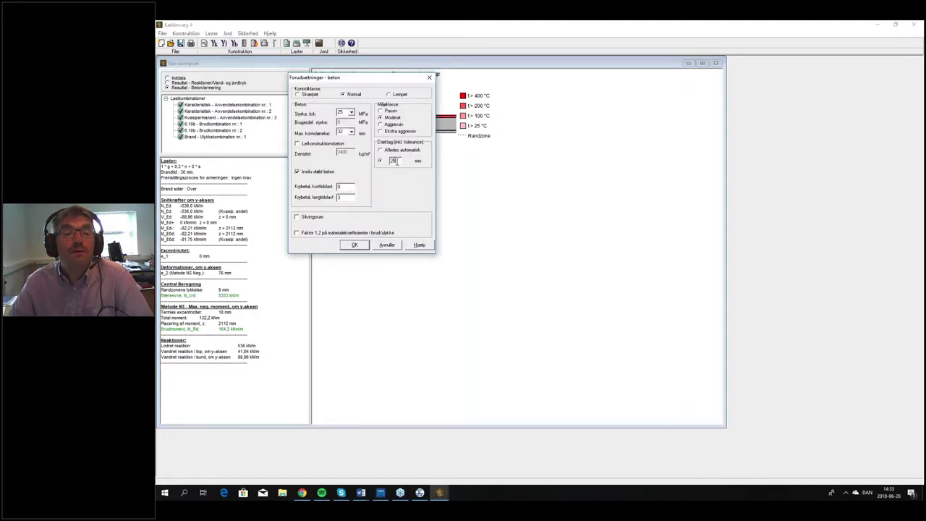
{"action": "double_click", "coordinate": [393, 161]}
{"action": "type", "text": "40"}
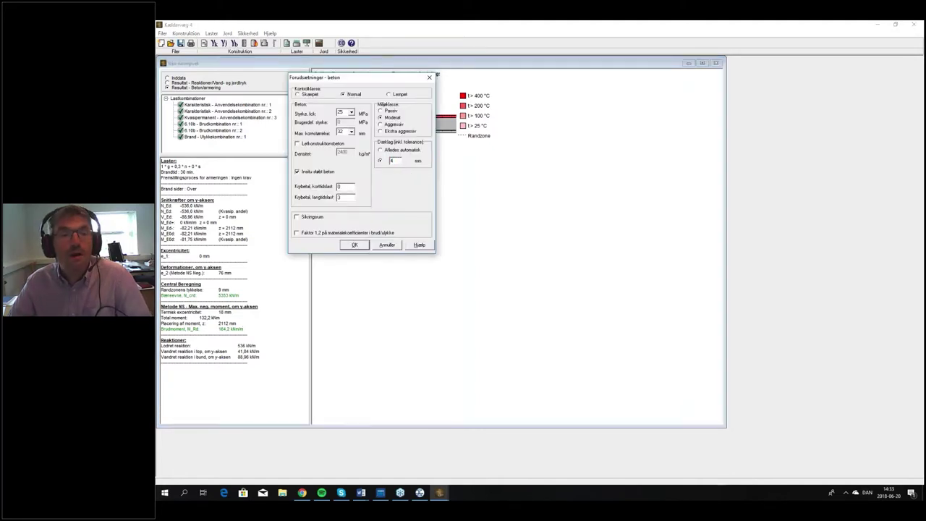
{"action": "left_click", "coordinate": [355, 245]}
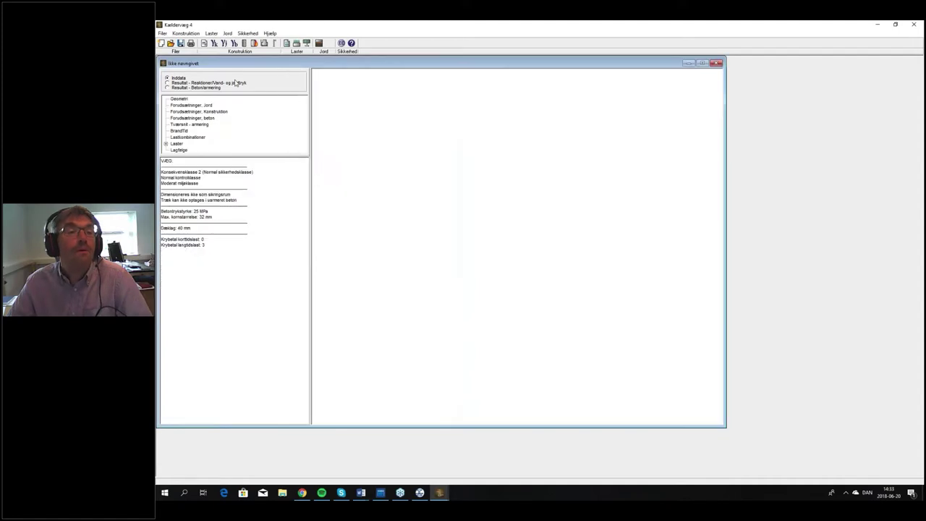
Step: Recalculate and show the reaction, water and earth pressure results for Brand - Ulykkekombination nr. 1
{"action": "left_click", "coordinate": [210, 84]}
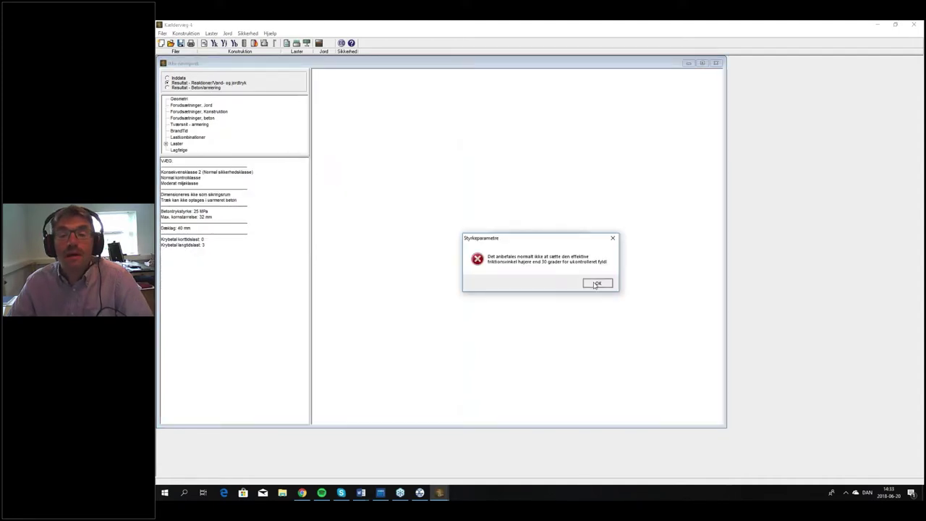
{"action": "left_click", "coordinate": [599, 282]}
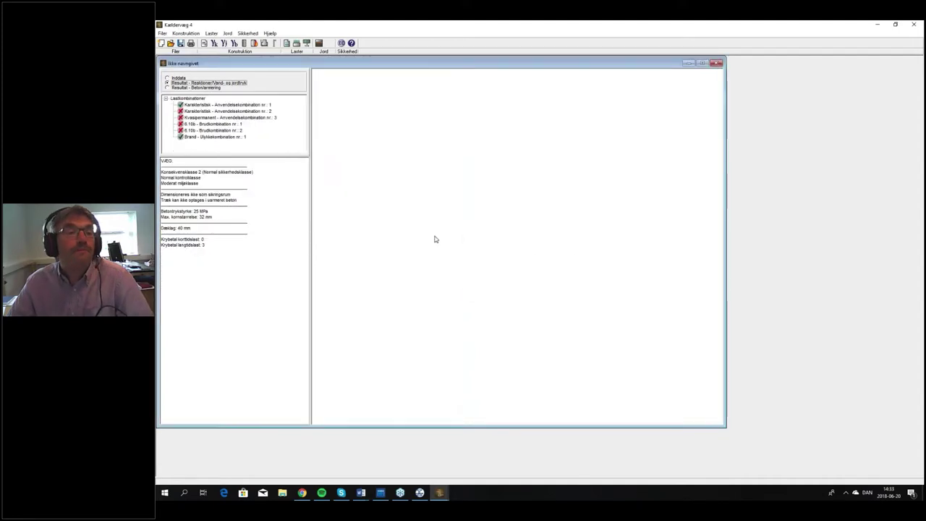
{"action": "left_click", "coordinate": [204, 137]}
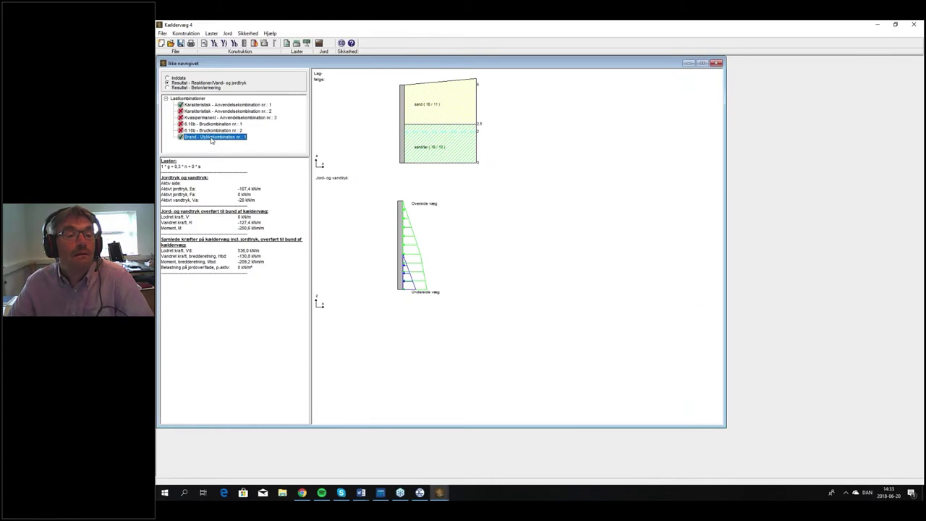
Step: Switch to the concrete and reinforcement results for Brand - Ulykkekombination nr. 1 and check its ultimate moment with the updated cover
{"action": "left_click", "coordinate": [201, 88]}
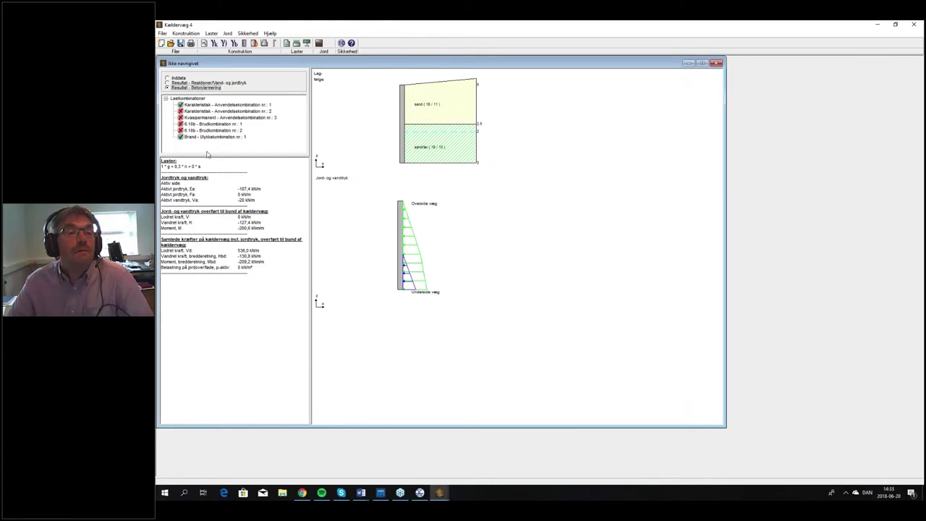
{"action": "left_click", "coordinate": [211, 138]}
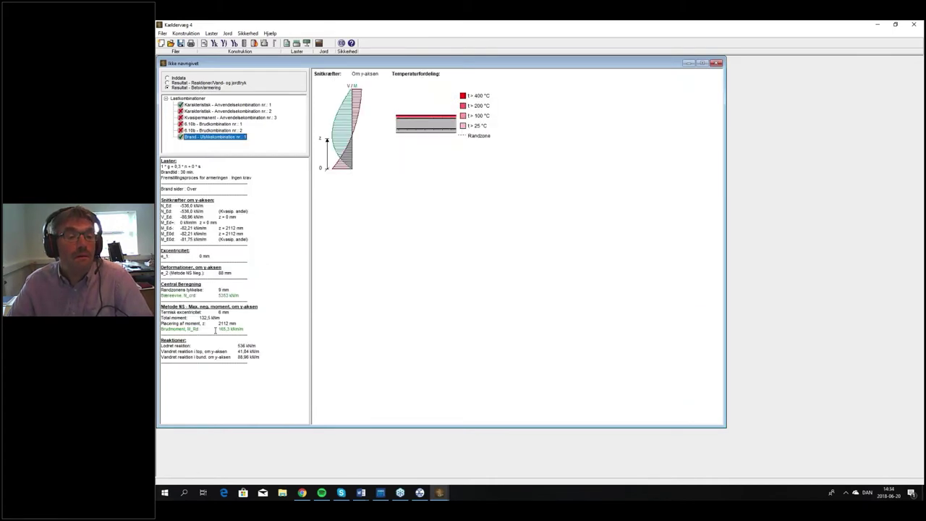
{"action": "left_click", "coordinate": [263, 329]}
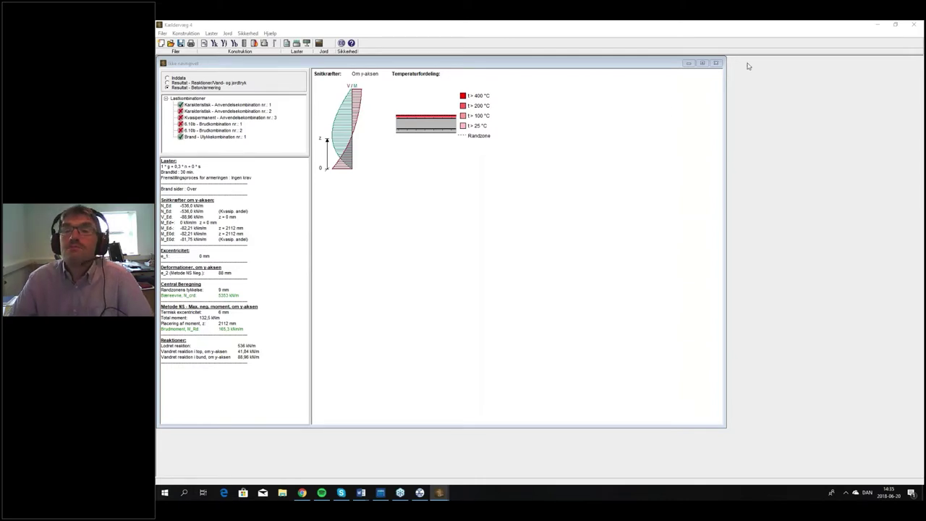
Step: Close the basement wall program without saving the case and launch Støttevæg 4 from StruSoft Dimension in a maximised window
{"action": "left_click", "coordinate": [915, 25]}
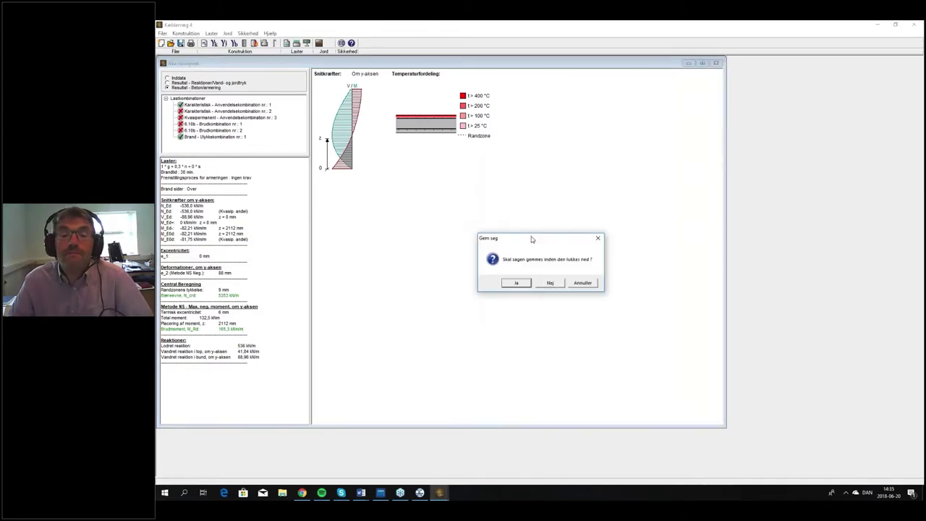
{"action": "left_click", "coordinate": [550, 284]}
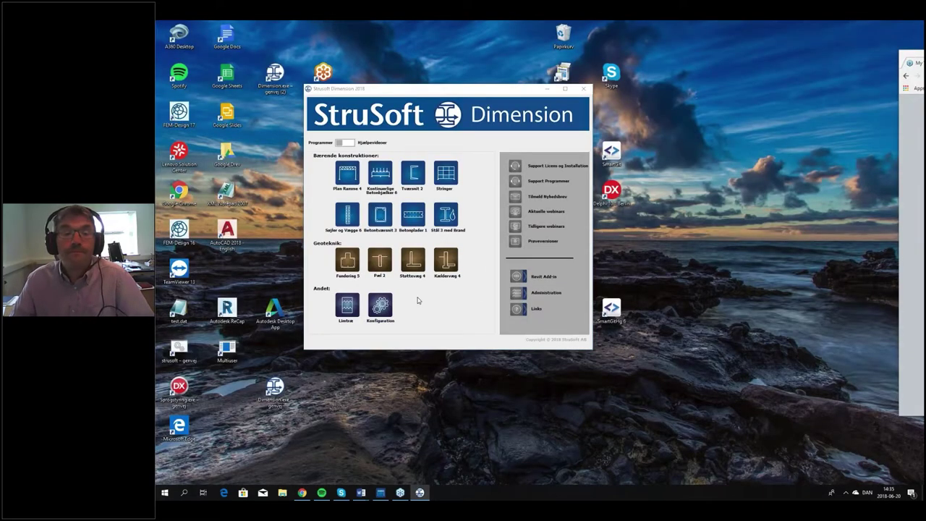
{"action": "left_click", "coordinate": [414, 259]}
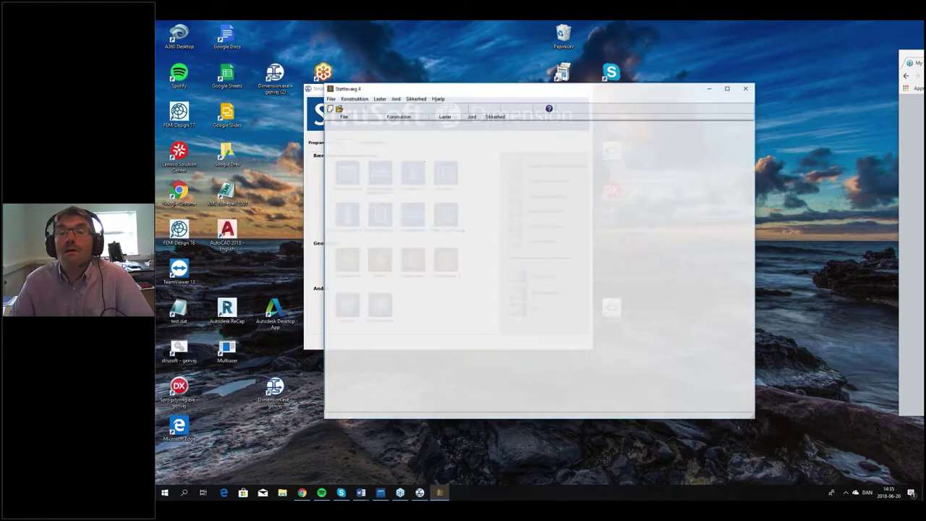
{"action": "left_click", "coordinate": [724, 88]}
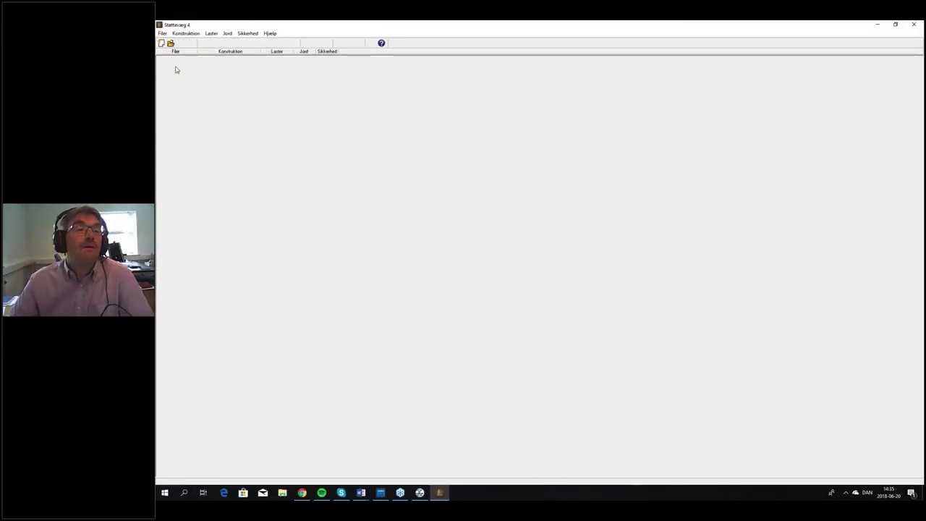
Step: Create a new retaining wall case and enlarge its window and the input tree area
{"action": "left_click", "coordinate": [162, 43]}
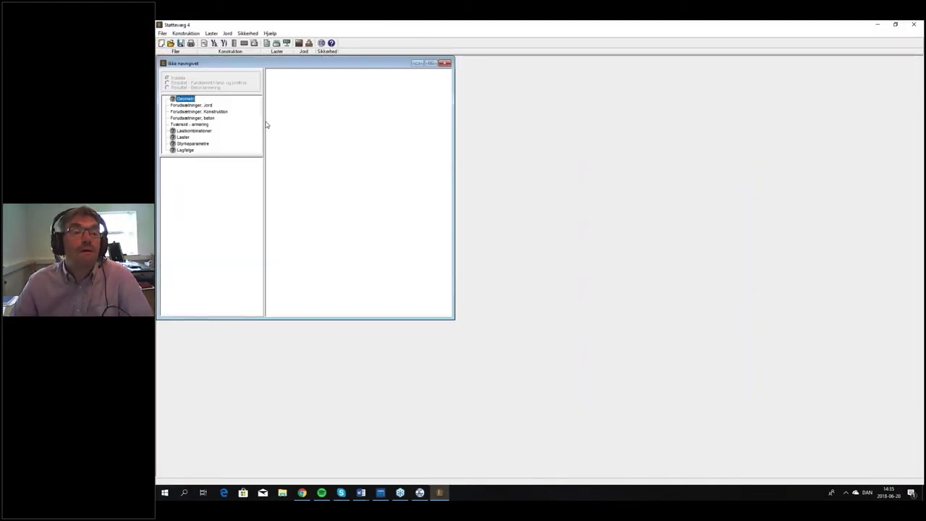
{"action": "left_click_drag", "start_coordinate": [267, 125], "coordinate": [321, 162]}
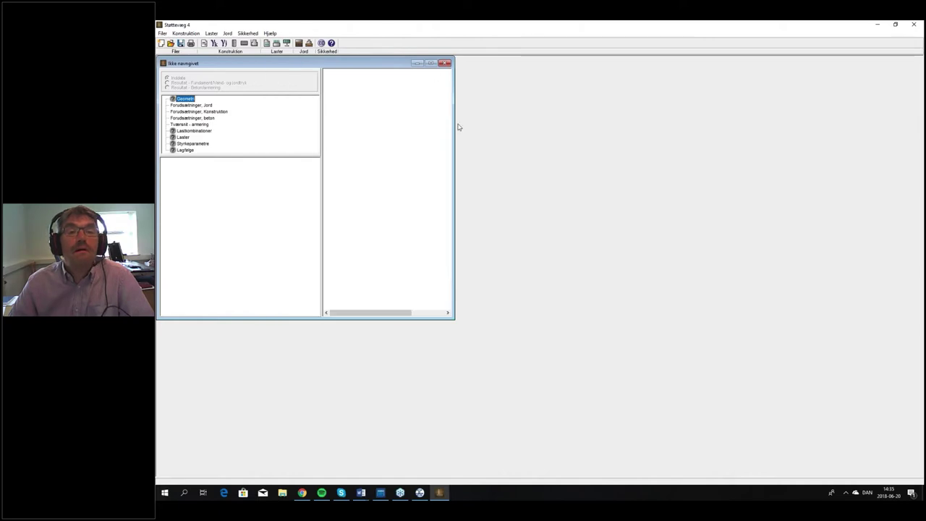
{"action": "left_click_drag", "start_coordinate": [454, 124], "coordinate": [690, 151]}
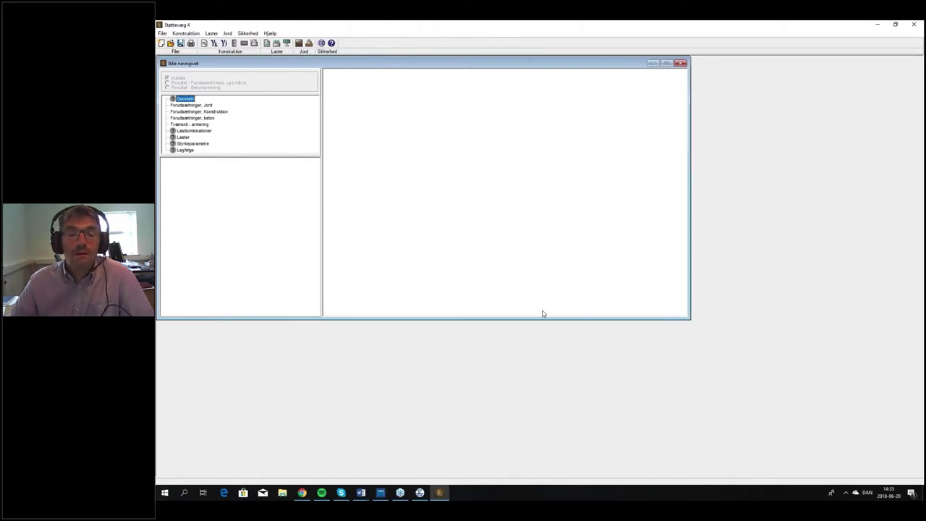
{"action": "left_click_drag", "start_coordinate": [513, 321], "coordinate": [509, 440]}
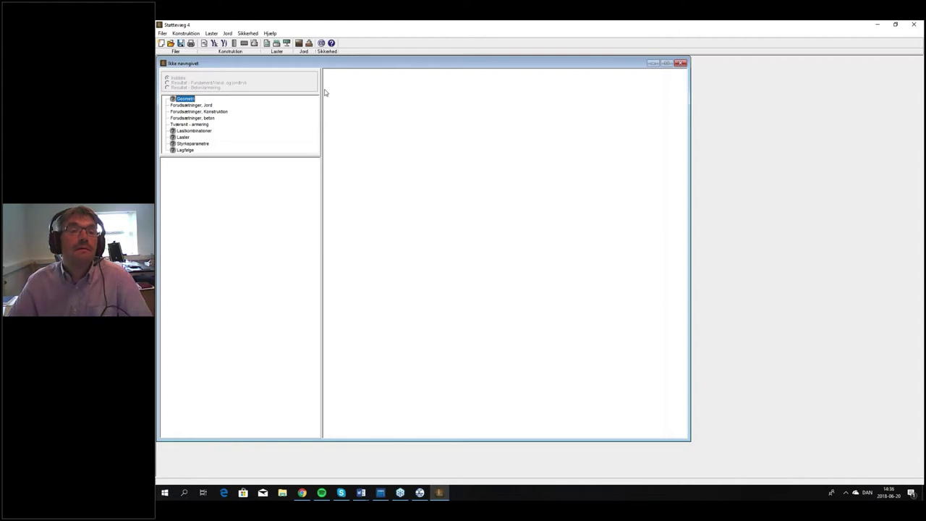
Step: Review the design code and consequence class options, and close them without applying changes
{"action": "left_click", "coordinate": [321, 44]}
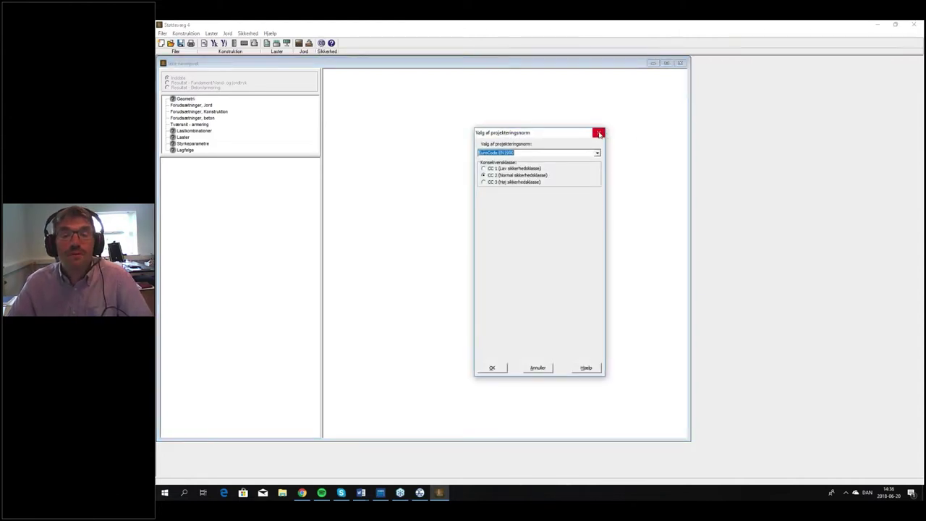
{"action": "left_click", "coordinate": [538, 368]}
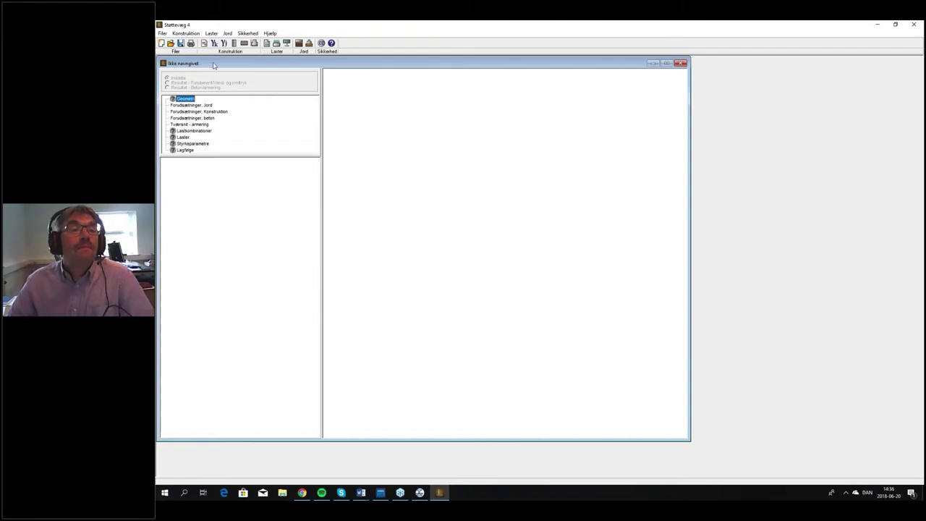
Step: Open the retaining wall geometry settings and view the Skitse preview explaining the dimension parameters before returning to the Geometri preview
{"action": "left_click", "coordinate": [254, 43]}
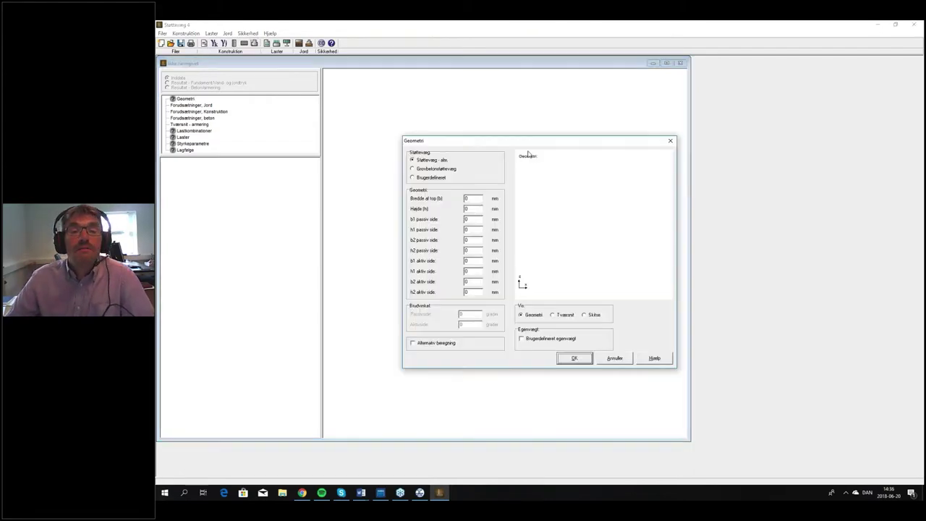
{"action": "left_click_drag", "start_coordinate": [539, 147], "coordinate": [558, 143]}
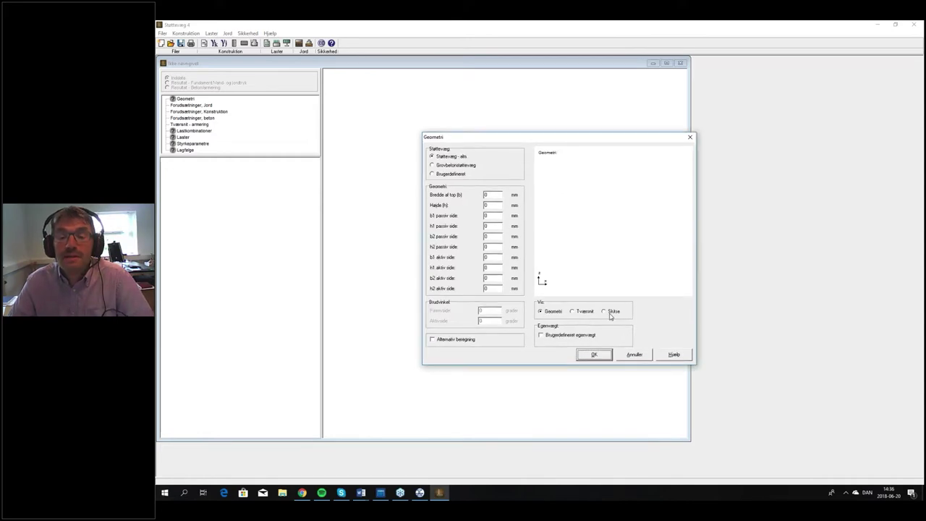
{"action": "left_click", "coordinate": [612, 311]}
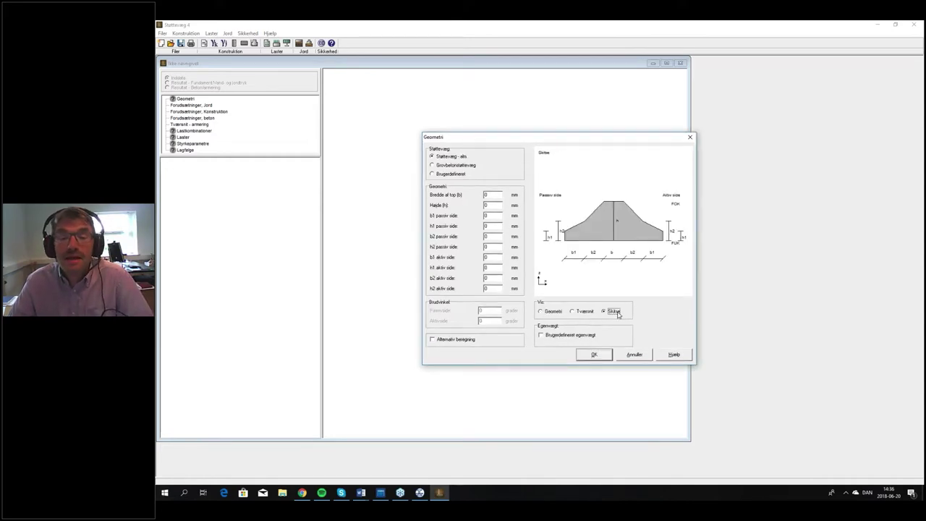
{"action": "left_click", "coordinate": [542, 312]}
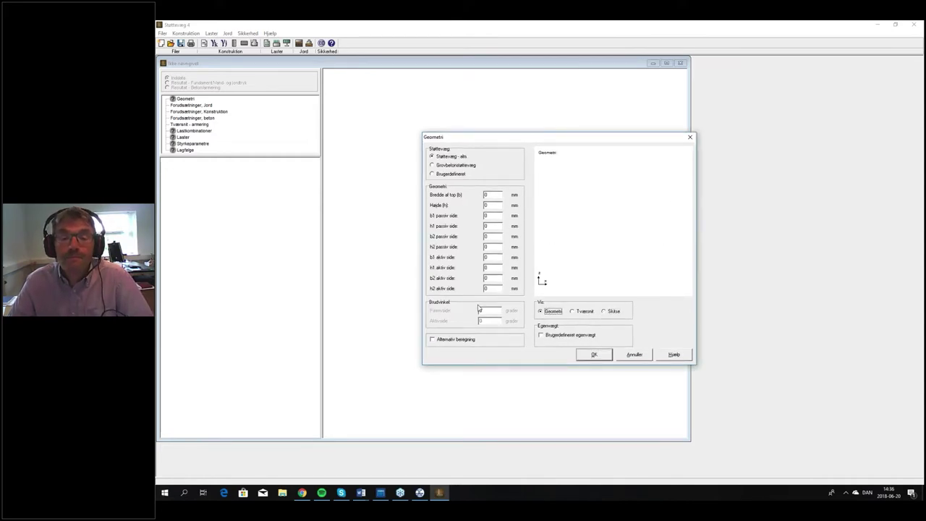
Step: Set the retaining wall's top width (b) to 300 mm and its height (h) to 5000 mm
{"action": "double_click", "coordinate": [490, 195]}
{"action": "type", "text": "5000"}
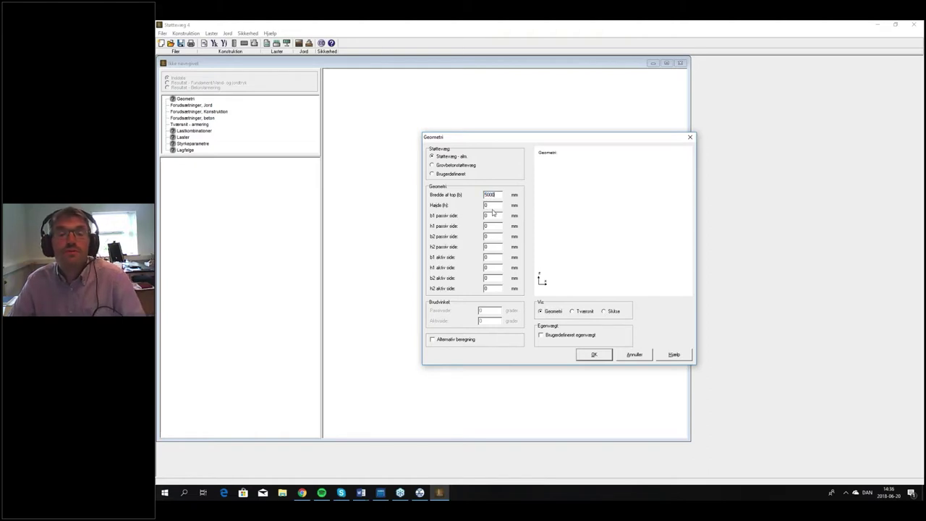
{"action": "key", "text": "Tab"}
{"action": "key", "text": "shift+Tab"}
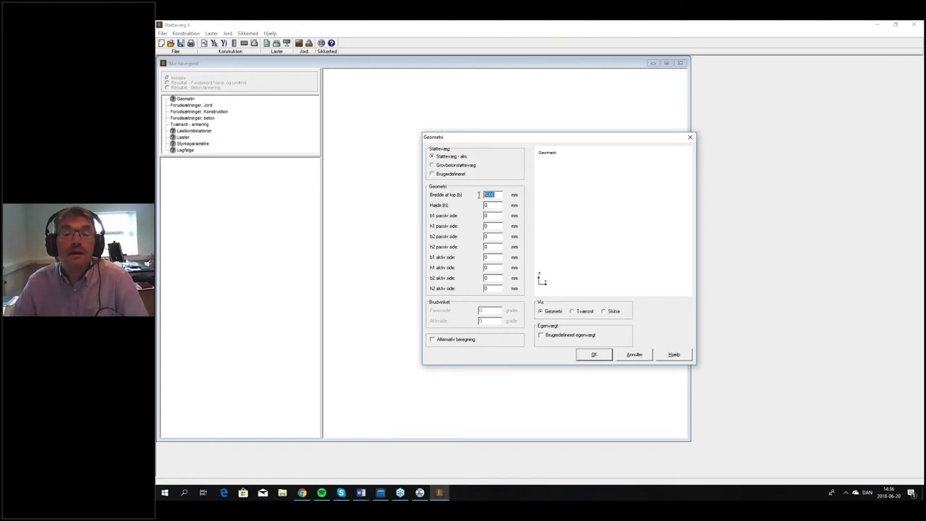
{"action": "type", "text": "30"}
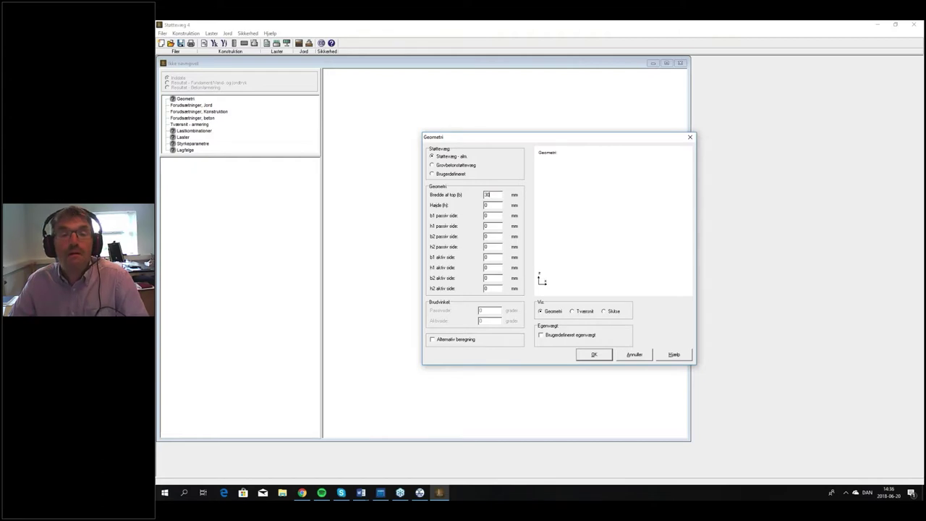
{"action": "type", "text": "0"}
{"action": "key", "text": "Tab"}
{"action": "type", "text": "5000"}
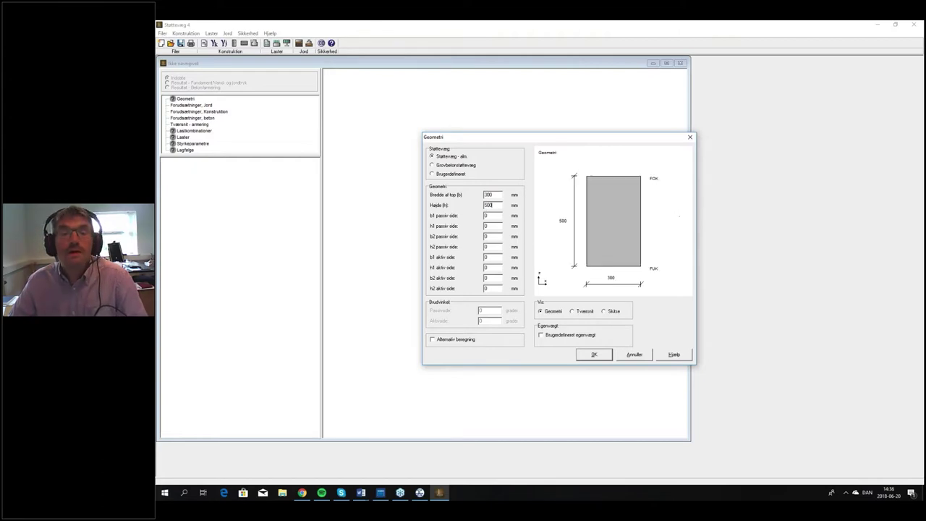
{"action": "key", "text": "Tab"}
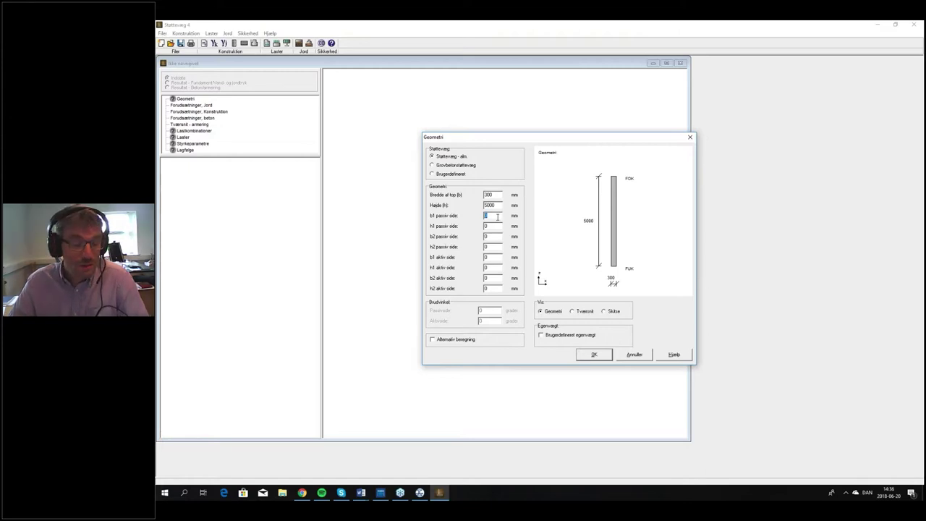
Step: Define the passive-side footing with b1 500 mm, h1 300 mm, b2 0 and h2 300 mm
{"action": "type", "text": "500"}
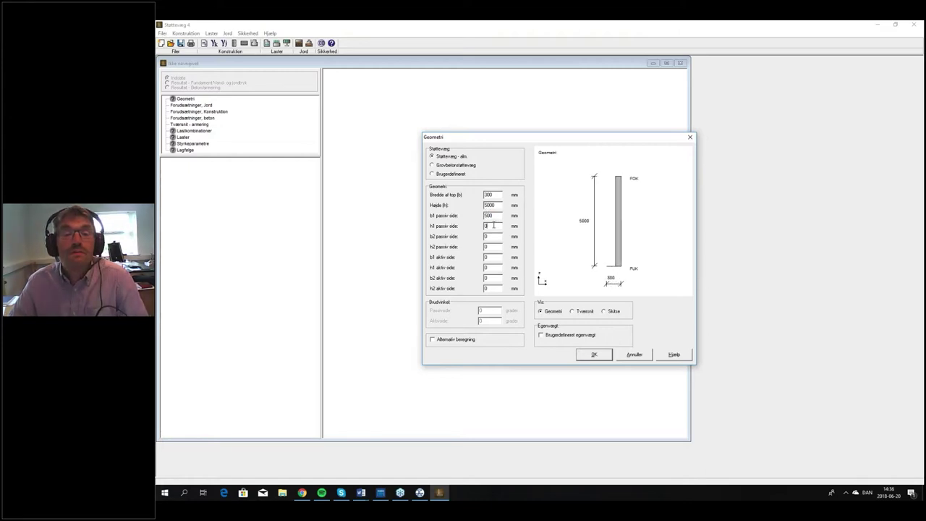
{"action": "left_click", "coordinate": [492, 226]}
{"action": "type", "text": "3"}
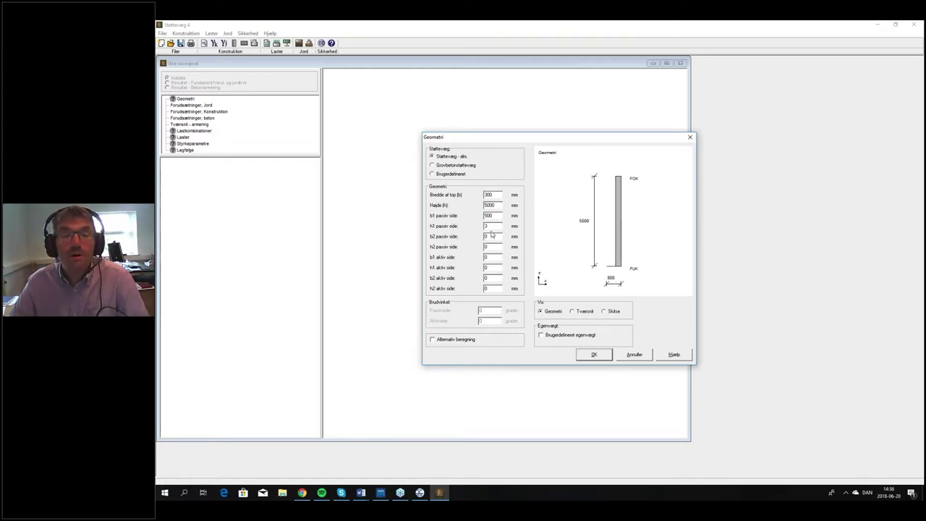
{"action": "type", "text": "00"}
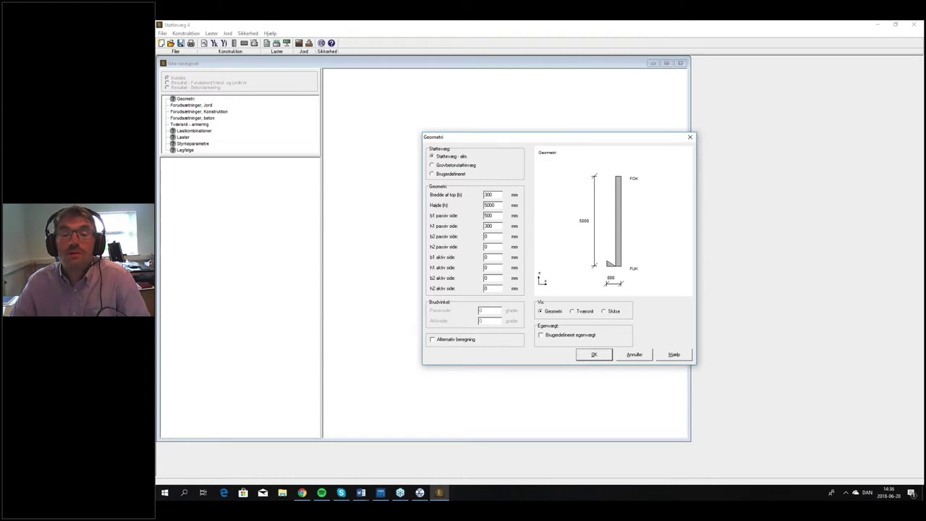
{"action": "left_click", "coordinate": [491, 237]}
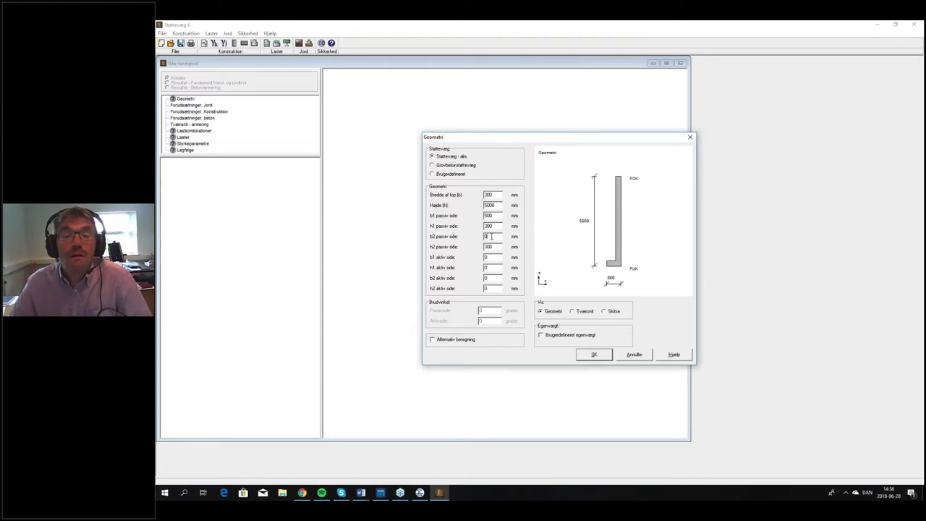
Step: Define the active-side footing with b1 800 mm, h1 300 mm, b2 0 and h2 300 mm
{"action": "left_click", "coordinate": [497, 257]}
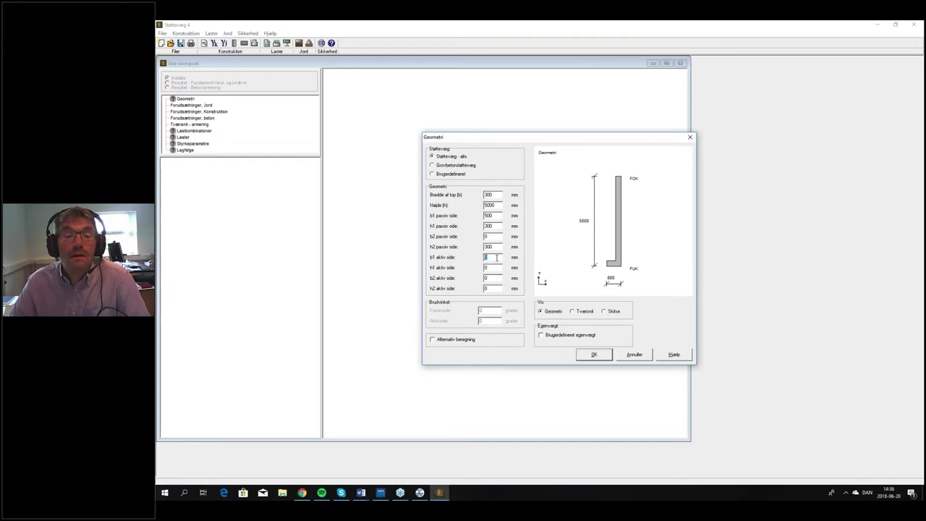
{"action": "left_click", "coordinate": [485, 257]}
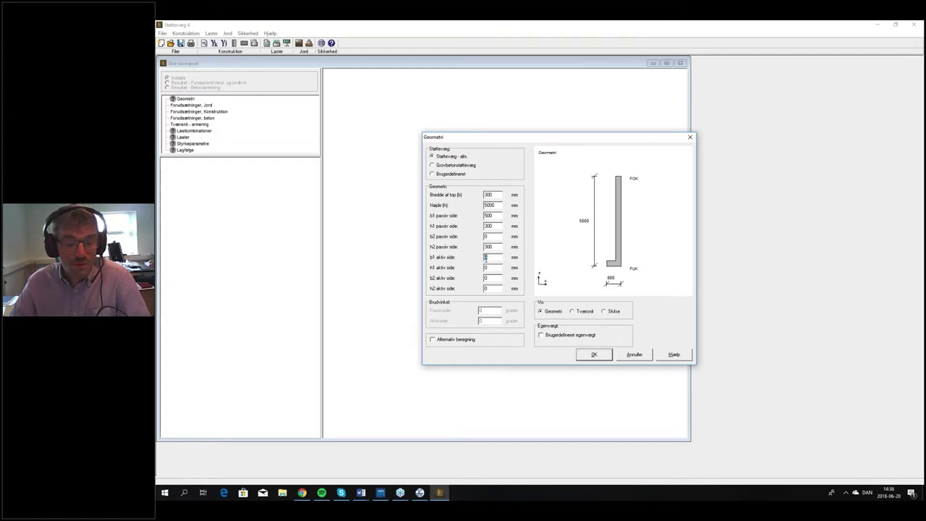
{"action": "type", "text": "800"}
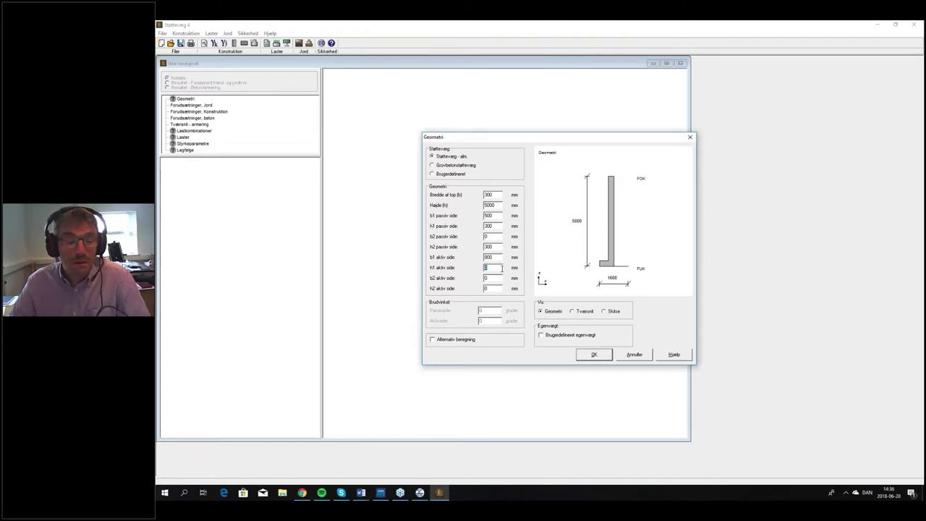
{"action": "type", "text": "3"}
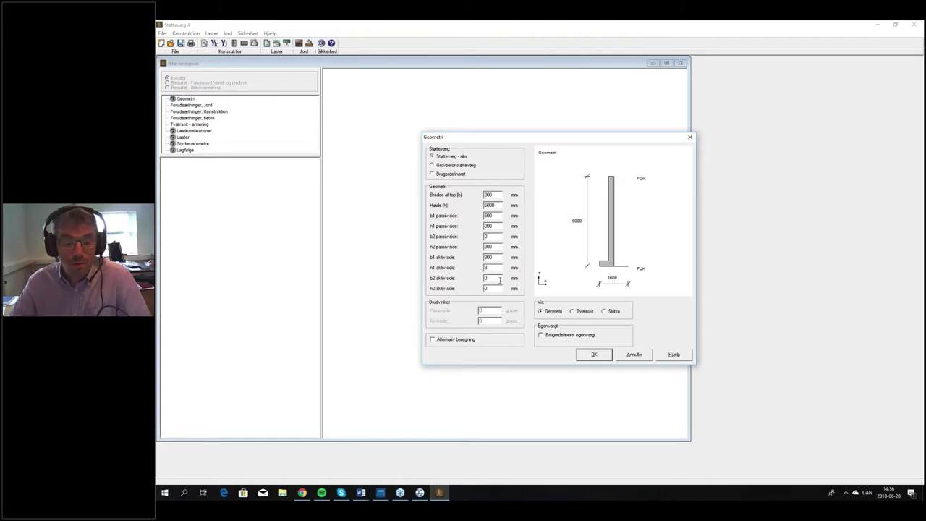
{"action": "type", "text": "00"}
{"action": "left_click", "coordinate": [489, 277]}
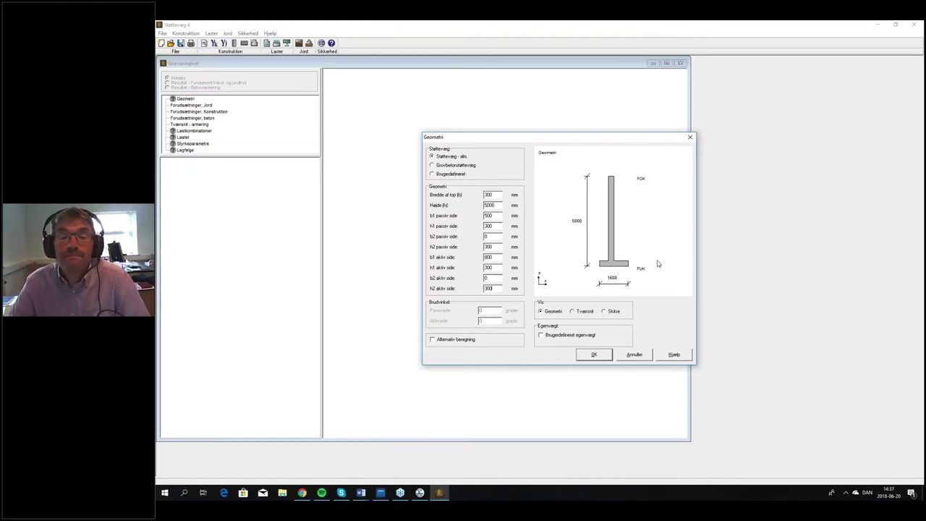
Step: Check the wall in the Tværsnit and Skitse previews, and return to the Geometri preview
{"action": "left_click", "coordinate": [590, 311]}
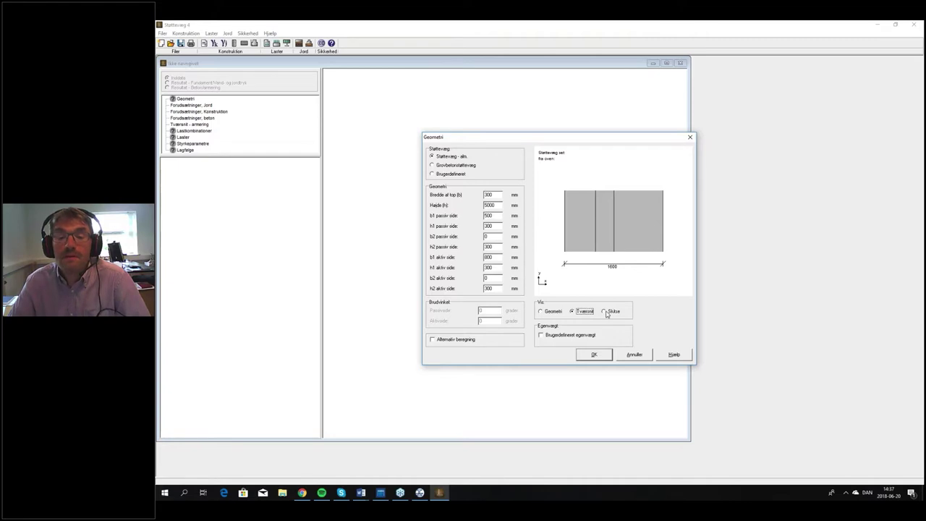
{"action": "left_click", "coordinate": [612, 312]}
{"action": "left_click", "coordinate": [547, 313]}
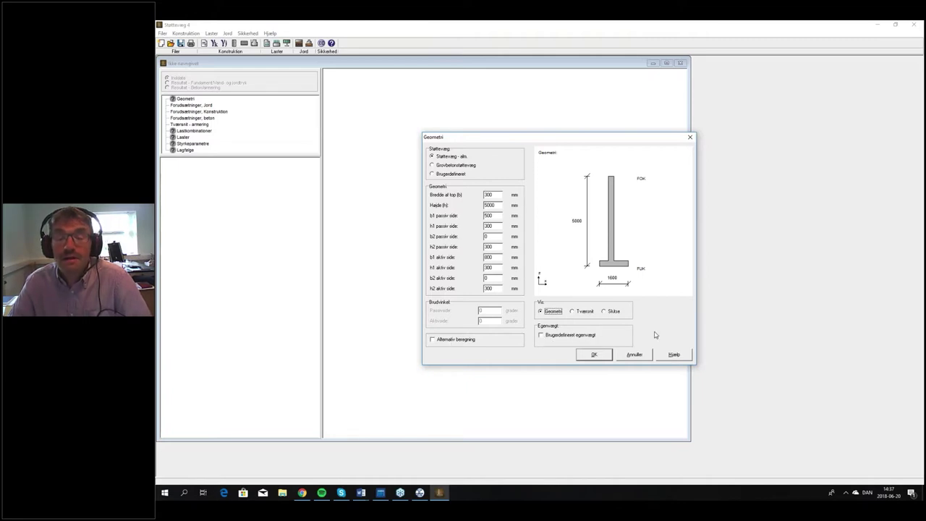
Step: Try the user-defined self-weight option and enable the alternative calculation (Alternativ beregning) for the retaining wall
{"action": "left_click", "coordinate": [541, 336]}
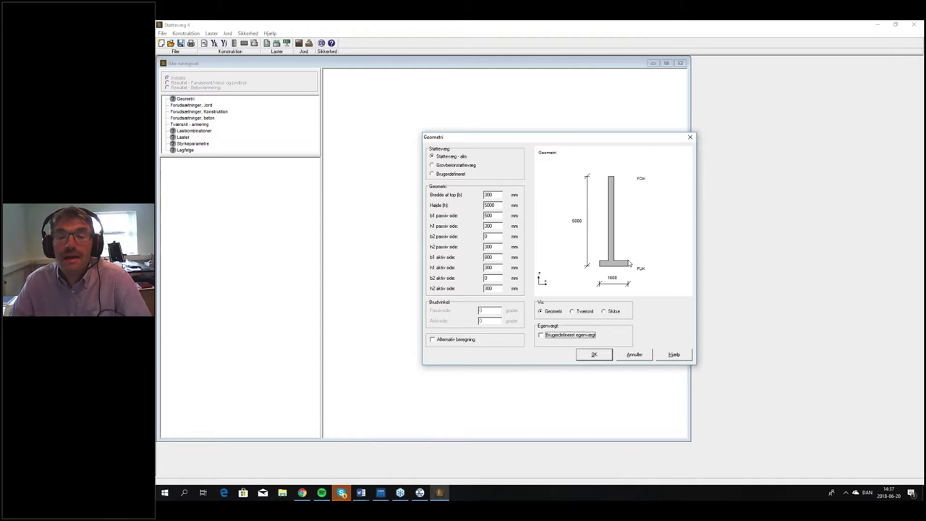
{"action": "left_click", "coordinate": [432, 339]}
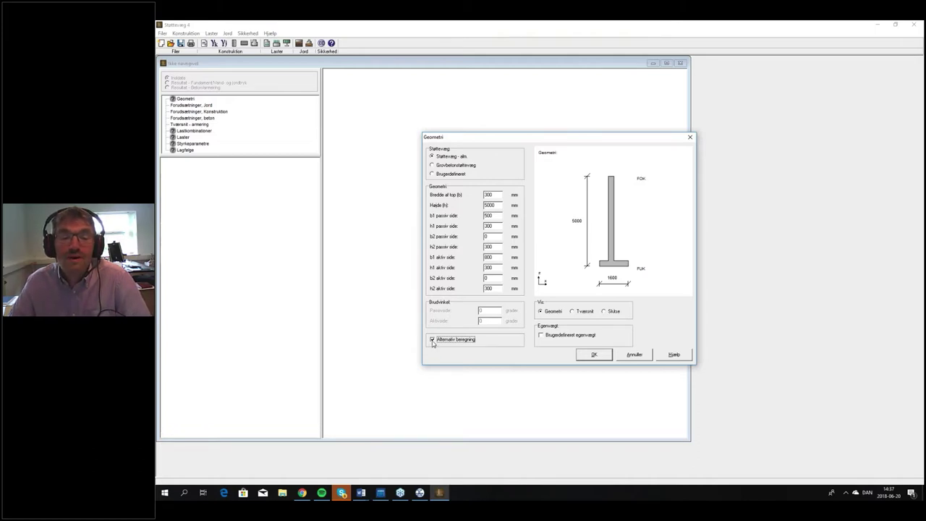
Step: Disable the alternative calculation (Alternativ beregning) and accept the retaining wall geometry
{"action": "left_click", "coordinate": [431, 340]}
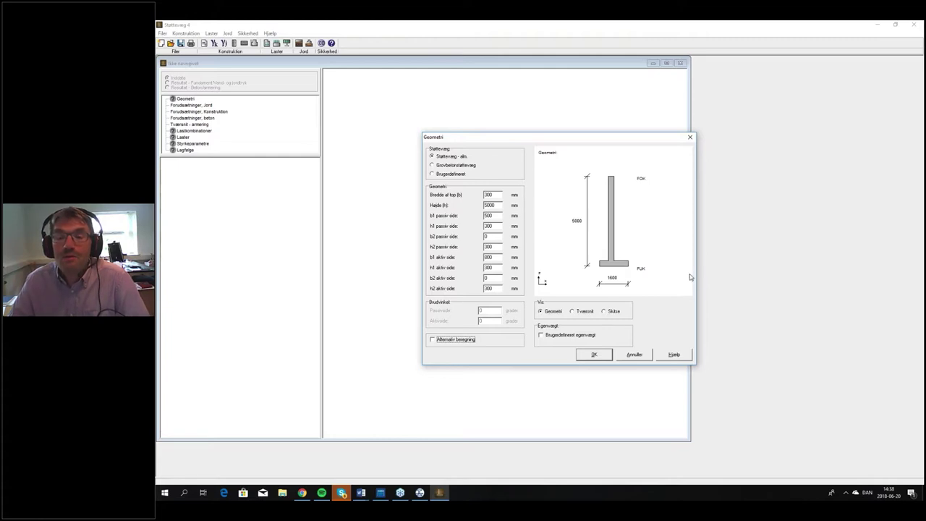
{"action": "left_click", "coordinate": [594, 354]}
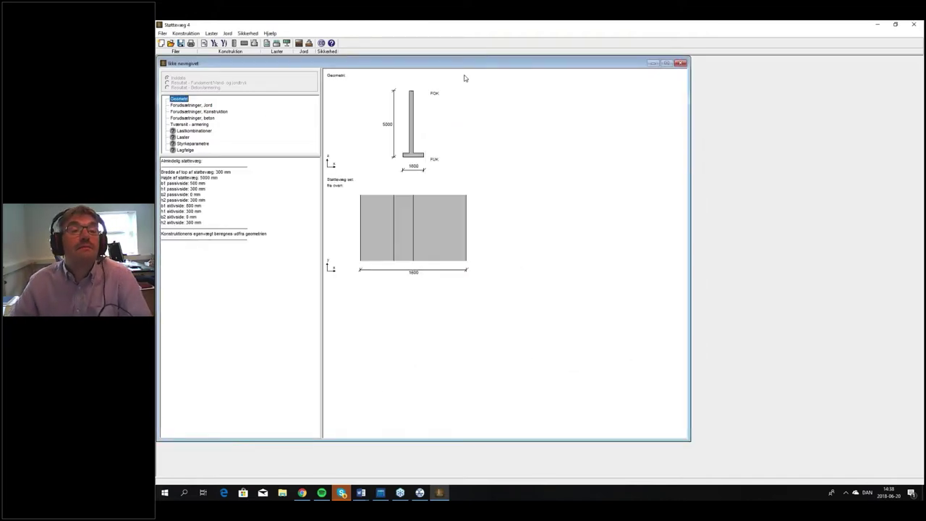
Step: Look through the company and case fields in SagsData, and close them without entering anything
{"action": "left_click", "coordinate": [204, 43]}
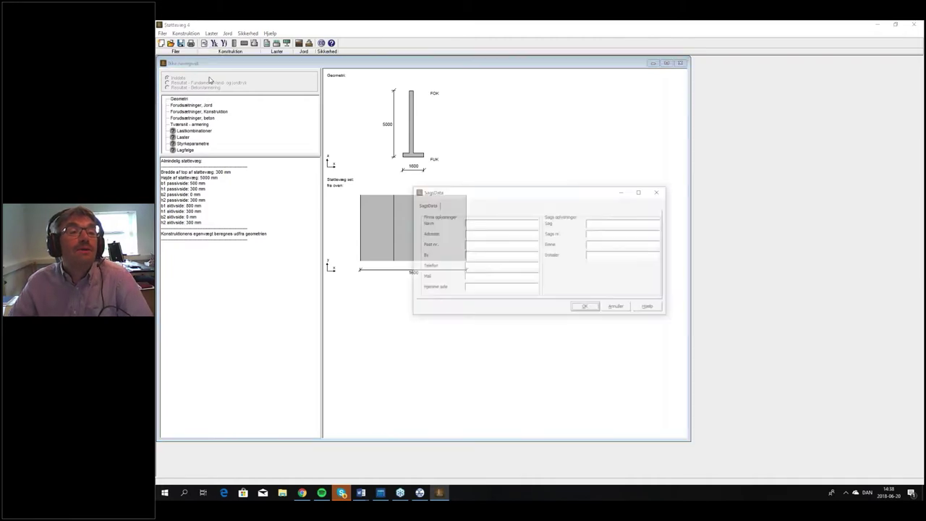
{"action": "left_click", "coordinate": [478, 224]}
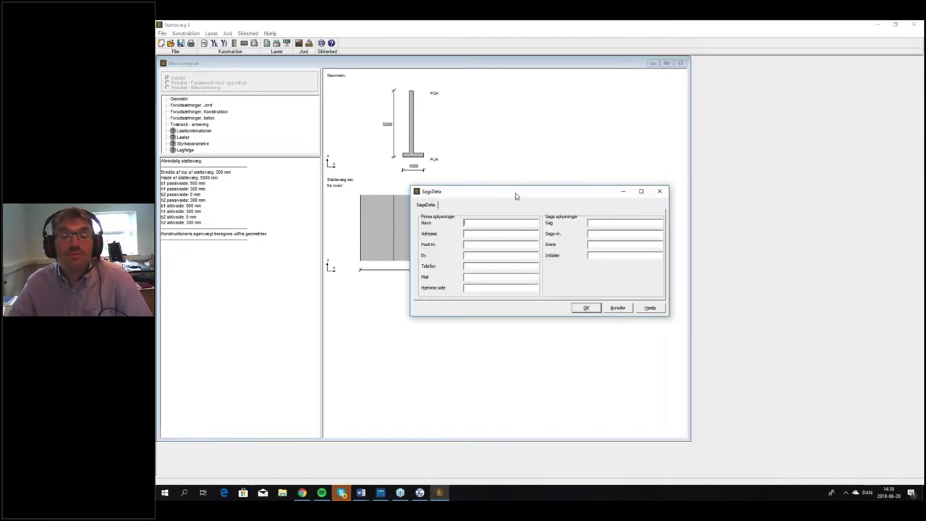
{"action": "left_click", "coordinate": [469, 223]}
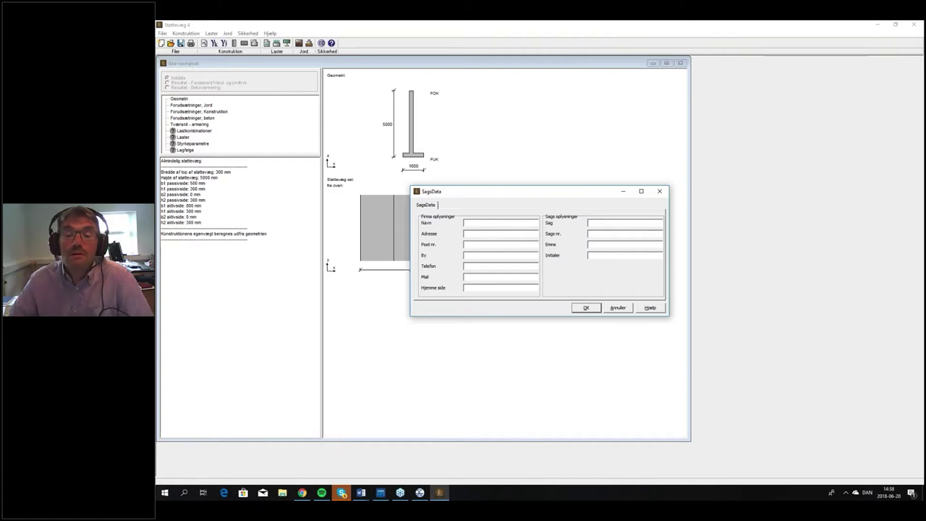
{"action": "left_click", "coordinate": [618, 308]}
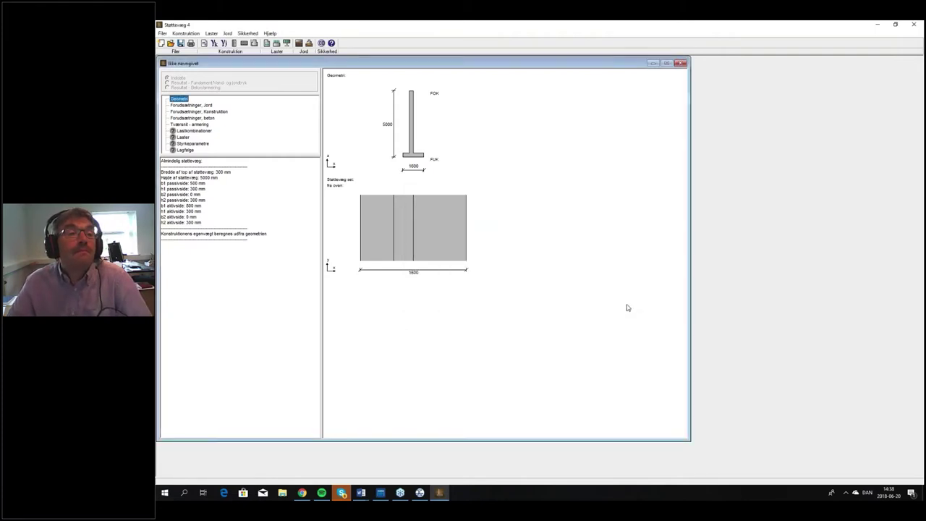
Step: Open the foundation assumptions (Forudsætninger - fundament), try the Præfabrikeret surface roughness, and return it to Insitu støbt
{"action": "left_click", "coordinate": [215, 44]}
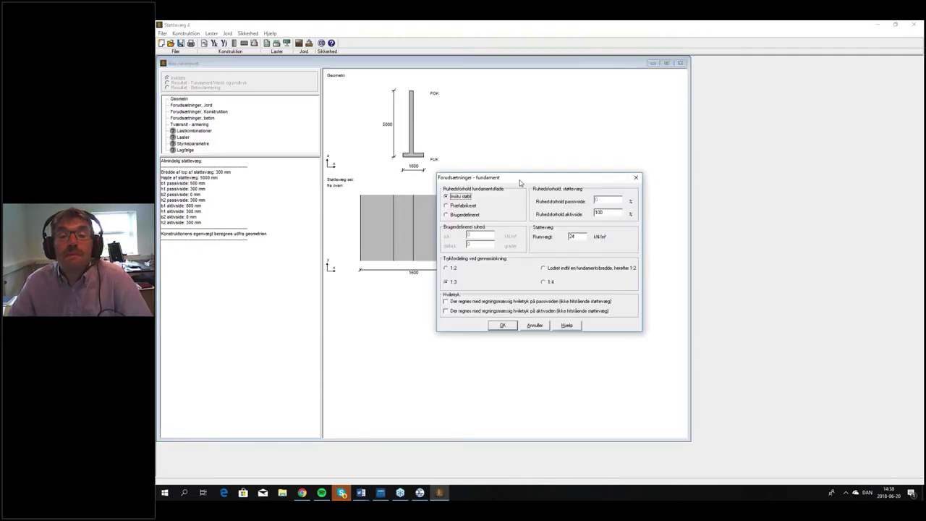
{"action": "left_click_drag", "start_coordinate": [519, 183], "coordinate": [571, 186]}
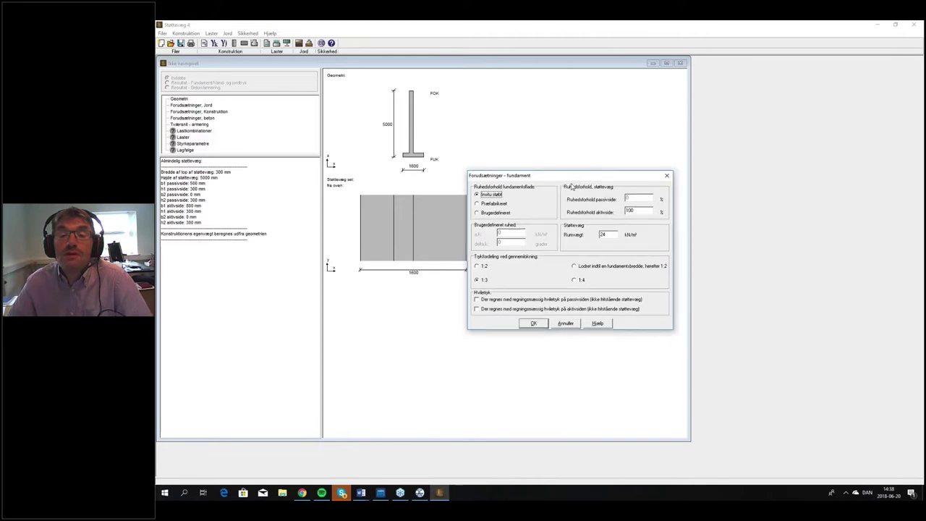
{"action": "left_click", "coordinate": [635, 211]}
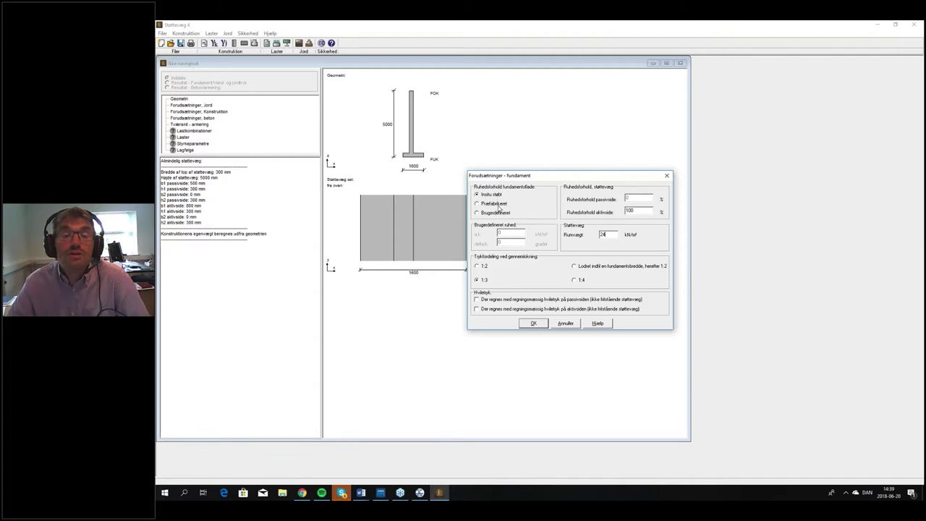
{"action": "left_click", "coordinate": [498, 204]}
{"action": "left_click", "coordinate": [496, 195]}
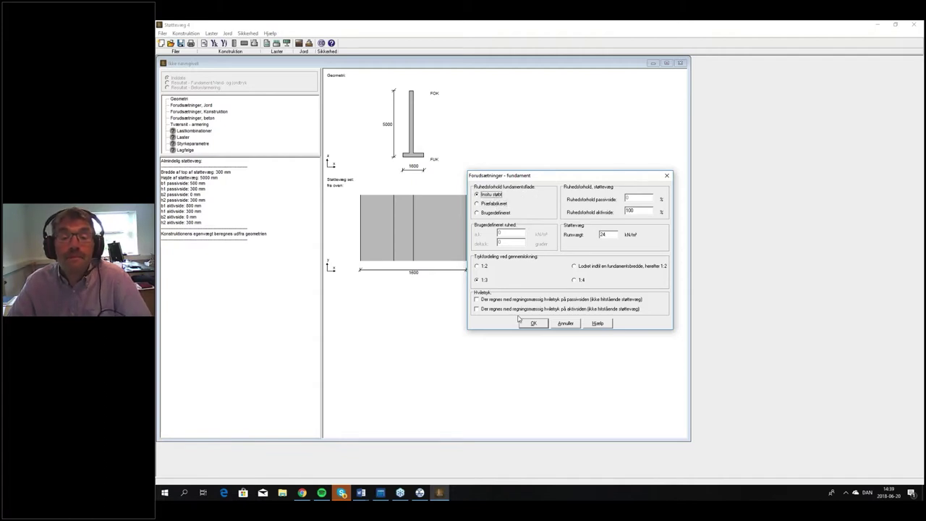
{"action": "left_click_drag", "start_coordinate": [558, 179], "coordinate": [550, 213]}
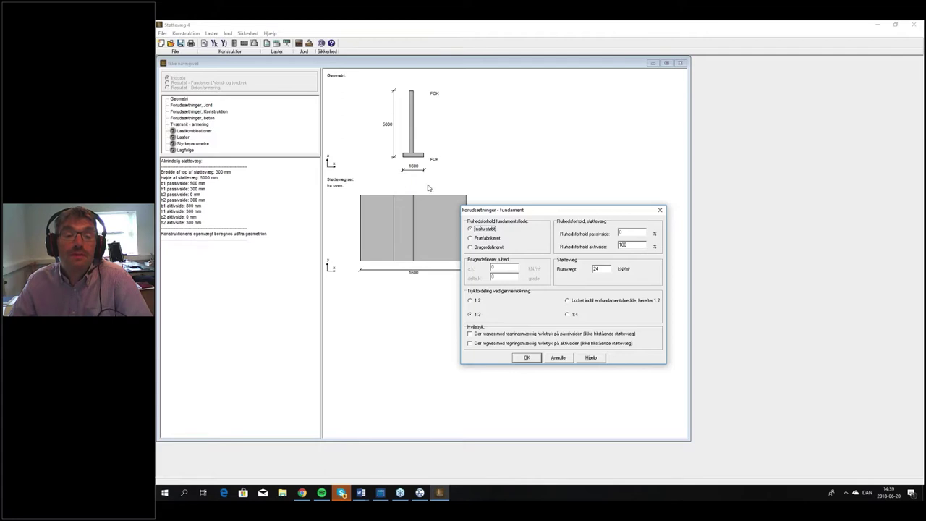
{"action": "left_click_drag", "start_coordinate": [598, 211], "coordinate": [599, 170]}
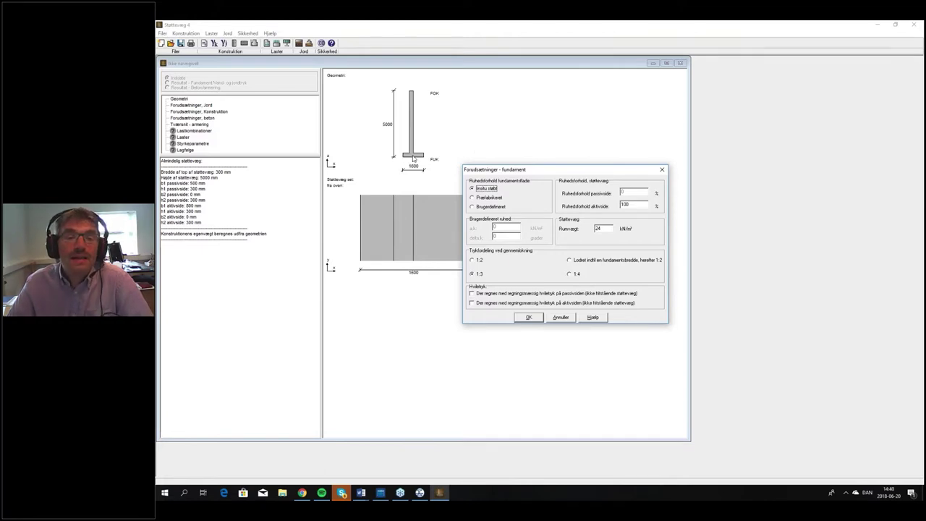
Step: Try the design at-rest pressure options for the passive and active sides, leave both off, and accept the foundation assumptions
{"action": "left_click", "coordinate": [473, 293]}
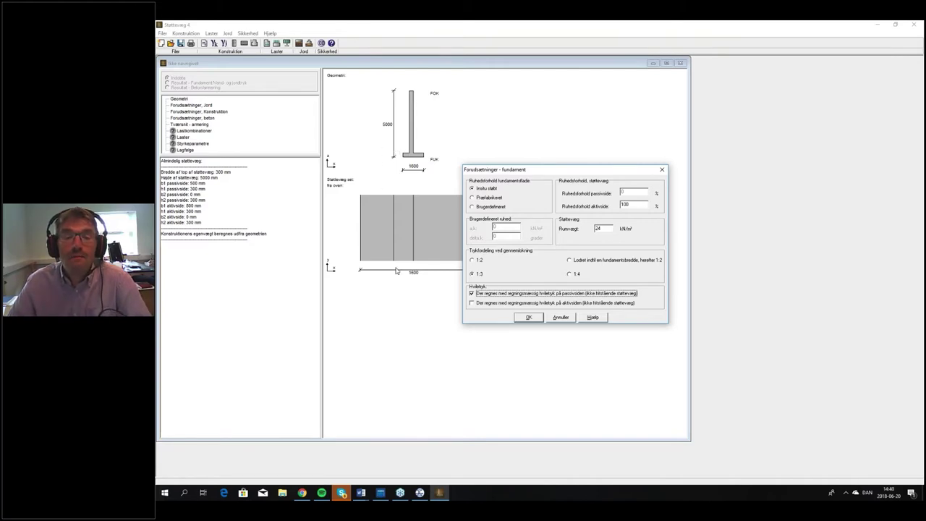
{"action": "left_click", "coordinate": [471, 294]}
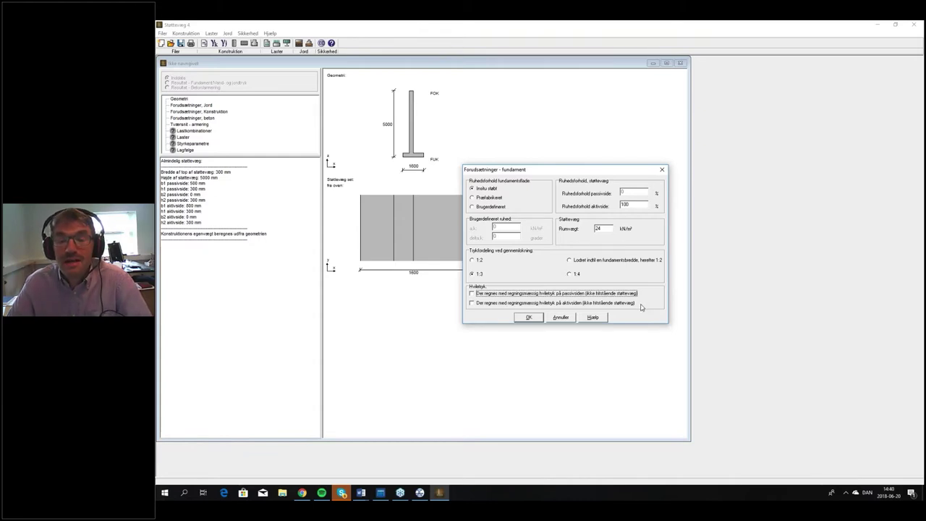
{"action": "left_click", "coordinate": [472, 303]}
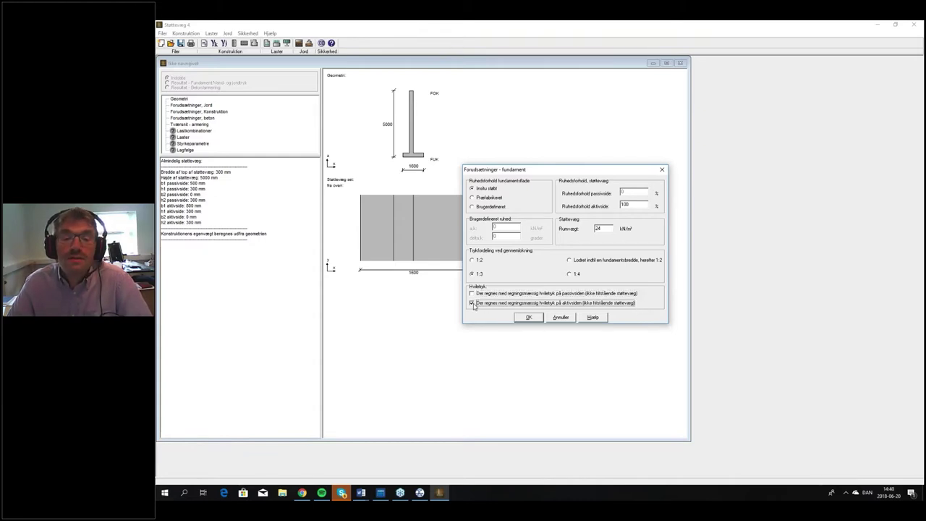
{"action": "left_click", "coordinate": [473, 303]}
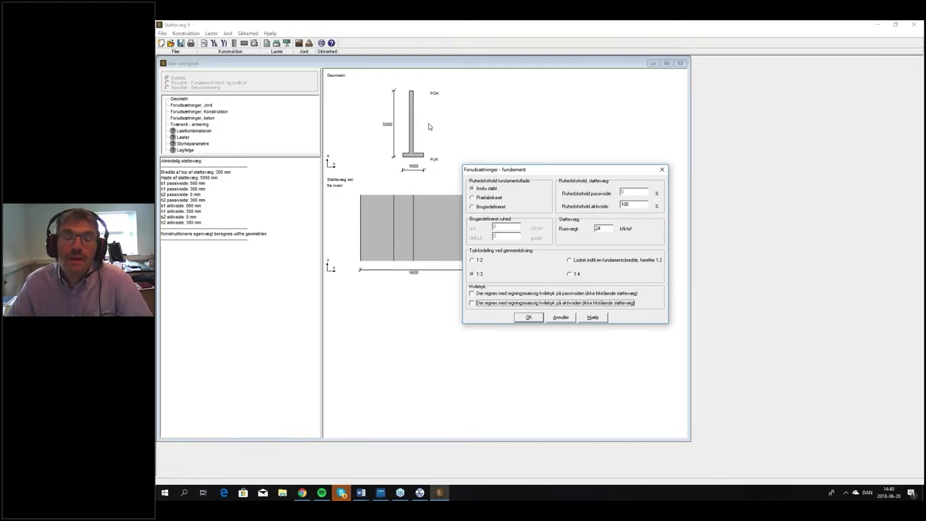
{"action": "left_click", "coordinate": [471, 303]}
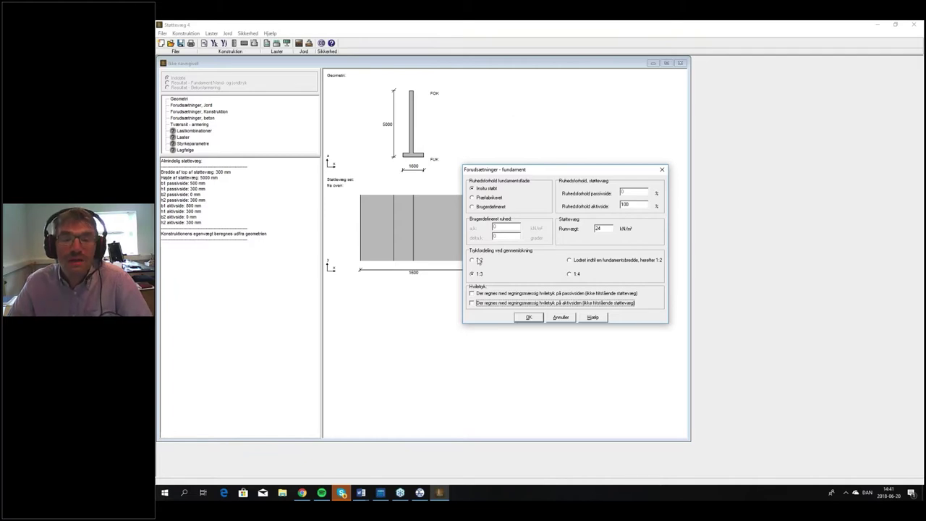
{"action": "left_click", "coordinate": [471, 303]}
{"action": "left_click", "coordinate": [472, 303]}
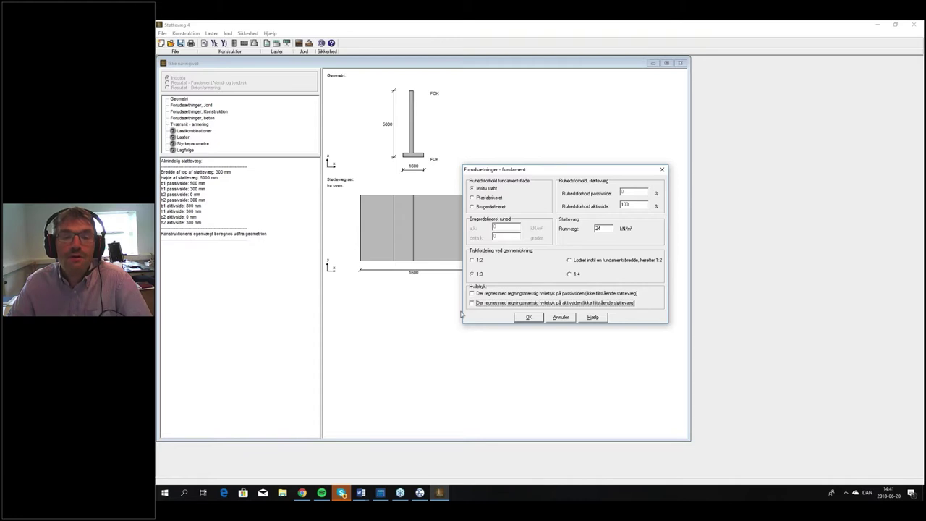
{"action": "left_click", "coordinate": [529, 318]}
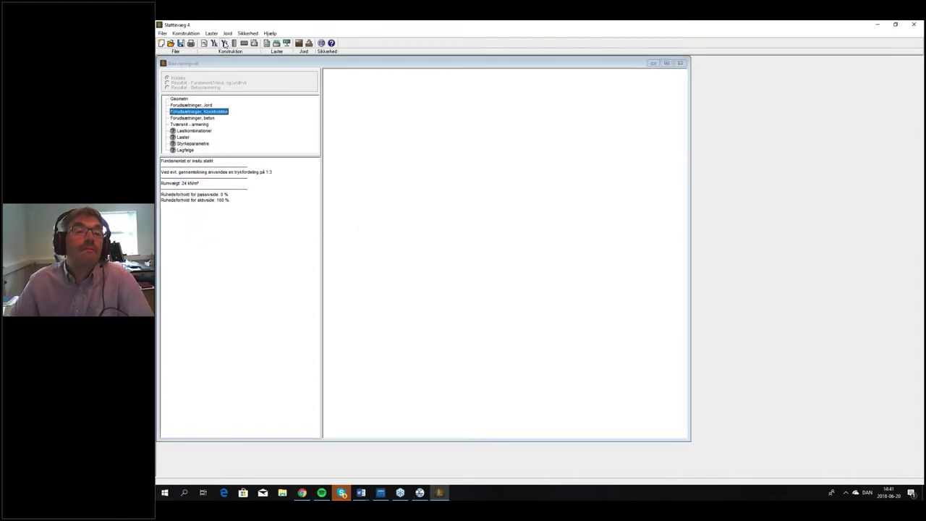
Step: Review the soil assumptions and accept them with geotechnical category 2 for a permanent structure
{"action": "left_click", "coordinate": [225, 44]}
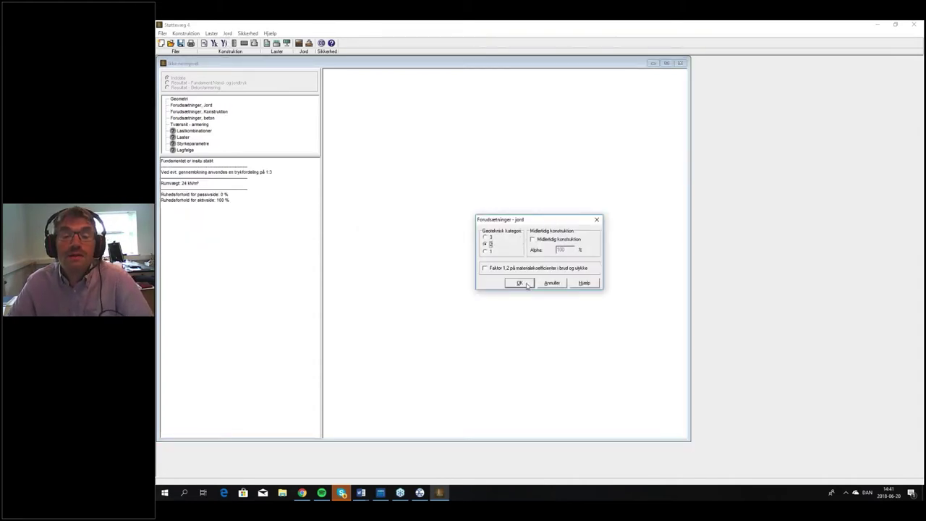
{"action": "left_click", "coordinate": [524, 283]}
{"action": "left_click", "coordinate": [524, 284]}
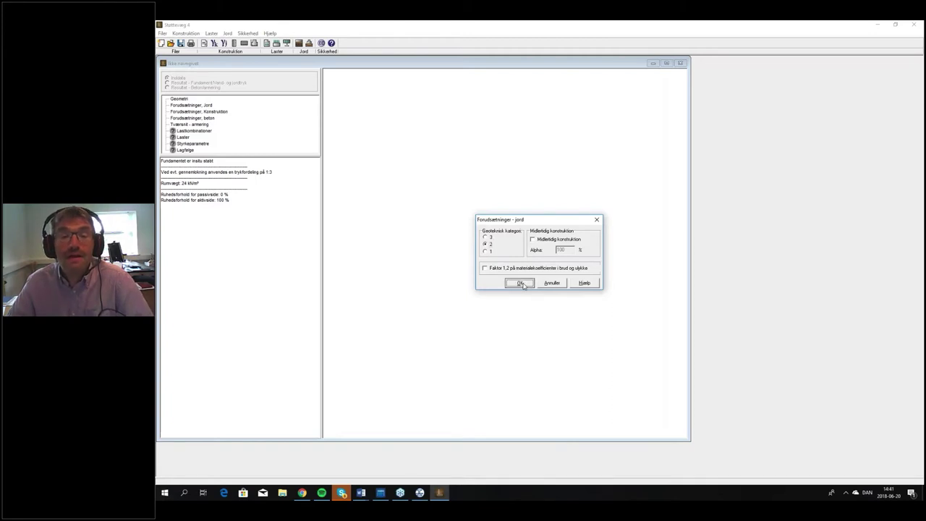
{"action": "left_click", "coordinate": [520, 283]}
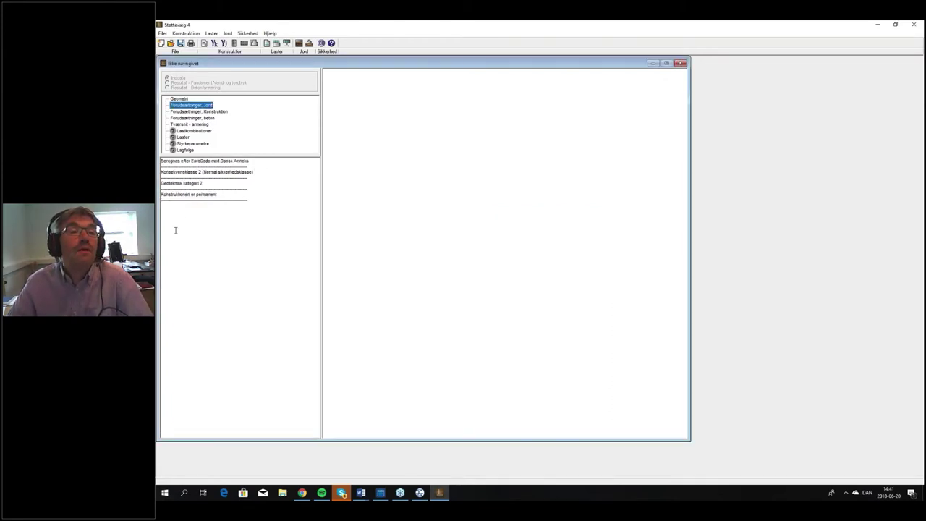
Step: Define the wall reinforcement in two layers (To lag) with type Y - 550/B/Y for both longitudinal and transverse bars
{"action": "left_click", "coordinate": [235, 44]}
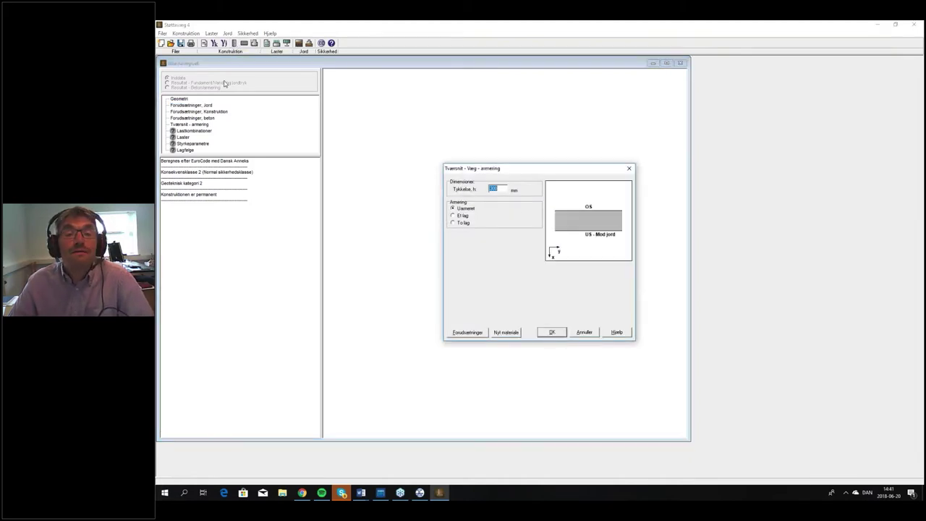
{"action": "left_click", "coordinate": [462, 223]}
{"action": "left_click", "coordinate": [519, 243]}
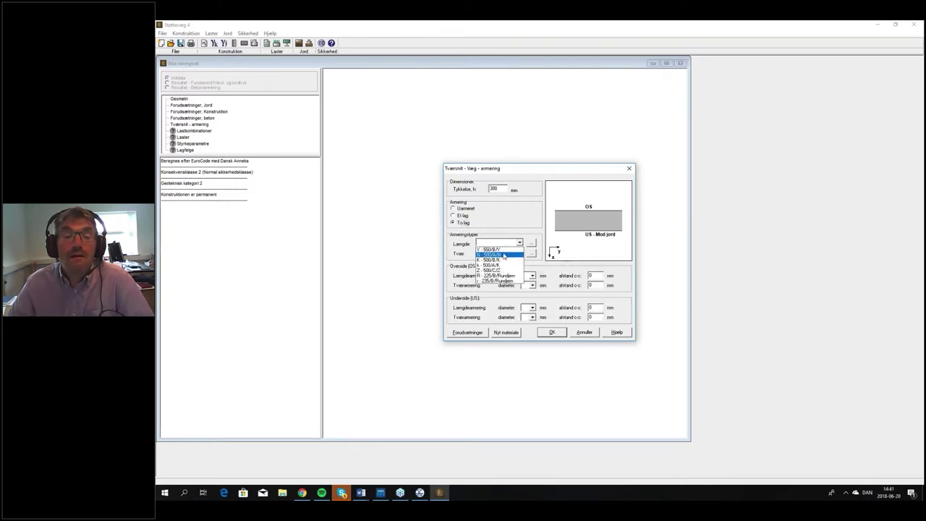
{"action": "left_click", "coordinate": [520, 252]}
{"action": "left_click", "coordinate": [519, 252]}
{"action": "left_click", "coordinate": [499, 261]}
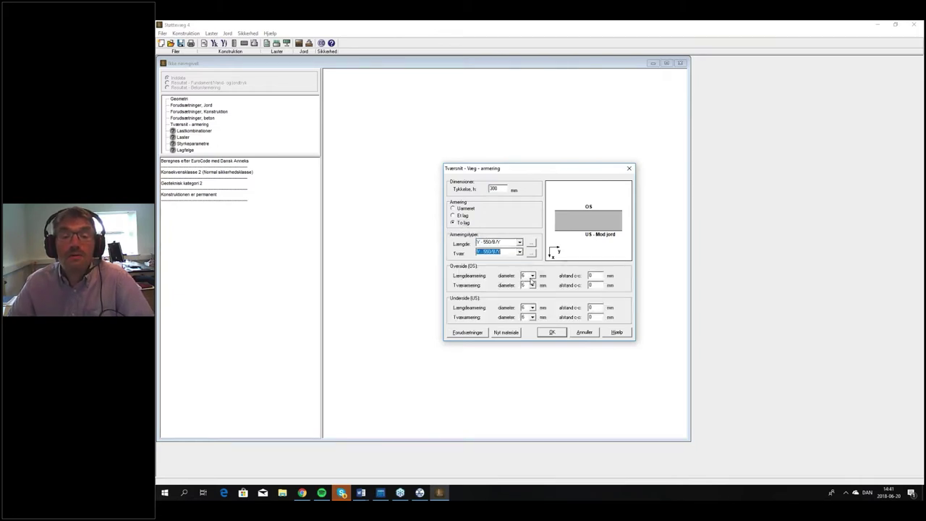
Step: Set all longitudinal and transverse bar diameters to 12 mm on both the Overside and Underside of the wall
{"action": "left_click", "coordinate": [532, 276]}
{"action": "left_click", "coordinate": [526, 299]}
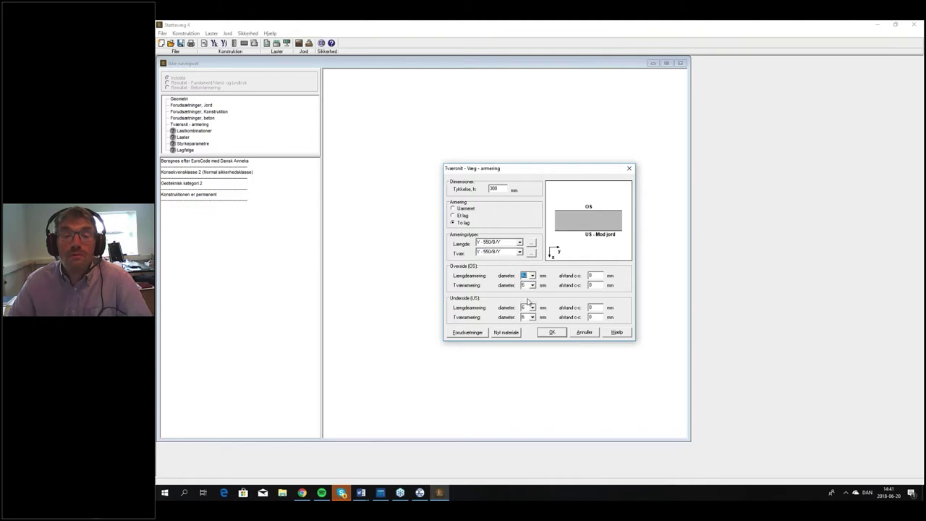
{"action": "left_click", "coordinate": [532, 285]}
{"action": "left_click", "coordinate": [528, 307]}
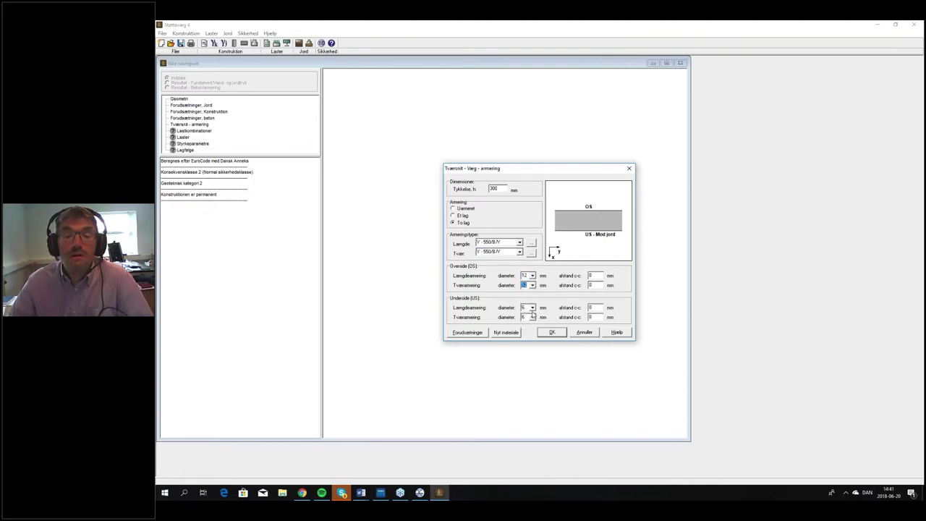
{"action": "left_click", "coordinate": [532, 307]}
{"action": "left_click", "coordinate": [526, 329]}
{"action": "left_click", "coordinate": [531, 317]}
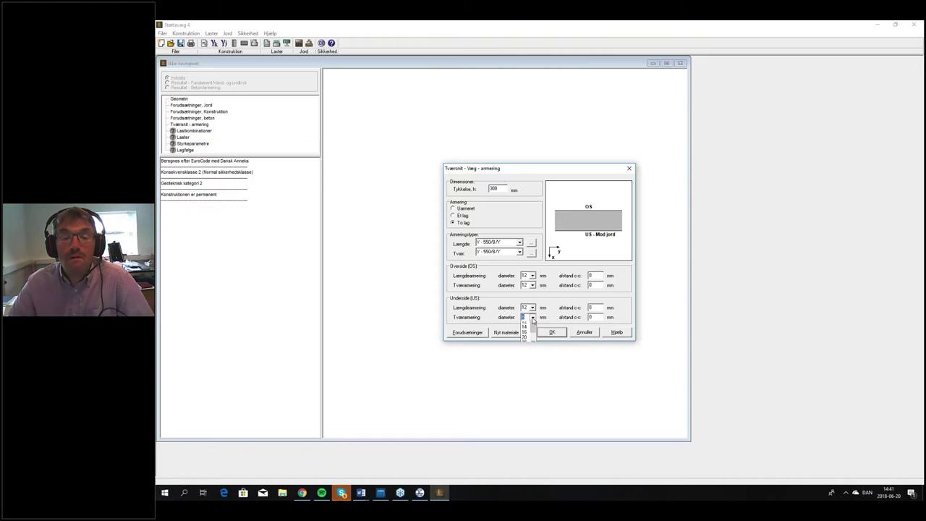
{"action": "left_click", "coordinate": [526, 337]}
Step: Set the centre-to-centre spacing to 150 mm for all longitudinal and transverse bars on both faces of the wall
{"action": "left_click", "coordinate": [591, 275]}
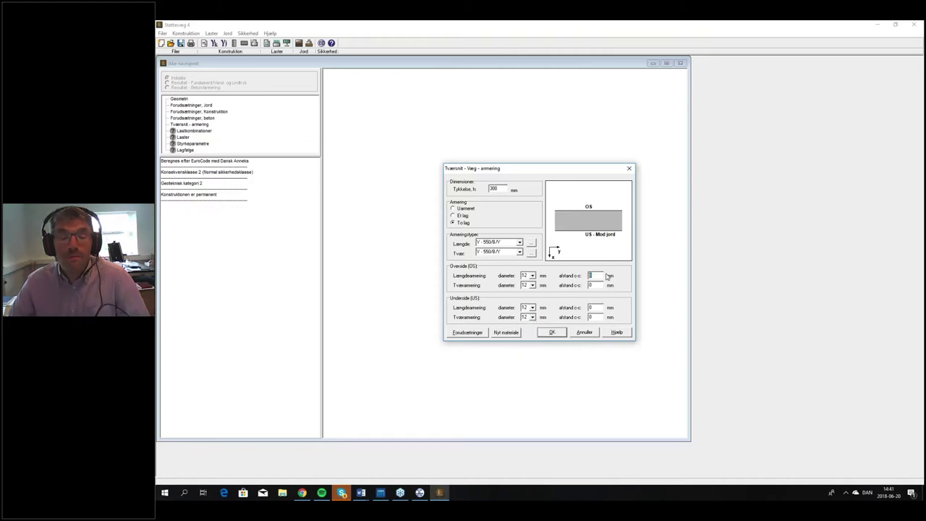
{"action": "type", "text": "150"}
{"action": "left_click", "coordinate": [594, 285]}
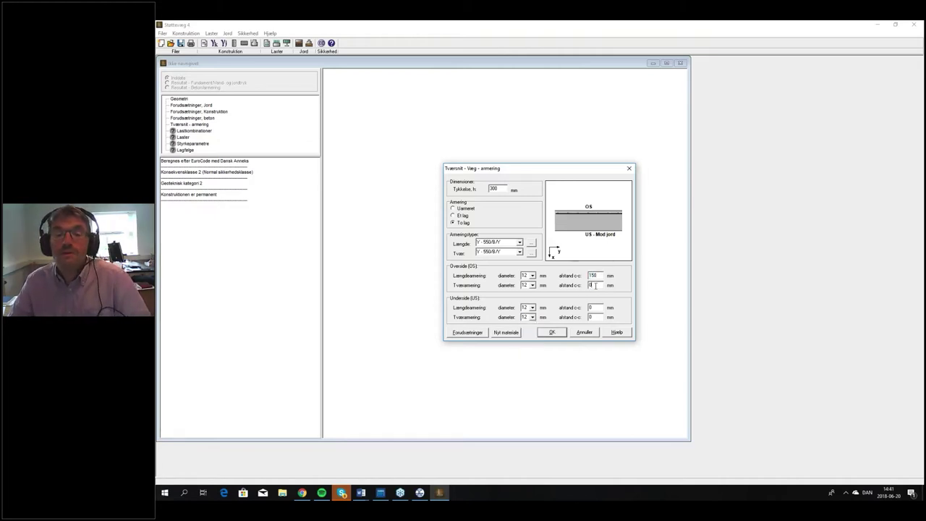
{"action": "type", "text": "150"}
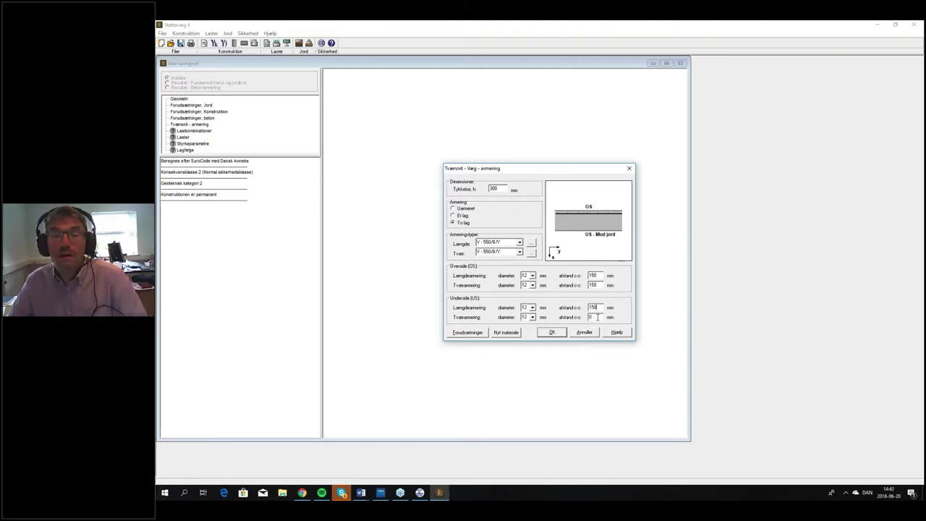
{"action": "left_click", "coordinate": [591, 317]}
{"action": "type", "text": "15"}
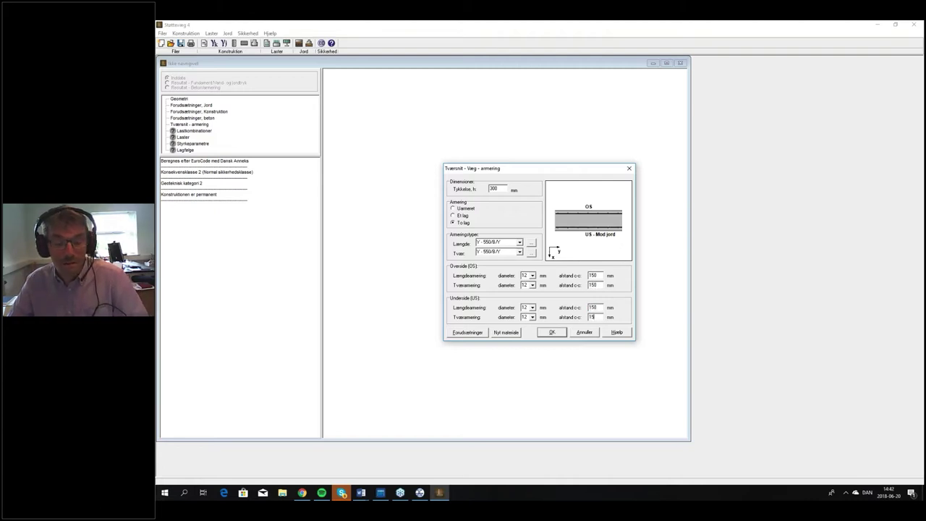
{"action": "type", "text": "0"}
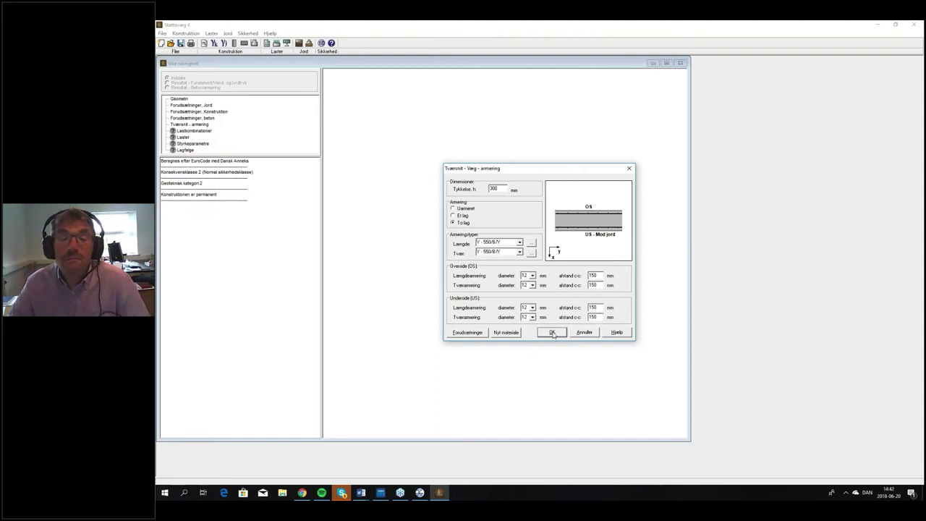
Step: Review the concrete assumptions from the wall section's reinforcement settings, accept them, and confirm the wall reinforcement
{"action": "left_click", "coordinate": [467, 334]}
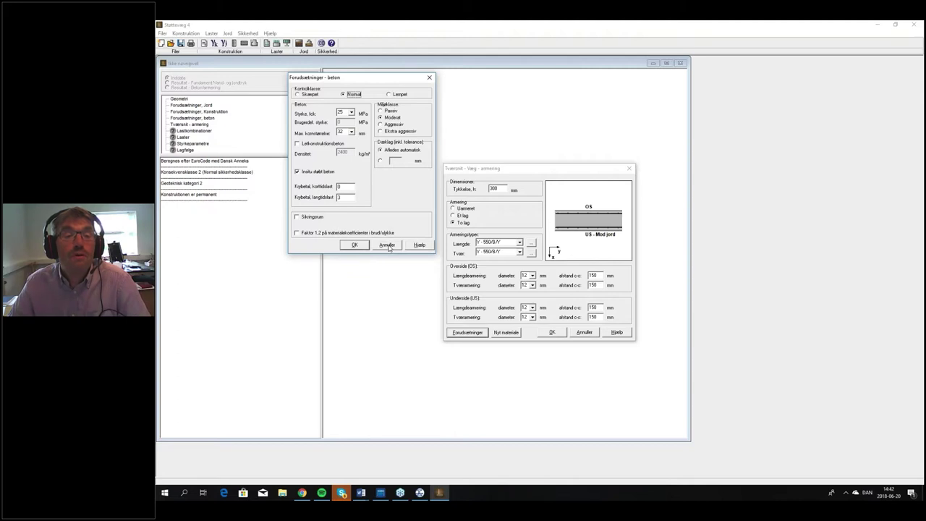
{"action": "left_click", "coordinate": [340, 186]}
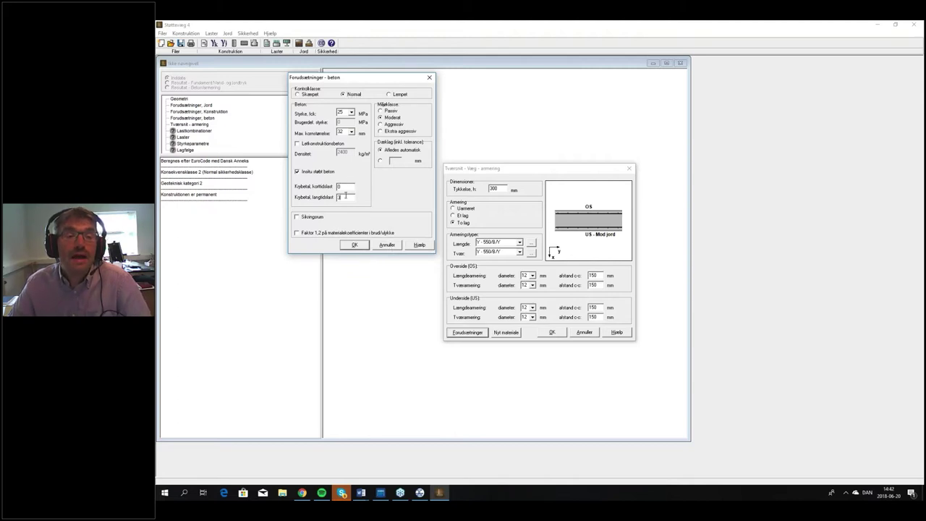
{"action": "left_click", "coordinate": [356, 247]}
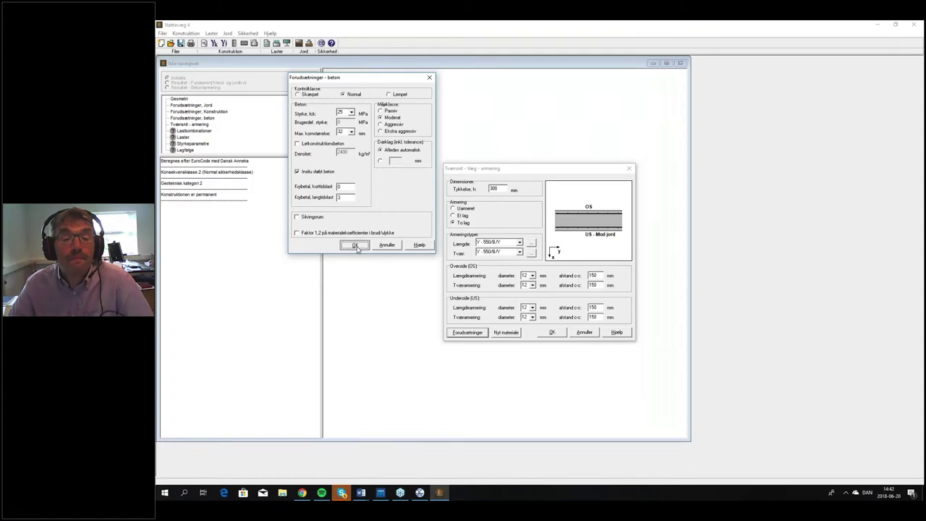
{"action": "left_click", "coordinate": [557, 335]}
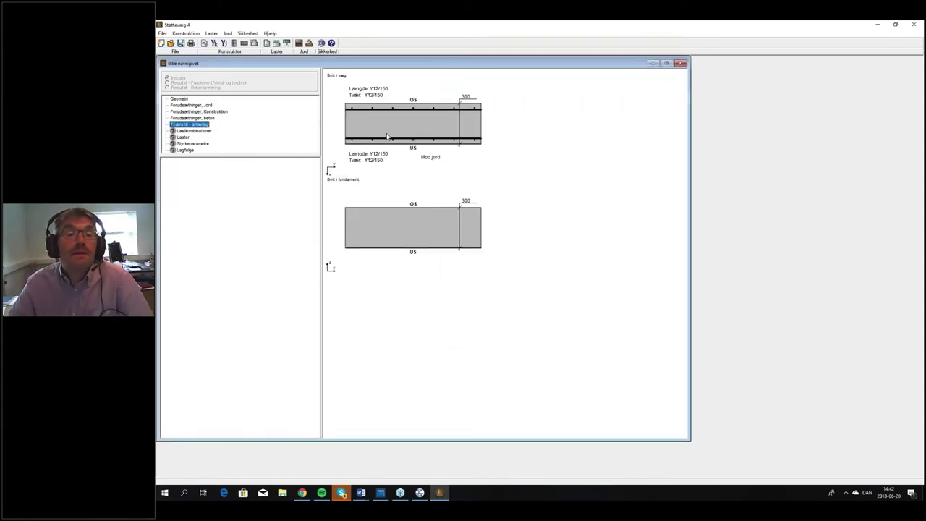
Step: Define the foundation slab reinforcement in two layers (To lag) with type Y - 550/B/Y for both longitudinal and transverse bars
{"action": "left_click", "coordinate": [247, 43]}
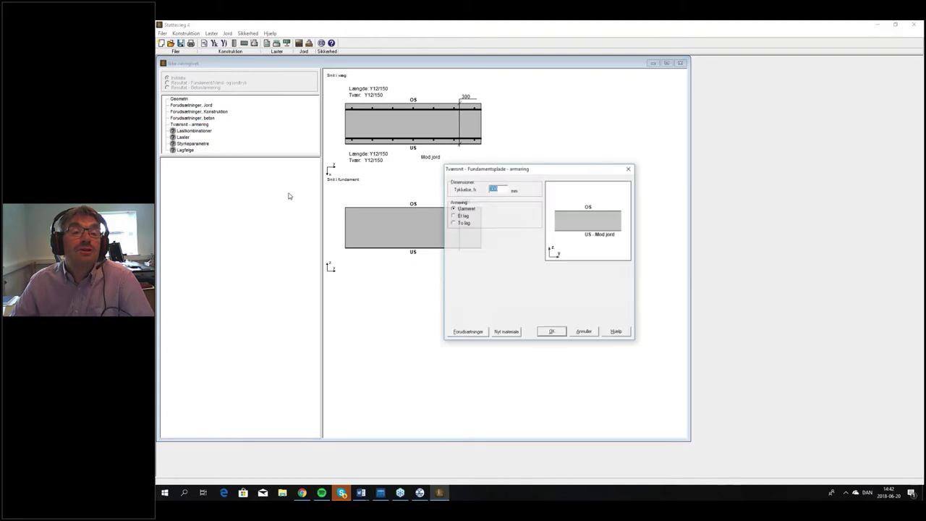
{"action": "left_click", "coordinate": [454, 223]}
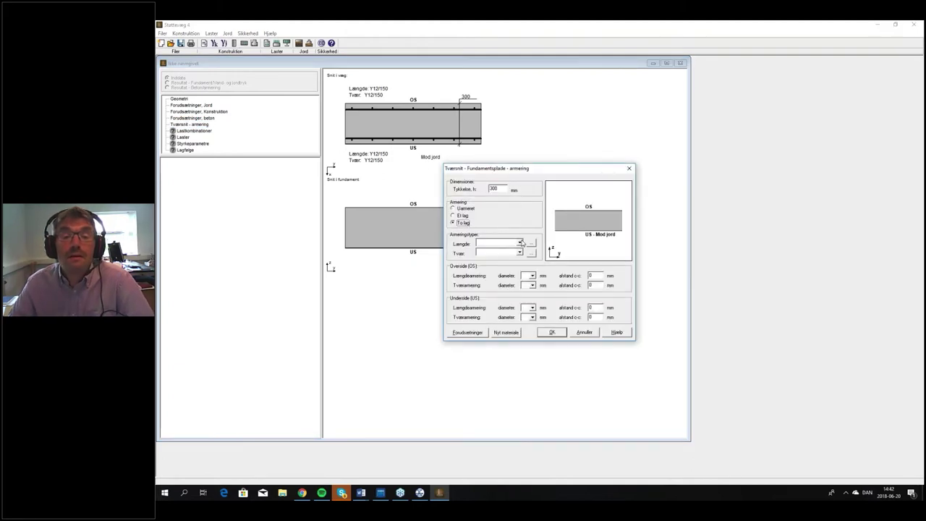
{"action": "left_click", "coordinate": [521, 242]}
{"action": "left_click", "coordinate": [517, 252]}
{"action": "left_click", "coordinate": [520, 253]}
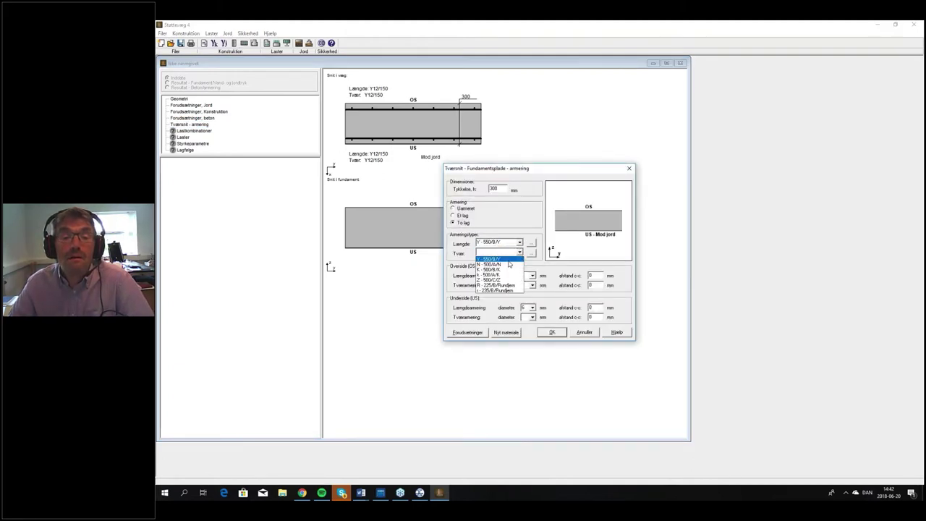
{"action": "left_click", "coordinate": [510, 265]}
Step: Set the centre-to-centre spacing to 150 mm for all longitudinal and transverse bars on both faces of the foundation slab
{"action": "left_click", "coordinate": [589, 276]}
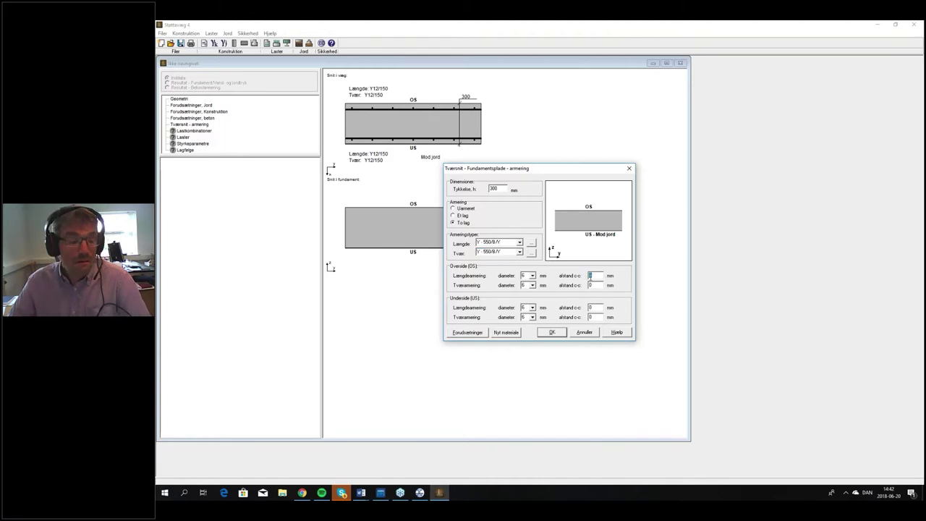
{"action": "type", "text": "150"}
{"action": "left_click", "coordinate": [592, 286]}
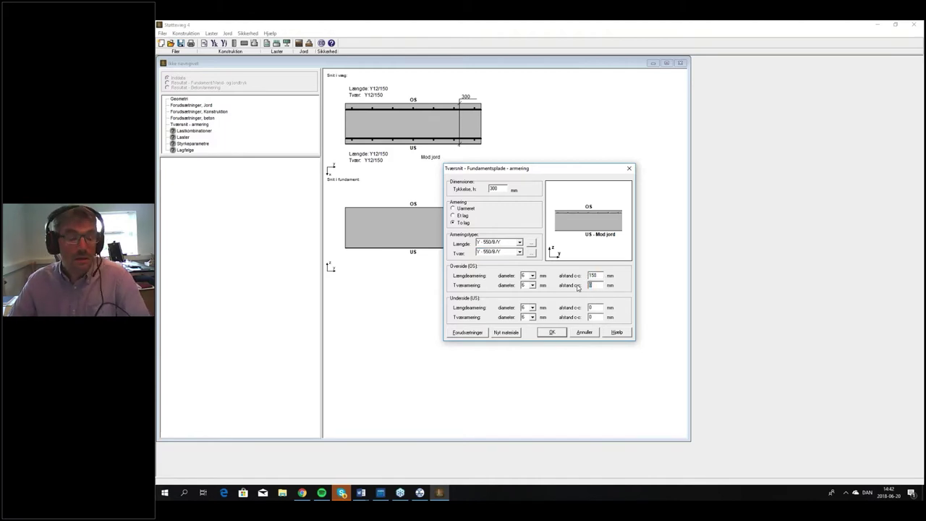
{"action": "type", "text": "150"}
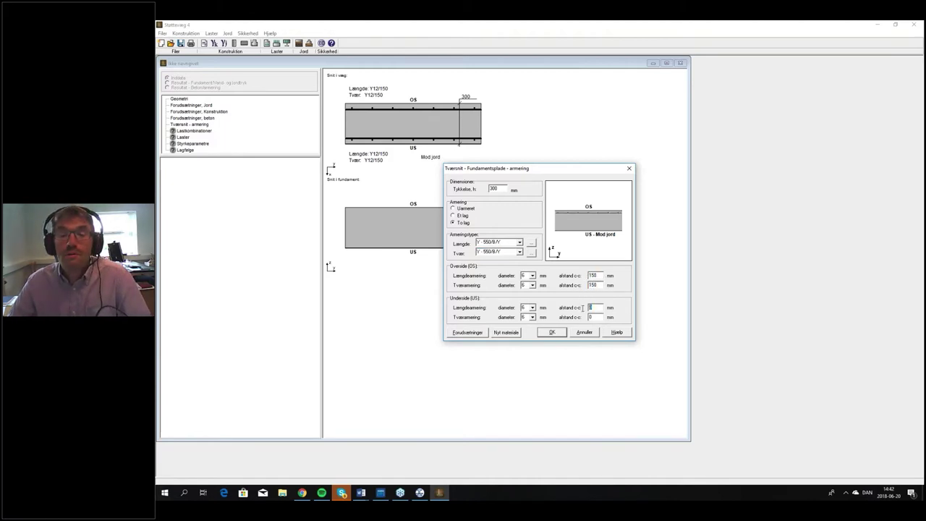
{"action": "type", "text": "150"}
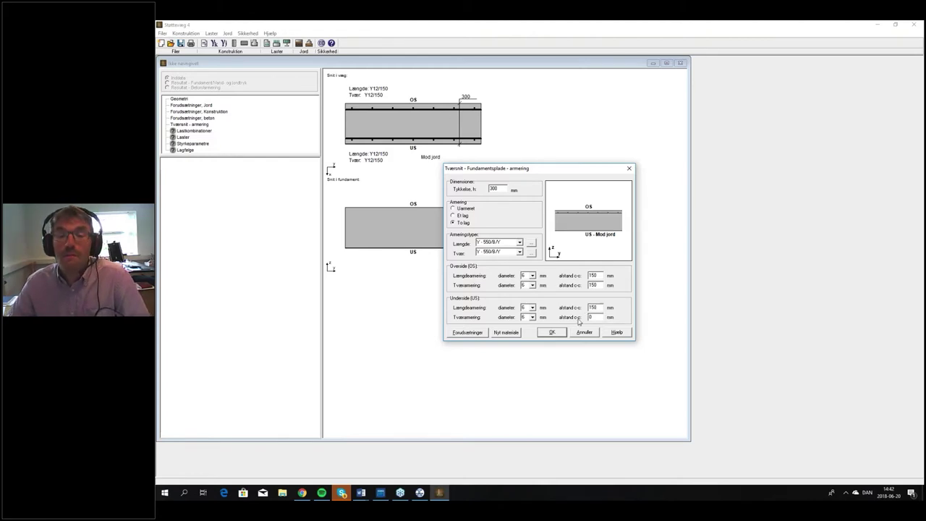
{"action": "left_click", "coordinate": [595, 317]}
{"action": "type", "text": "15"}
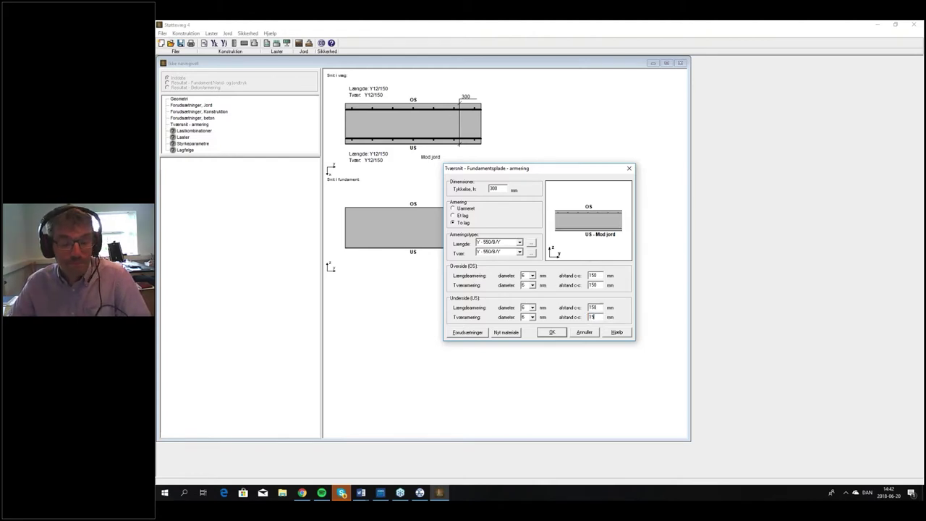
{"action": "type", "text": "0"}
Step: Set all foundation slab bar diameters to 12 mm on the Underside and Overside, and accept the slab reinforcement
{"action": "left_click", "coordinate": [531, 308]}
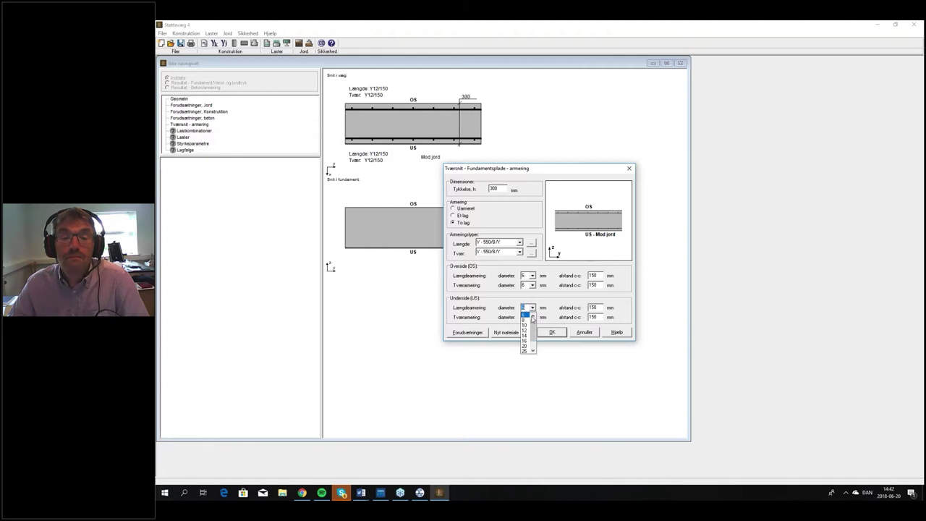
{"action": "left_click", "coordinate": [525, 329]}
{"action": "left_click", "coordinate": [533, 317]}
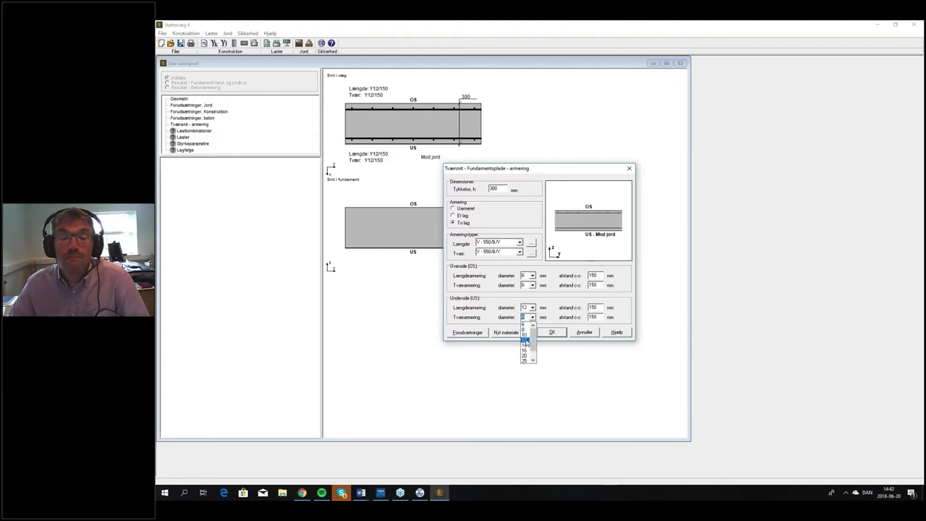
{"action": "left_click", "coordinate": [526, 340]}
{"action": "left_click", "coordinate": [533, 276]}
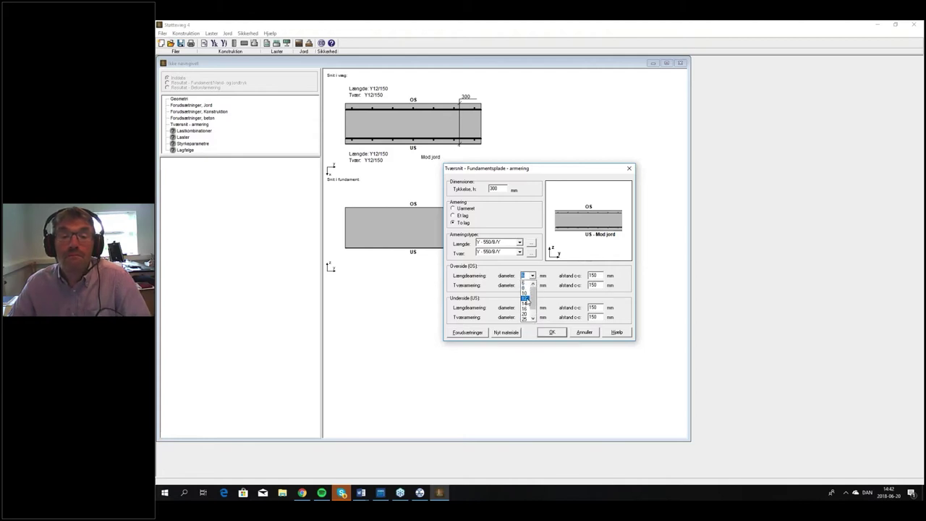
{"action": "left_click", "coordinate": [525, 299]}
{"action": "left_click", "coordinate": [532, 285]}
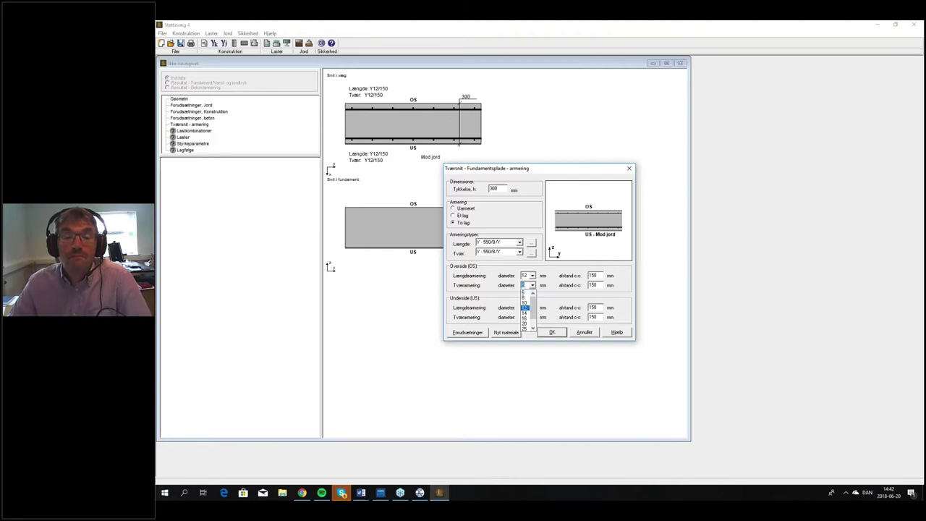
{"action": "left_click", "coordinate": [525, 307]}
{"action": "left_click", "coordinate": [552, 332]}
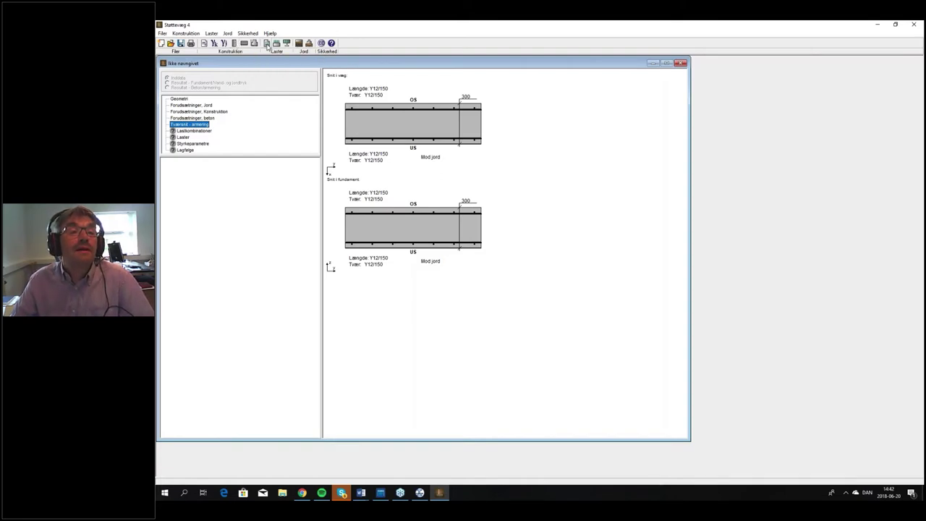
Step: Create load group 1 with name and description "n" and load type Nyttelast
{"action": "left_click", "coordinate": [267, 43]}
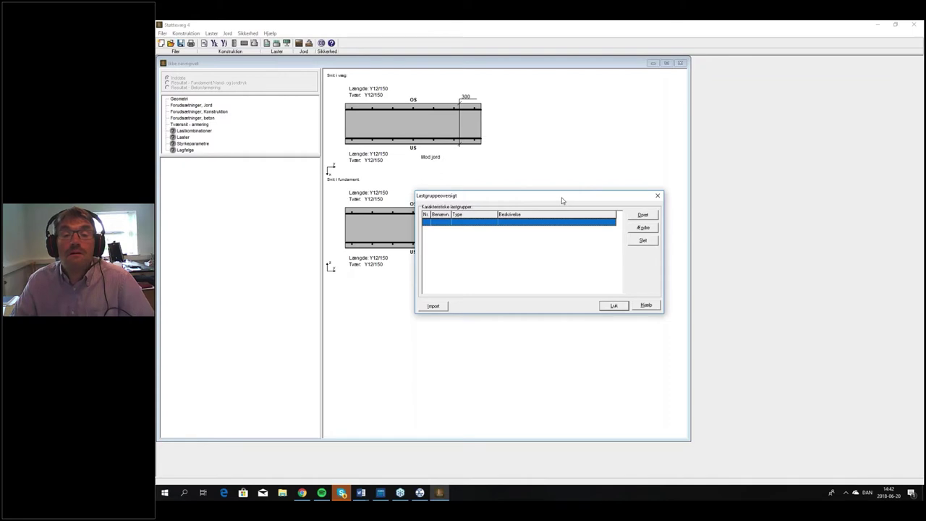
{"action": "left_click", "coordinate": [643, 215]}
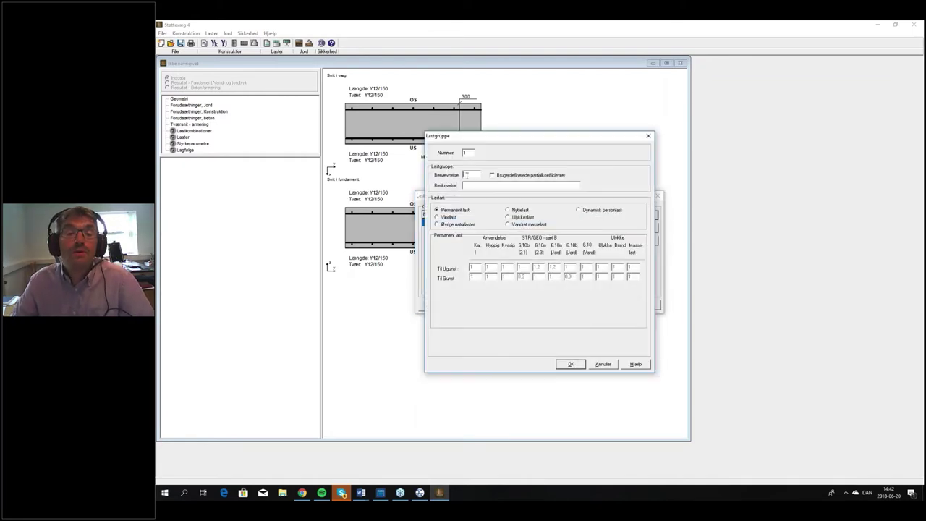
{"action": "type", "text": "n"}
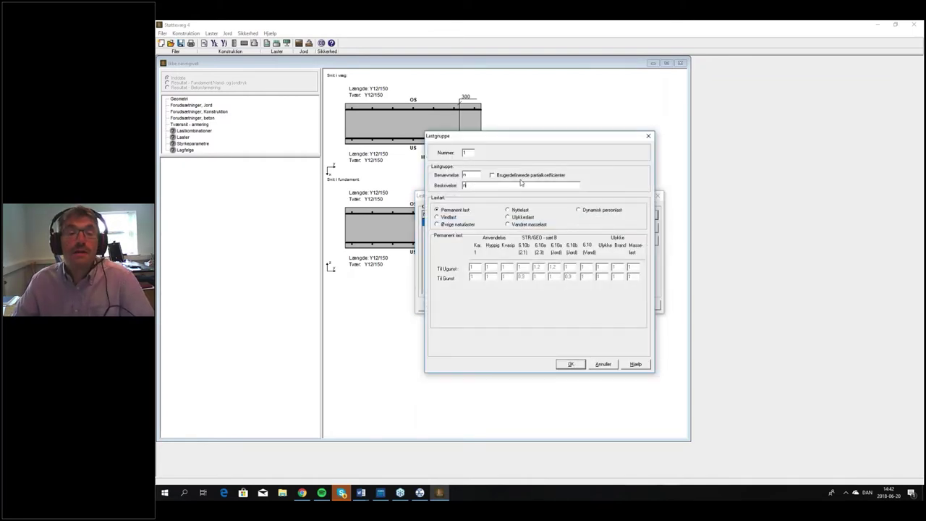
{"action": "left_click", "coordinate": [515, 211]}
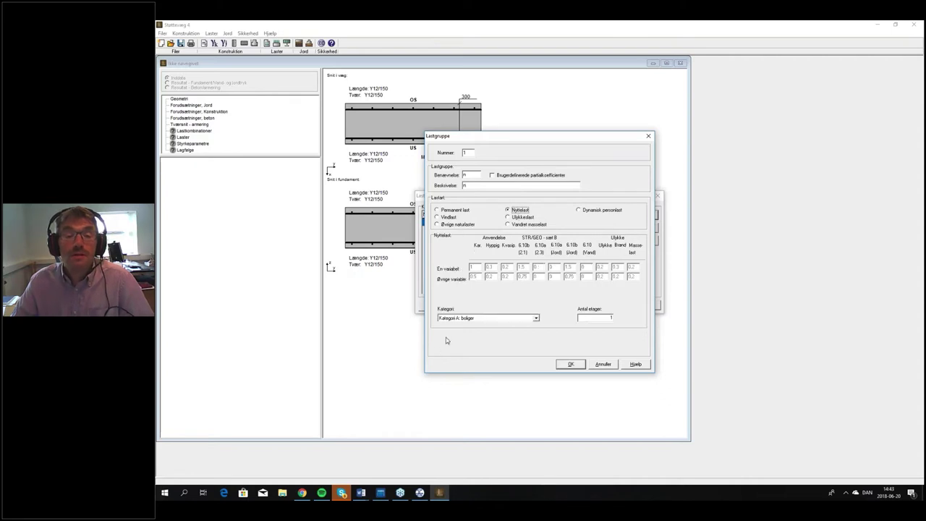
{"action": "left_click", "coordinate": [571, 365]}
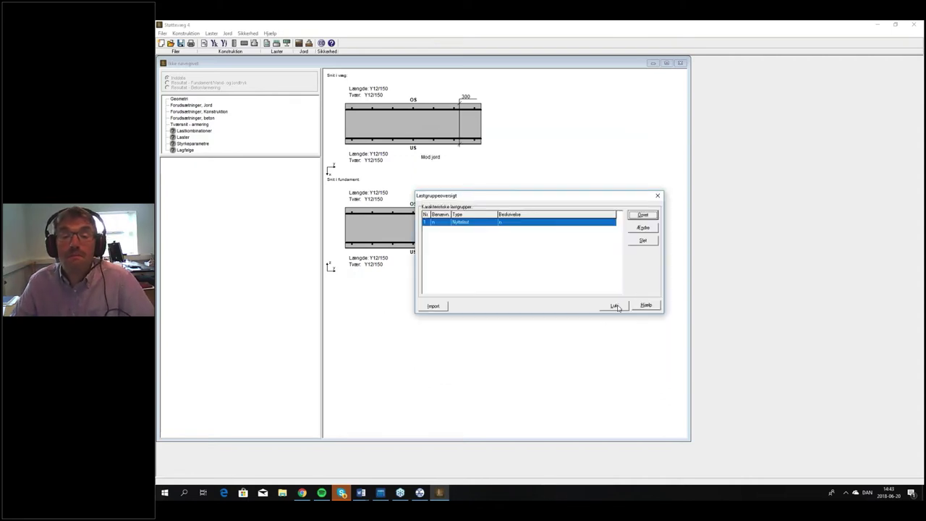
{"action": "left_click", "coordinate": [614, 306]}
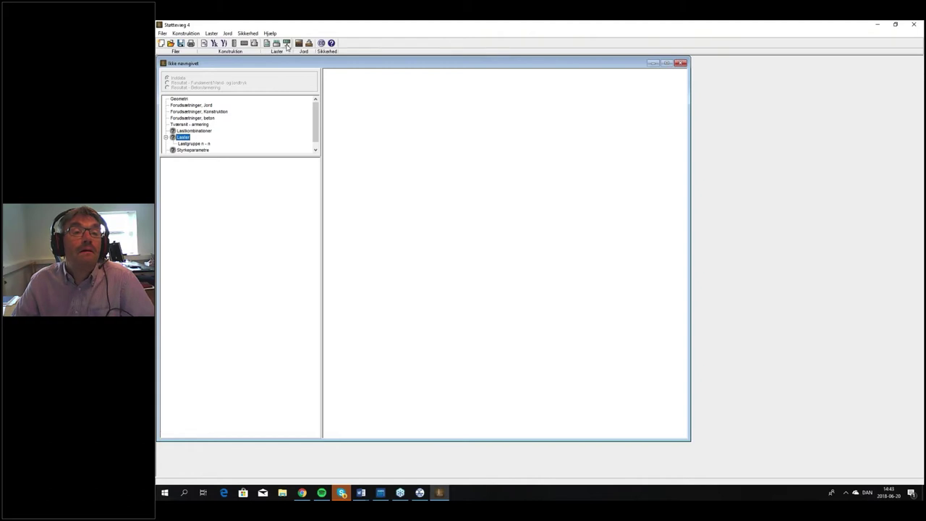
Step: Create load 1 as Overfladelast - Jord with p-aktiv 10 kN/m², assigned to the Nyttelast load group n
{"action": "left_click", "coordinate": [277, 44]}
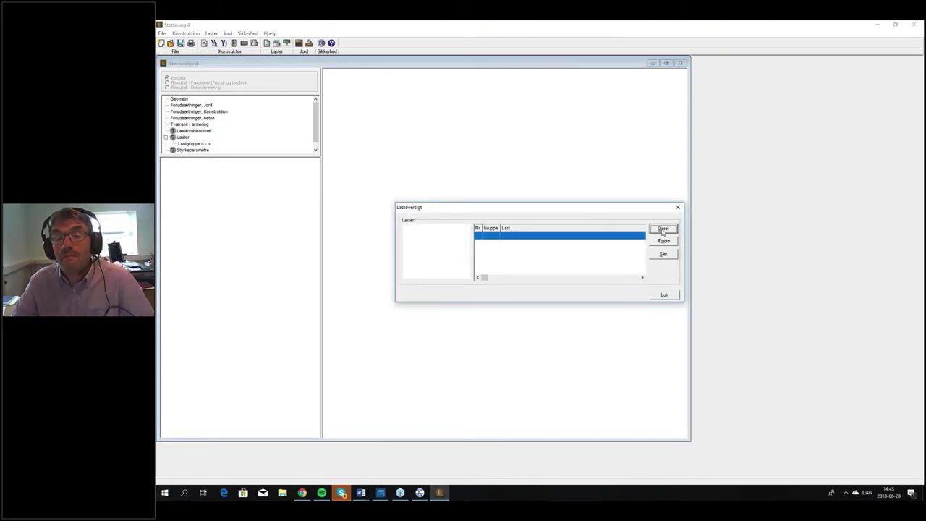
{"action": "left_click", "coordinate": [663, 229]}
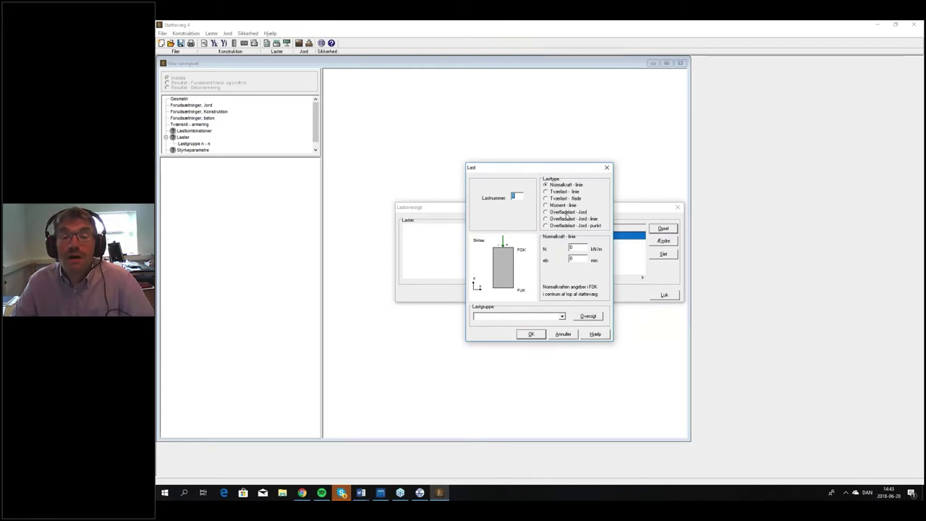
{"action": "left_click", "coordinate": [567, 212]}
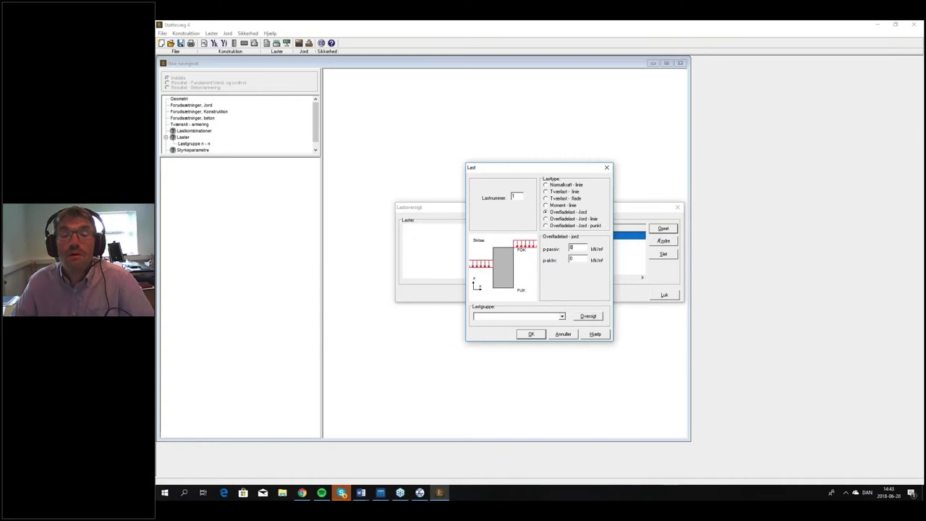
{"action": "double_click", "coordinate": [579, 259]}
{"action": "type", "text": "10"}
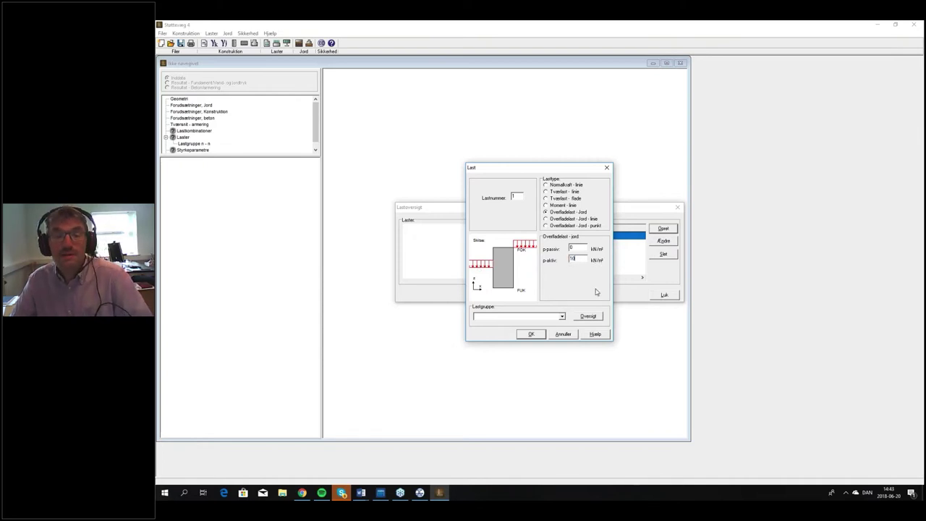
{"action": "left_click", "coordinate": [563, 317]}
{"action": "left_click", "coordinate": [521, 324]}
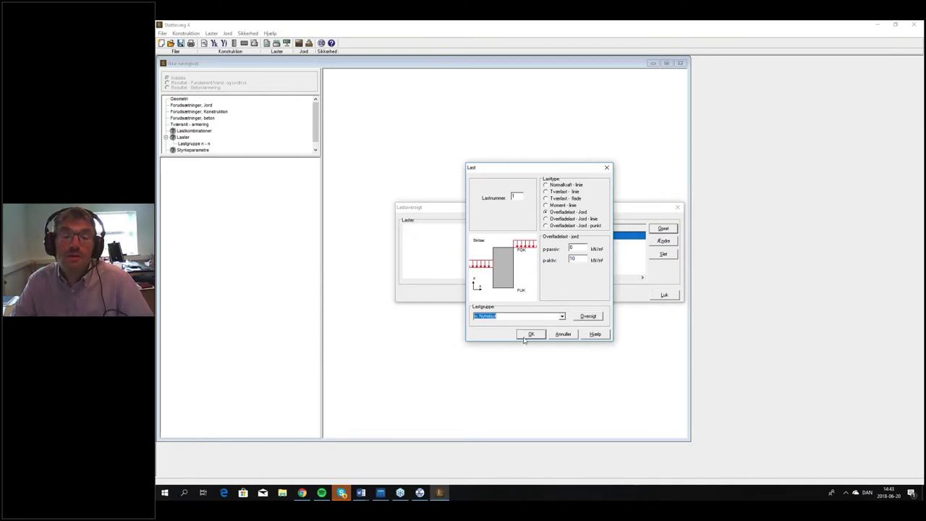
{"action": "left_click", "coordinate": [531, 333]}
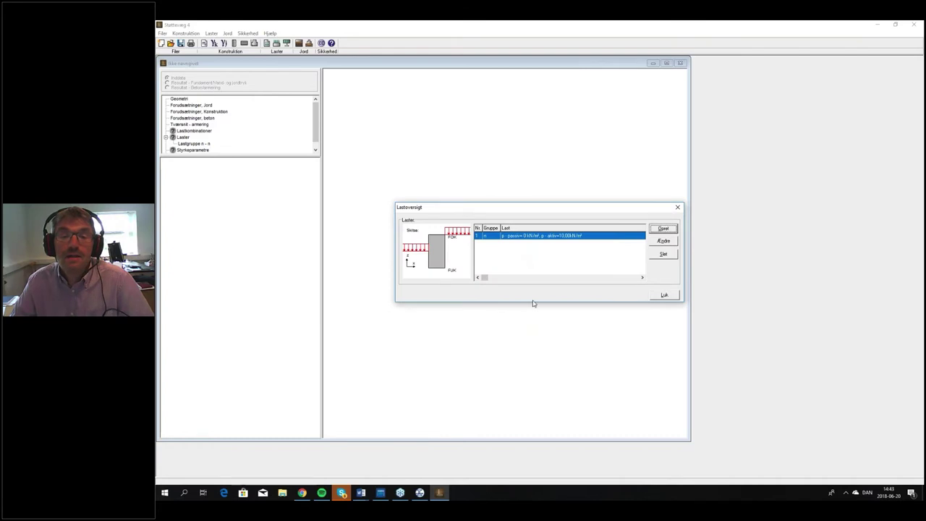
Step: Create load 2 as Overfladelast - Jord - linie with p 20 kN/m and a 1000 mm in load group n, and close the load overview
{"action": "left_click", "coordinate": [663, 228]}
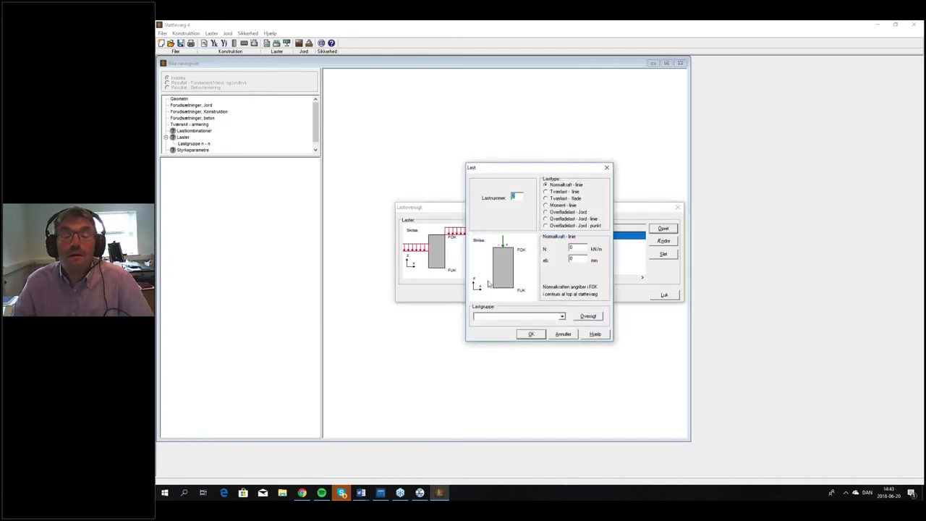
{"action": "left_click", "coordinate": [559, 218]}
{"action": "double_click", "coordinate": [570, 248]}
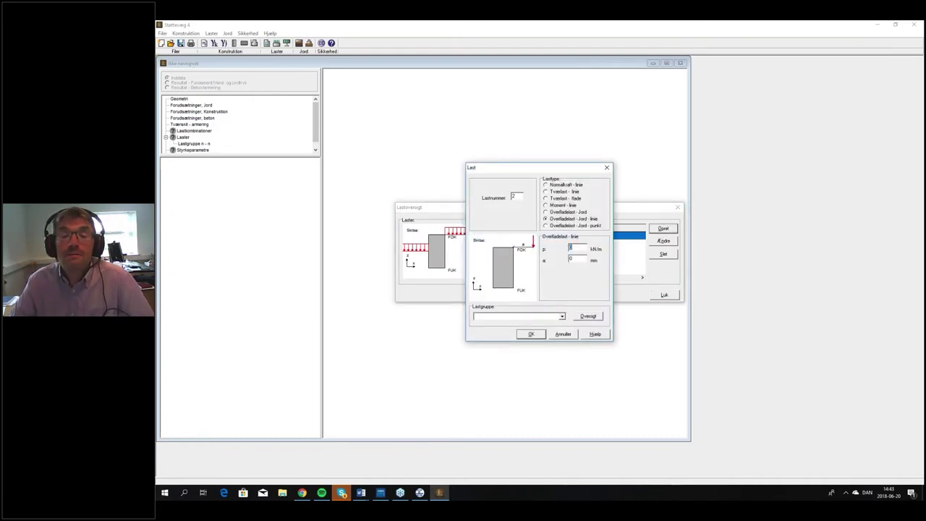
{"action": "type", "text": "2"}
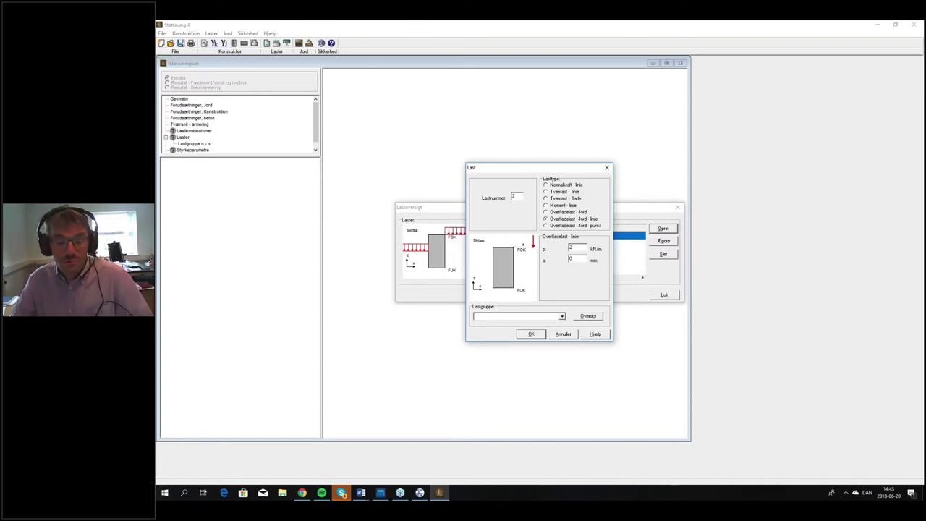
{"action": "type", "text": "0"}
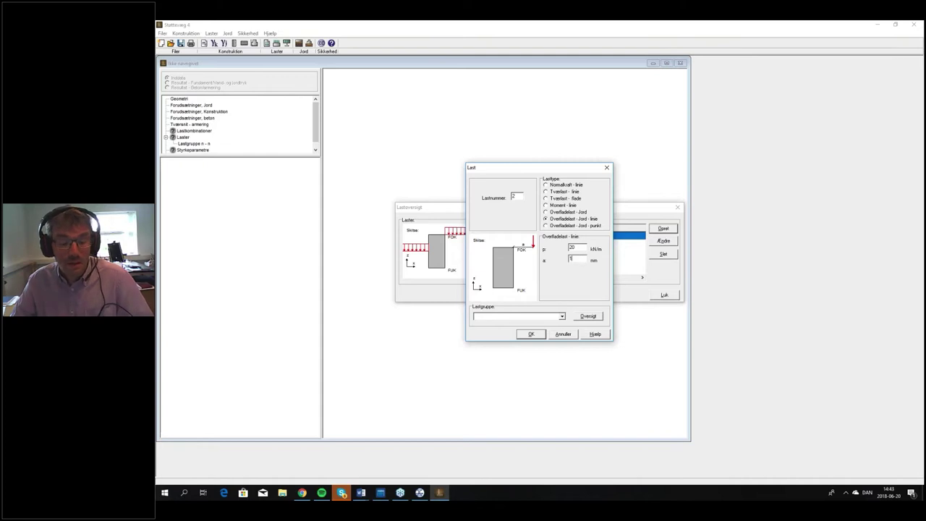
{"action": "type", "text": "1000"}
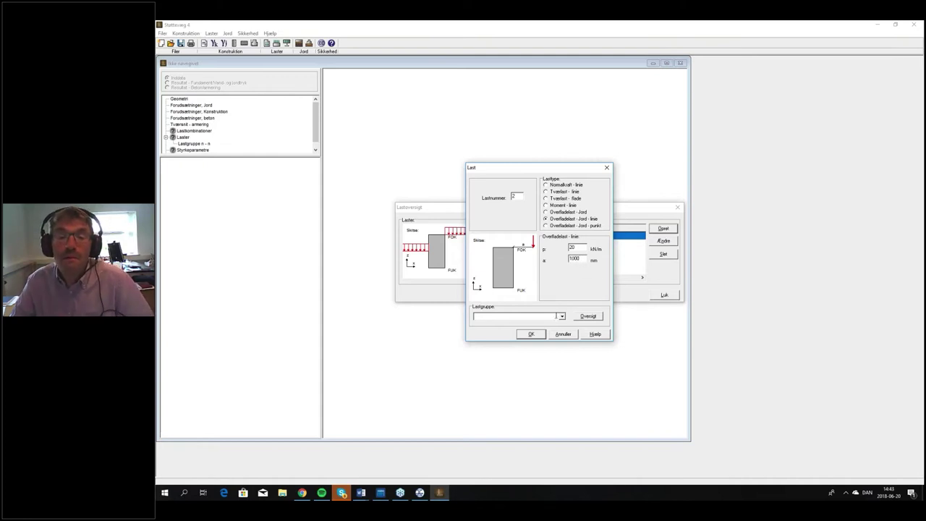
{"action": "left_click", "coordinate": [557, 316]}
{"action": "left_click", "coordinate": [498, 325]}
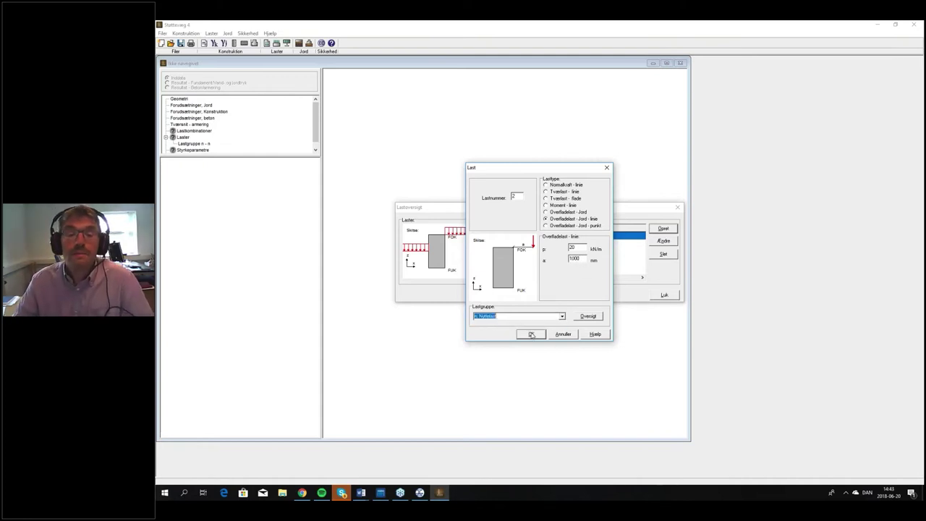
{"action": "left_click", "coordinate": [531, 335]}
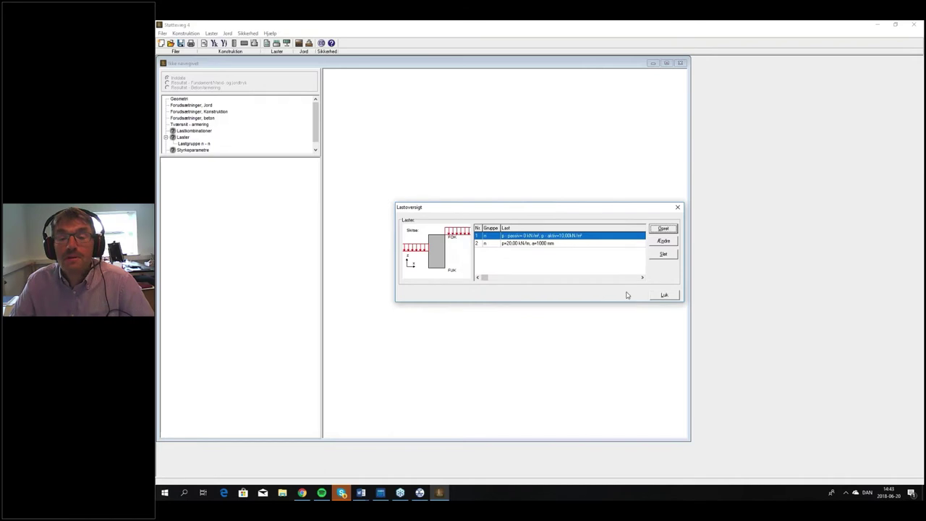
{"action": "left_click", "coordinate": [666, 295]}
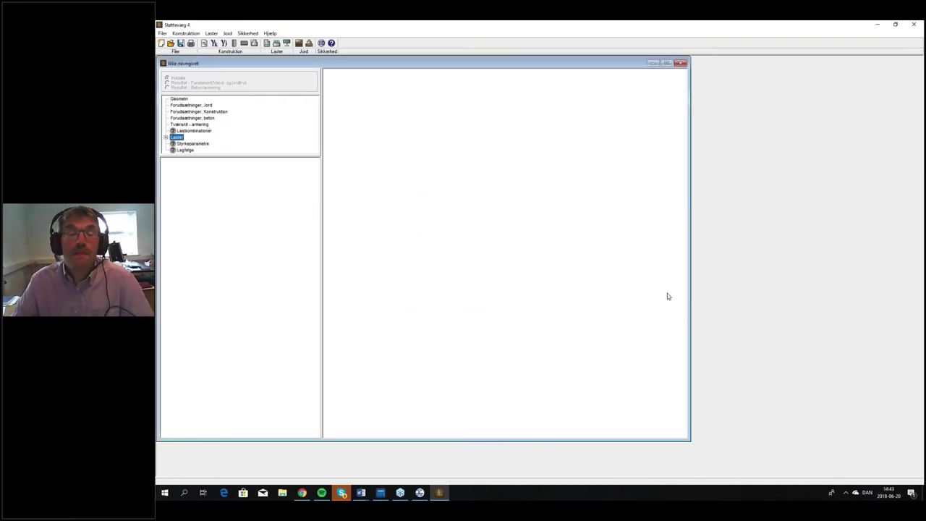
Step: Create Brud load combination 1 of type 6.10b Jord containing load group n
{"action": "left_click", "coordinate": [287, 43]}
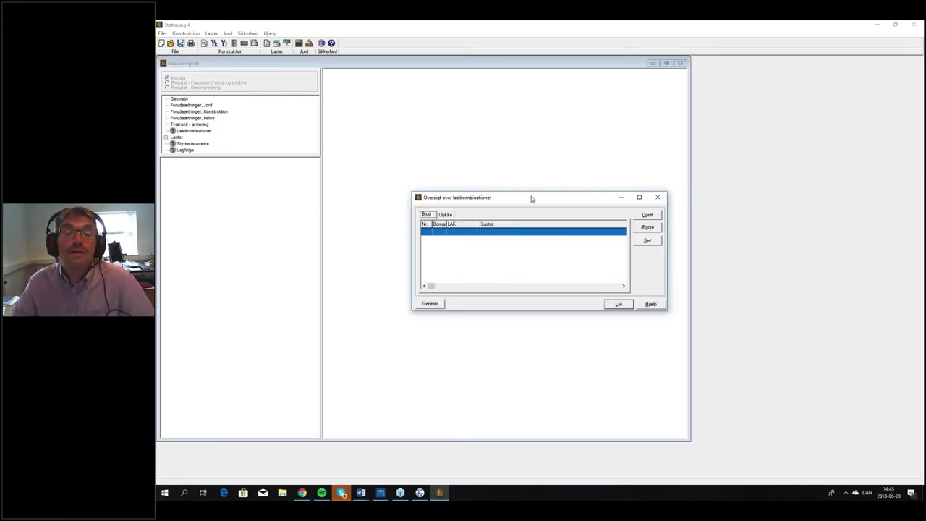
{"action": "left_click_drag", "start_coordinate": [568, 199], "coordinate": [549, 175]}
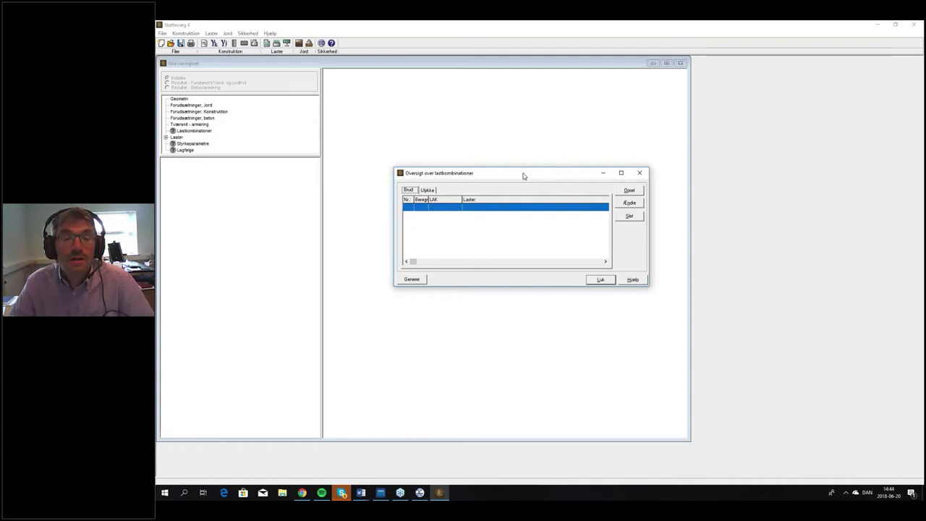
{"action": "left_click", "coordinate": [629, 203]}
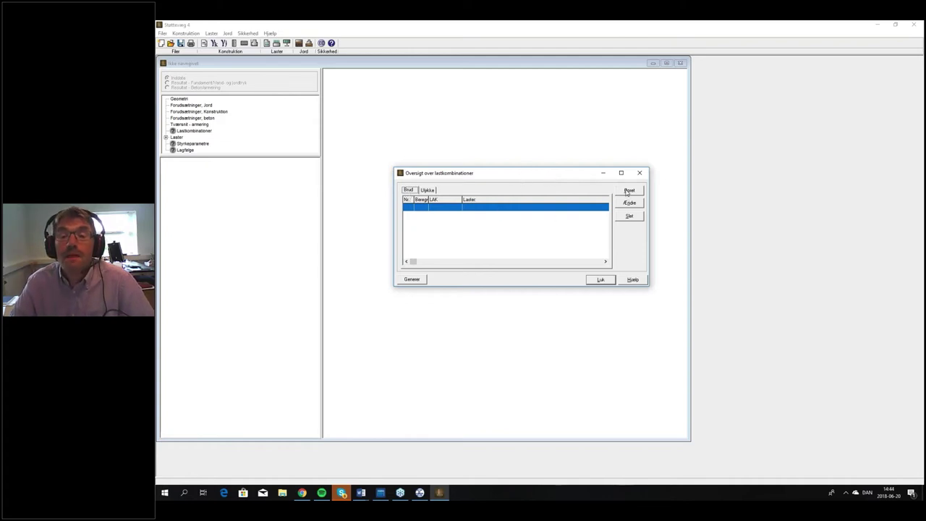
{"action": "left_click", "coordinate": [556, 260]}
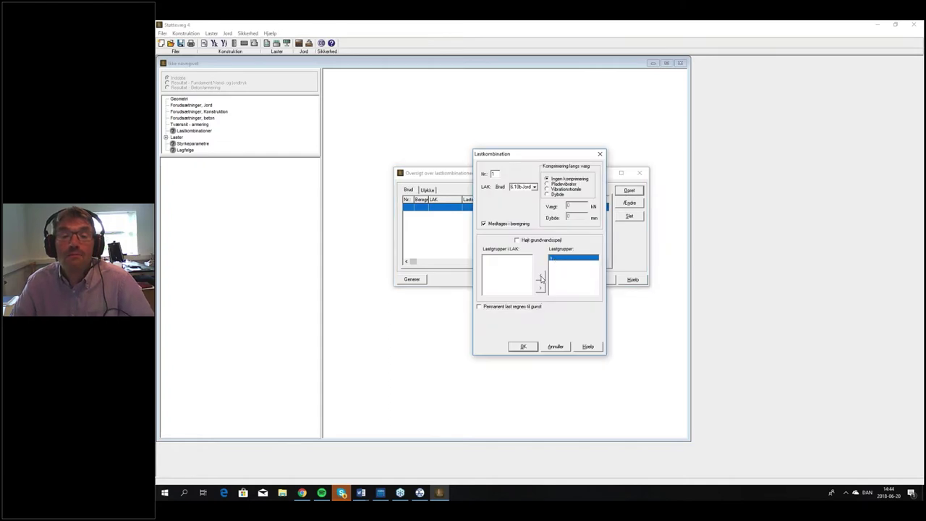
{"action": "left_click", "coordinate": [541, 275]}
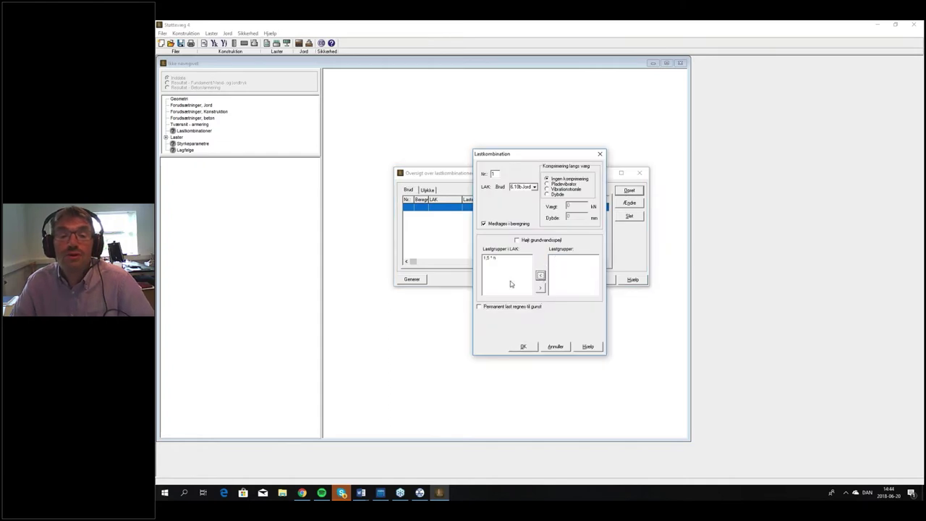
{"action": "left_click", "coordinate": [524, 347]}
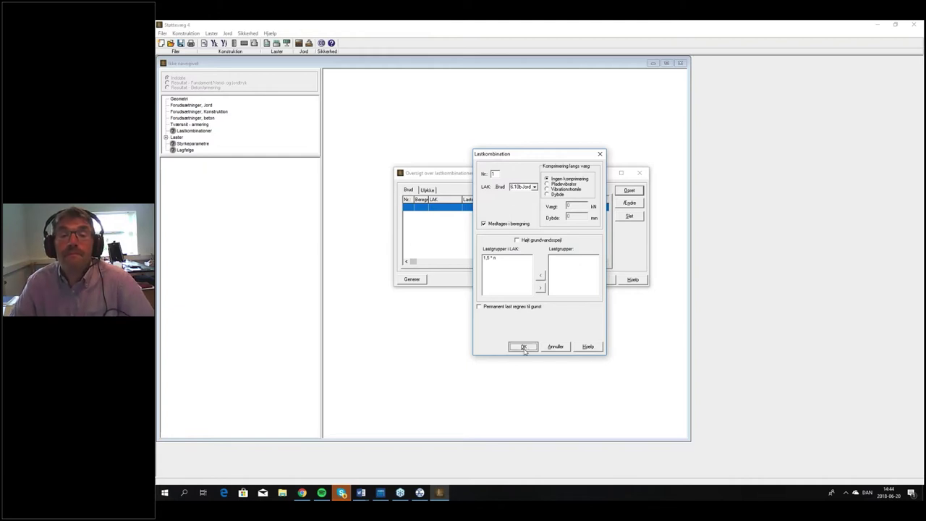
{"action": "left_click", "coordinate": [524, 347]}
Step: Create Ulykke load combination 1 containing load group n, and close the load combination overview
{"action": "left_click", "coordinate": [432, 190]}
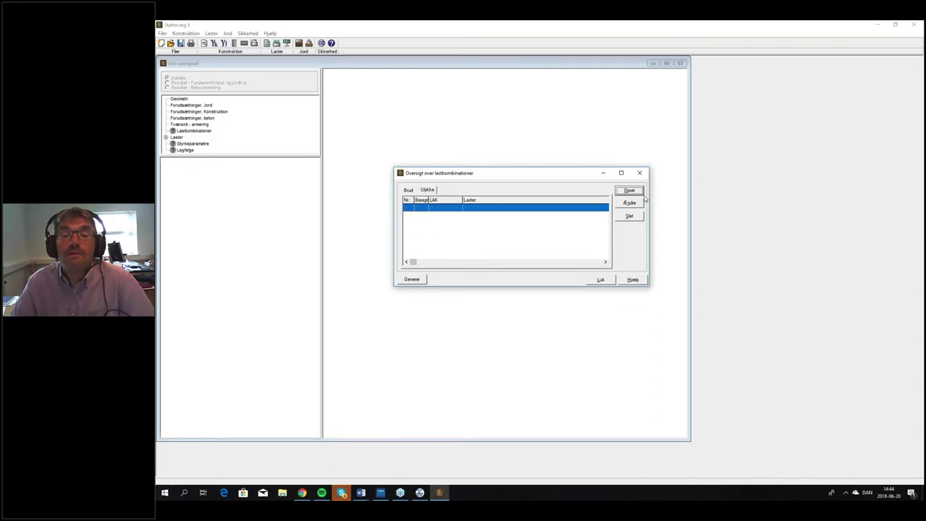
{"action": "left_click", "coordinate": [622, 193]}
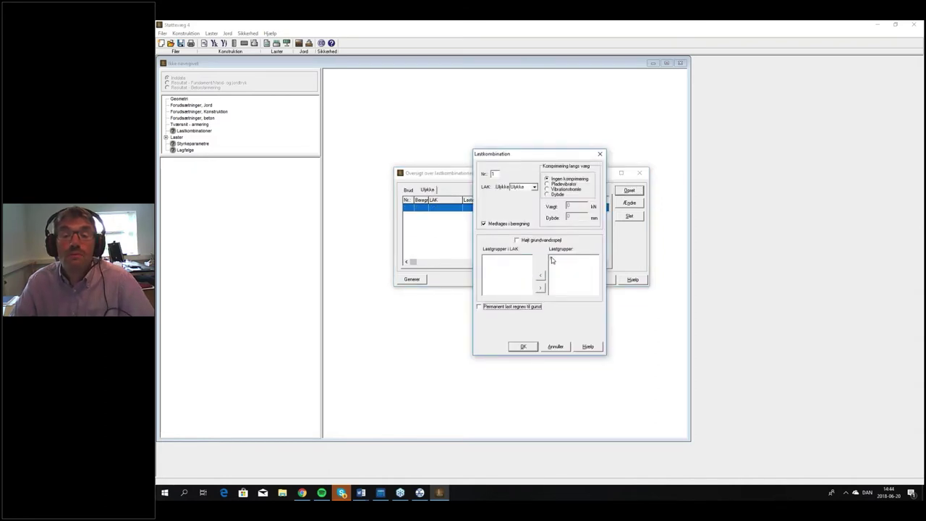
{"action": "left_click", "coordinate": [552, 259]}
{"action": "left_click", "coordinate": [541, 277]}
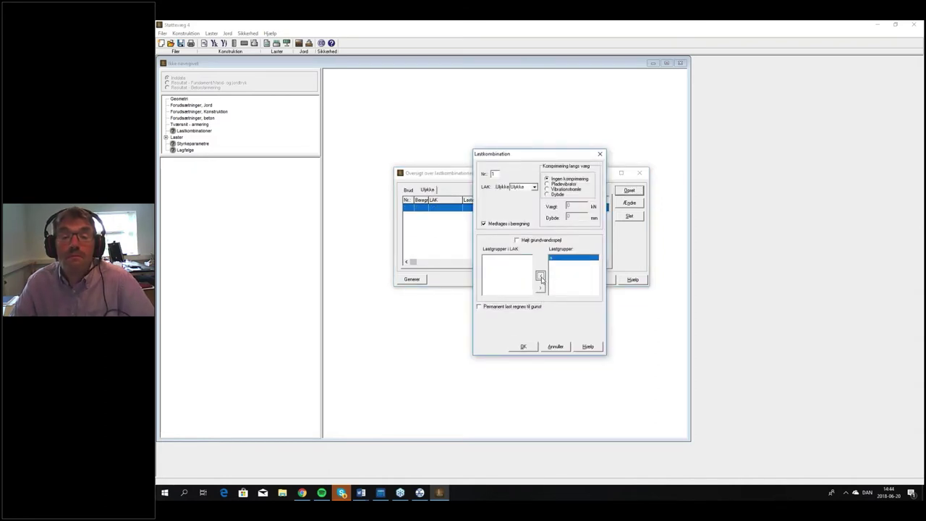
{"action": "left_click", "coordinate": [522, 350]}
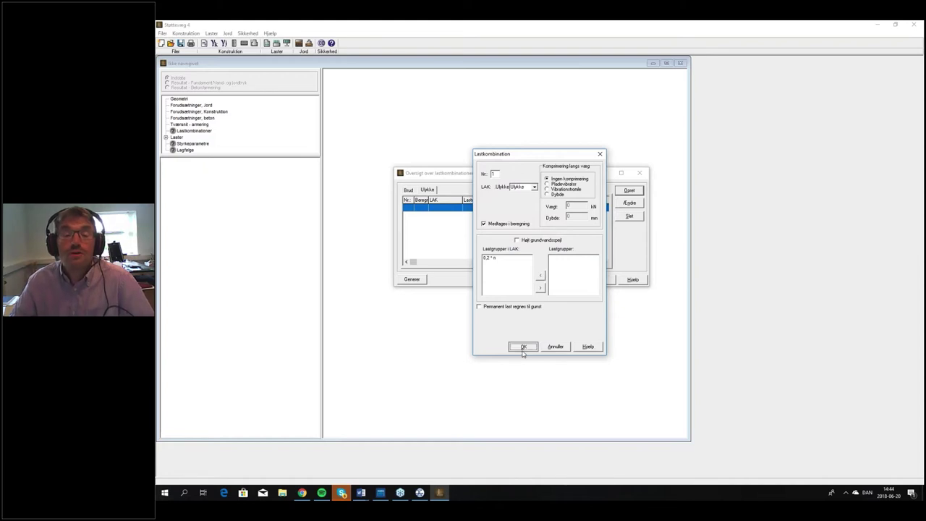
{"action": "left_click", "coordinate": [600, 281]}
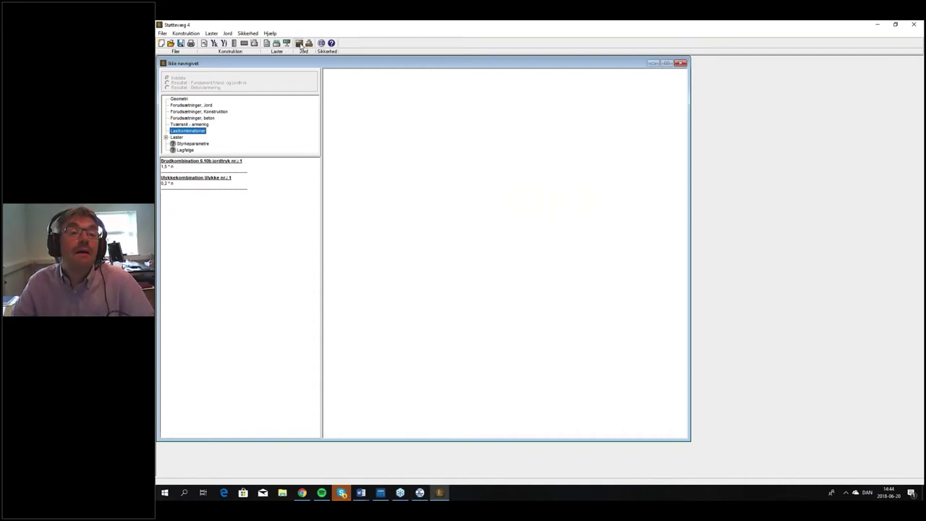
Step: Open the soil layer sequence (Lagfølge) and set the passive-side Terrænkote to 0,75 m
{"action": "left_click", "coordinate": [301, 46]}
{"action": "left_click_drag", "start_coordinate": [406, 113], "coordinate": [554, 118]}
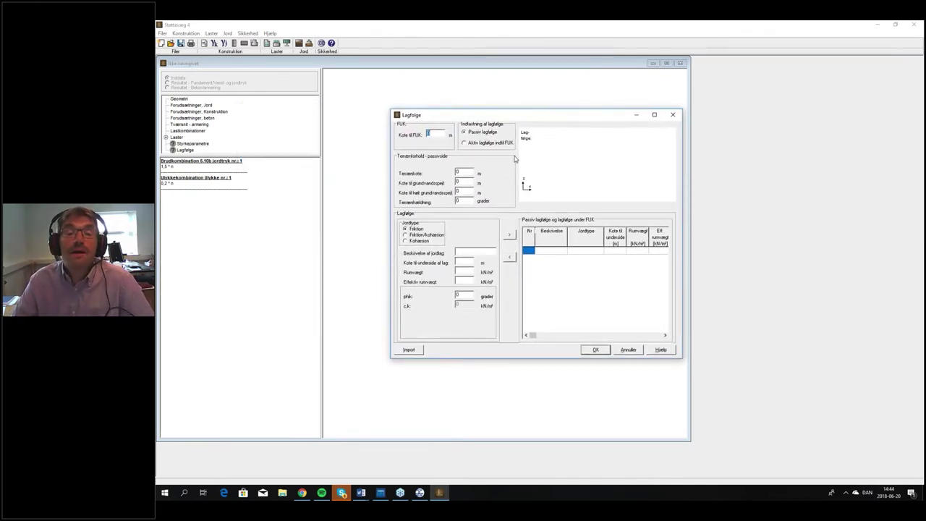
{"action": "left_click", "coordinate": [452, 171]}
{"action": "left_click", "coordinate": [463, 172]}
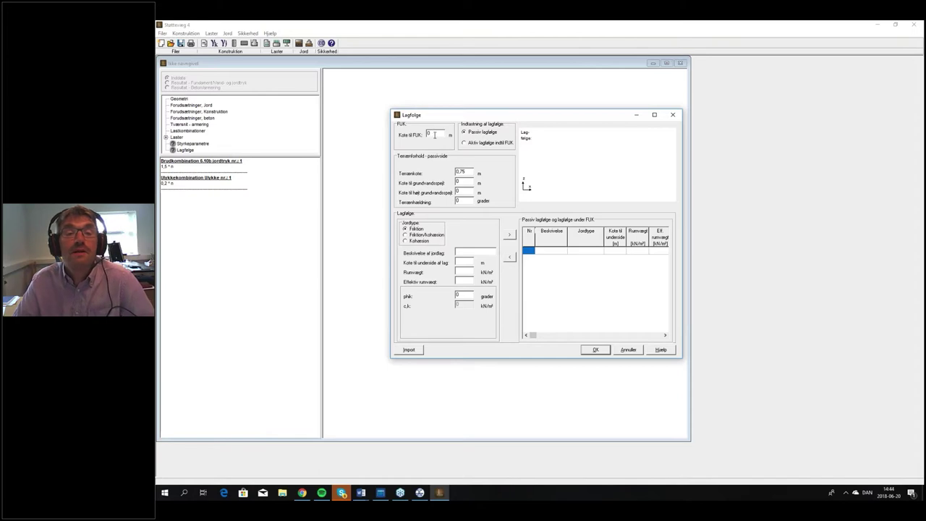
{"action": "double_click", "coordinate": [465, 182]}
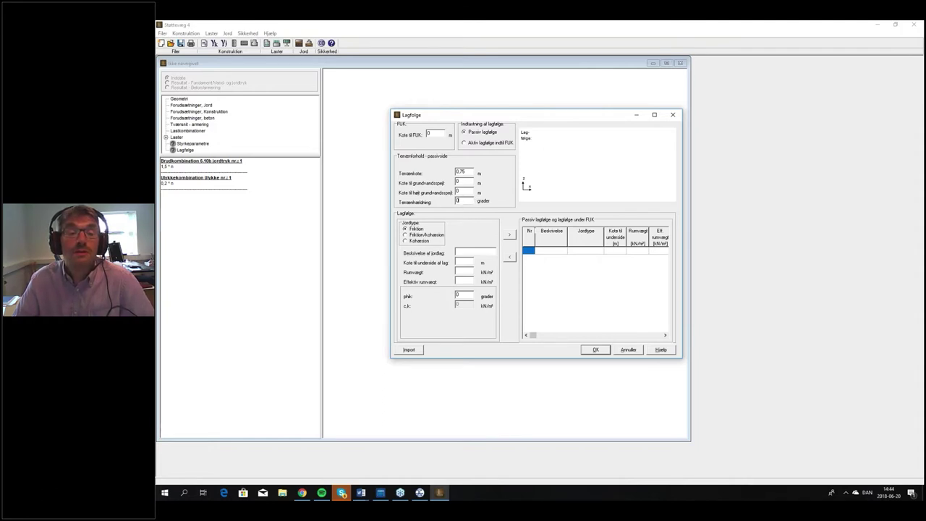
Step: Add passive soil layer sand/ler as Friktion/kohæsion with underside level -7 m, Rumvægt 18, effective Rumvægt 10 kN/m³ and phik 35 degrees
{"action": "left_click", "coordinate": [478, 250]}
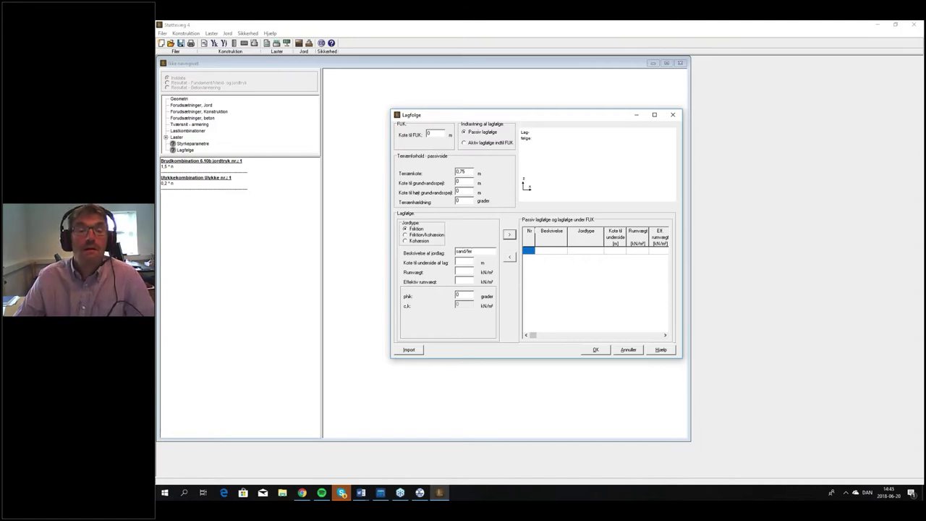
{"action": "left_click", "coordinate": [418, 236]}
{"action": "left_click", "coordinate": [468, 262]}
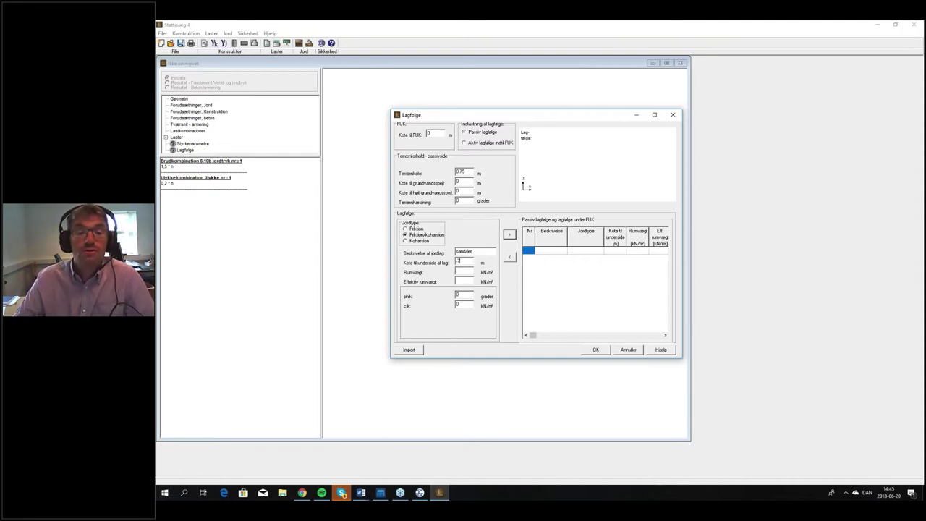
{"action": "key", "text": "Tab"}
{"action": "type", "text": "1"}
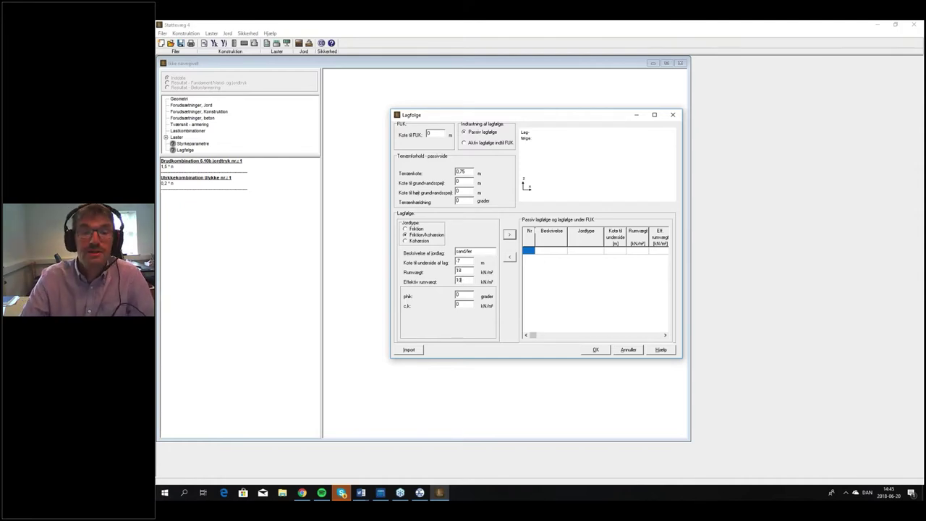
{"action": "type", "text": "35"}
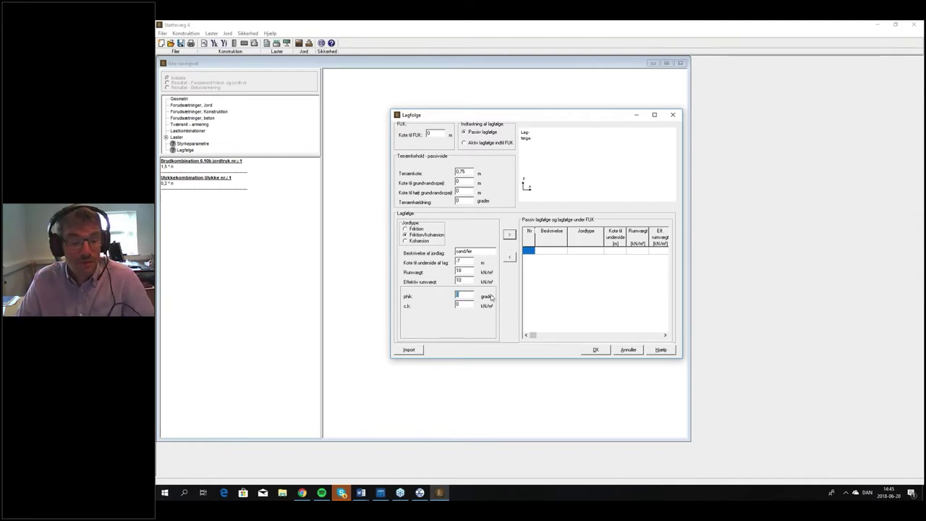
{"action": "left_click", "coordinate": [509, 234]}
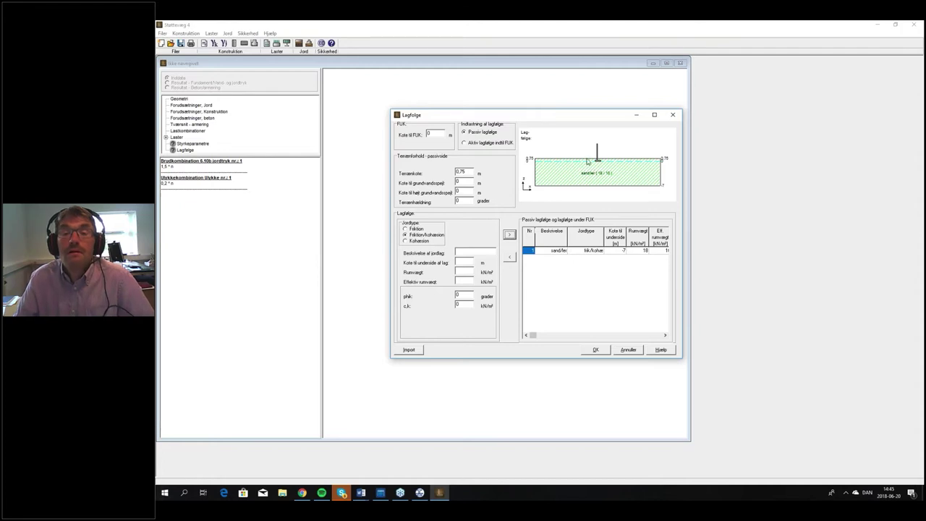
Step: Set the active-side Terrænkote to 5 m, the groundwater level to 2 m and the terrain slope to 5 degrees
{"action": "left_click", "coordinate": [498, 144]}
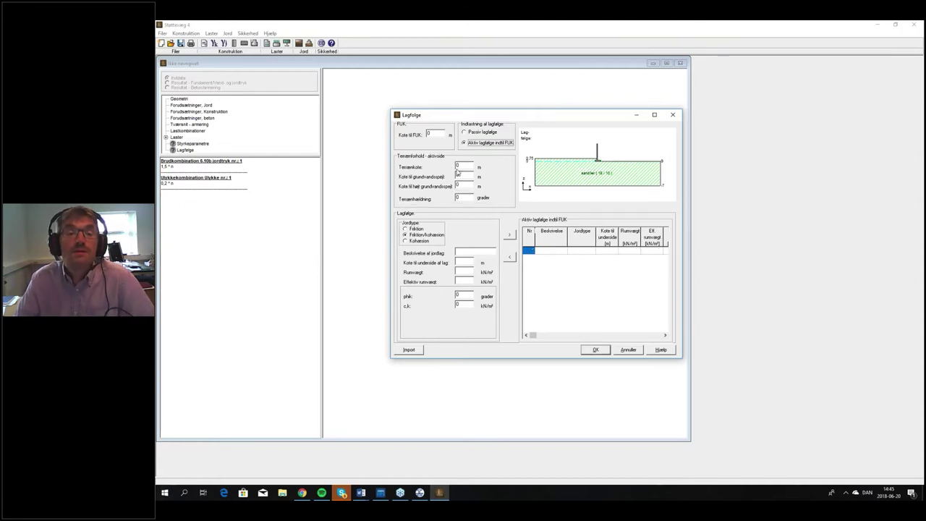
{"action": "double_click", "coordinate": [458, 165]}
{"action": "type", "text": "5"}
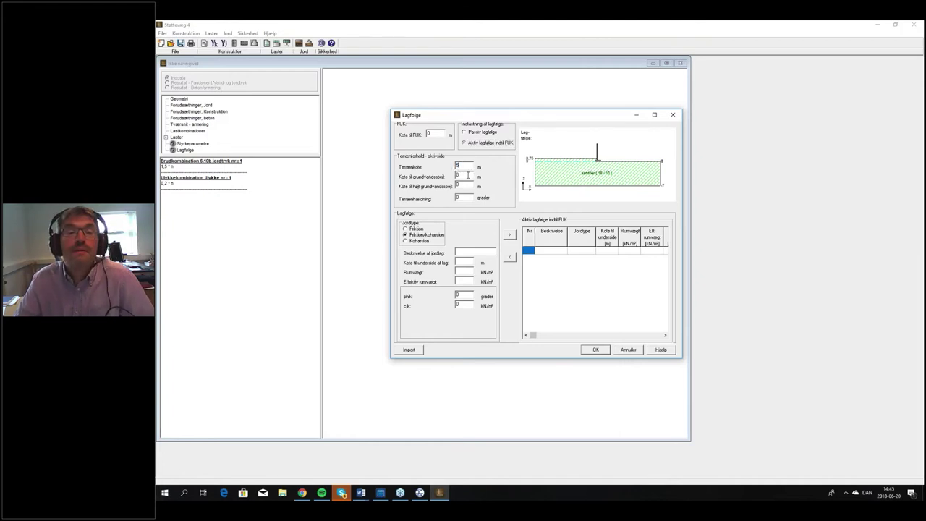
{"action": "double_click", "coordinate": [467, 175]}
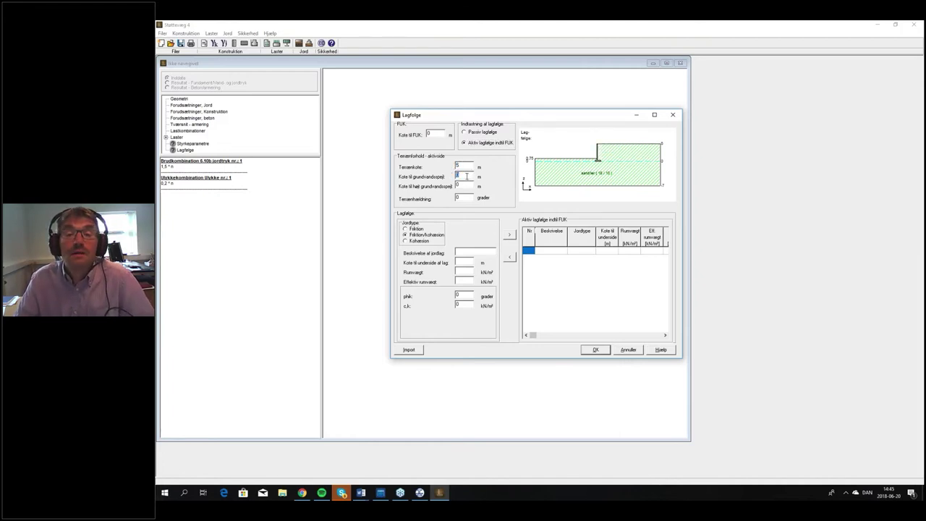
{"action": "type", "text": "2"}
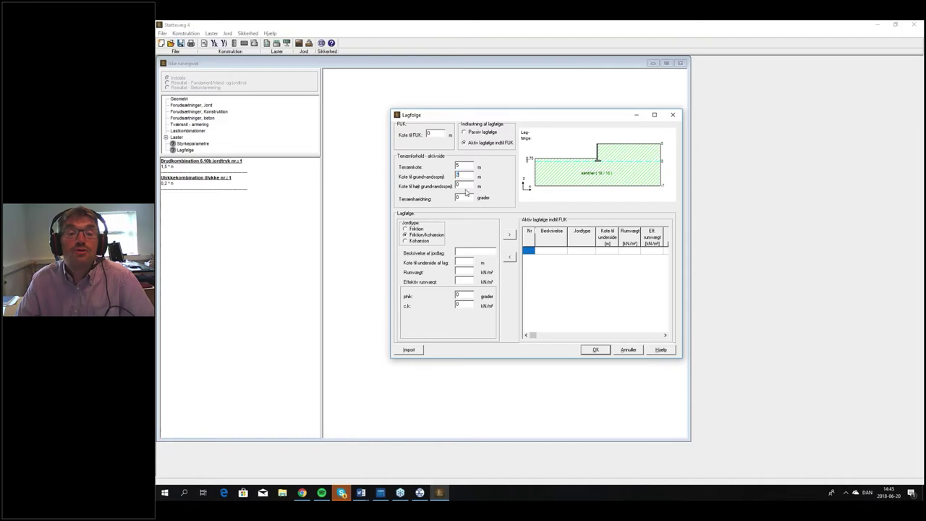
{"action": "double_click", "coordinate": [463, 199]}
{"action": "type", "text": "5"}
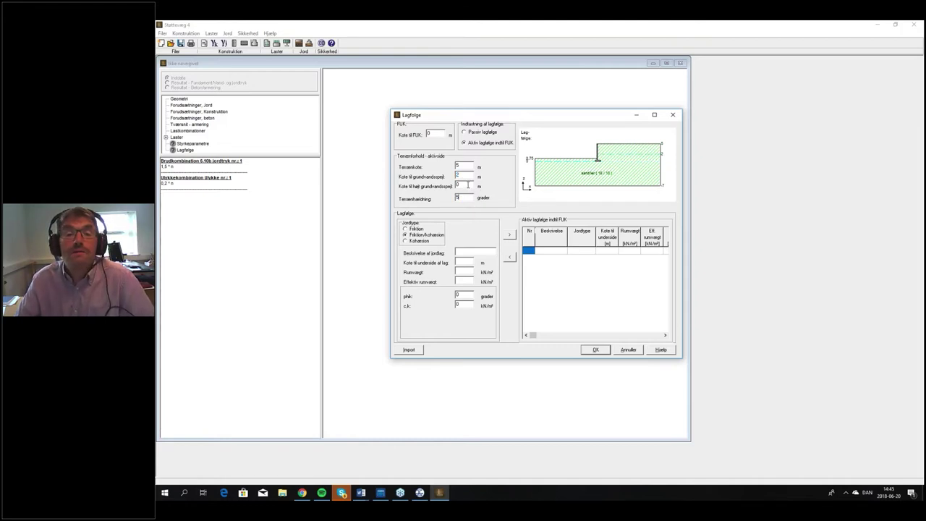
{"action": "key", "text": "Tab"}
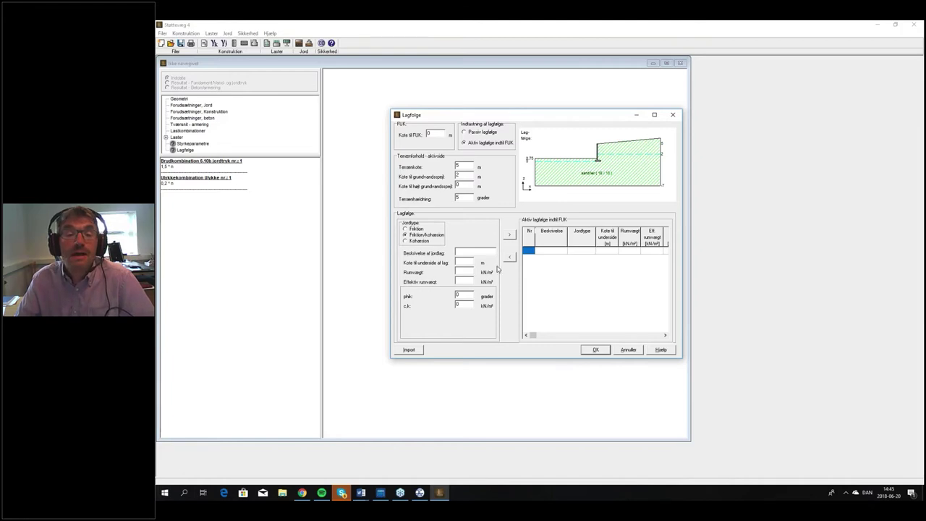
Step: Add active soil layer sand as Friktion with underside level 0 m, Rumvægt 18, effective Rumvægt 11 kN/m³ and phik 35 degrees, and confirm the layer sequence
{"action": "left_click", "coordinate": [496, 251]}
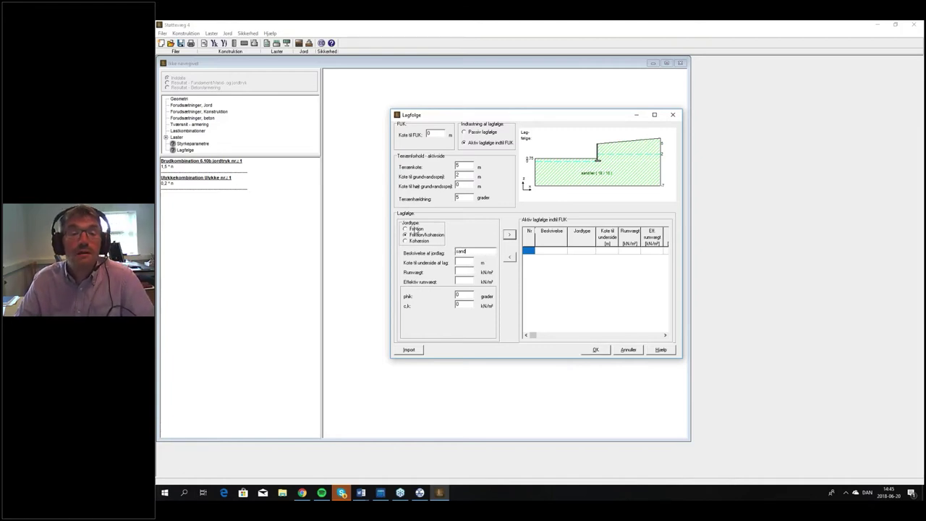
{"action": "left_click", "coordinate": [412, 229]}
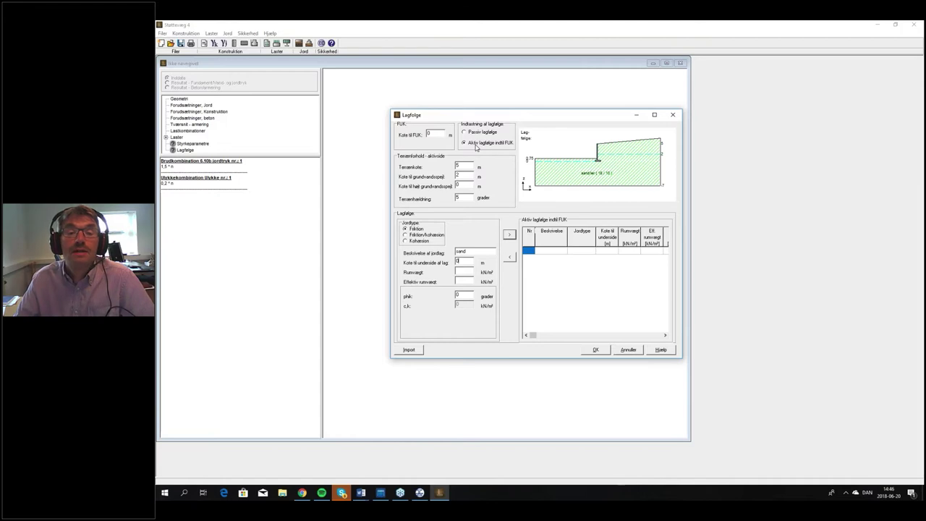
{"action": "left_click", "coordinate": [468, 271]}
{"action": "type", "text": "18"}
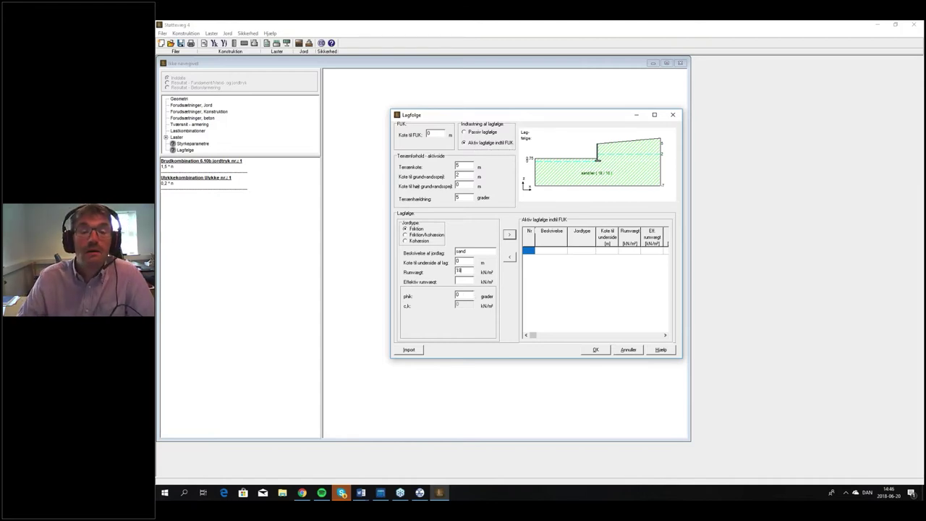
{"action": "type", "text": "11"}
{"action": "key", "text": "Tab"}
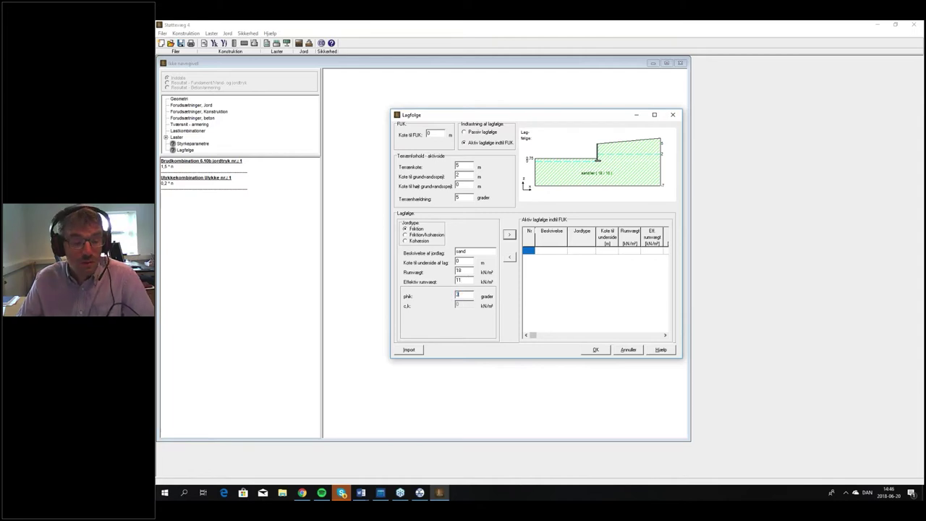
{"action": "type", "text": "35"}
{"action": "left_click", "coordinate": [509, 235]}
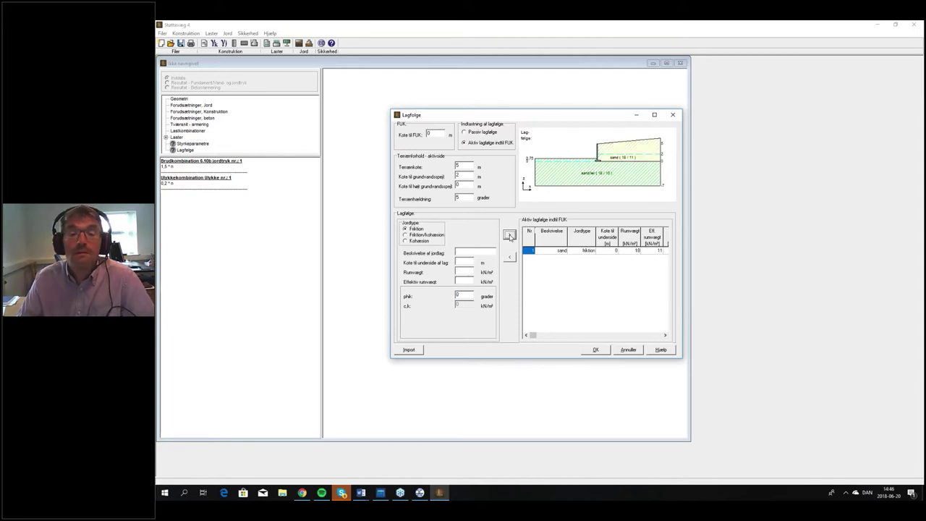
{"action": "left_click", "coordinate": [596, 351]}
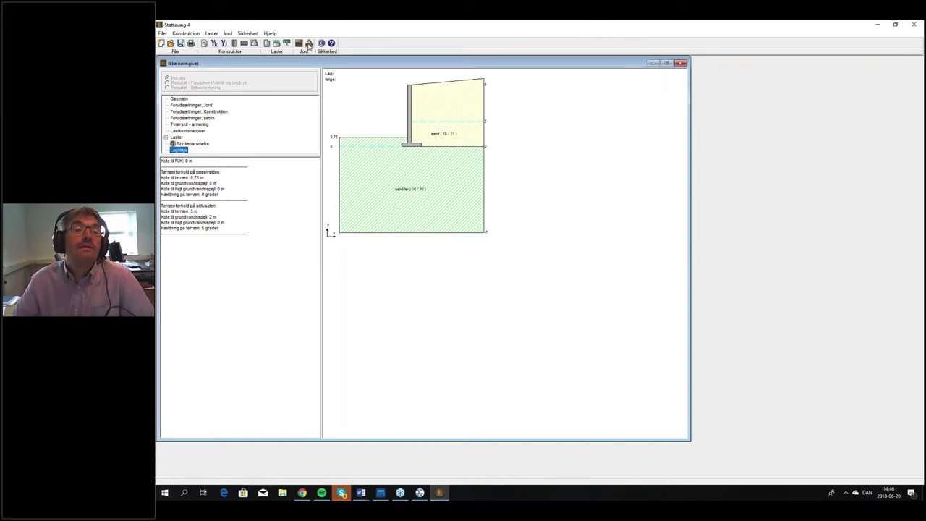
Step: Open the strength parameters (Styrkeparametre) and enable the drained failure check with a phik of 35 degrees
{"action": "left_click", "coordinate": [309, 45]}
{"action": "left_click_drag", "start_coordinate": [347, 123], "coordinate": [671, 144]}
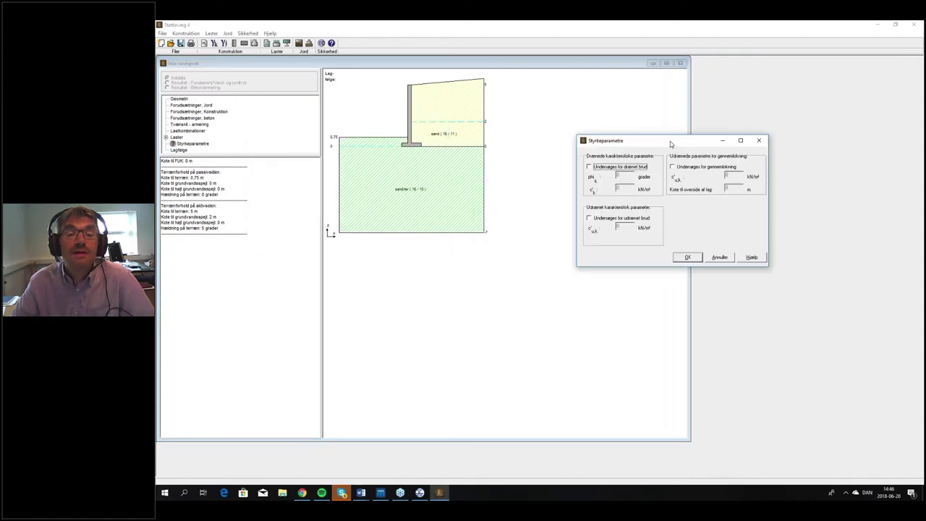
{"action": "left_click", "coordinate": [590, 167]}
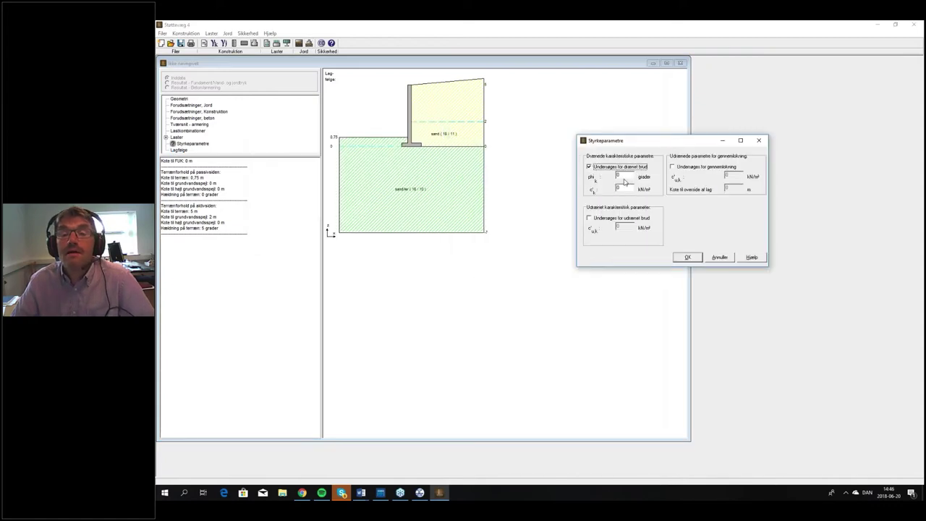
{"action": "double_click", "coordinate": [623, 177]}
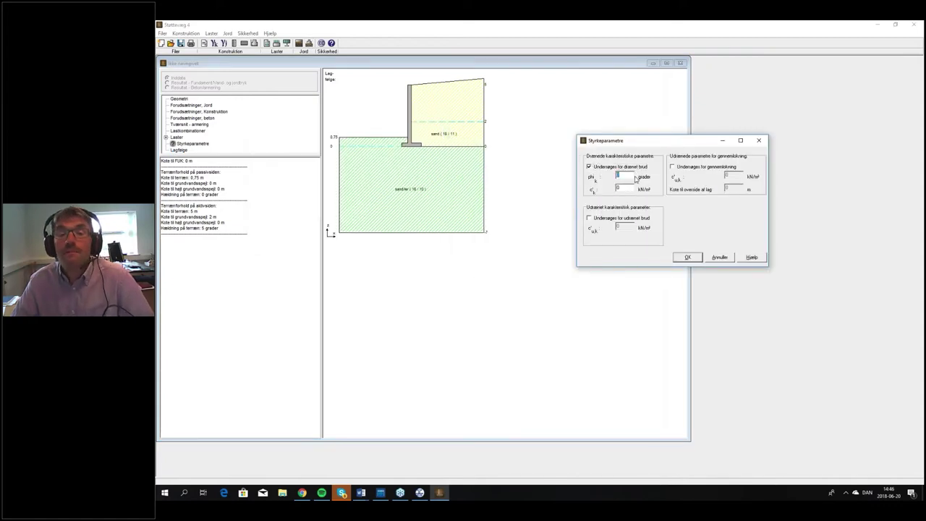
{"action": "type", "text": "35"}
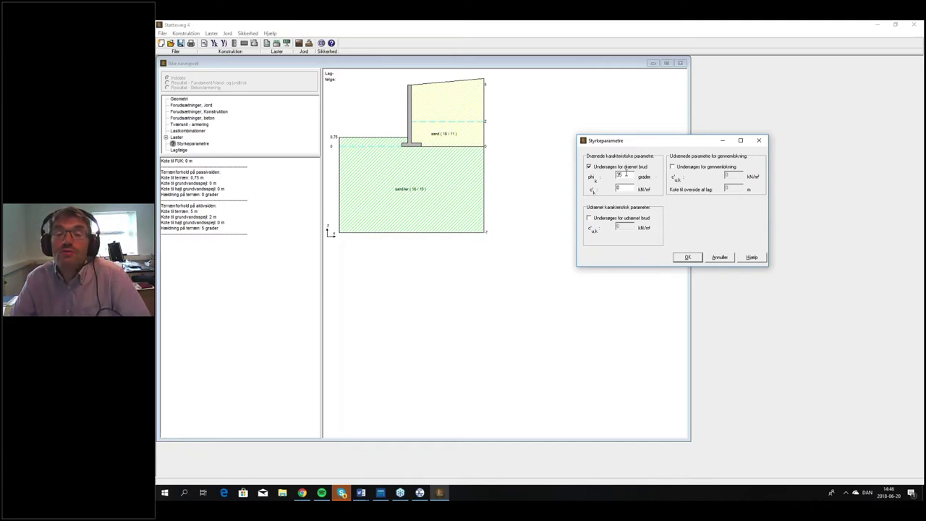
Step: Enable the undrained failure check with a characteristic undrained cohesion c'u,k of 100 kN/m²
{"action": "left_click", "coordinate": [590, 218]}
{"action": "left_click", "coordinate": [613, 227]}
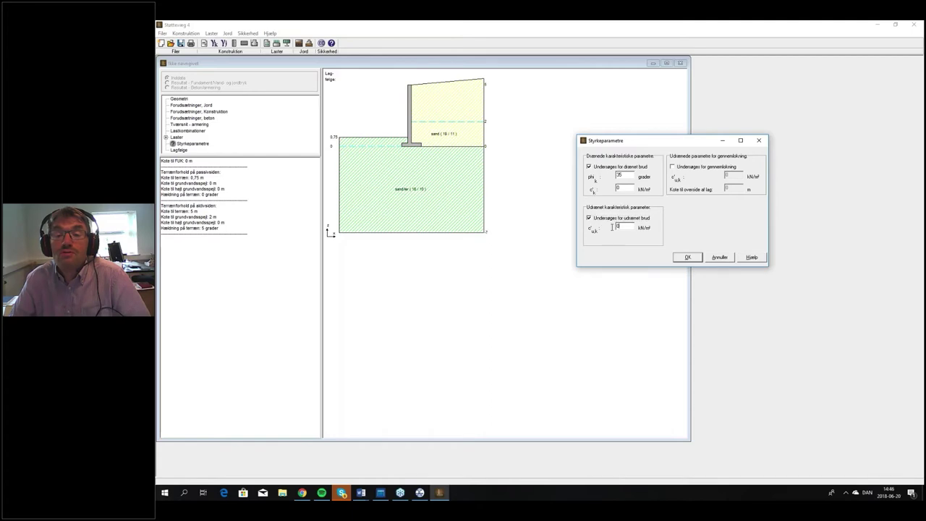
{"action": "type", "text": "1"}
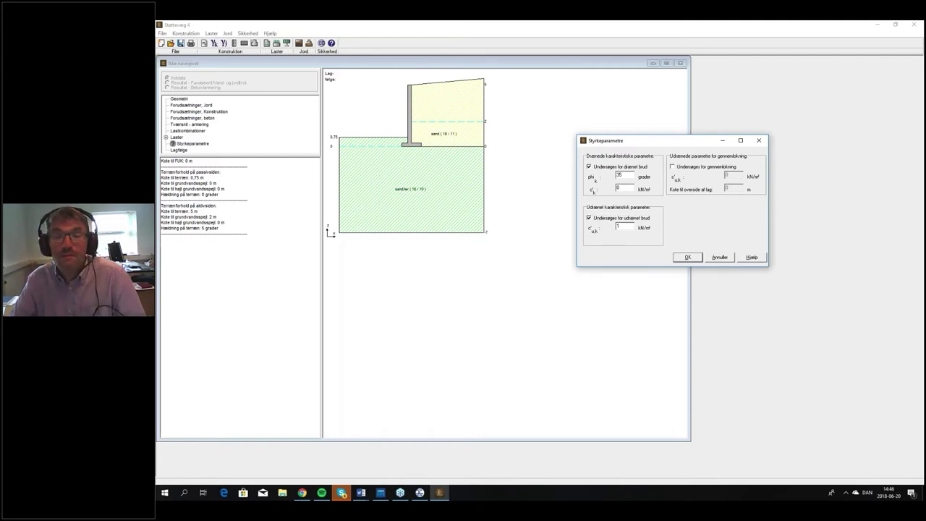
{"action": "type", "text": "00"}
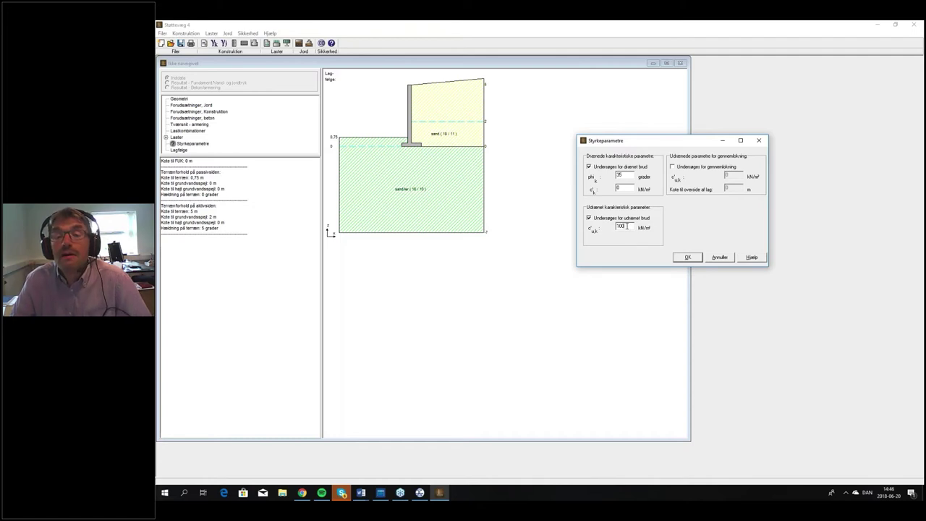
Step: Enable the gennemlokning check with c'u,k 70 kN/m² and layer top level -3 m, and confirm the strength parameters
{"action": "left_click", "coordinate": [672, 168]}
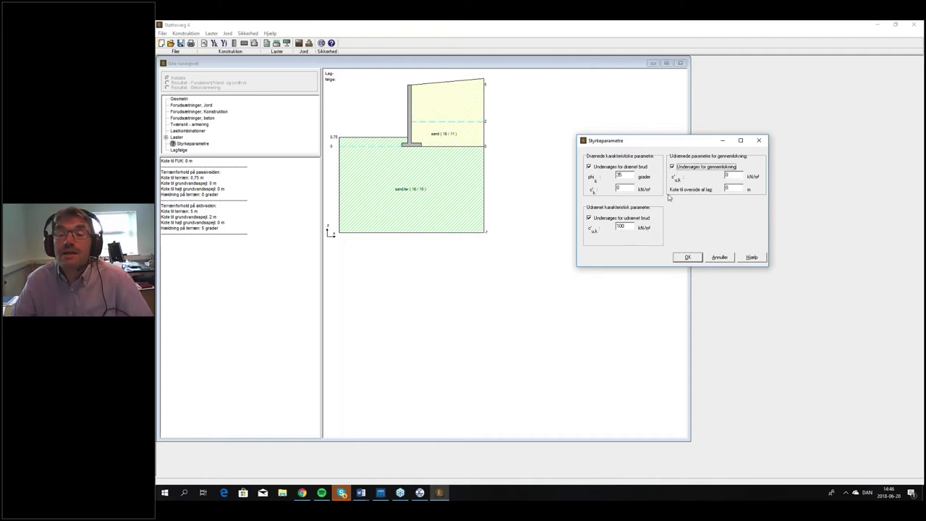
{"action": "left_click", "coordinate": [728, 176]}
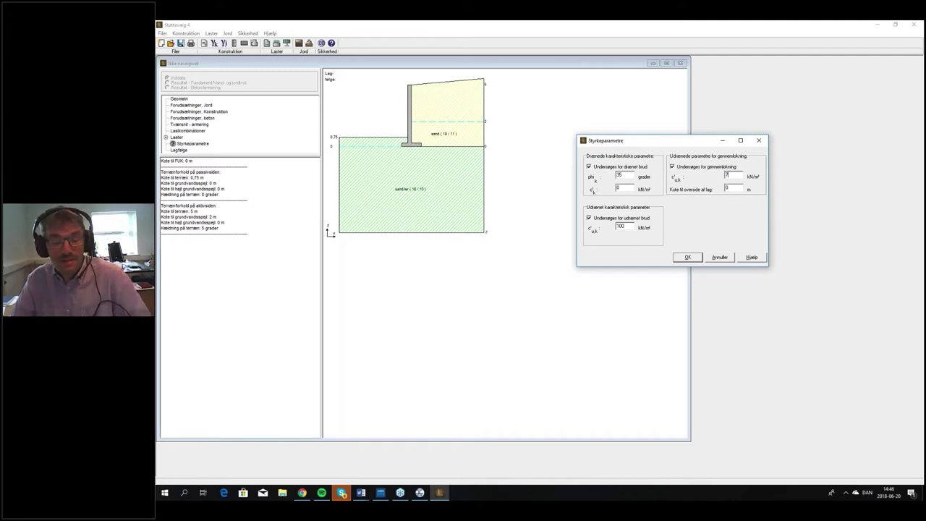
{"action": "type", "text": "70"}
{"action": "key", "text": "Tab"}
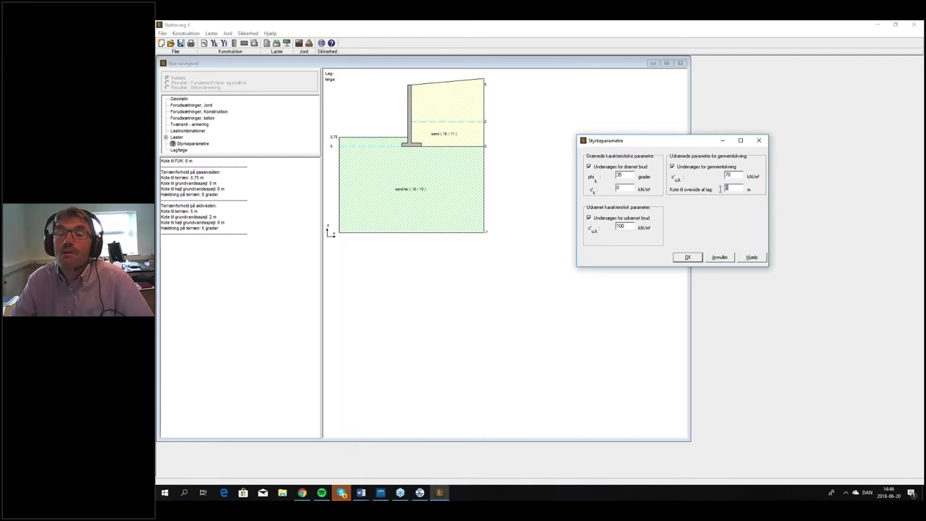
{"action": "type", "text": "-3"}
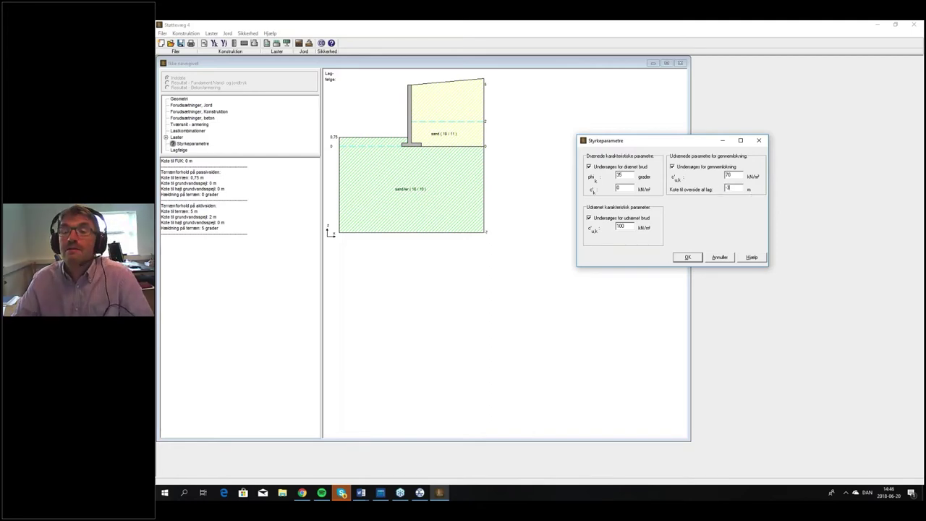
{"action": "left_click", "coordinate": [688, 258]}
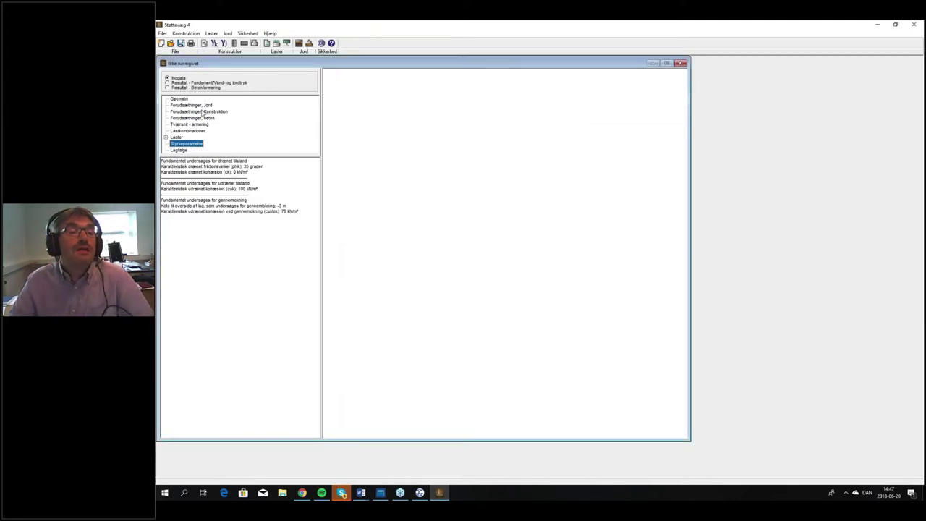
Step: Calculate the foundation, water and earth pressure results and examine those of the 6.10b jordtryk Brudkombination 1, including the effective foundation width
{"action": "left_click", "coordinate": [191, 84]}
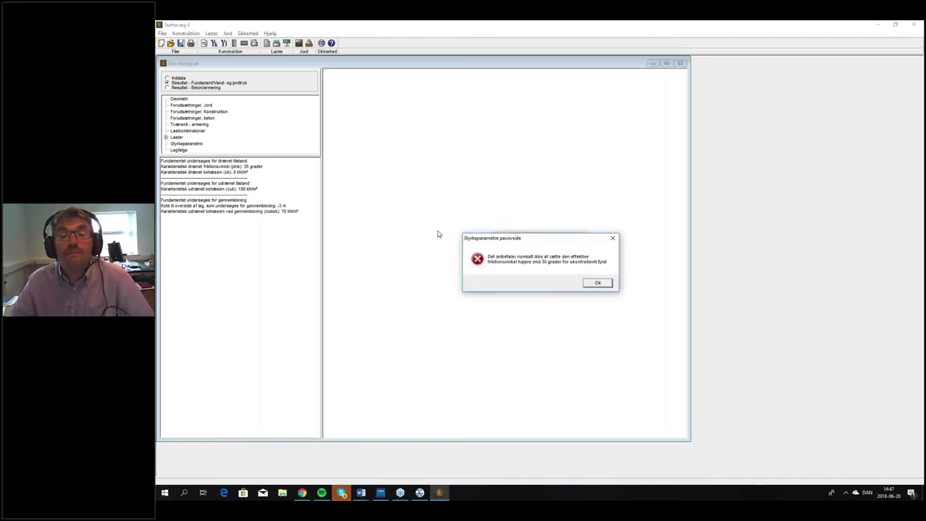
{"action": "left_click", "coordinate": [598, 283]}
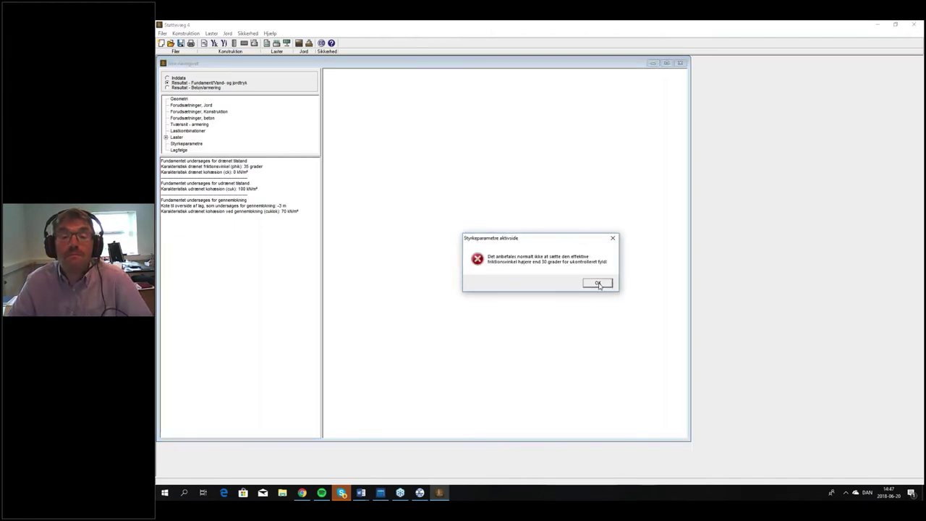
{"action": "left_click", "coordinate": [598, 283]}
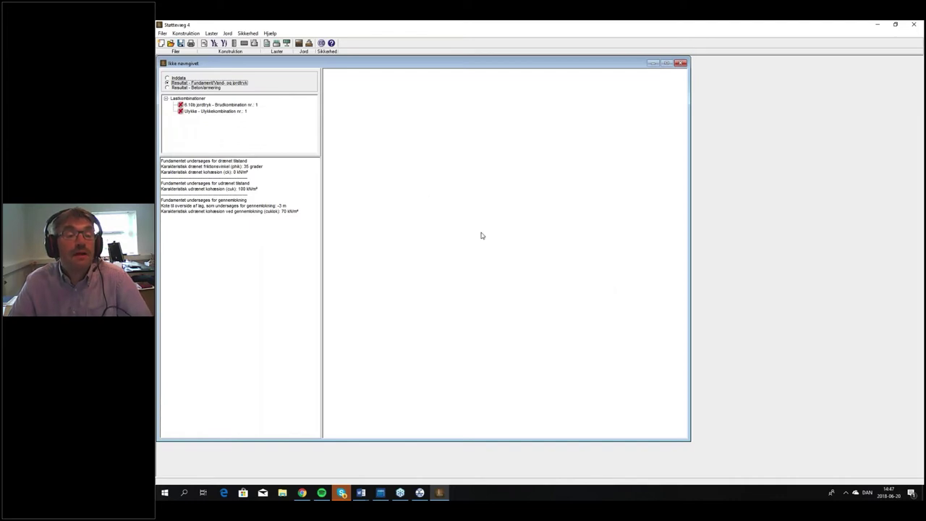
{"action": "left_click", "coordinate": [235, 107]}
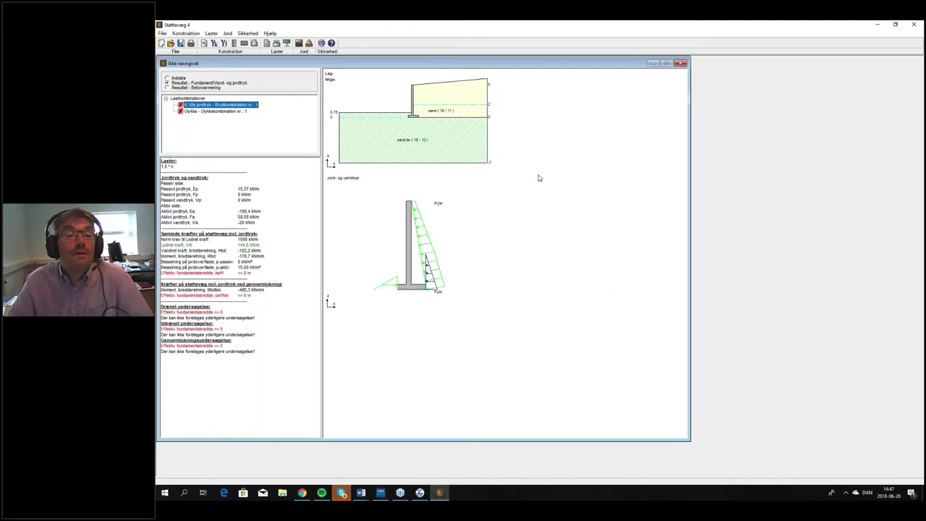
{"action": "left_click", "coordinate": [539, 178]}
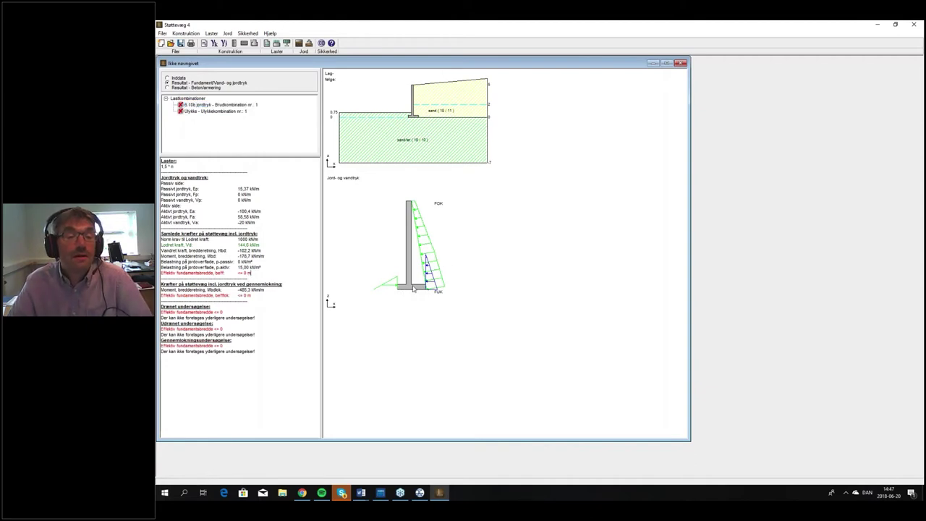
{"action": "left_click", "coordinate": [214, 105]}
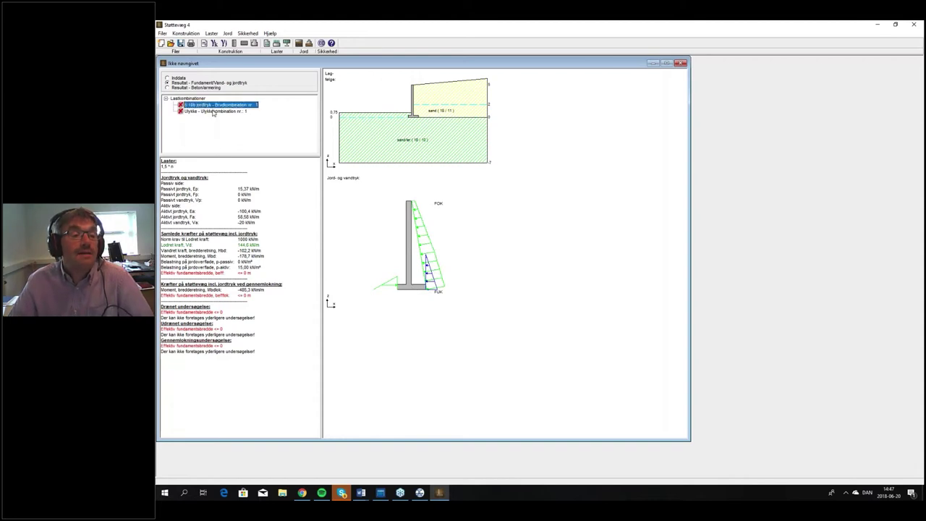
{"action": "left_click", "coordinate": [269, 272]}
{"action": "left_click", "coordinate": [262, 279]}
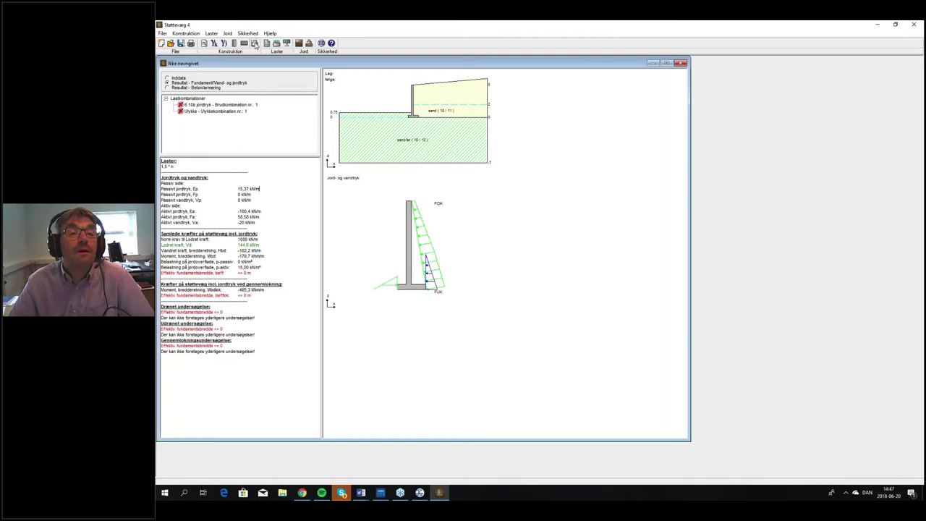
Step: Widen the wall's footing in the geometry by setting b1 passiv side to 1500 mm and b1 aktiv side to 1800 mm
{"action": "left_click", "coordinate": [255, 43]}
{"action": "double_click", "coordinate": [471, 218]}
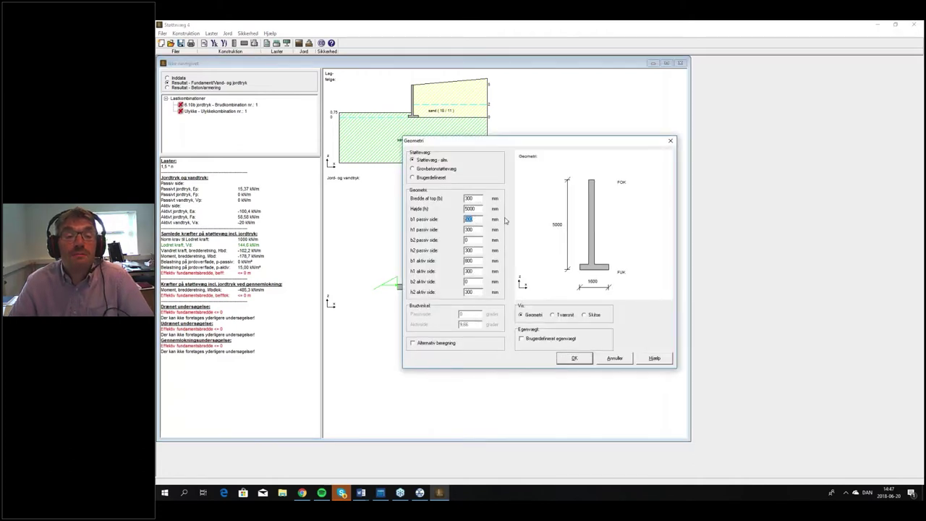
{"action": "type", "text": "15"}
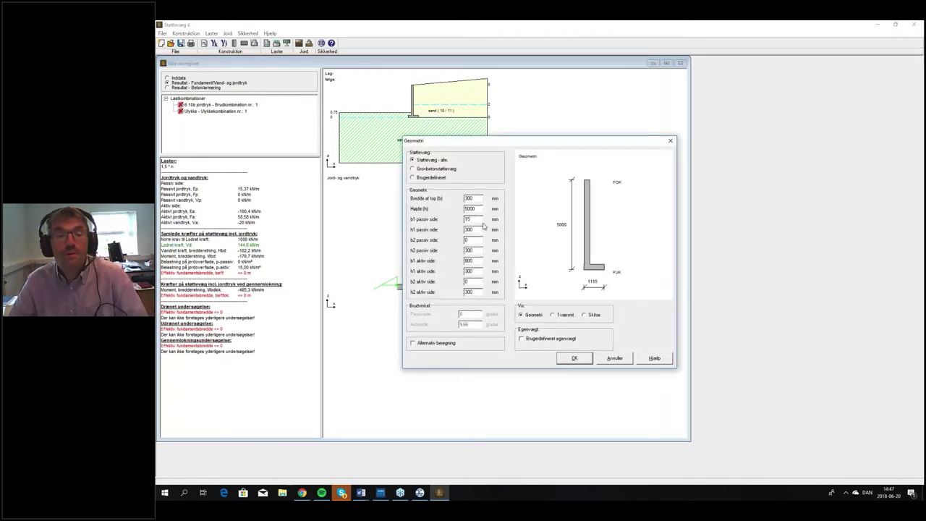
{"action": "type", "text": "00"}
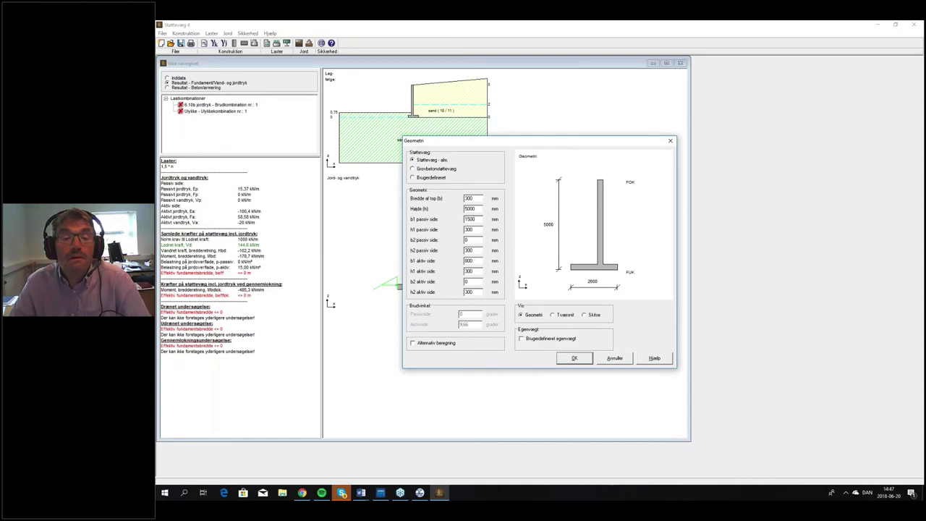
{"action": "double_click", "coordinate": [477, 262]}
{"action": "type", "text": "1800"}
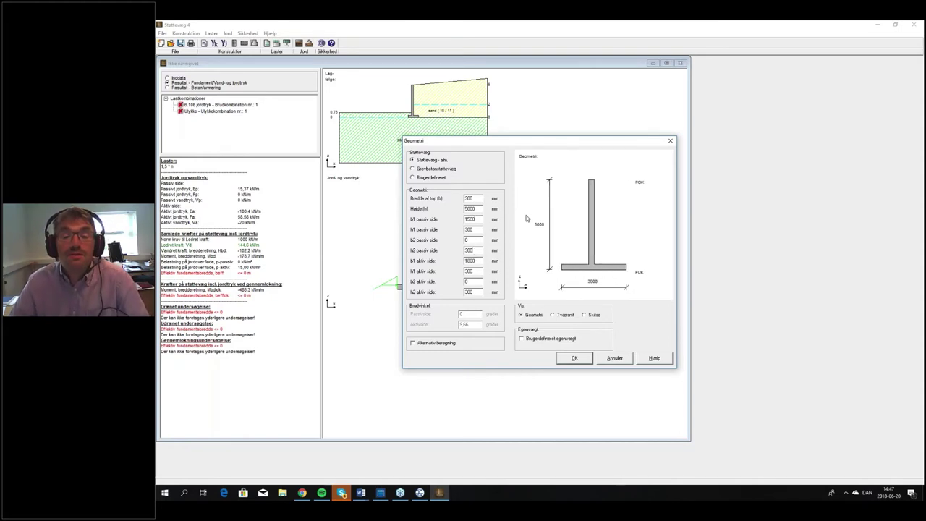
{"action": "left_click", "coordinate": [576, 359]}
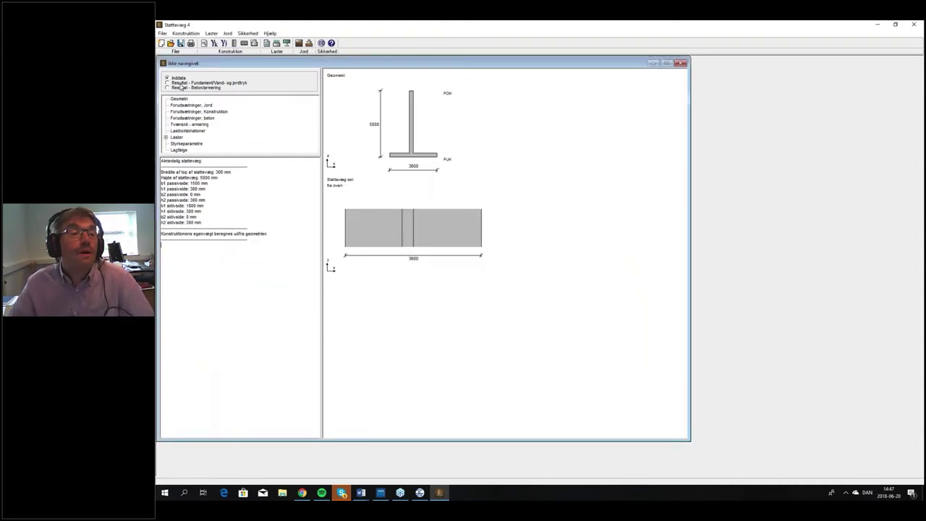
Step: Recalculate the foundation and earth pressure results for the widened footing and review the drained, undrained and gennemlokning checks of Brudkombination 1
{"action": "left_click", "coordinate": [598, 284]}
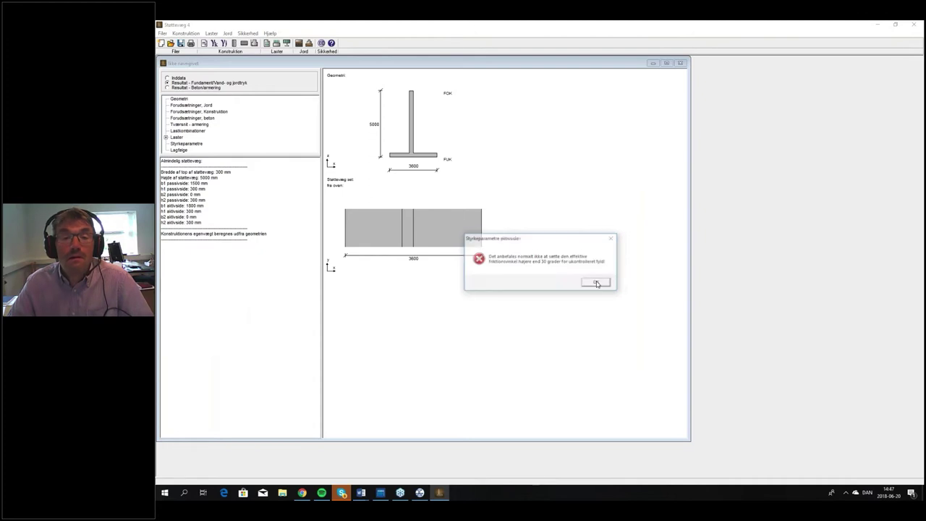
{"action": "left_click", "coordinate": [598, 283]}
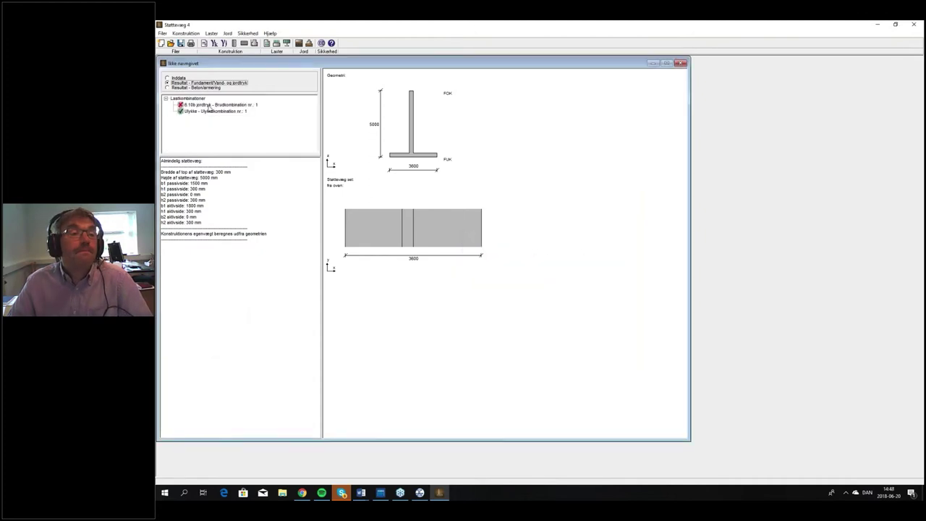
{"action": "left_click", "coordinate": [212, 107]}
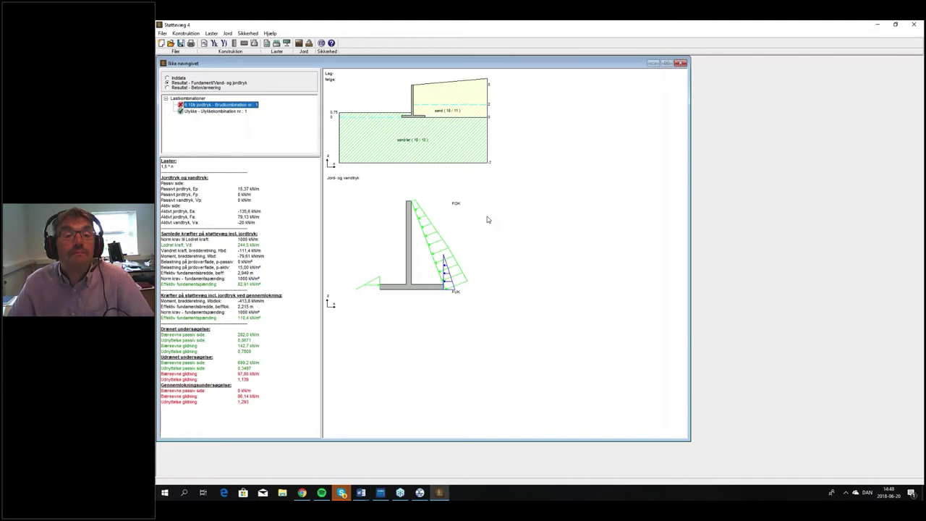
{"action": "left_click", "coordinate": [235, 334]}
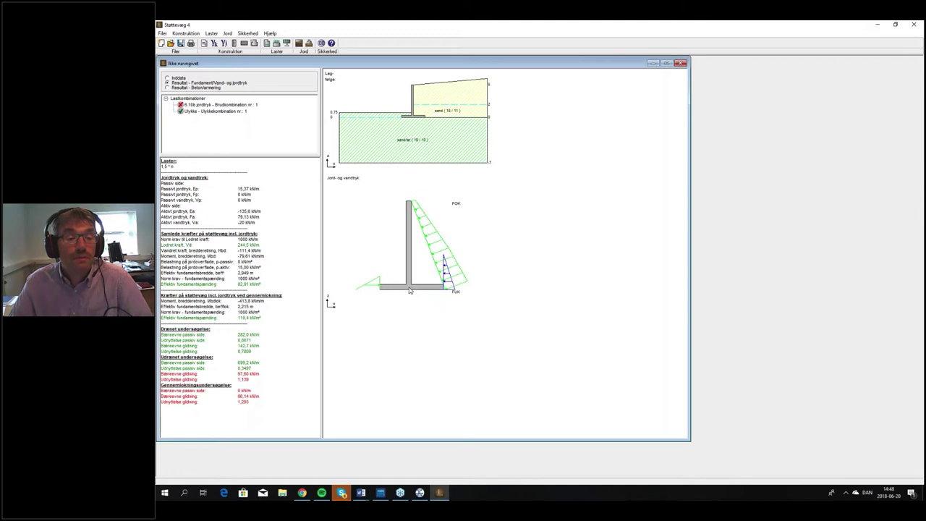
{"action": "left_click", "coordinate": [264, 373]}
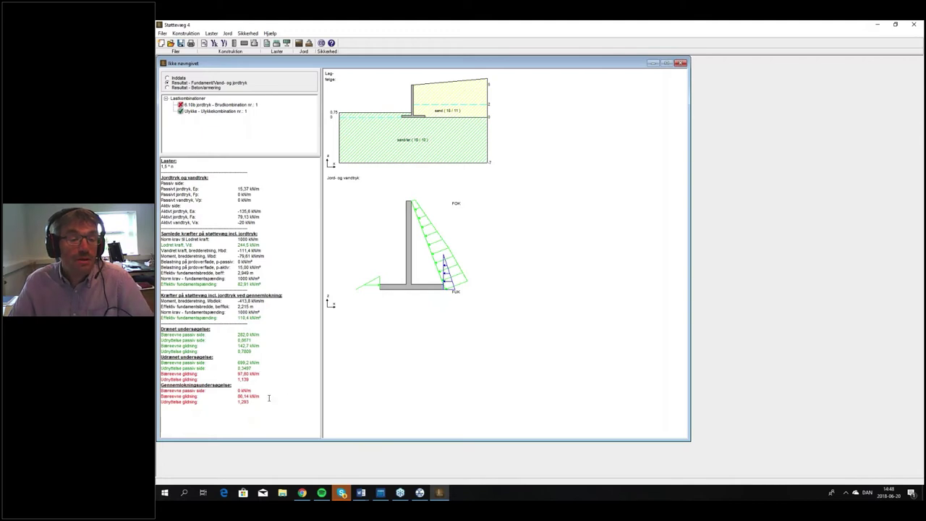
Step: Set the passive side's terrænkote to 1 m in the lagfølge and confirm the soil layers
{"action": "left_click", "coordinate": [271, 394]}
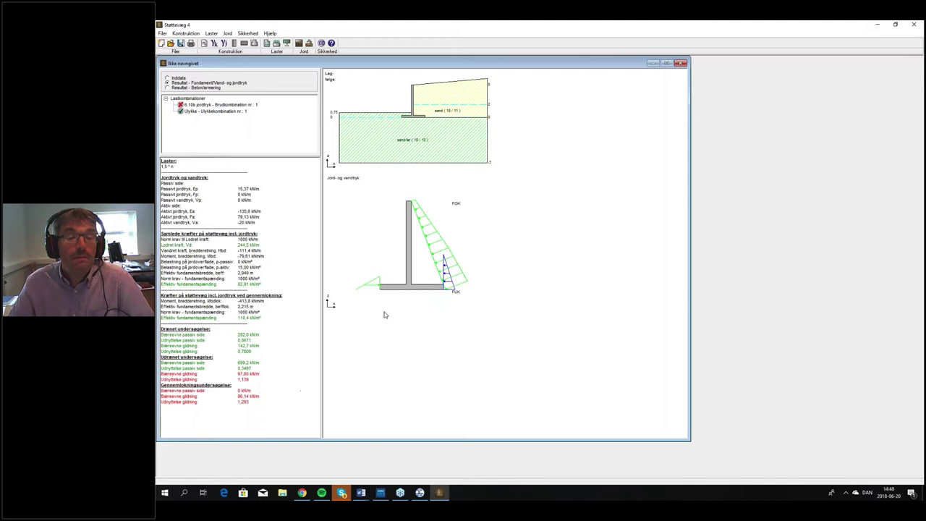
{"action": "left_click", "coordinate": [298, 44]}
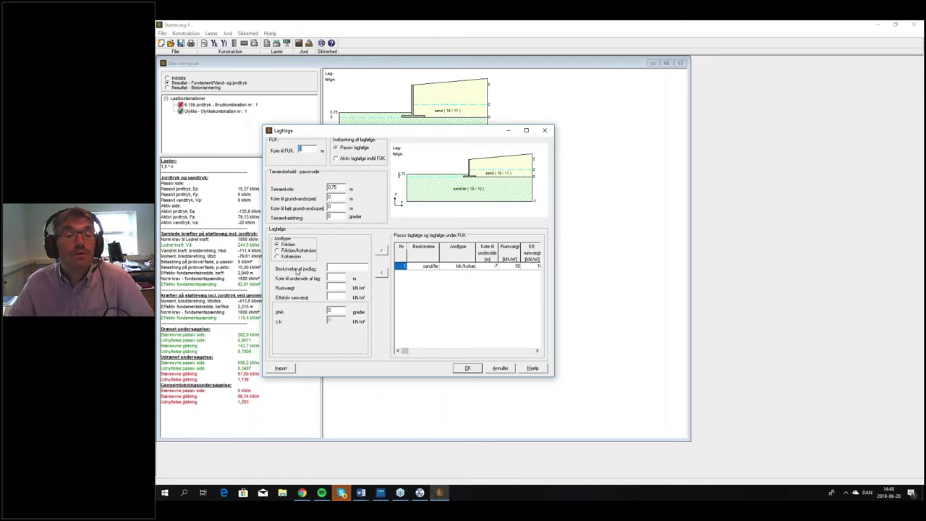
{"action": "left_click", "coordinate": [317, 186]}
{"action": "type", "text": "1"}
{"action": "key", "text": "Tab"}
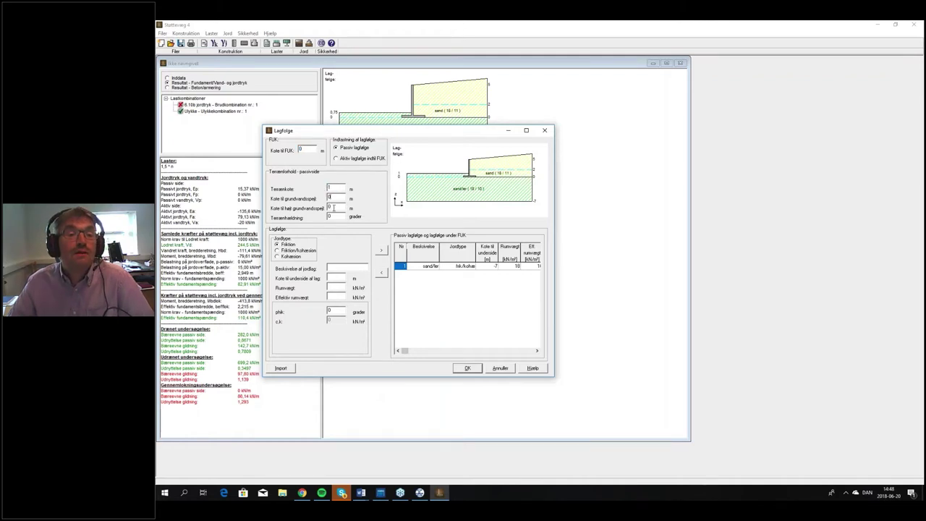
{"action": "left_click", "coordinate": [468, 368]}
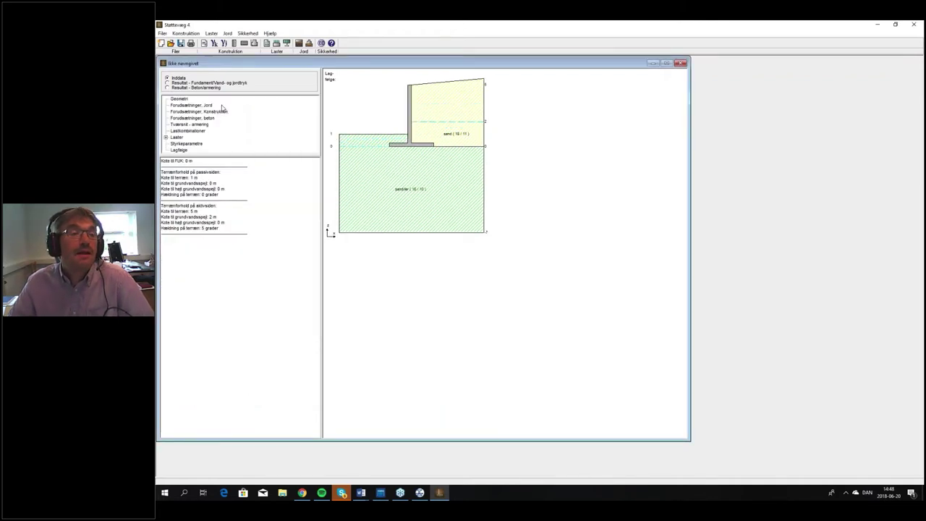
Step: Recalculate the foundation, water and earth pressure results and review both 6.10b jordtryk Brudkombination 1 and Ulykkeskombination 1
{"action": "left_click", "coordinate": [226, 83]}
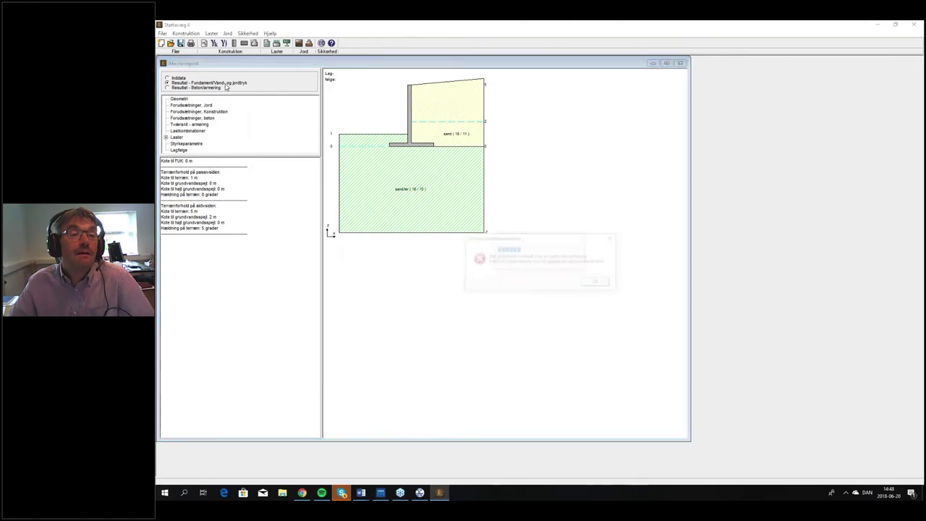
{"action": "left_click", "coordinate": [596, 284]}
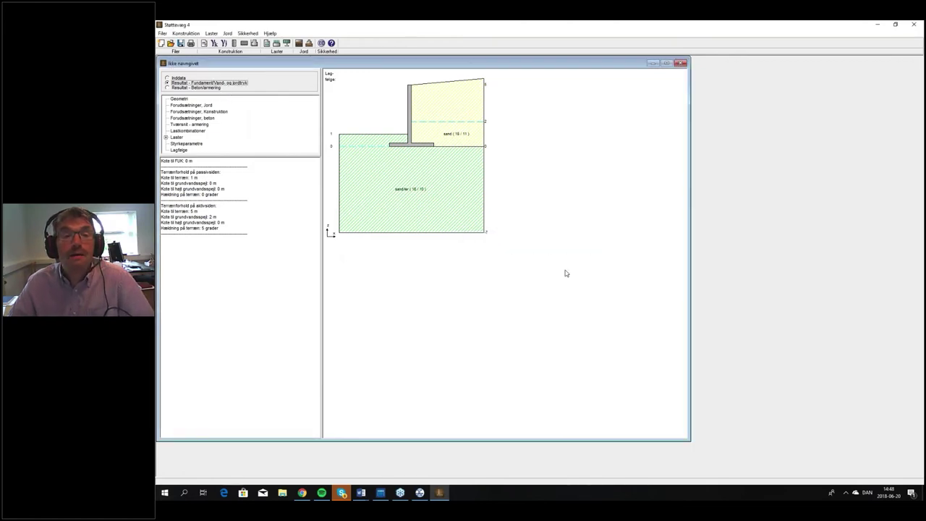
{"action": "left_click", "coordinate": [232, 106]}
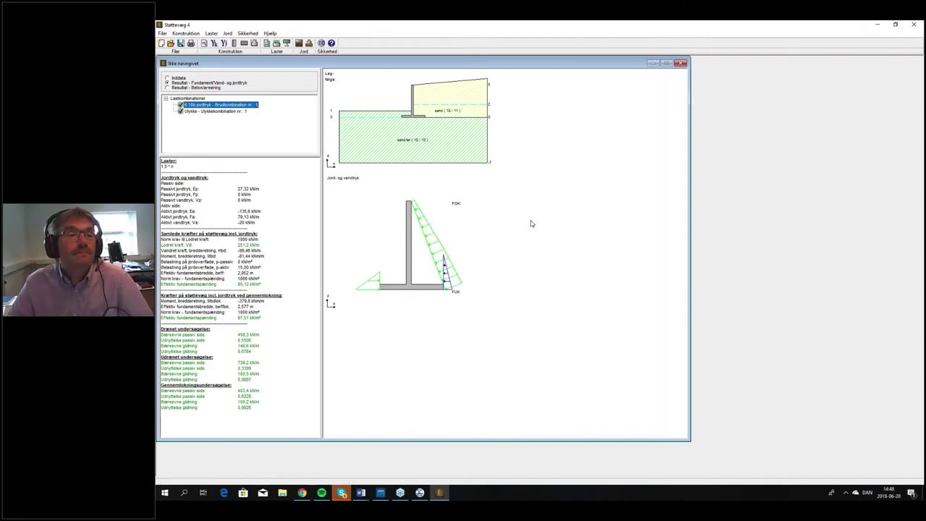
{"action": "left_click", "coordinate": [237, 113]}
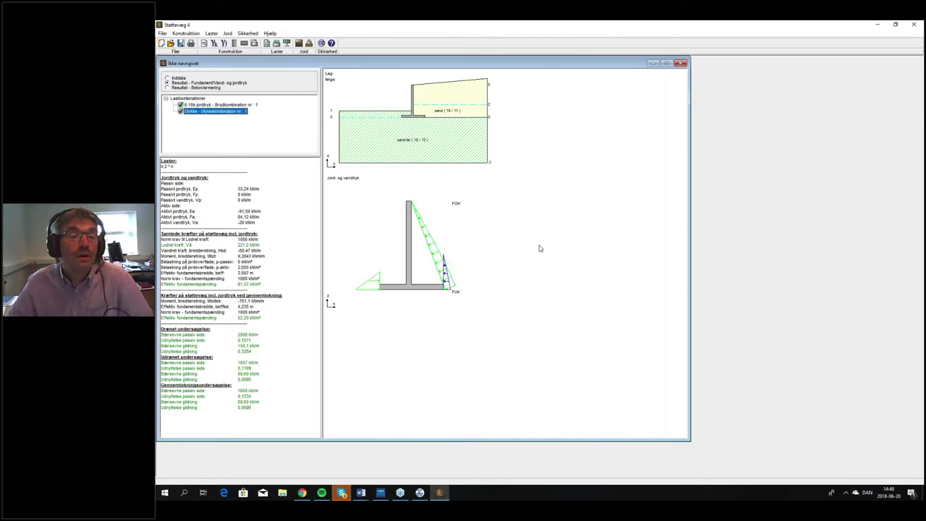
Step: Show the beton/armering results of 6.10b jordtryk Brudkombination 1 and examine the utilisation in the wall and slab sections
{"action": "left_click", "coordinate": [211, 88]}
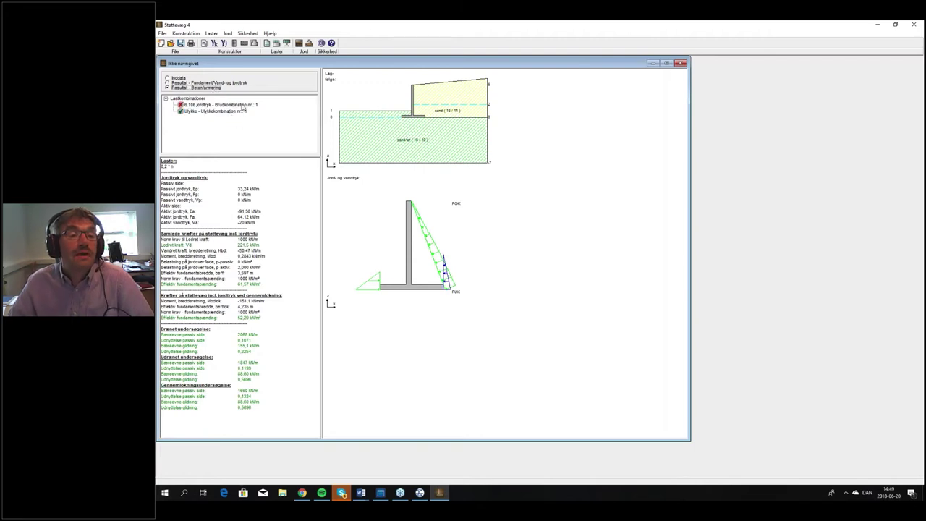
{"action": "left_click", "coordinate": [244, 105]}
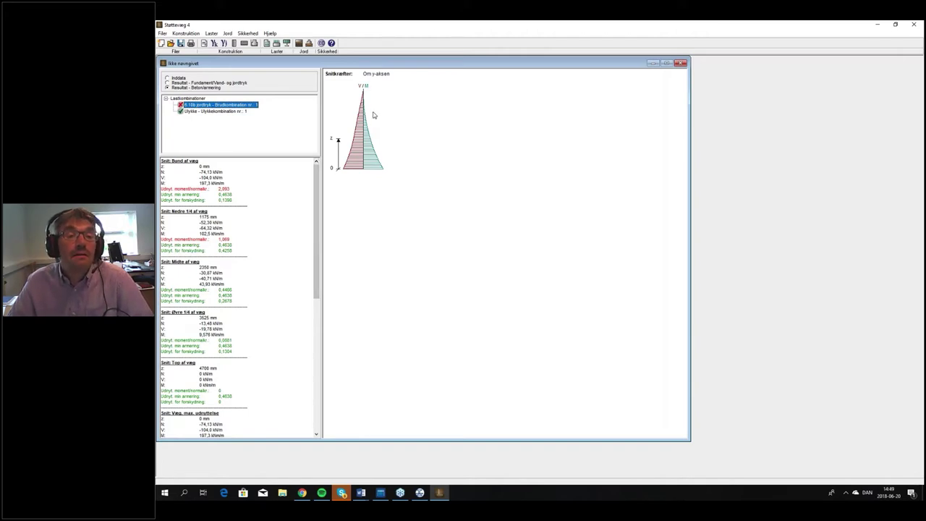
{"action": "left_click", "coordinate": [218, 189]}
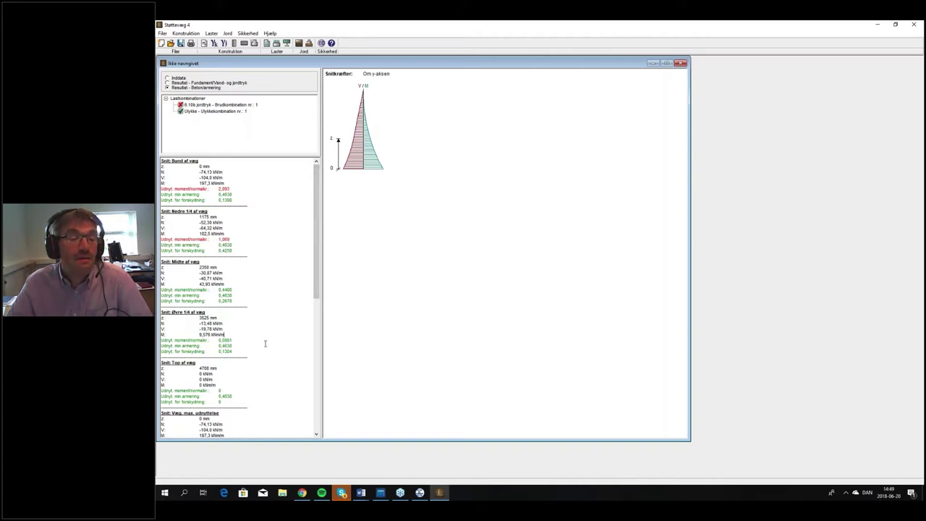
{"action": "left_click_drag", "start_coordinate": [318, 263], "coordinate": [318, 372]}
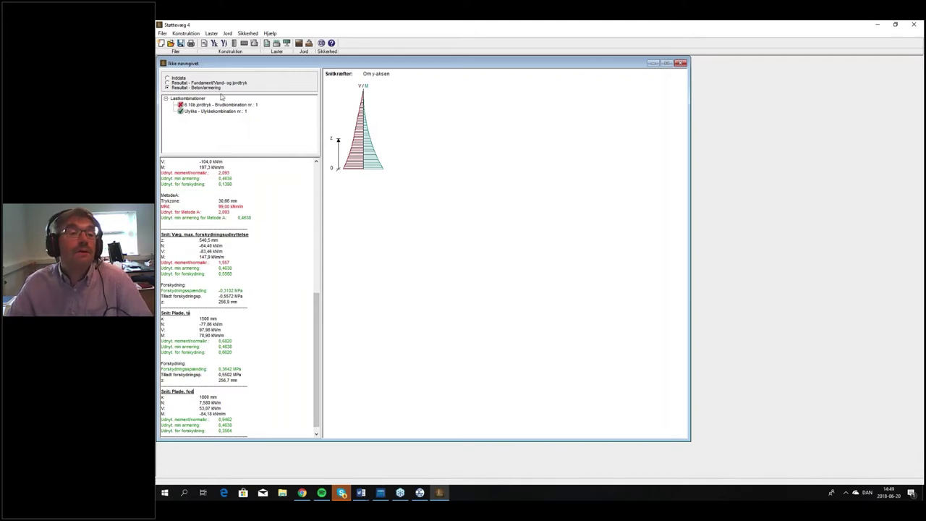
Step: Check the wall geometry in the input data, recalculate, and re-examine the beton/armering section results of Brudkombination 1
{"action": "left_click", "coordinate": [176, 79]}
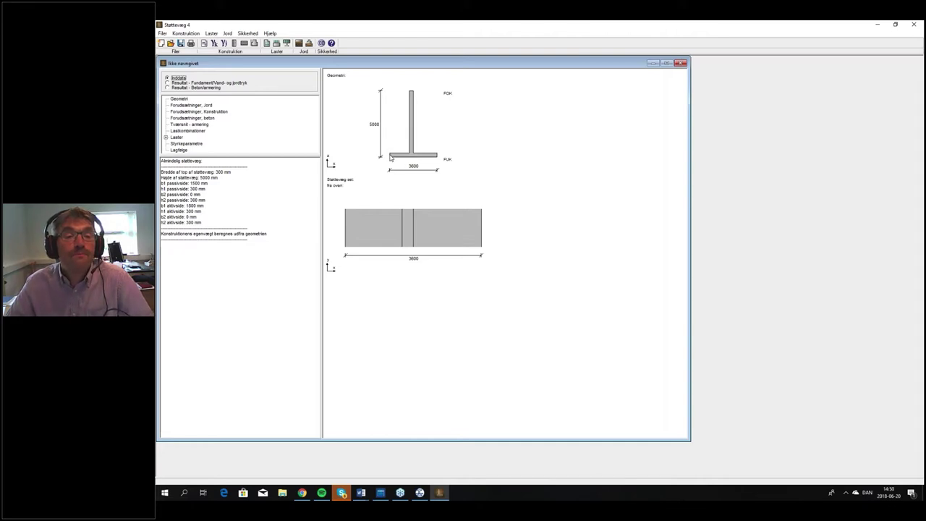
{"action": "left_click", "coordinate": [220, 83]}
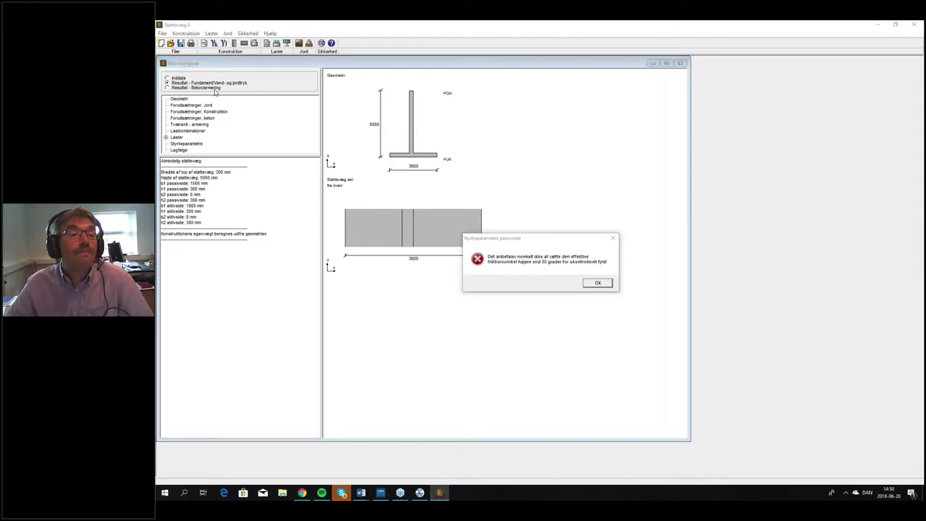
{"action": "left_click", "coordinate": [598, 283]}
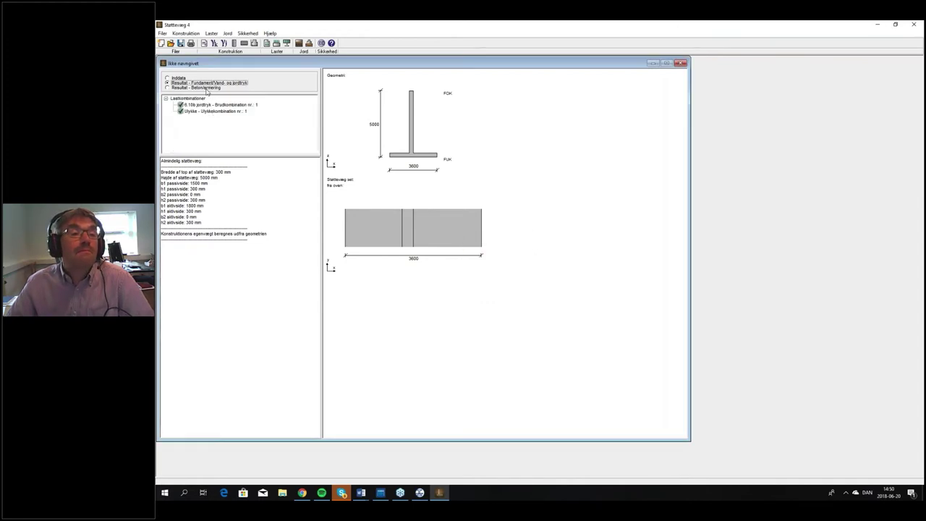
{"action": "left_click", "coordinate": [208, 88]}
{"action": "left_click", "coordinate": [210, 106]}
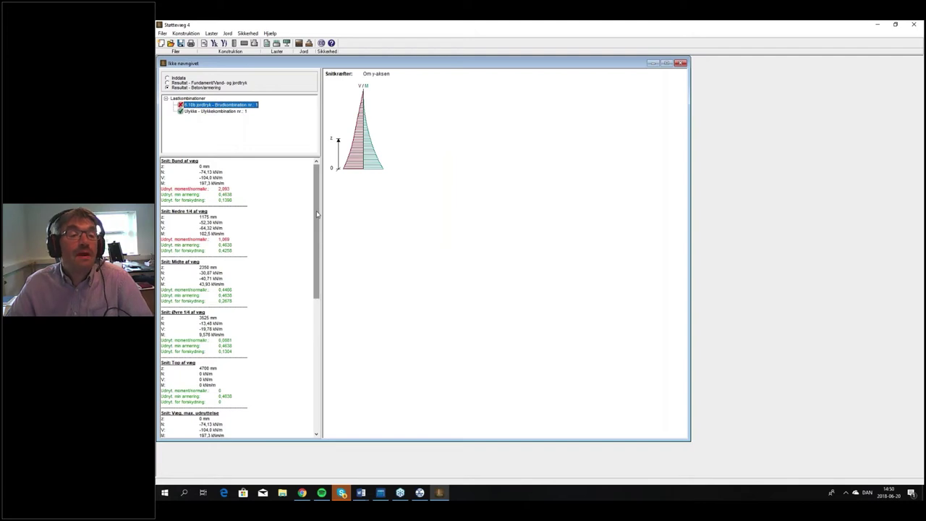
{"action": "left_click_drag", "start_coordinate": [316, 214], "coordinate": [320, 365]}
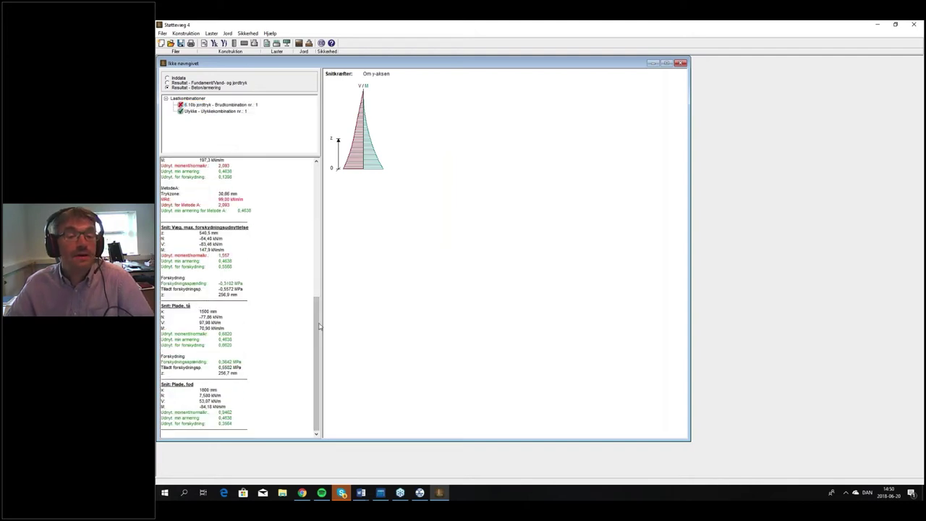
{"action": "left_click", "coordinate": [316, 168]}
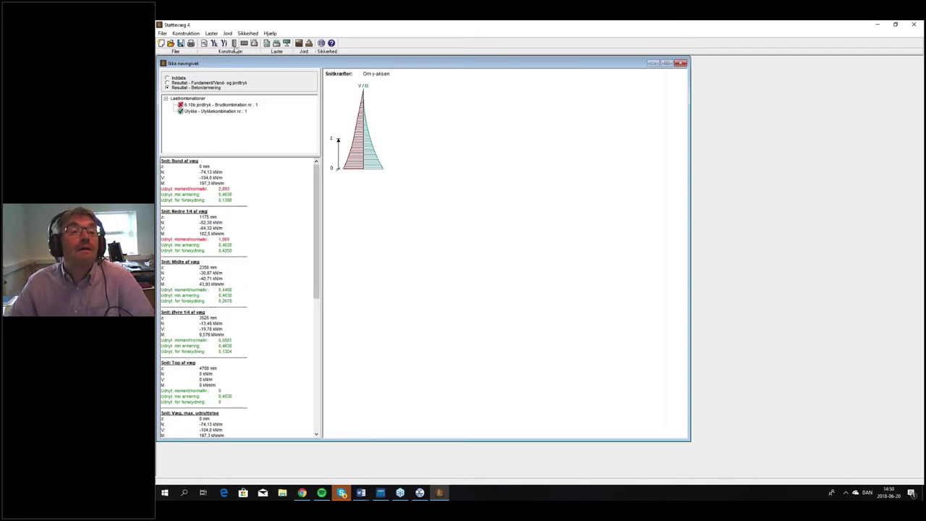
Step: Open the wall's cross-section reinforcement and set the overside længdearmering diameter to 20 mm
{"action": "left_click", "coordinate": [234, 43]}
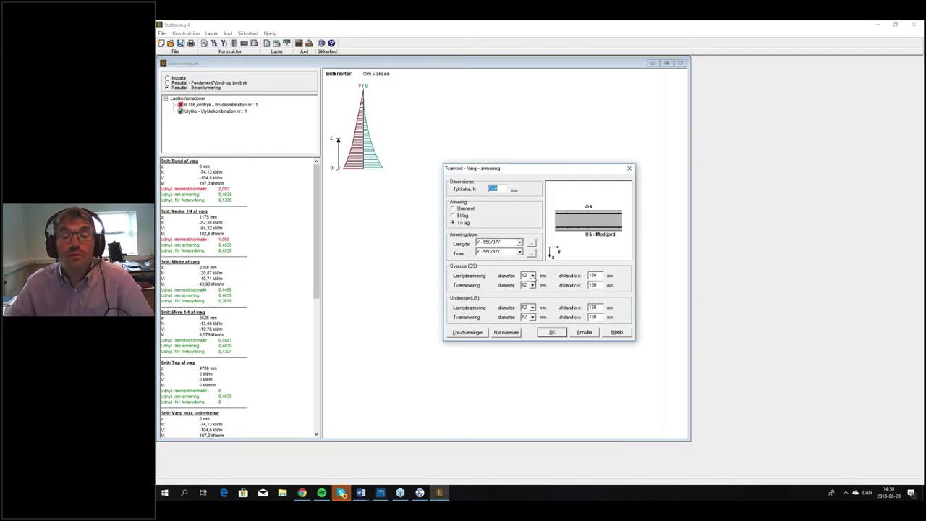
{"action": "left_click", "coordinate": [532, 275]}
{"action": "left_click", "coordinate": [524, 303]}
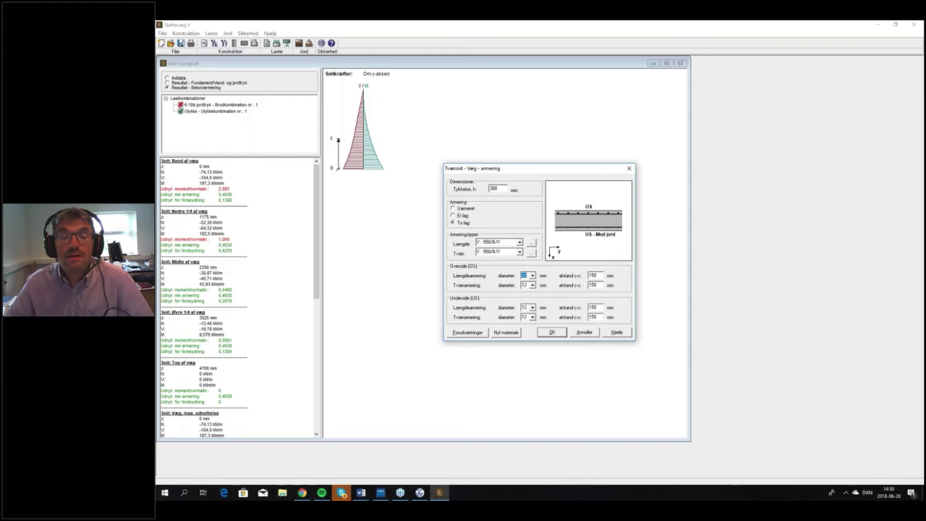
{"action": "left_click", "coordinate": [532, 285]}
{"action": "left_click", "coordinate": [526, 314]}
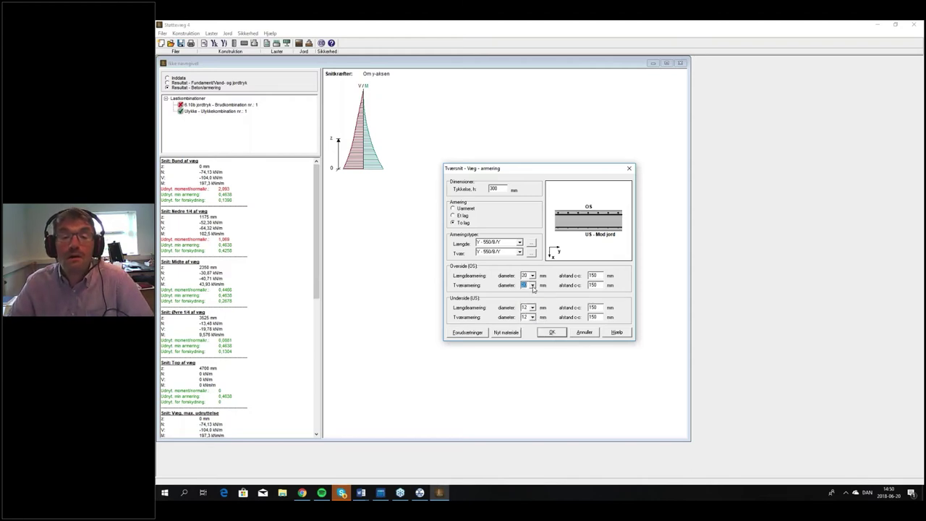
{"action": "left_click", "coordinate": [600, 276]}
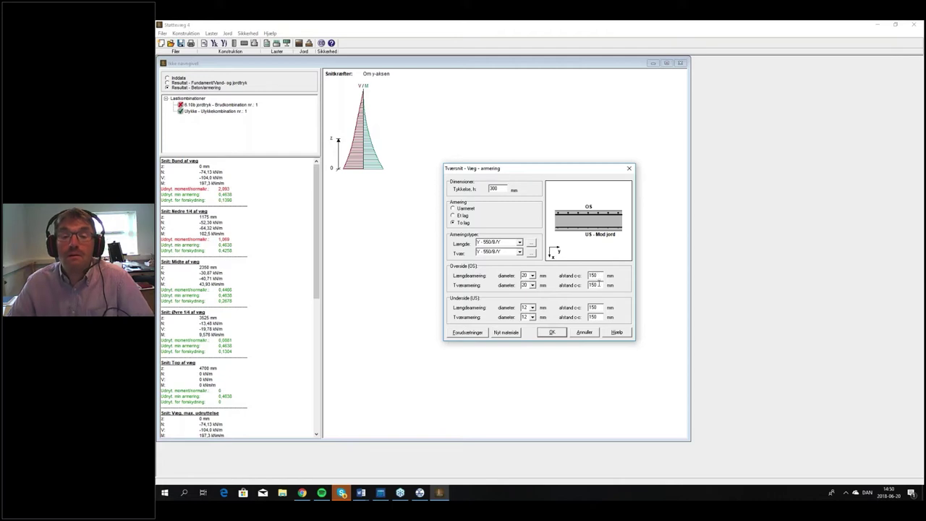
{"action": "left_click", "coordinate": [533, 285]}
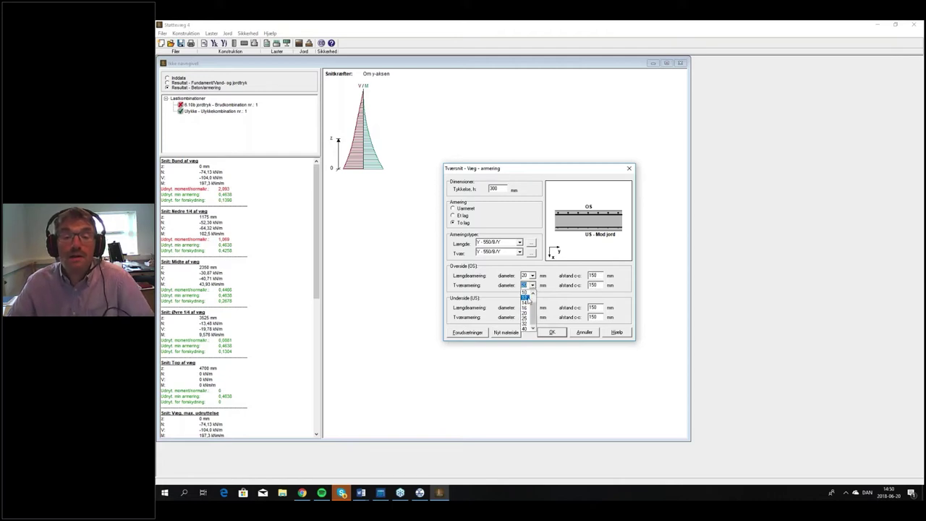
{"action": "left_click", "coordinate": [527, 301]}
Step: Set the wall's underside længdearmering diameter to 20 mm and confirm the cross-section reinforcement
{"action": "left_click", "coordinate": [534, 309]}
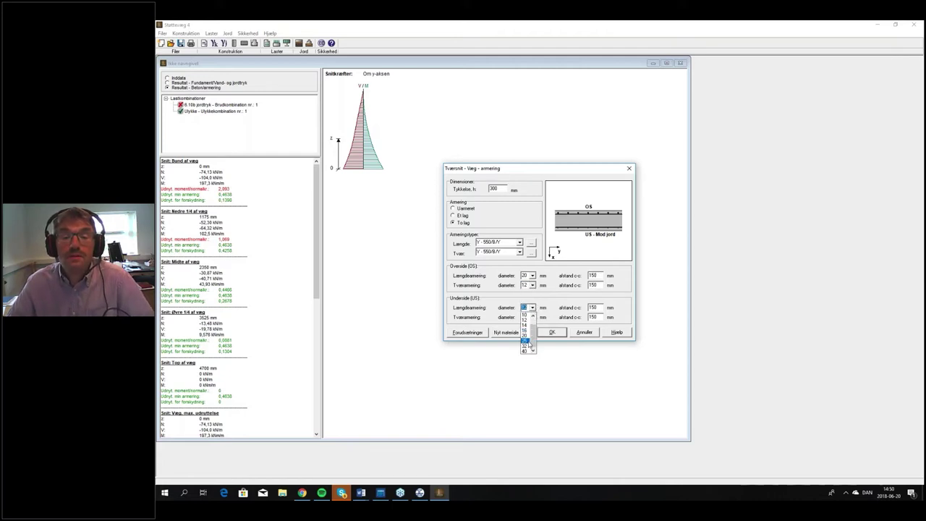
{"action": "left_click", "coordinate": [526, 342]}
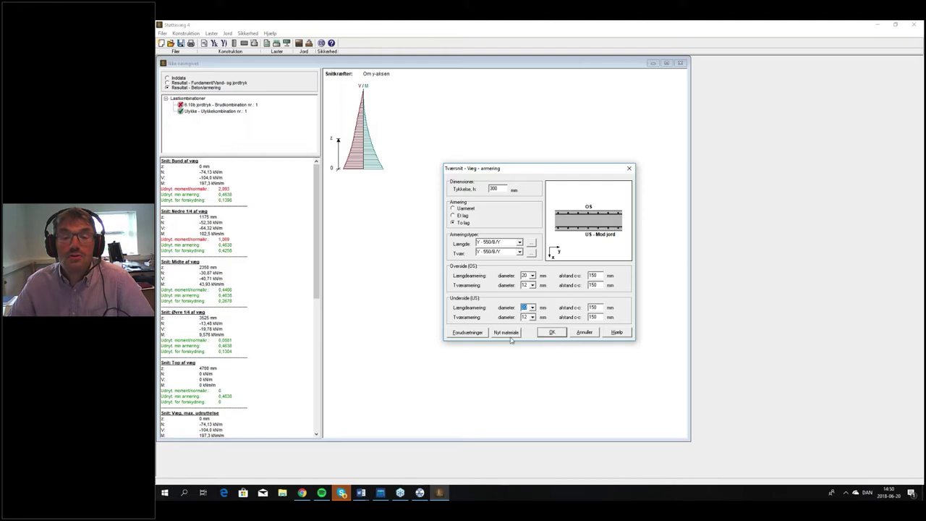
{"action": "left_click", "coordinate": [552, 332]}
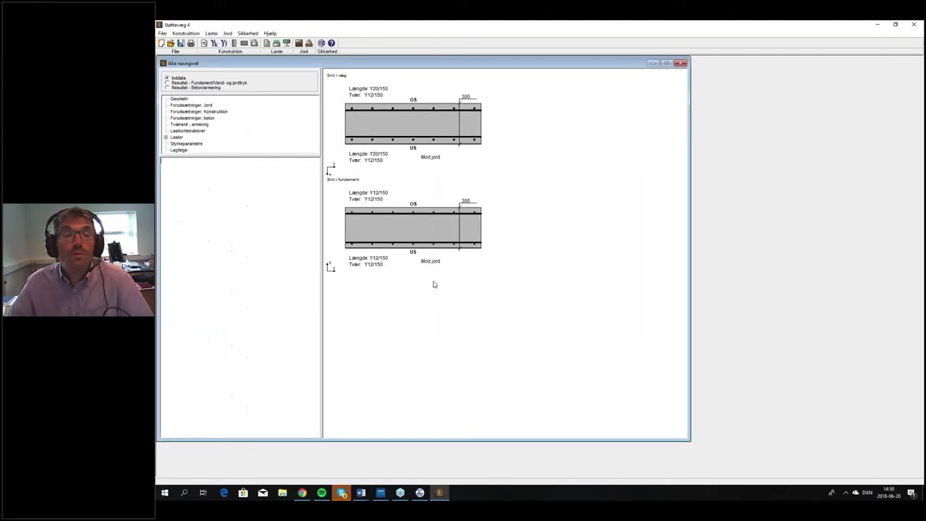
Step: Recalculate with the stronger wall reinforcement and review the beton/armering results of 6.10b jordtryk Brudkombination 1
{"action": "left_click", "coordinate": [220, 84]}
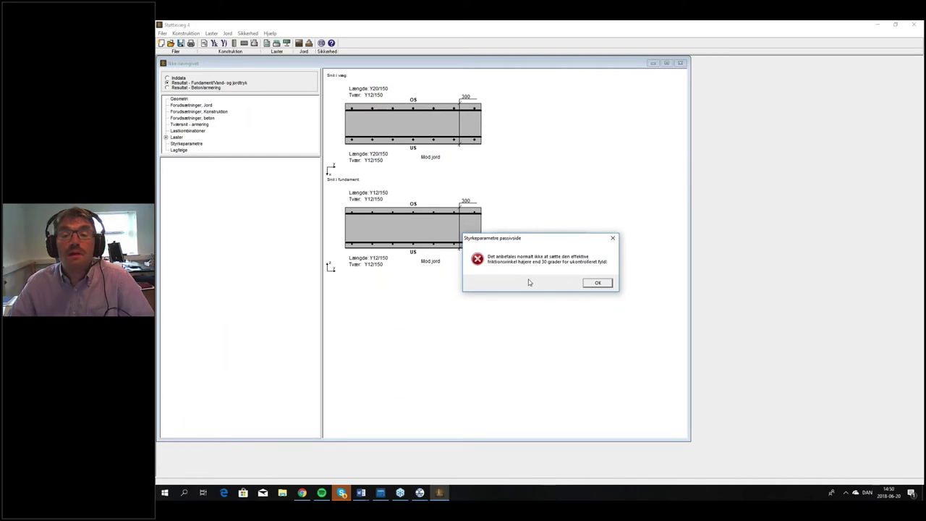
{"action": "left_click", "coordinate": [598, 283]}
{"action": "left_click", "coordinate": [203, 88]}
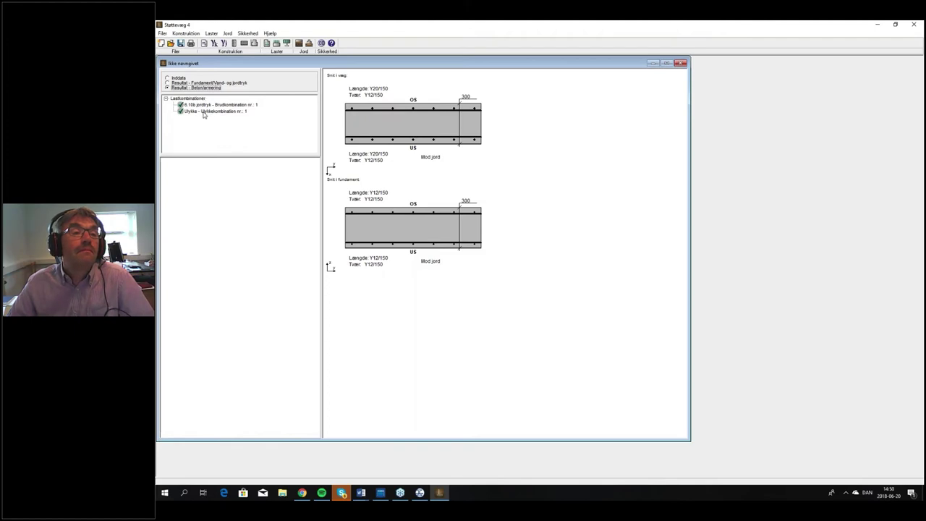
{"action": "left_click", "coordinate": [204, 112]}
{"action": "left_click", "coordinate": [209, 106]}
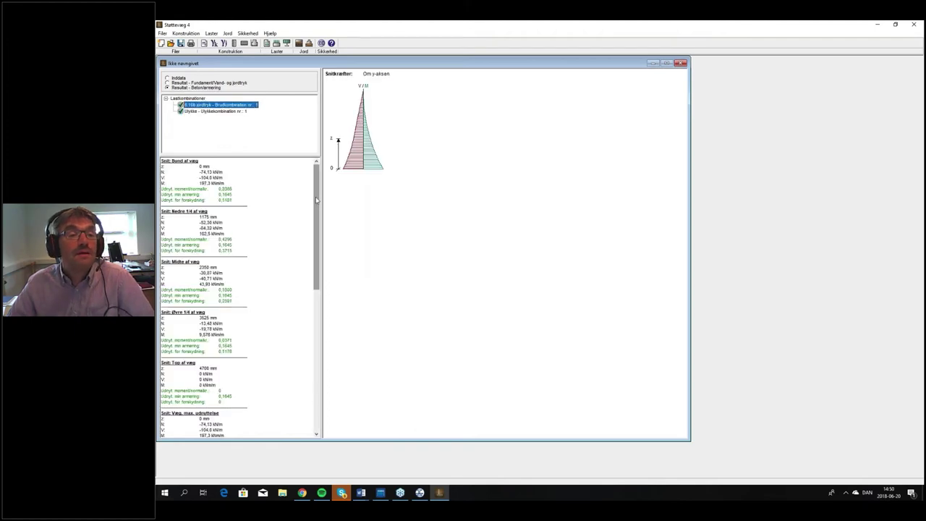
{"action": "left_click", "coordinate": [225, 188]}
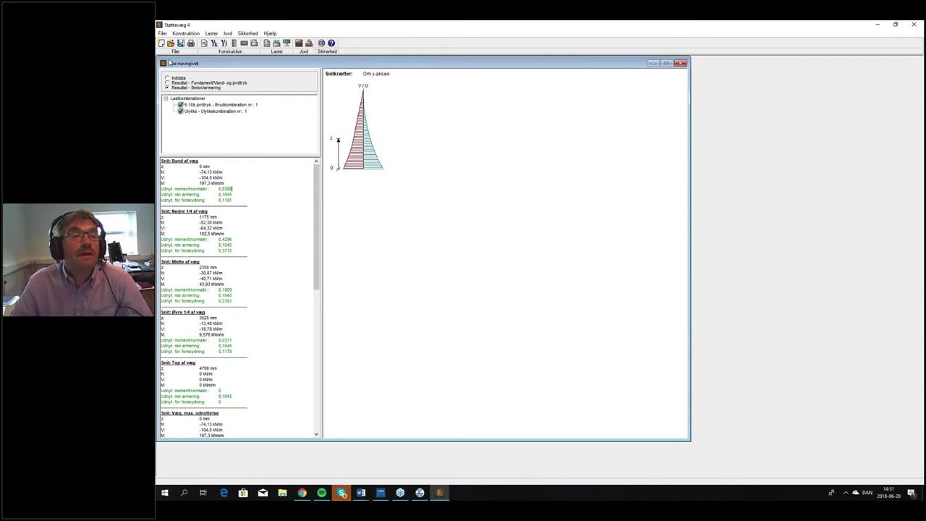
Step: View the available input, result and illustration options for the printout, and close them without printing
{"action": "left_click", "coordinate": [190, 44]}
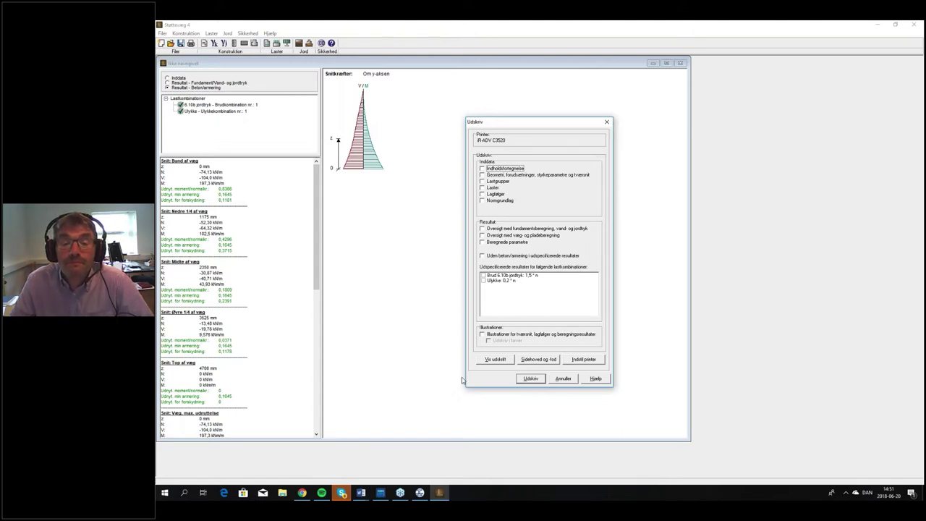
{"action": "left_click", "coordinate": [564, 379]}
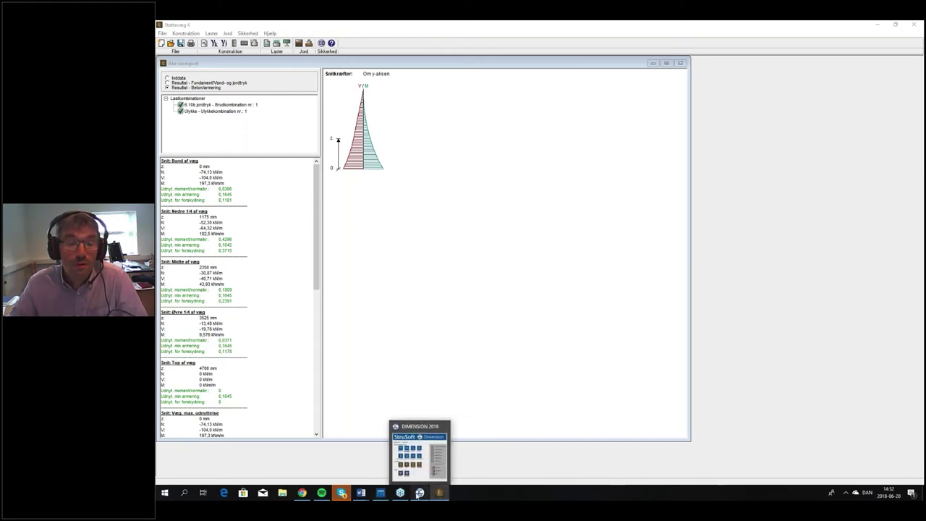
Step: Switch to the StruSoft Dimension launcher, show its Hjælpevideoer and open the official StruSoft YouTube channel for viewing
{"action": "left_click", "coordinate": [420, 492]}
{"action": "left_click", "coordinate": [345, 143]}
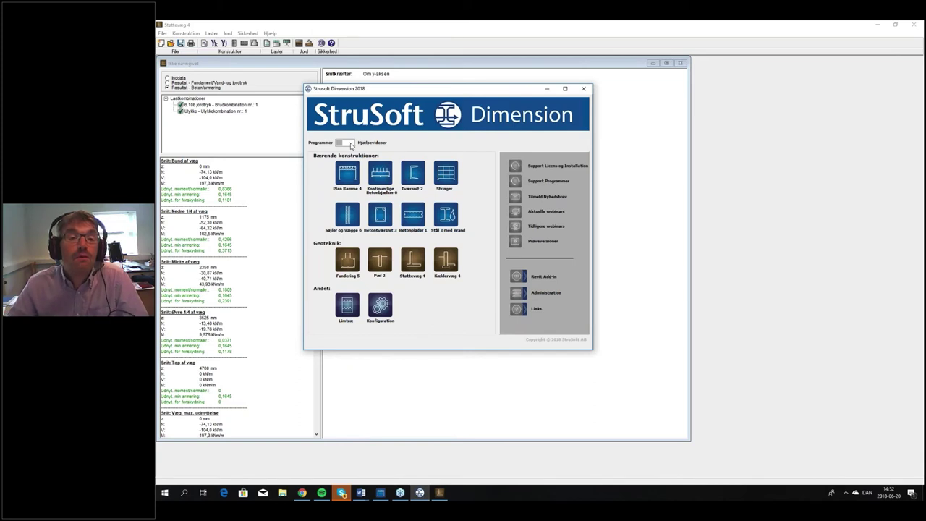
{"action": "left_click", "coordinate": [479, 174]}
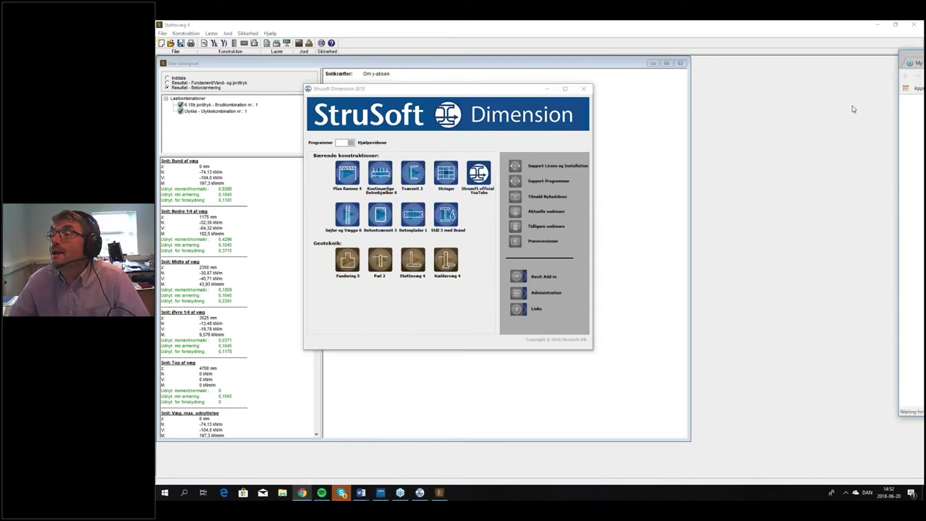
{"action": "left_click_drag", "start_coordinate": [912, 63], "coordinate": [509, 66]}
{"action": "scroll", "coordinate": [841, 169], "scroll_direction": "down", "scroll_amount": 1}
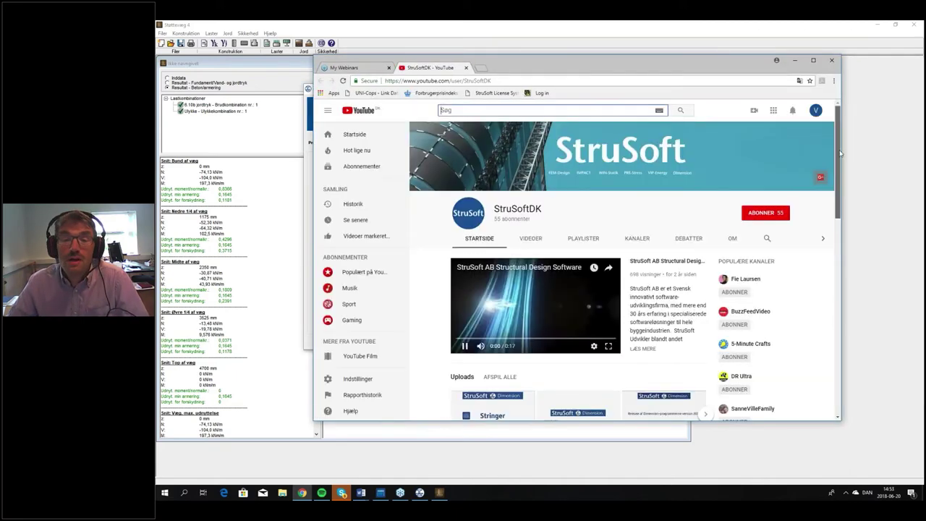
Step: Open the Dimension Webinars playlist from the DIMENSION section of the StruSoftDK channel
{"action": "left_click_drag", "start_coordinate": [840, 168], "coordinate": [830, 320]}
{"action": "scroll", "coordinate": [830, 320], "scroll_direction": "up", "scroll_amount": 2}
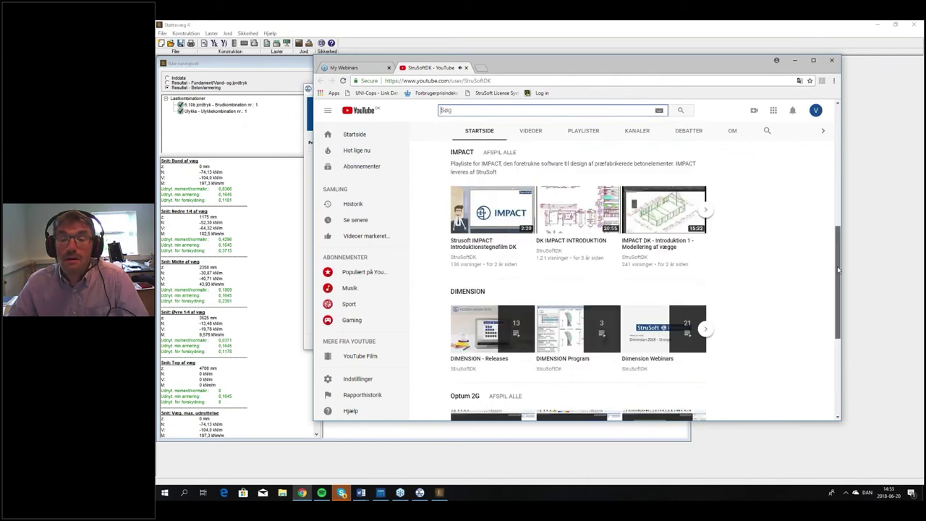
{"action": "left_click", "coordinate": [654, 339]}
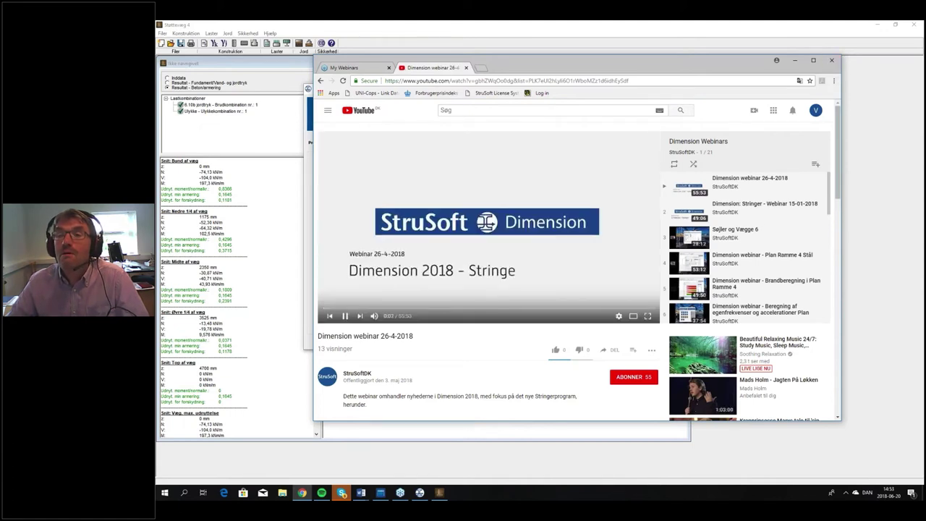
Step: Close the browser, set the StruSoft Dimension launcher back to Programmer and close it to return to Støttevæg 4
{"action": "left_click", "coordinate": [831, 62]}
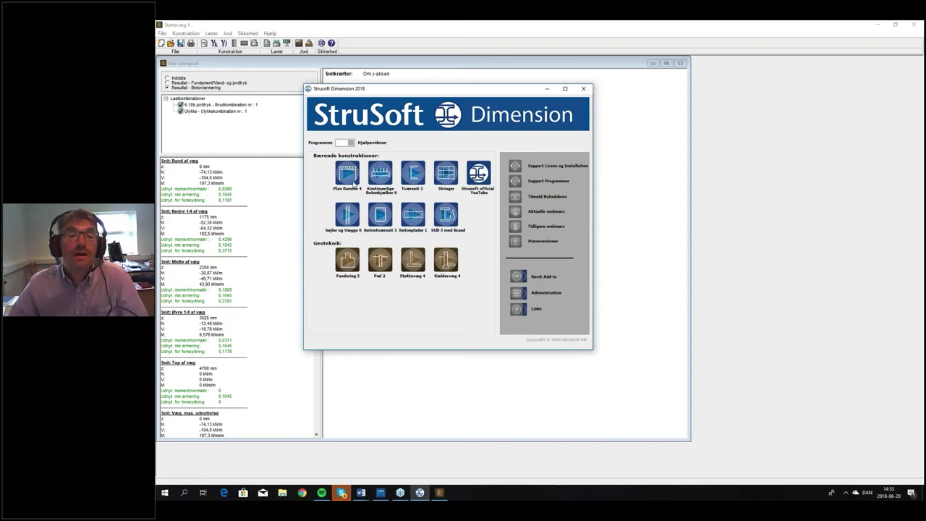
{"action": "left_click", "coordinate": [341, 143]}
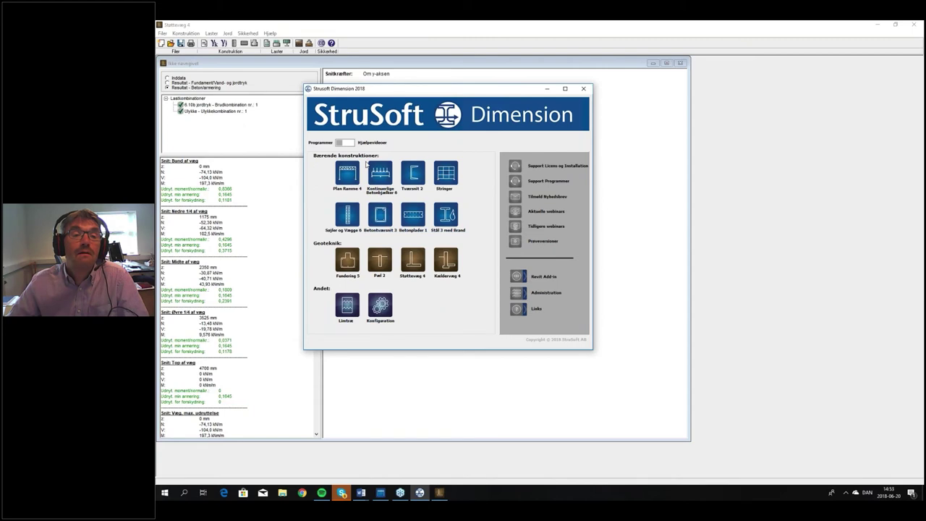
{"action": "left_click", "coordinate": [584, 90]}
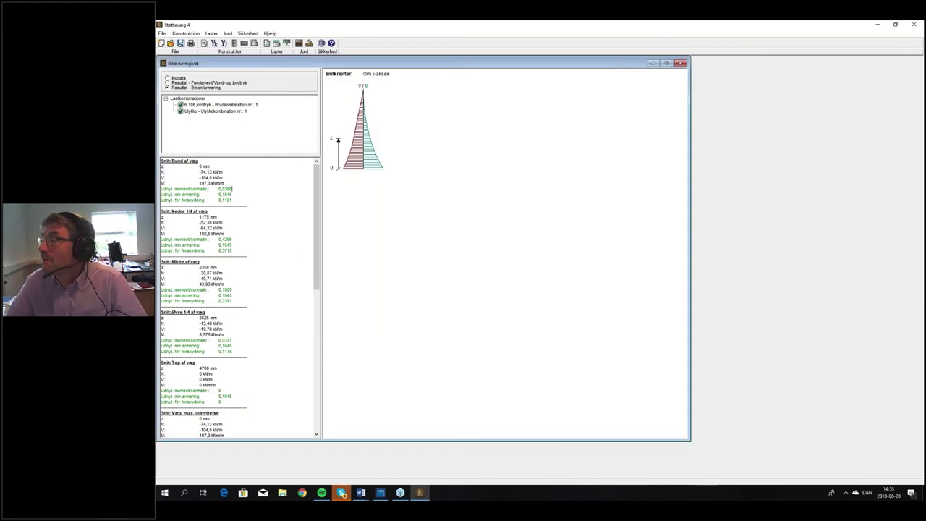
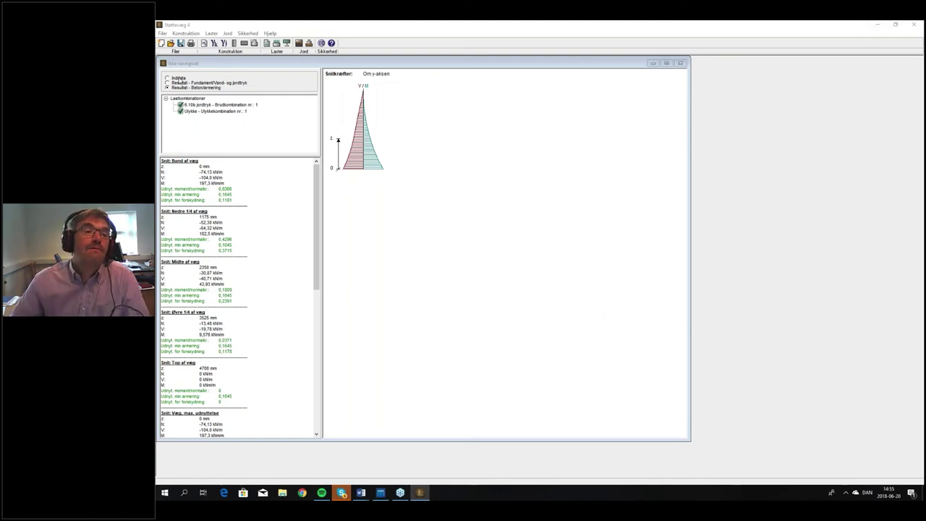
Step: Return to the input data and enable regningsmæssig hviletryk on the aktivside in the foundation assumptions
{"action": "left_click", "coordinate": [179, 78]}
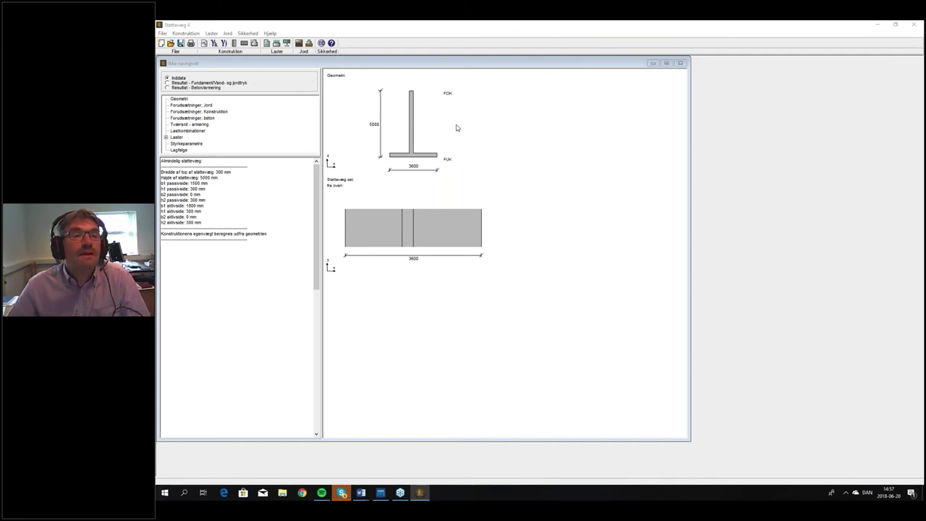
{"action": "left_click", "coordinate": [214, 43]}
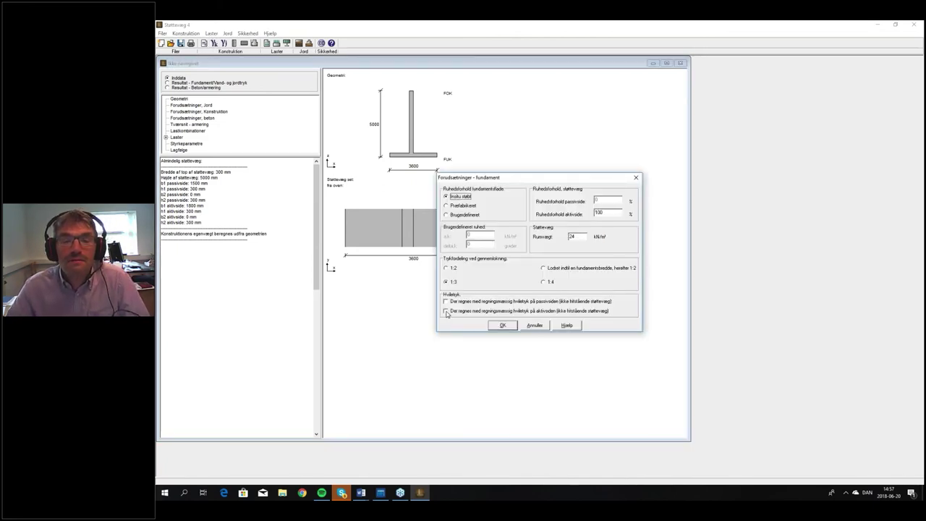
{"action": "left_click", "coordinate": [446, 311]}
{"action": "left_click", "coordinate": [503, 326]}
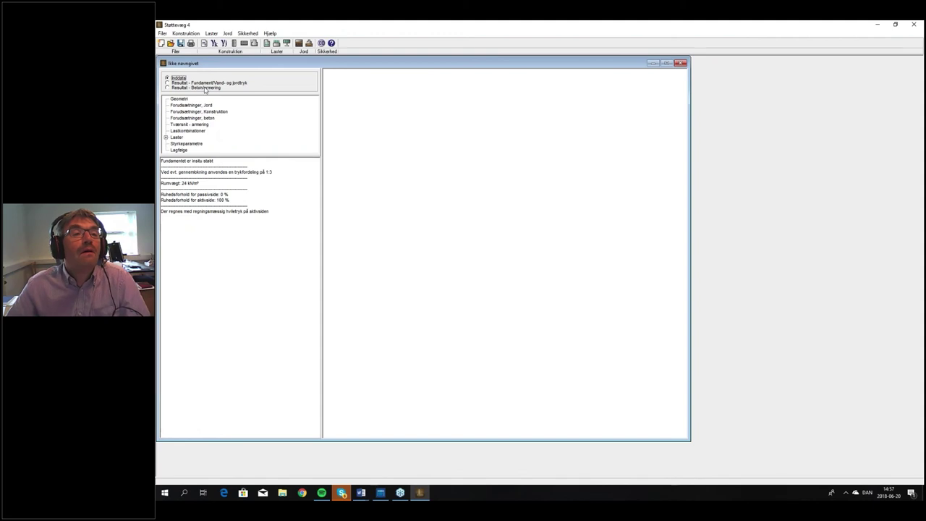
Step: Set the compaction along the wall to Dybde with 300 mm in Brud load combination 1, 6.10b jordtryk
{"action": "left_click", "coordinate": [211, 33]}
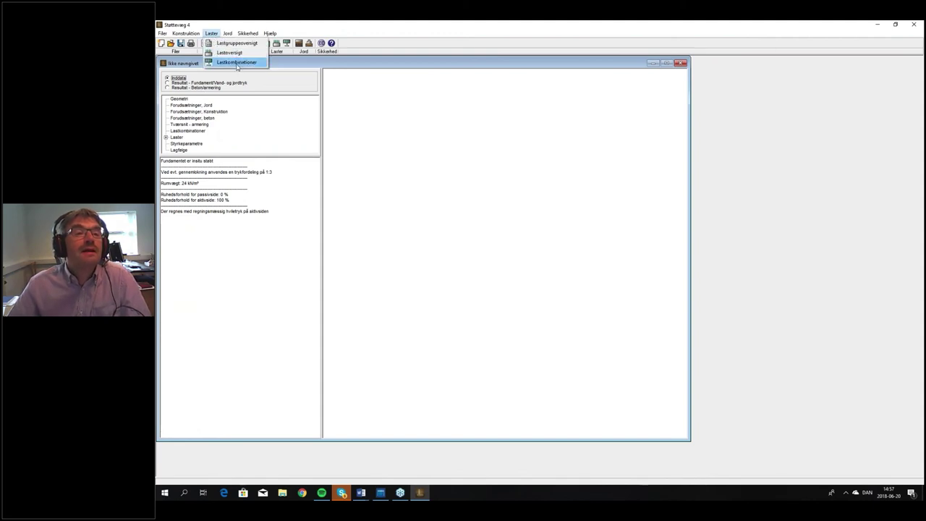
{"action": "left_click", "coordinate": [237, 62]}
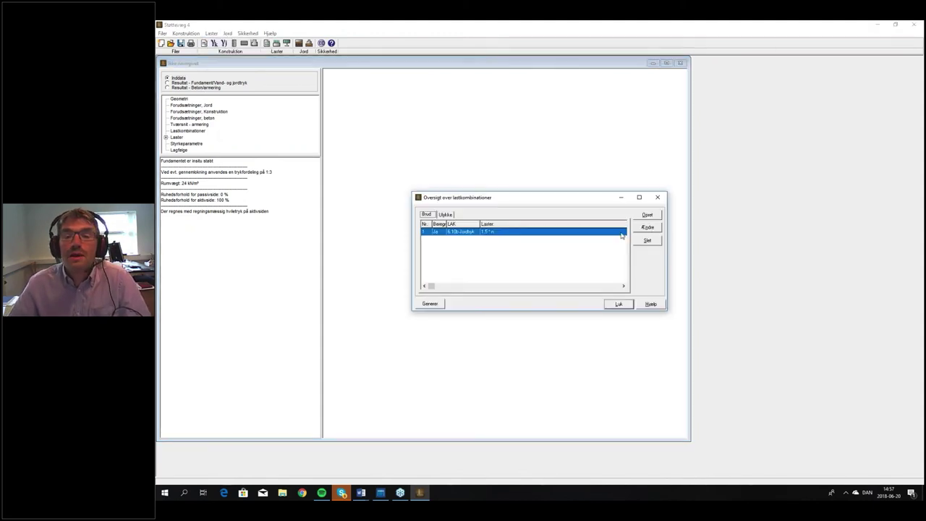
{"action": "left_click", "coordinate": [647, 227]}
{"action": "left_click", "coordinate": [556, 194]}
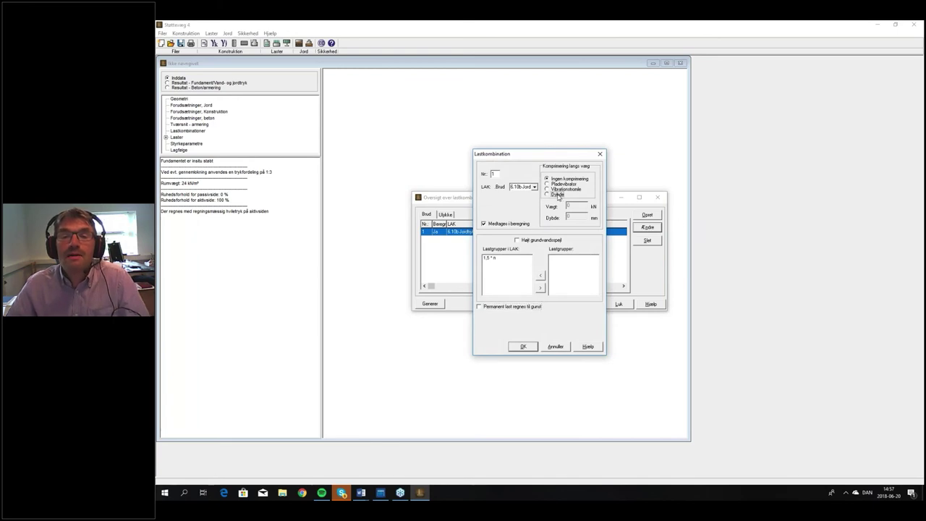
{"action": "left_click", "coordinate": [569, 217]}
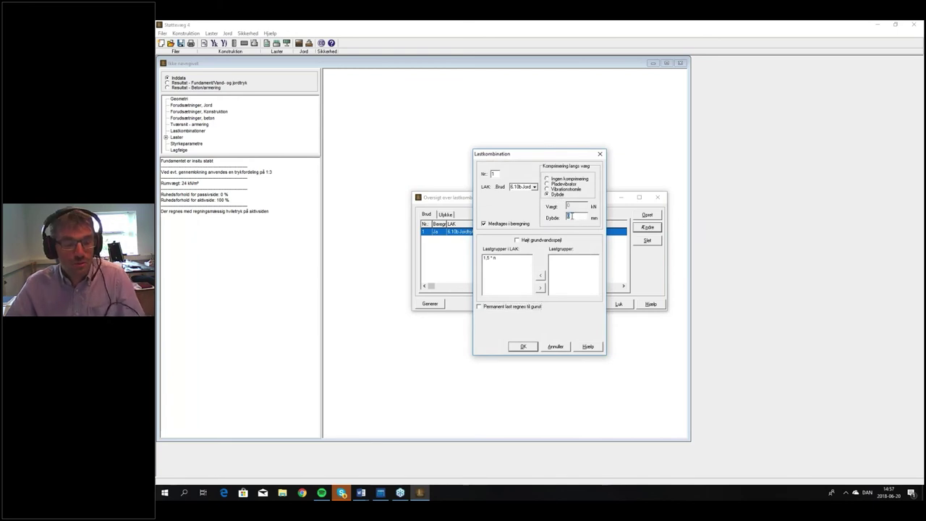
{"action": "type", "text": "300"}
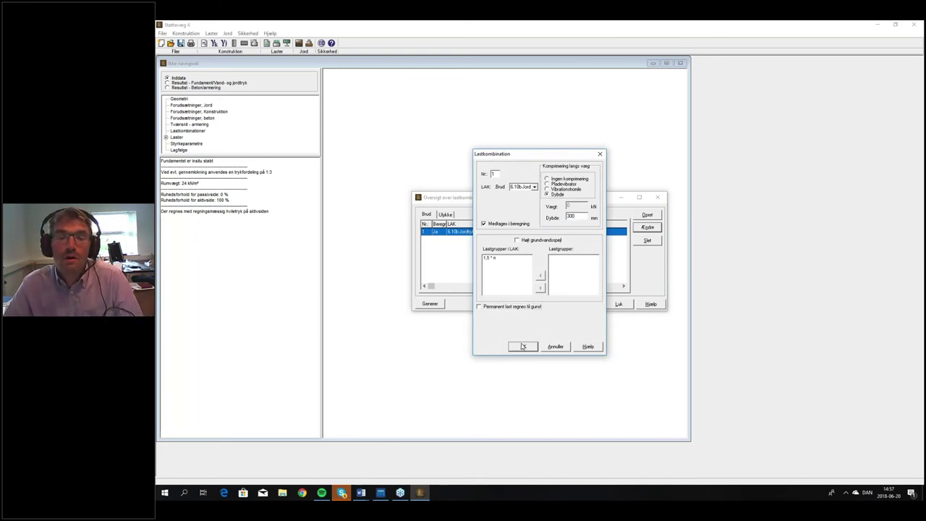
{"action": "left_click", "coordinate": [522, 346]}
{"action": "left_click", "coordinate": [618, 304]}
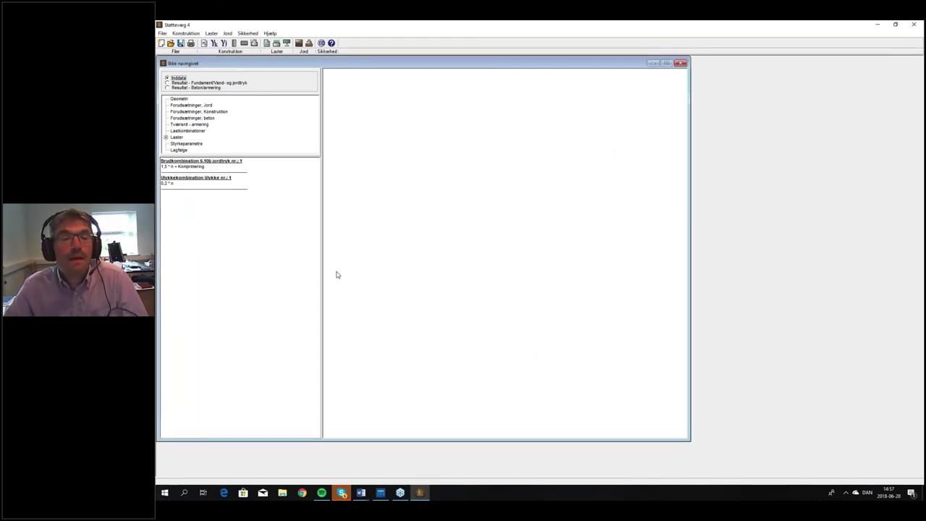
Step: Enable Alternativ beregning in the retaining wall's geometry settings and confirm them
{"action": "left_click", "coordinate": [254, 44]}
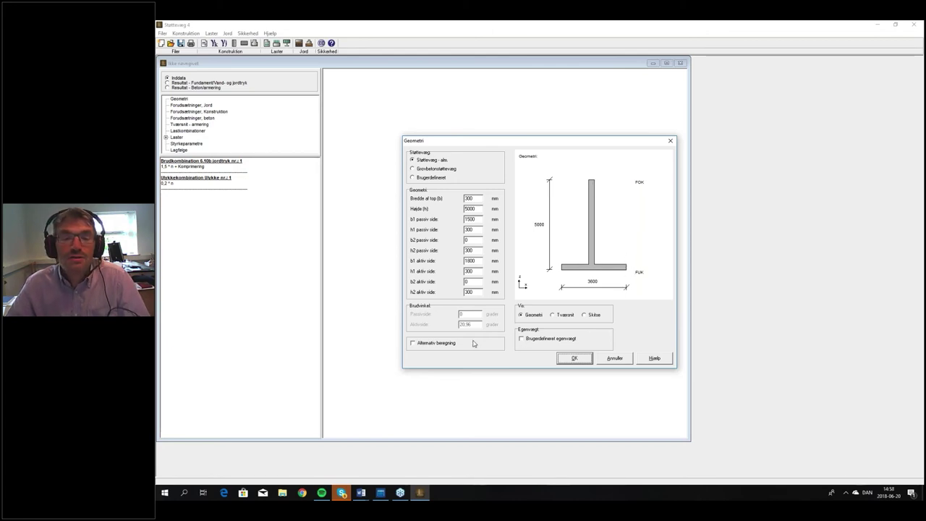
{"action": "left_click", "coordinate": [412, 343]}
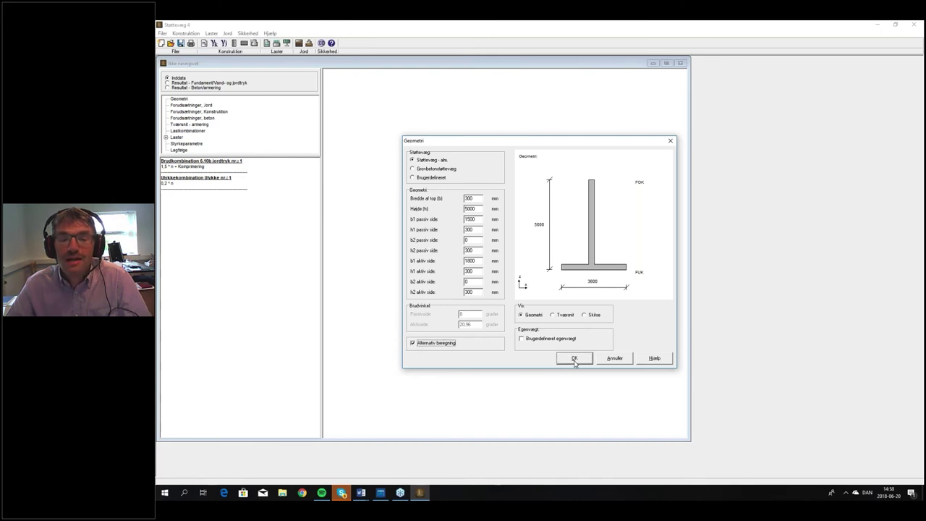
{"action": "left_click", "coordinate": [569, 358]}
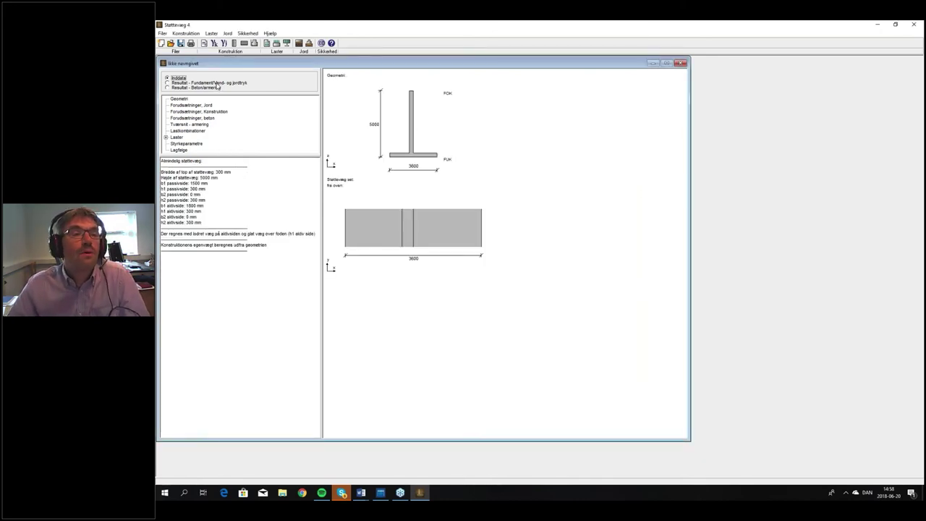
Step: Try to calculate the Fundament/Vand- og jordtryk and Beton/armering results with hviletryk only on the aktivside
{"action": "left_click", "coordinate": [215, 84]}
{"action": "left_click", "coordinate": [604, 286]}
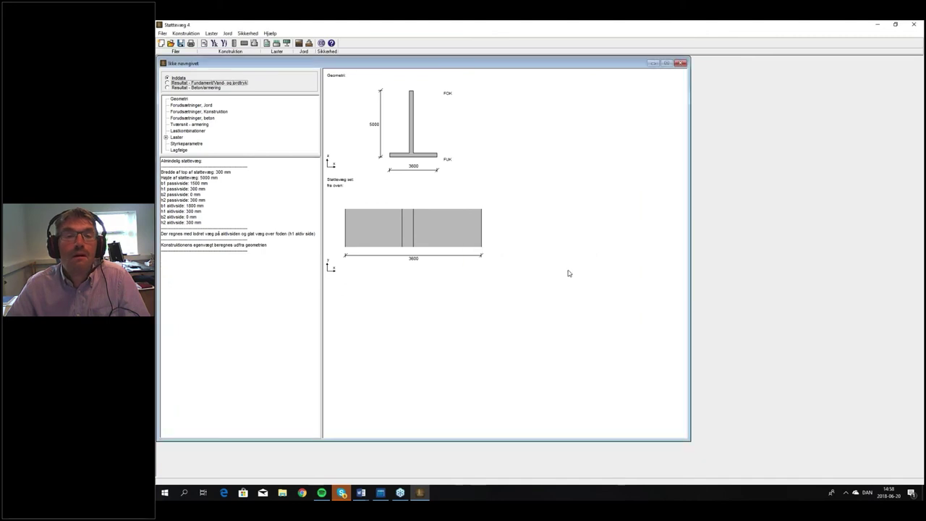
{"action": "left_click", "coordinate": [204, 89]}
{"action": "left_click", "coordinate": [597, 288]}
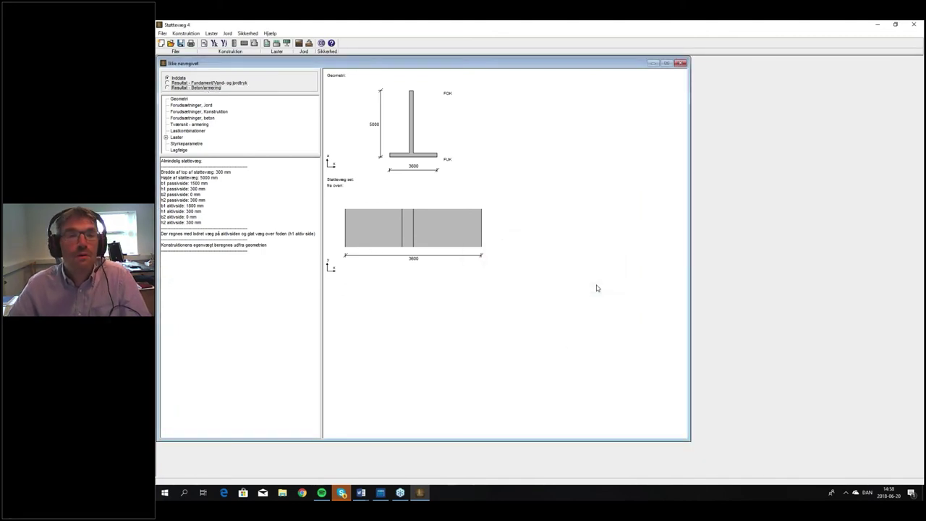
{"action": "left_click", "coordinate": [202, 84]}
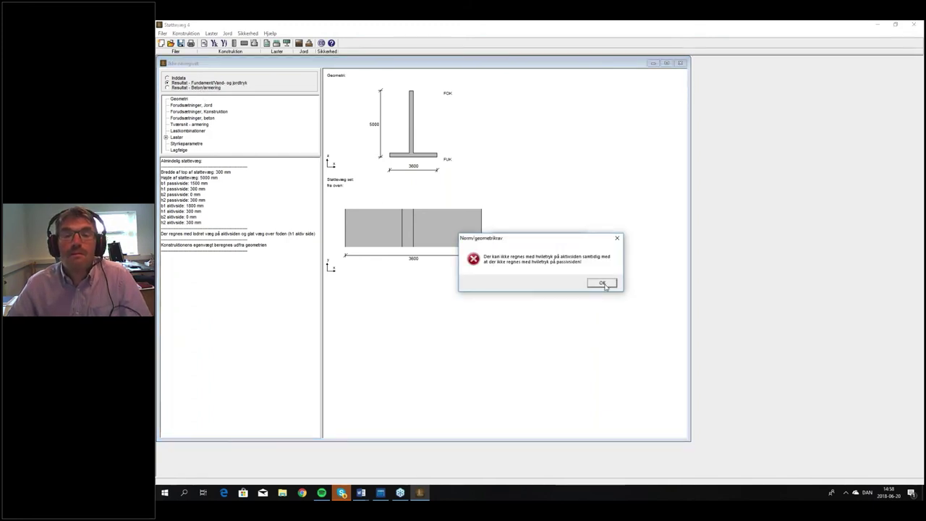
{"action": "left_click", "coordinate": [603, 284]}
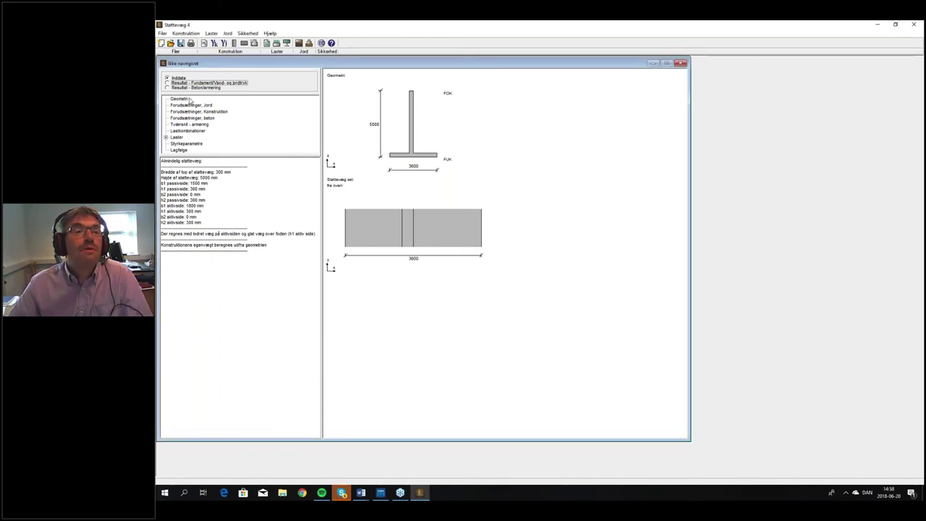
Step: Enable regningsmæssig hviletryk on the passivside as well in the foundation assumptions
{"action": "left_click", "coordinate": [214, 44]}
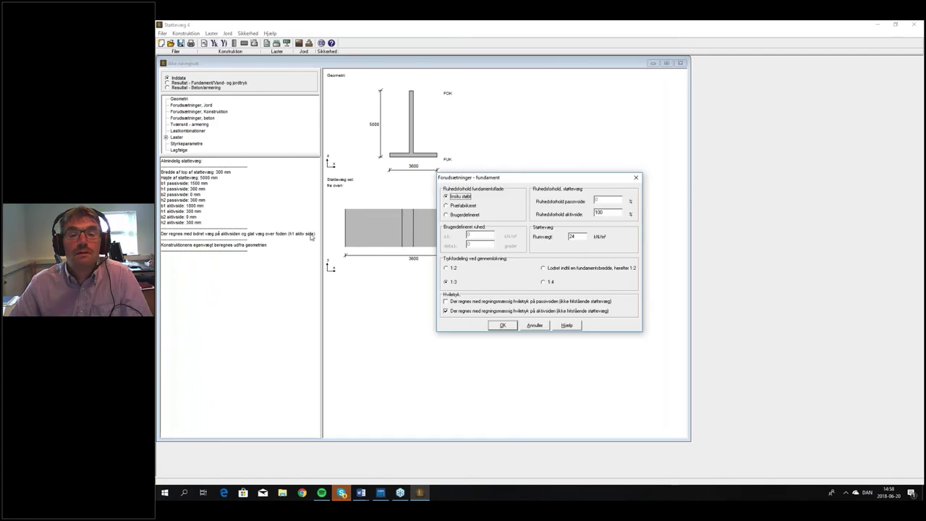
{"action": "left_click", "coordinate": [446, 302]}
{"action": "left_click", "coordinate": [503, 325]}
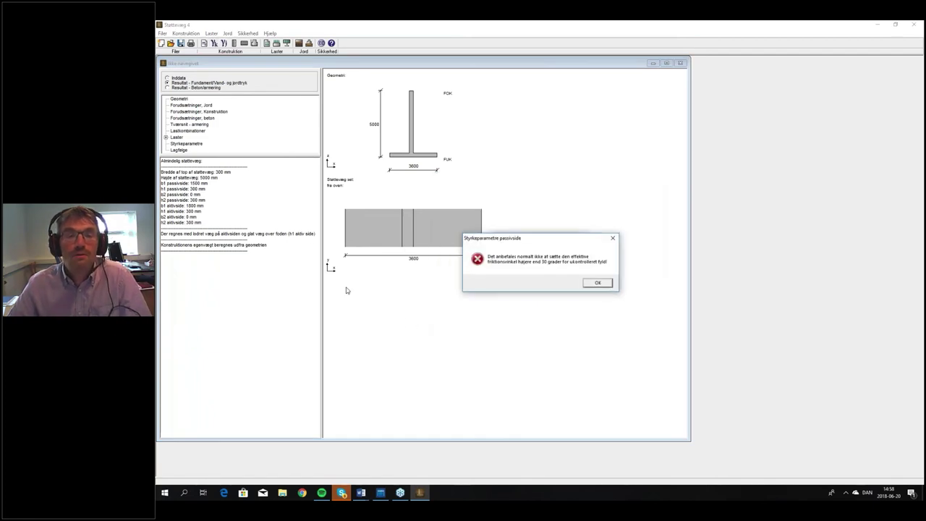
Step: Run the Fundament/Vand- og jordtryk calculation and examine the earth pressures and foundation results of 6.10b jordtryk Brudkombination 1
{"action": "left_click", "coordinate": [598, 283]}
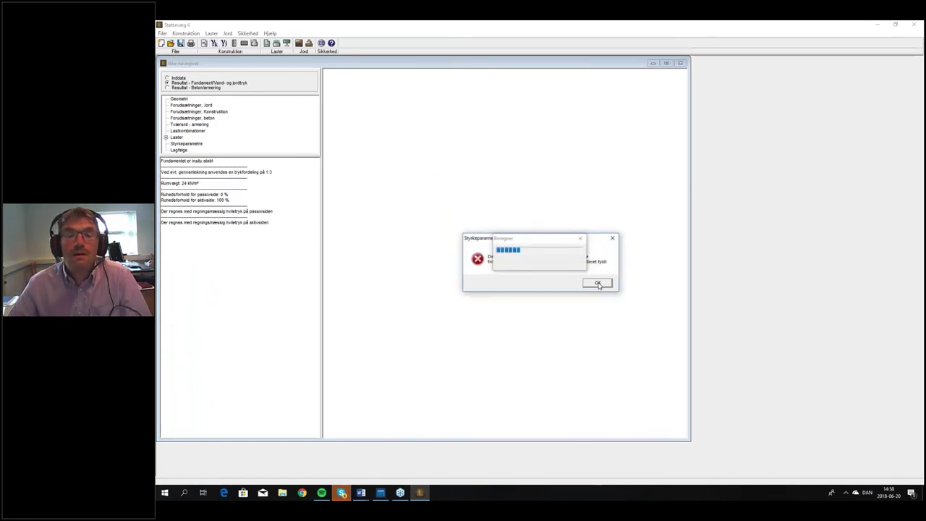
{"action": "left_click", "coordinate": [599, 283]}
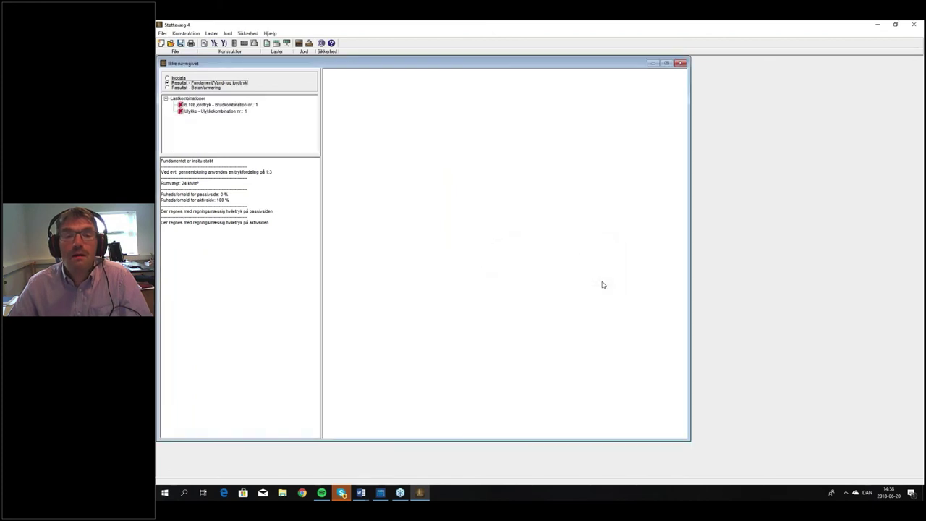
{"action": "left_click", "coordinate": [228, 106]}
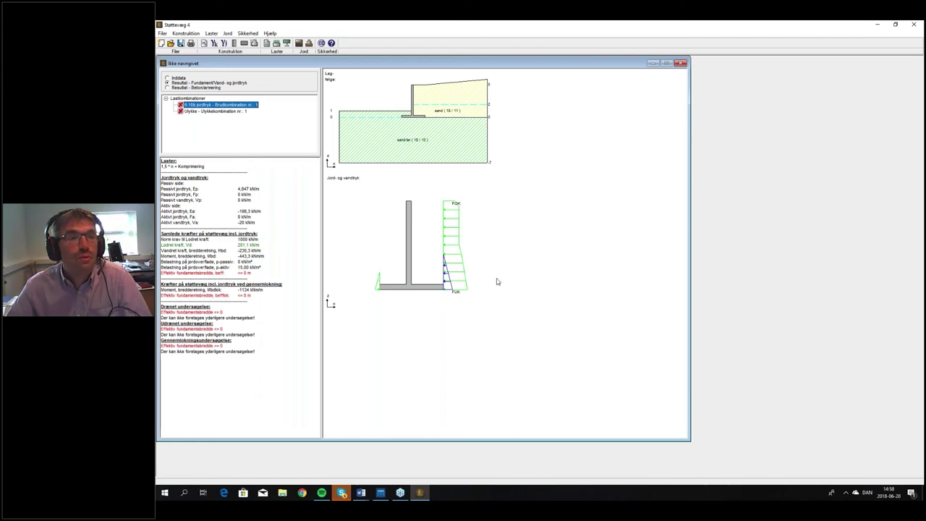
{"action": "left_click", "coordinate": [272, 296]}
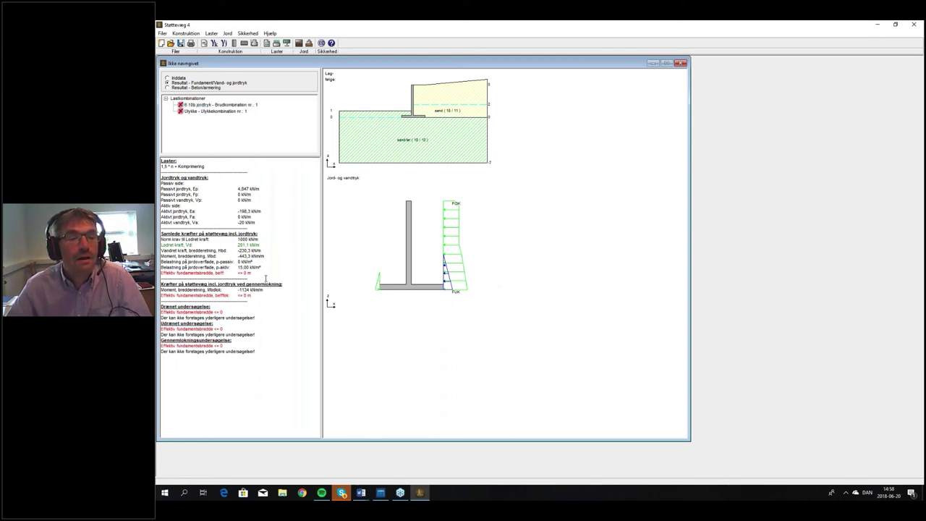
{"action": "left_click", "coordinate": [260, 296]}
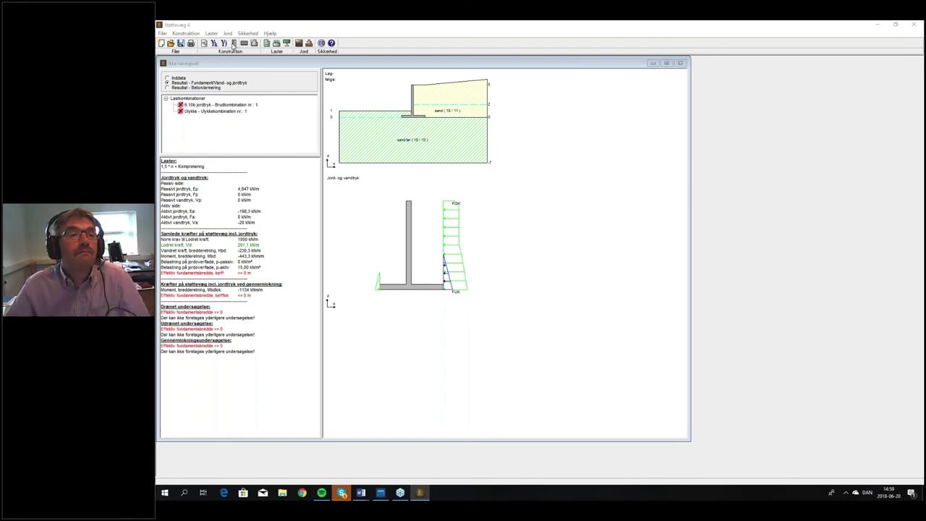
Step: Set the compaction in Brud load combination 1 back to Ingen komprimering and close the load combination overview
{"action": "left_click", "coordinate": [211, 34]}
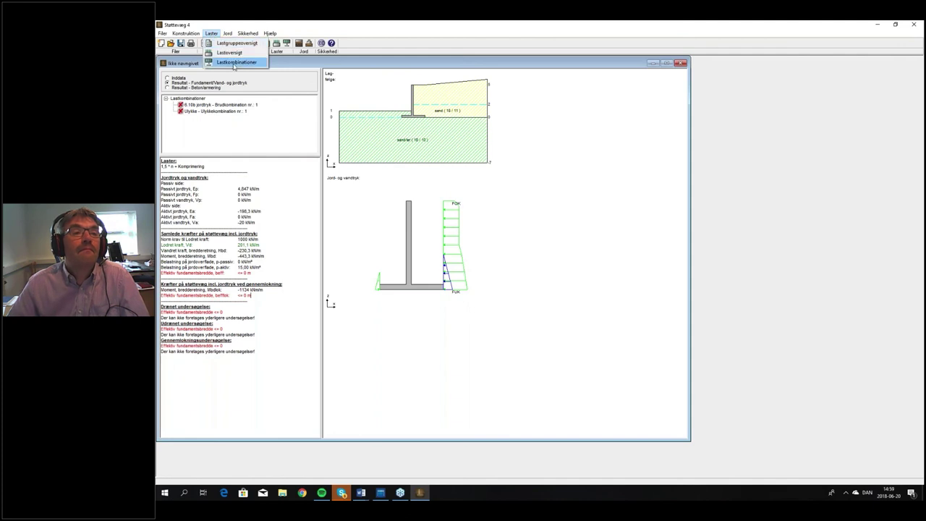
{"action": "left_click", "coordinate": [236, 62]}
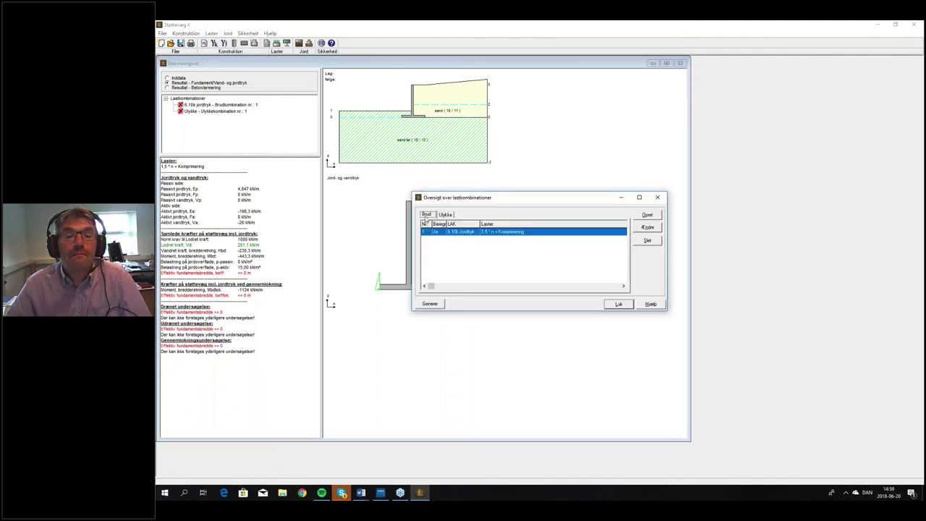
{"action": "left_click", "coordinate": [647, 227]}
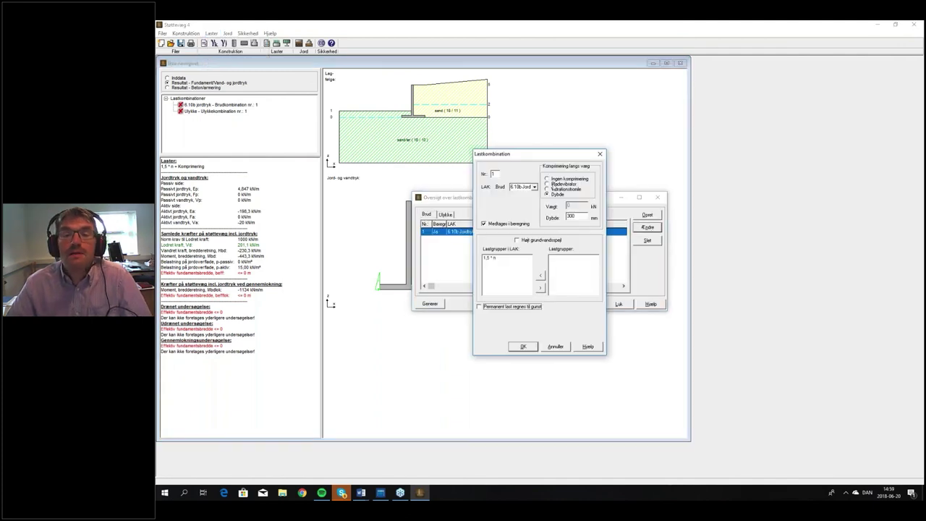
{"action": "left_click", "coordinate": [548, 179]}
{"action": "left_click", "coordinate": [523, 347]}
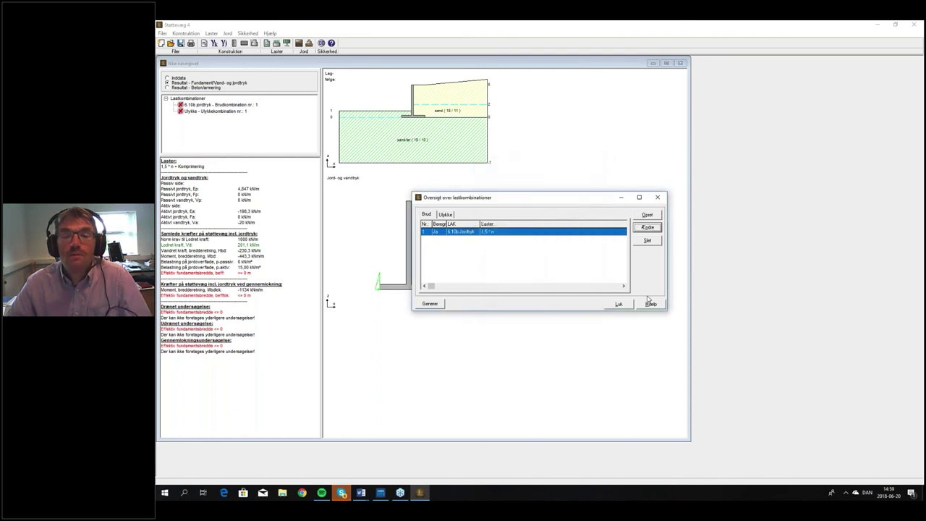
{"action": "left_click", "coordinate": [619, 304]}
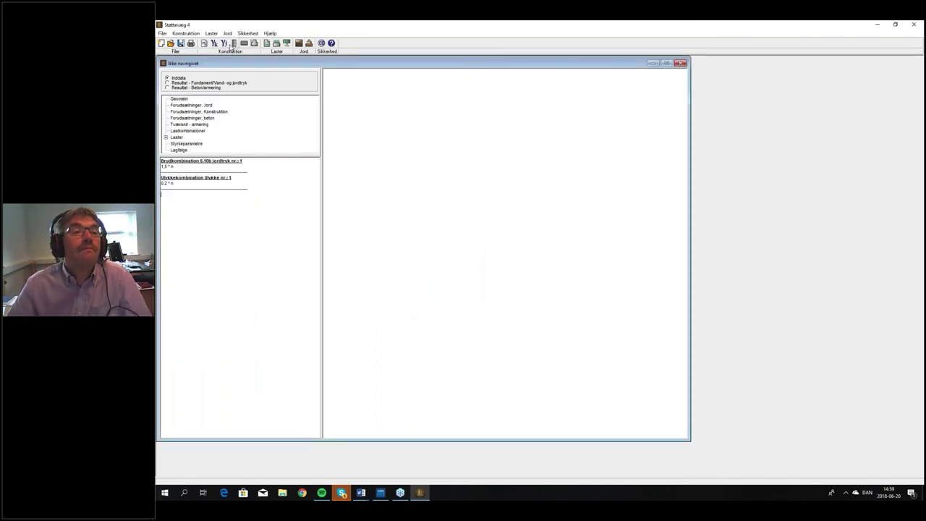
Step: Turn off Alternativ beregning in the retaining wall's geometry settings and confirm them
{"action": "left_click", "coordinate": [253, 44]}
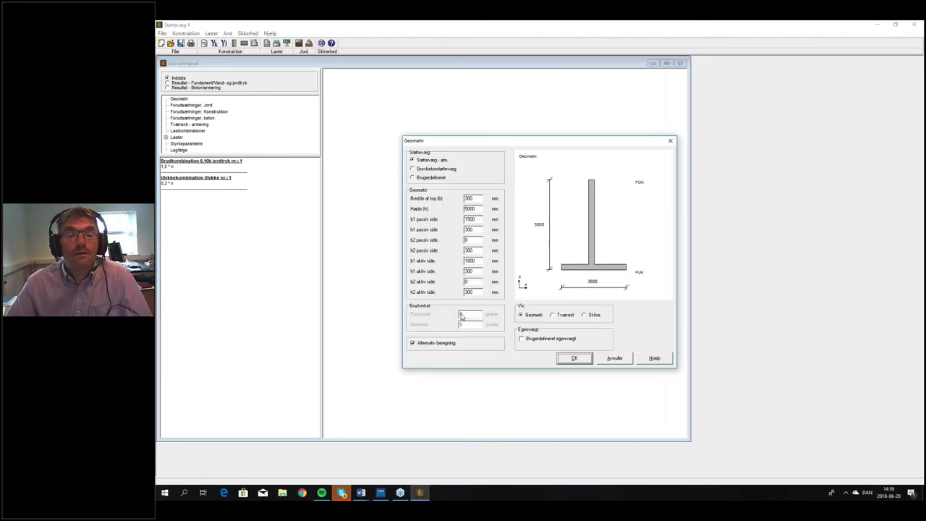
{"action": "left_click", "coordinate": [414, 344]}
{"action": "key", "text": "Return"}
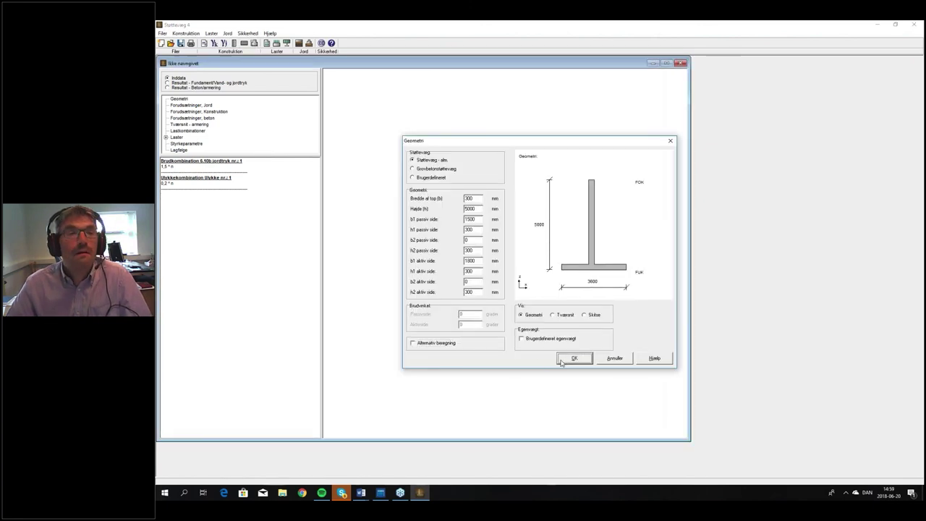
Step: Turn off regningsmæssig hviletryk on both the passivside and the aktivside in the foundation assumptions
{"action": "left_click", "coordinate": [215, 43]}
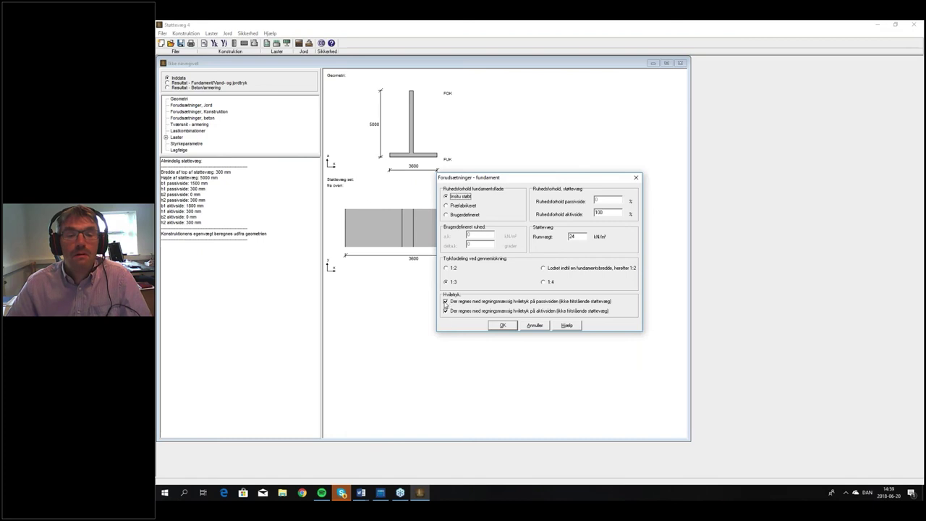
{"action": "left_click", "coordinate": [445, 310]}
{"action": "left_click", "coordinate": [501, 325]}
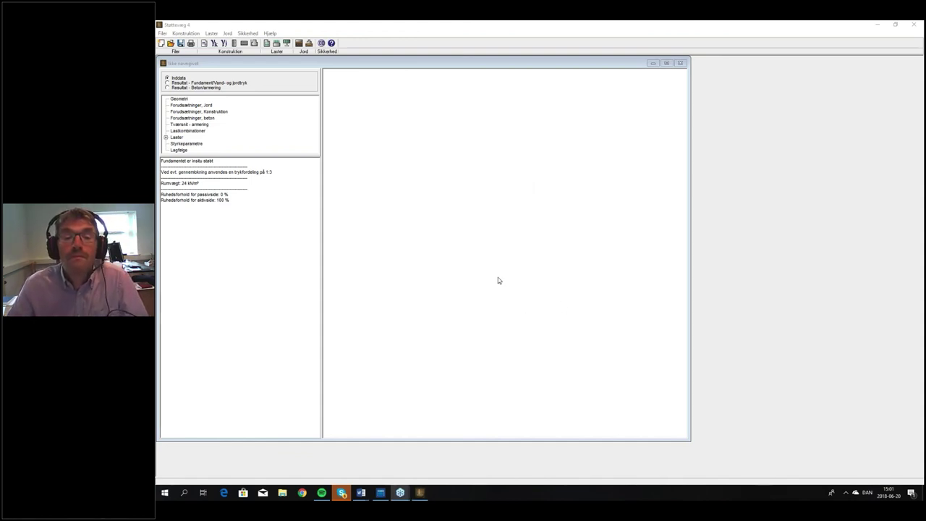
{"action": "left_click", "coordinate": [563, 272]}
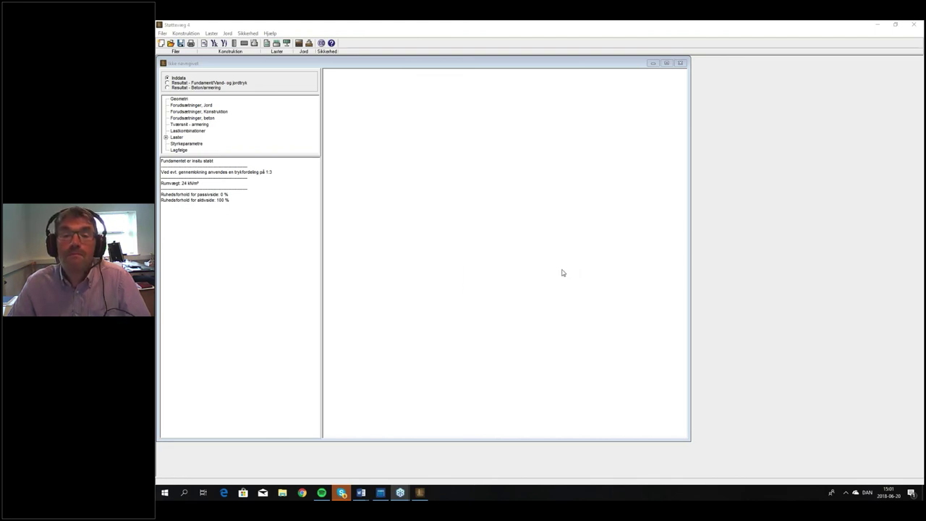